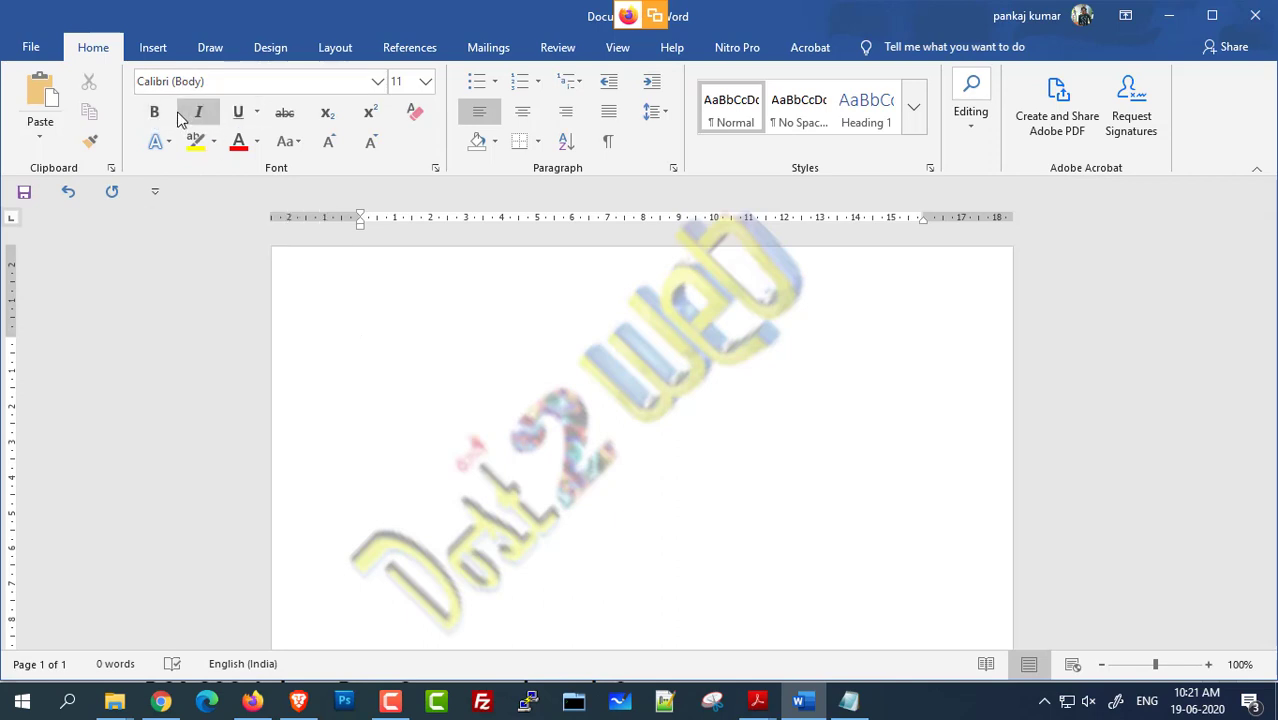
# Step: Switch to the BCA syllabus PDF and select the topic "Entering and Editing Text" in the BCA-205 Microsoft Word section
pyautogui.click(237, 112)
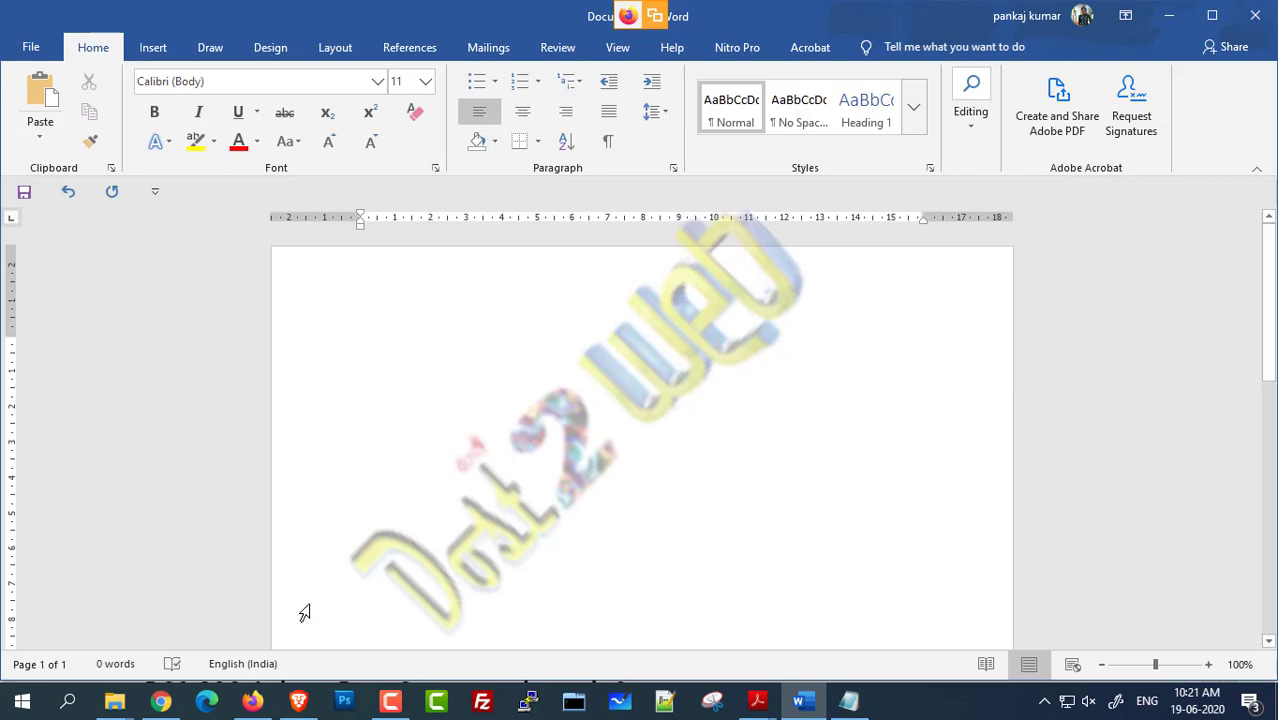
pyautogui.moveTo(772, 702)
pyautogui.click(836, 628)
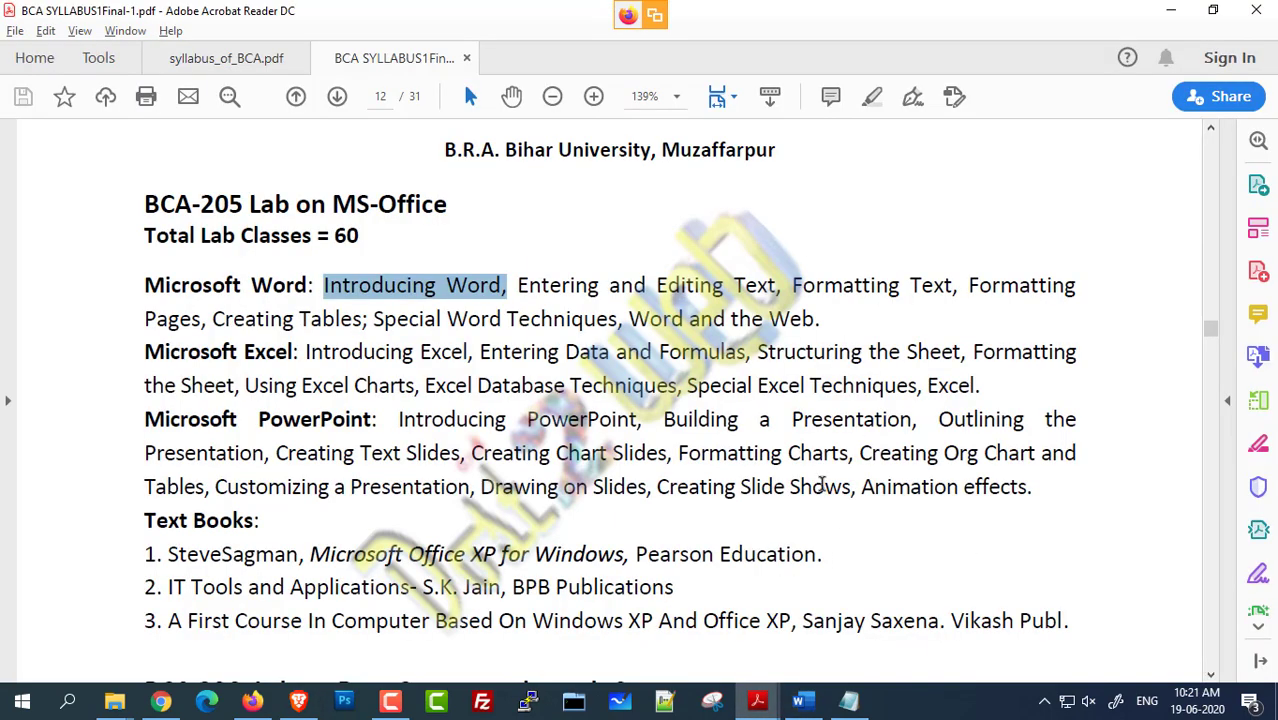
pyautogui.moveTo(515, 286); pyautogui.dragTo(762, 293)
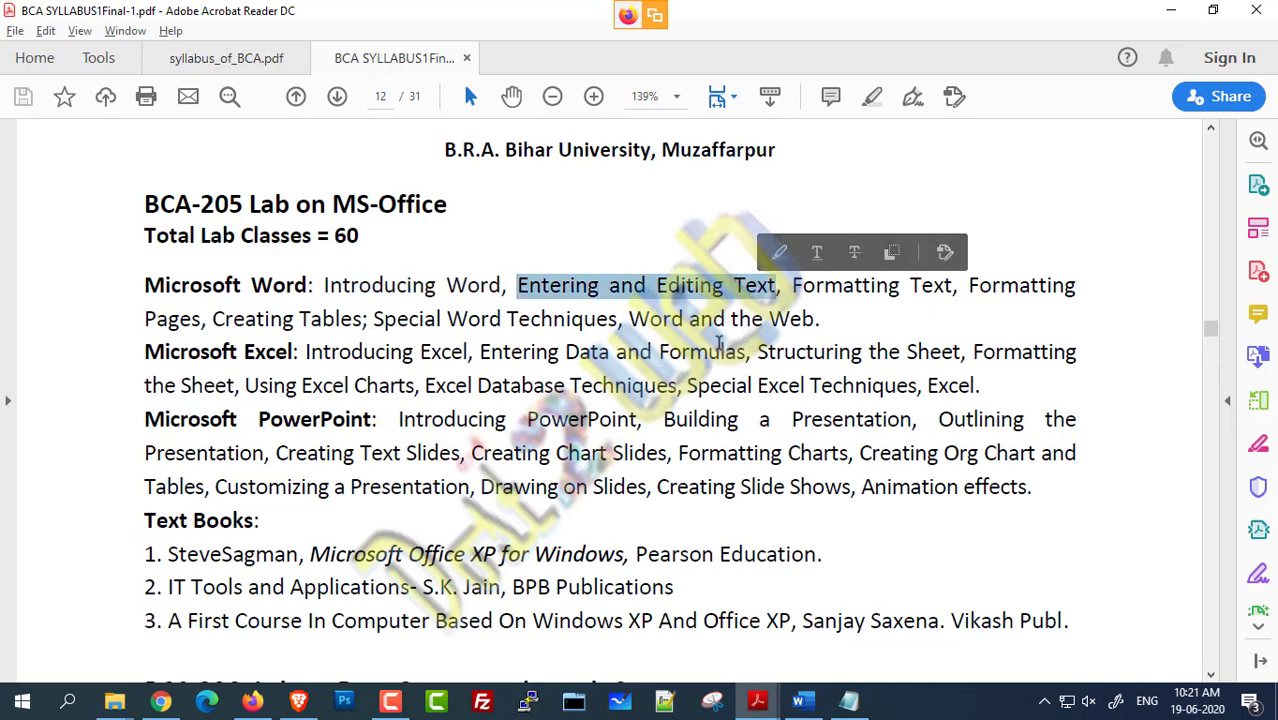
pyautogui.click(620, 341)
pyautogui.moveTo(513, 287); pyautogui.dragTo(761, 292)
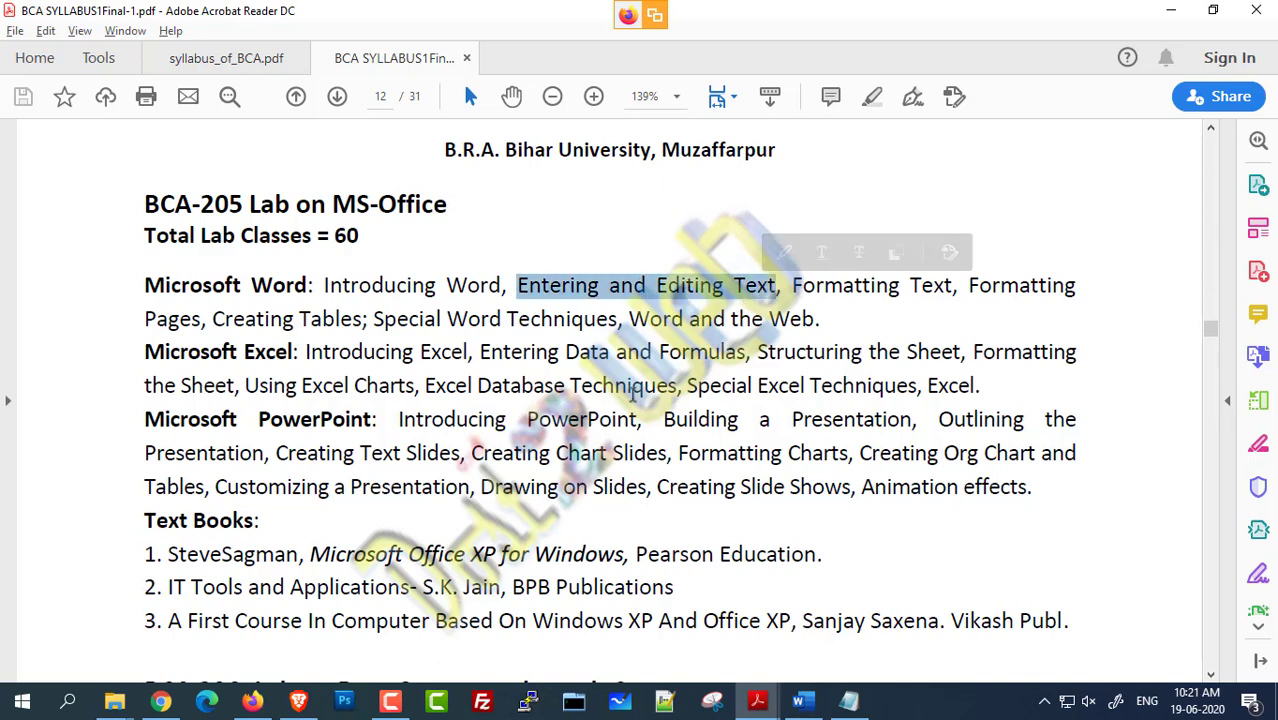
pyautogui.click(799, 701)
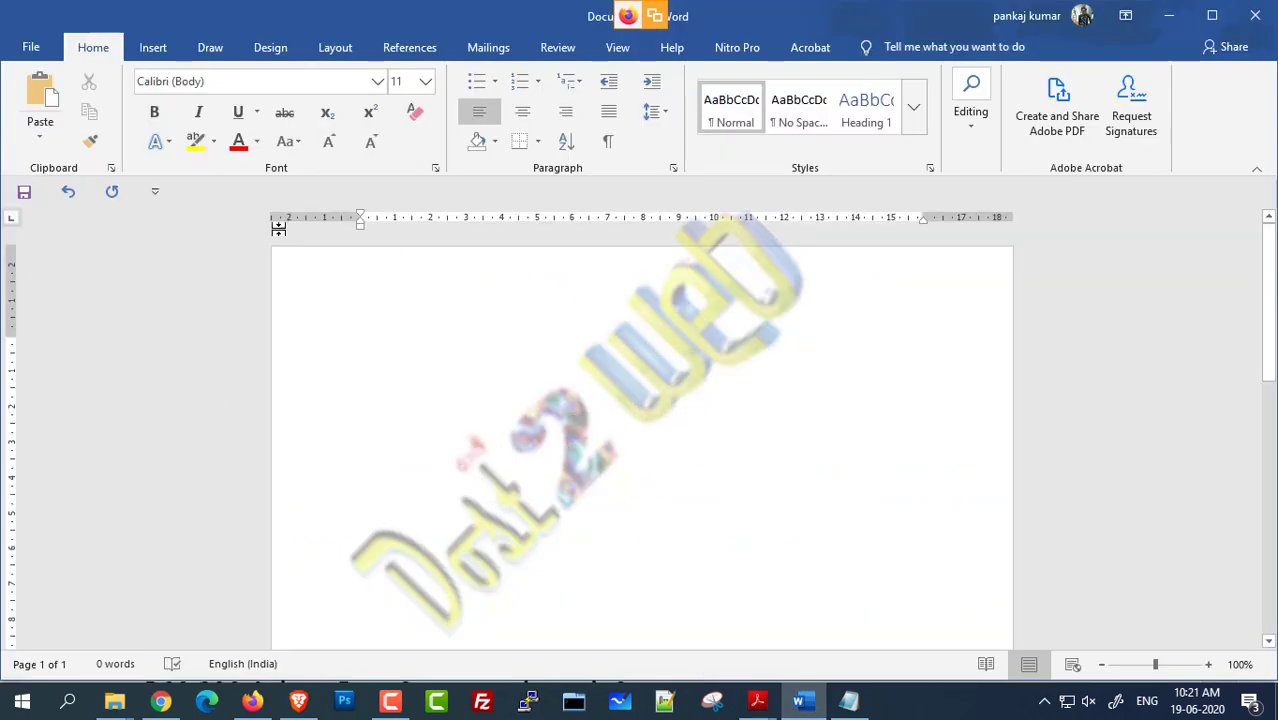
pyautogui.click(31, 47)
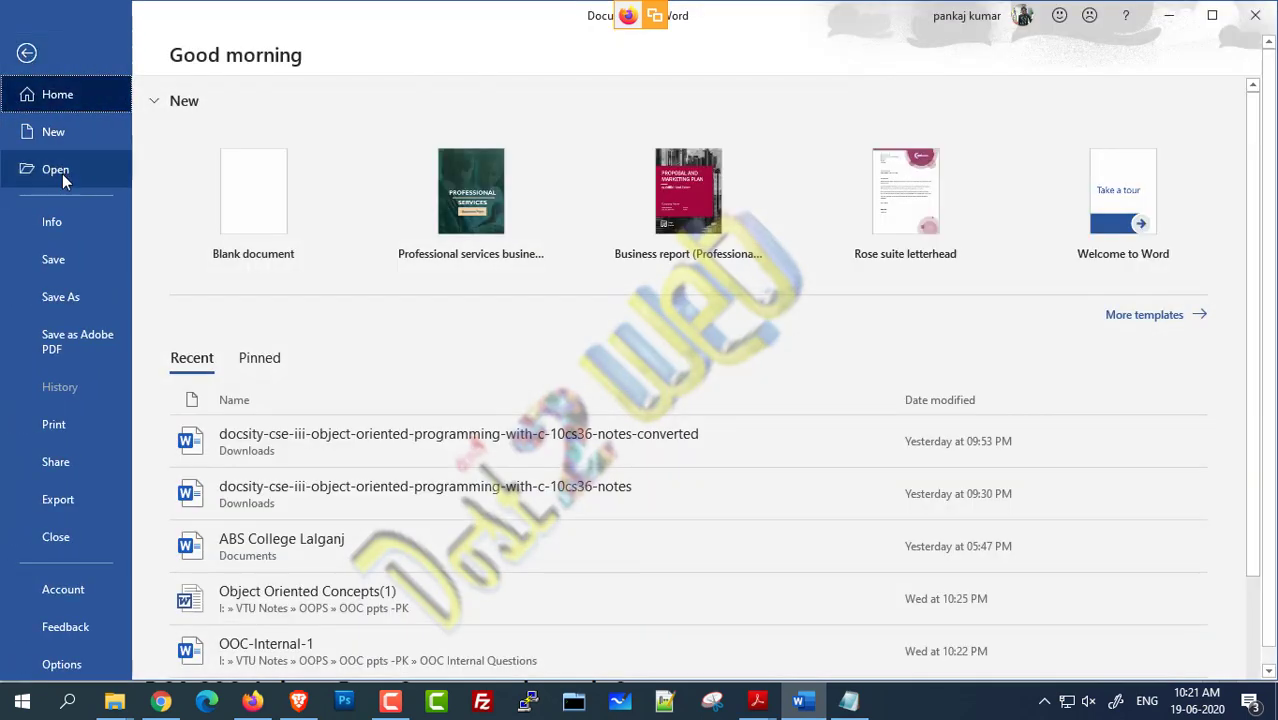
pyautogui.click(14, 52)
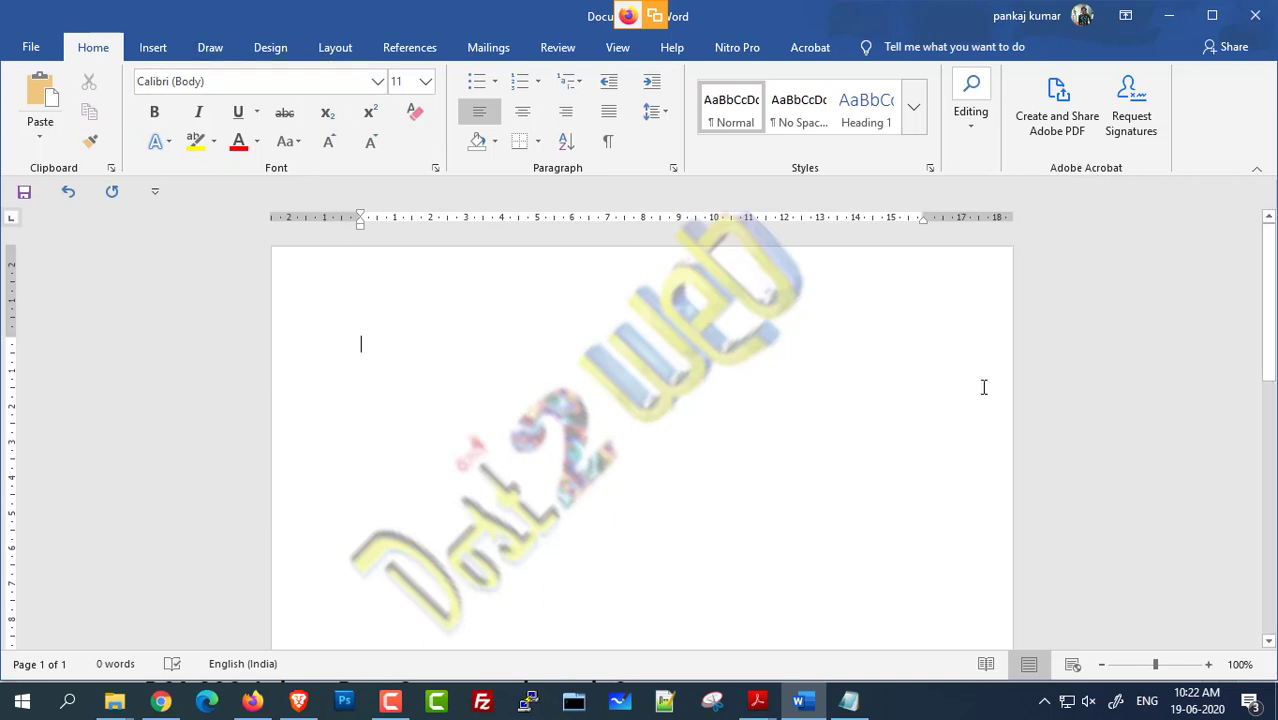
# Step: Copy the college's About Us paragraph and all five special facilities from the Firefox page into the blank Word document
pyautogui.click(252, 700)
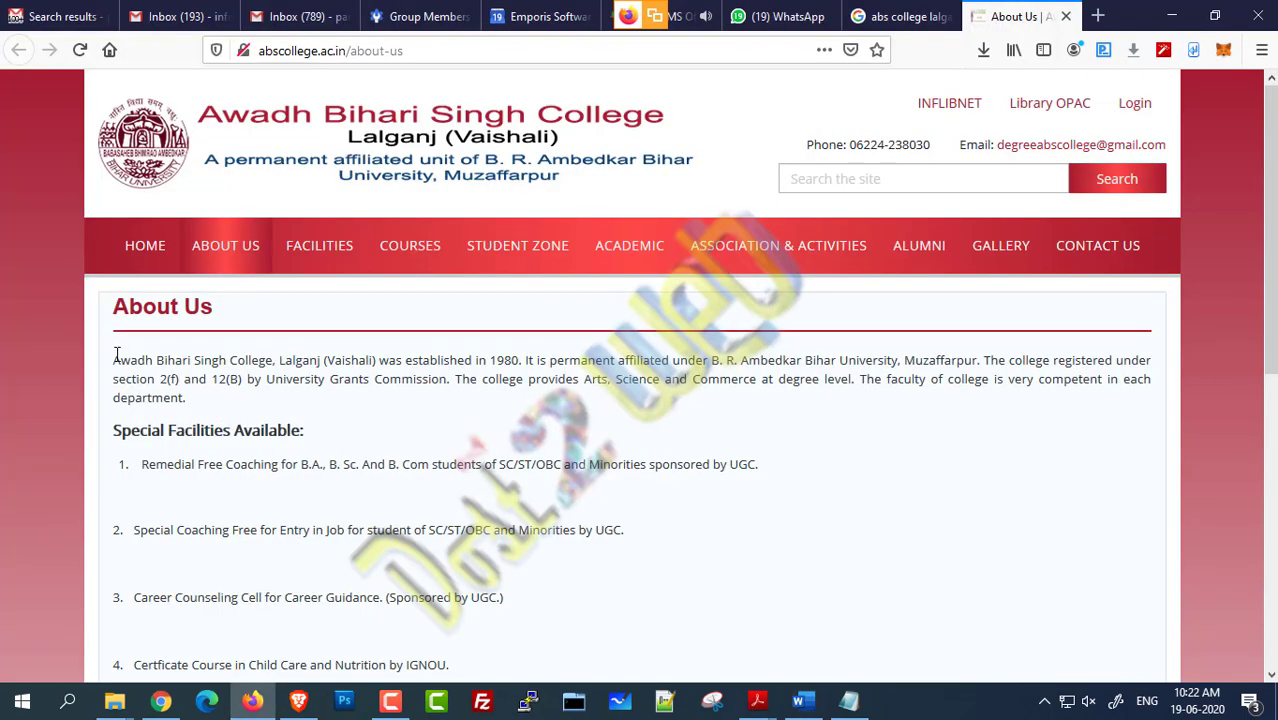
pyautogui.moveTo(115, 355); pyautogui.dragTo(422, 367)
pyautogui.scroll(-4, 222, 422)
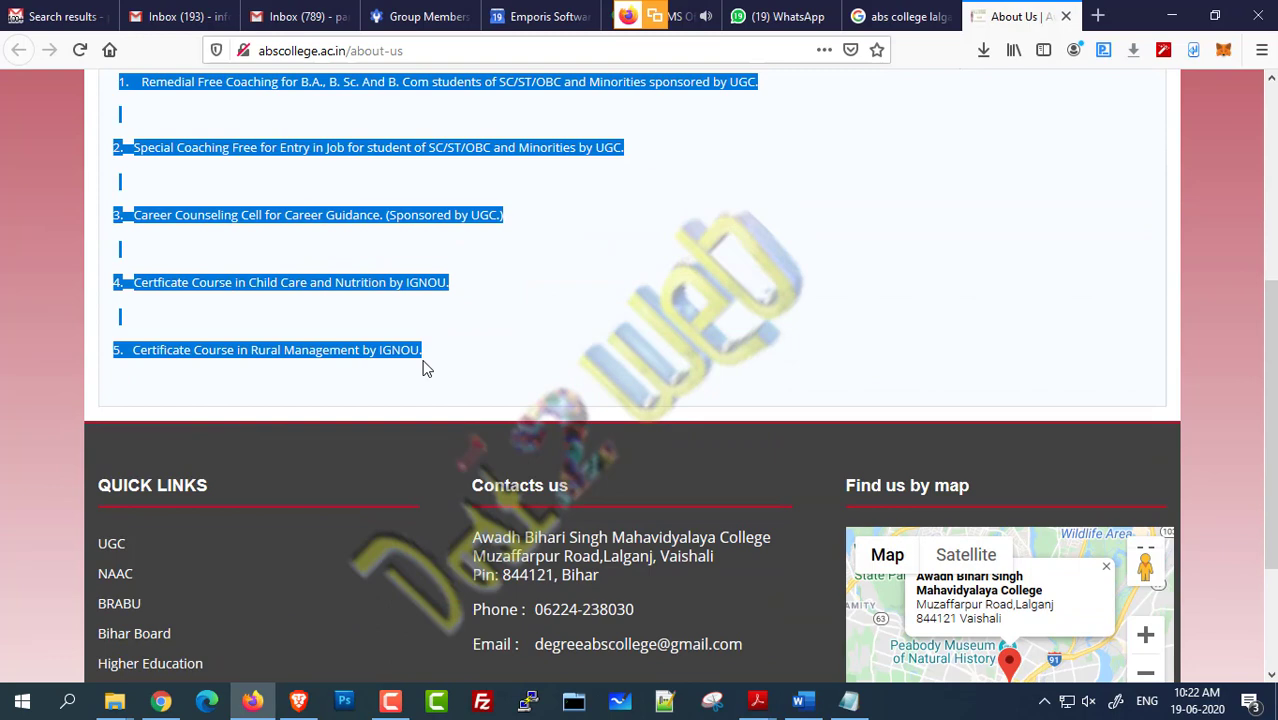
pyautogui.click(798, 700)
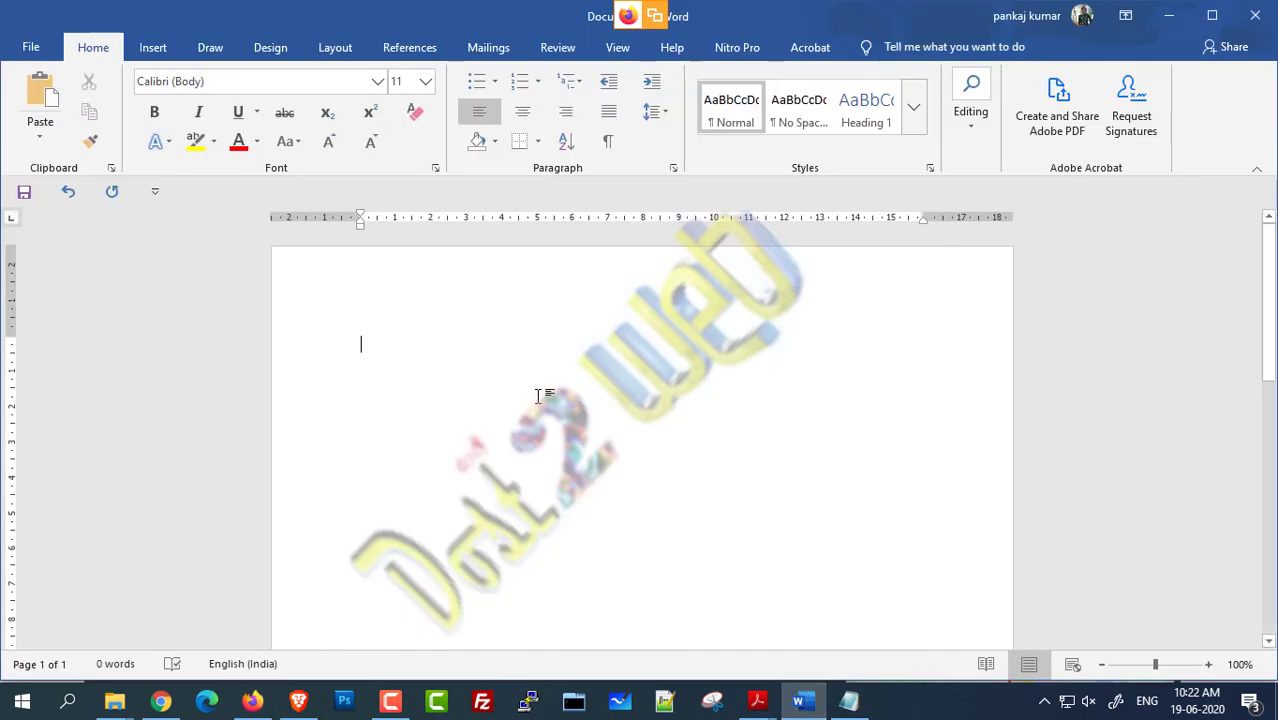
pyautogui.write('Awadh Bihari Singh College, Lalganj (Vaishali) was established in 1980. It is permanent affiliated under B. R. Ambedkar Bihar University, Muzaffarpur. The college registered under section 2(f) and 12(B) by University Grants Commission. The college provides Arts, Science and Commerce at degree level. The faculty of college is very competent in each department. Special Facilities Available: Remedial Free Coaching for B.A., B. Sc. And B. Com students of SC/ST/OBC and Minorities sponsored by UGC. Special Coaching Free for Entry in Job for student of SC/ST/OBC and Minorities by UGC. Career Counseling Cell for Career Guidance. (Sponsored by UGC.) Certficate Course in Child Care and Nutrition by IGNOU. Certificate Course in Rural Management by IGNOU.')
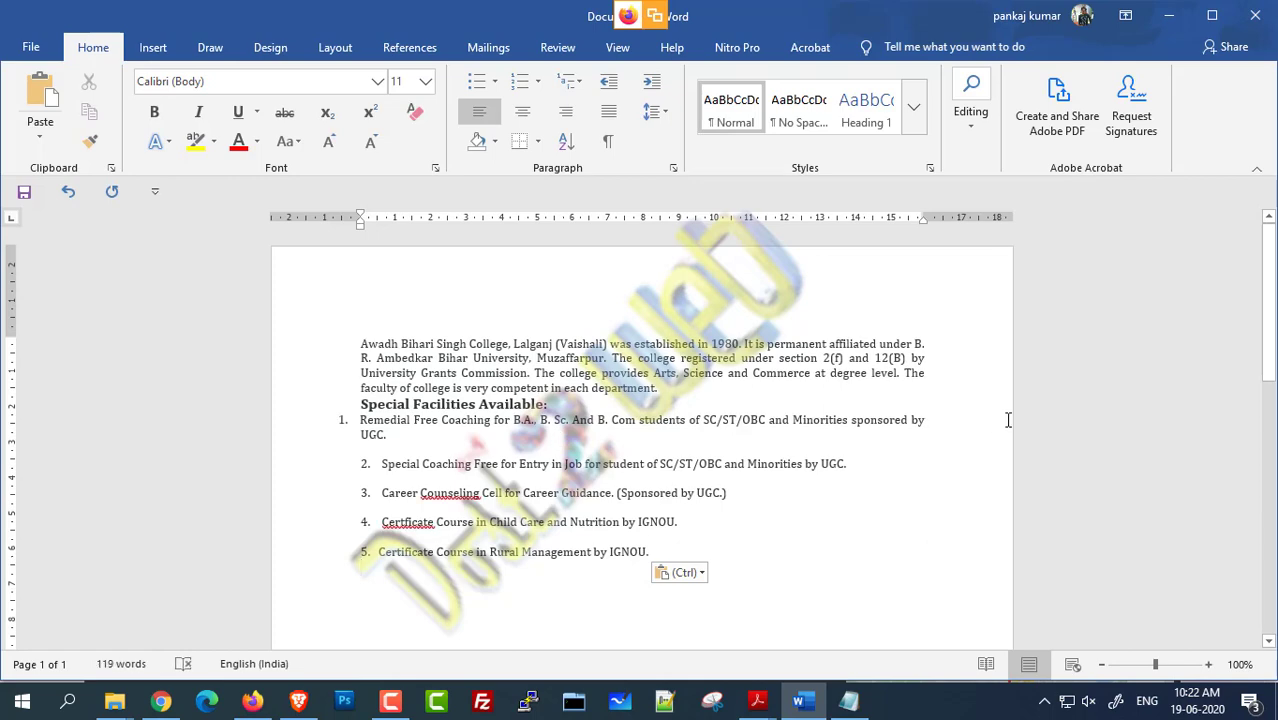
# Step: Zoom the Word document to 160% with the start of the pasted college text in view
pyautogui.click(1208, 664)
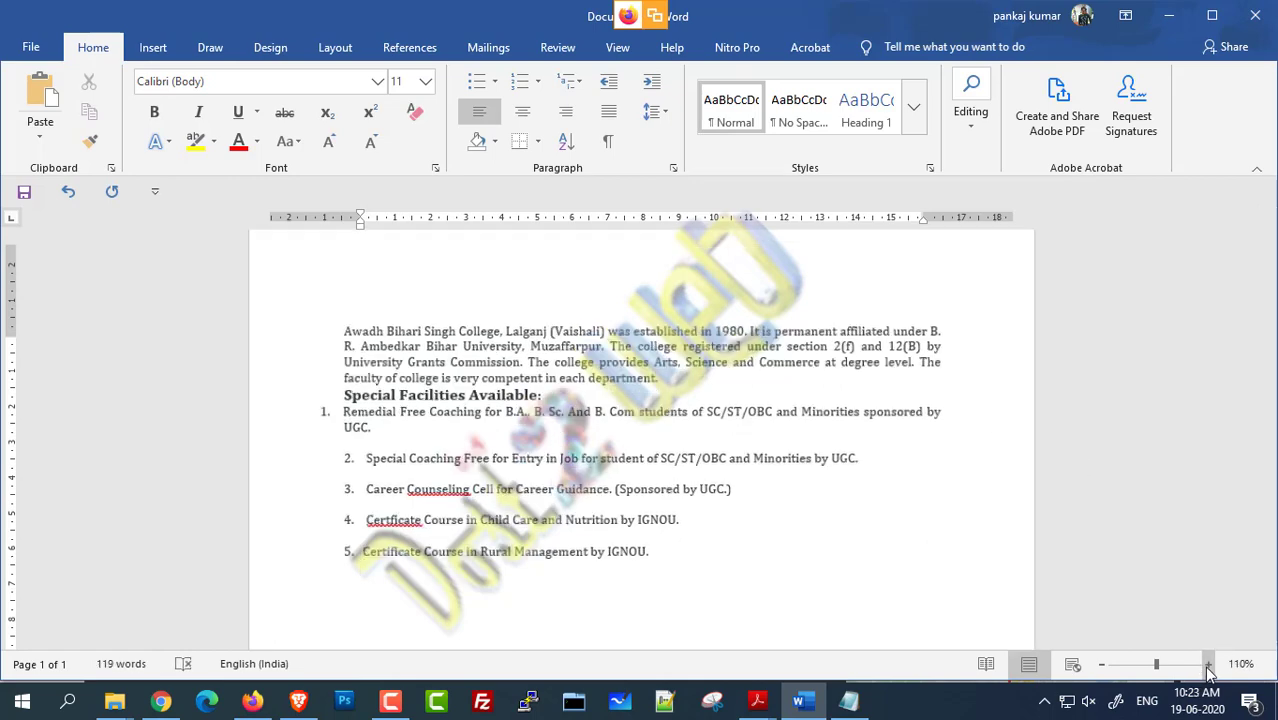
pyautogui.click(1208, 664)
pyautogui.click(1208, 664)
pyautogui.click(1208, 664)
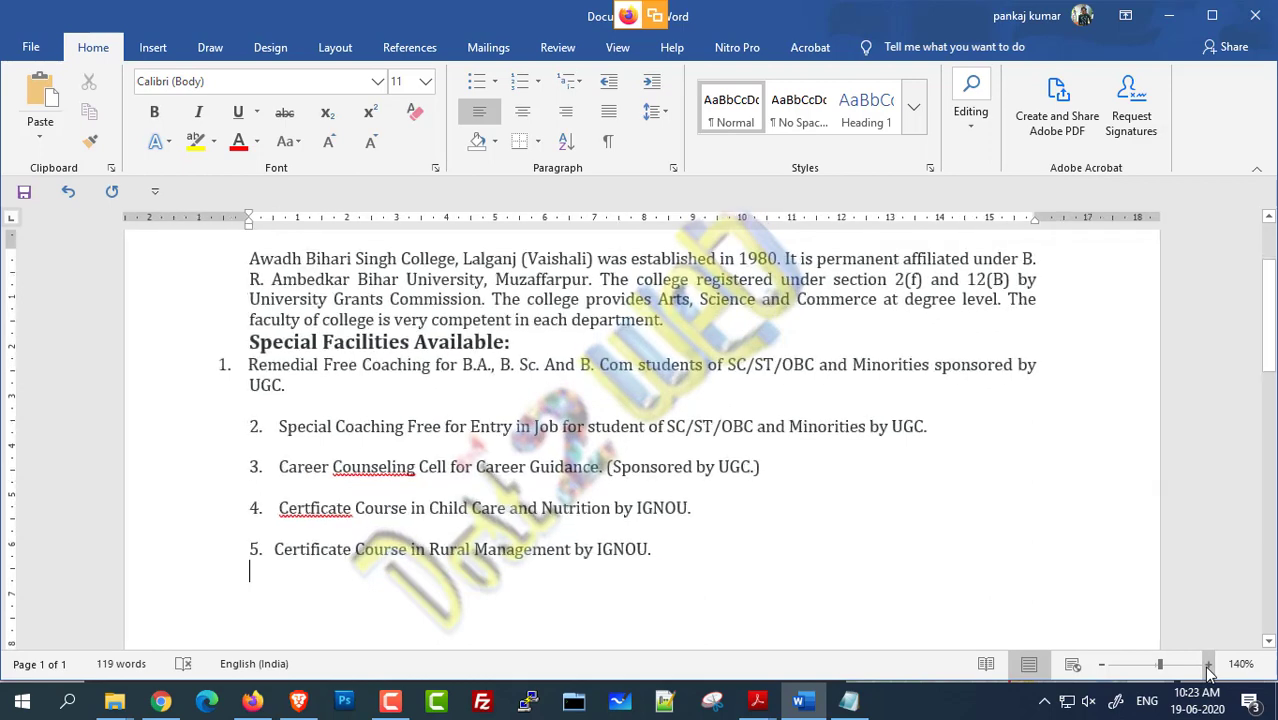
pyautogui.click(1269, 219)
pyautogui.click(1269, 219)
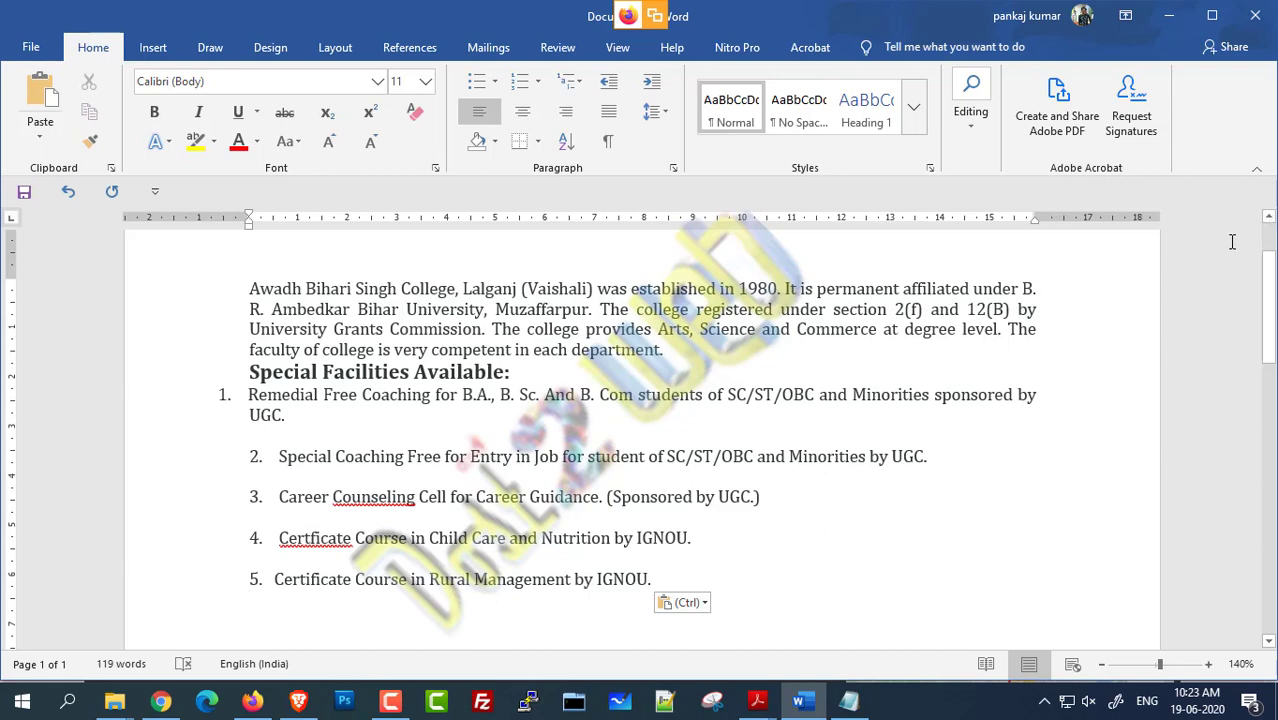
pyautogui.click(1207, 664)
pyautogui.click(1207, 664)
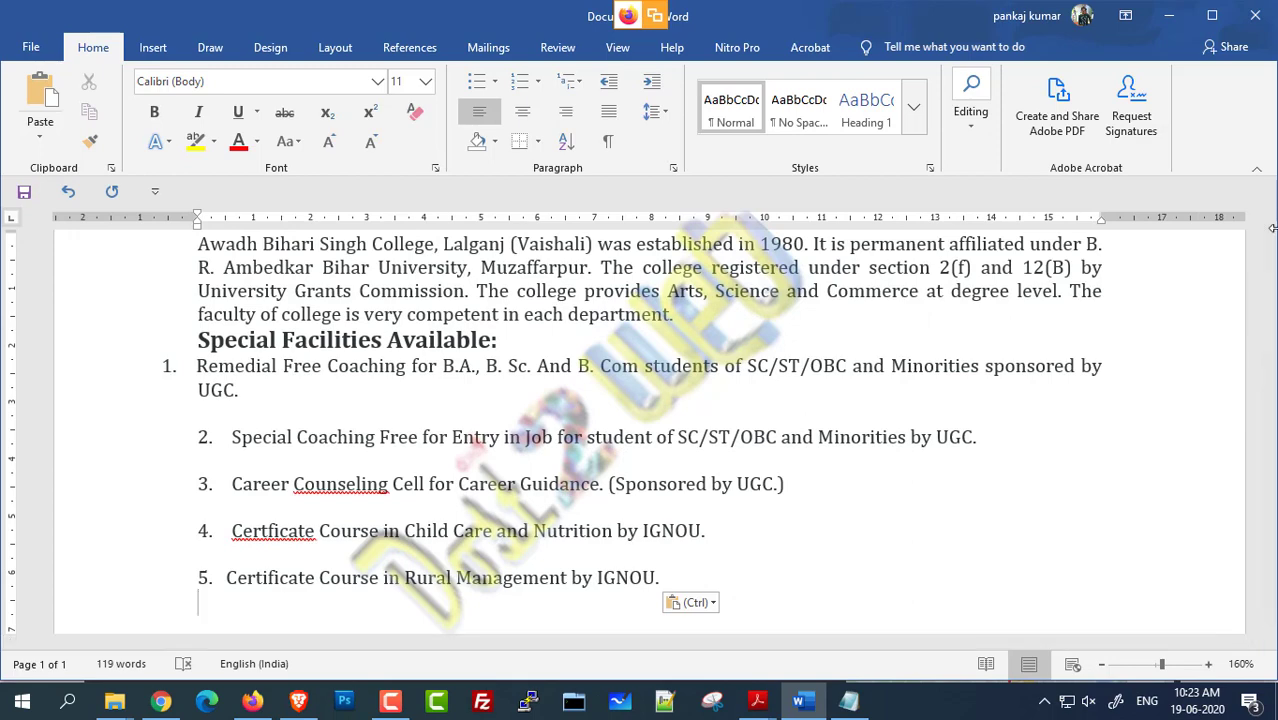
pyautogui.click(1269, 218)
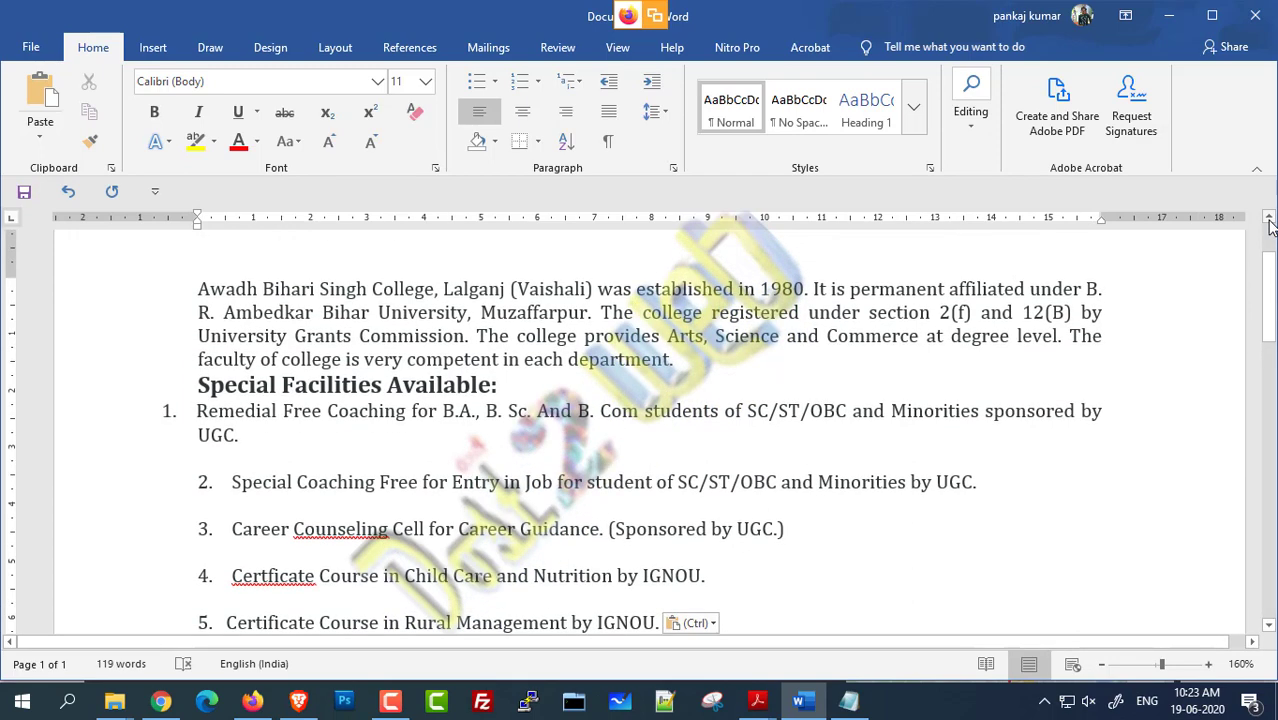
# Step: Delete all of the pasted college text from the Word document
pyautogui.click(692, 360)
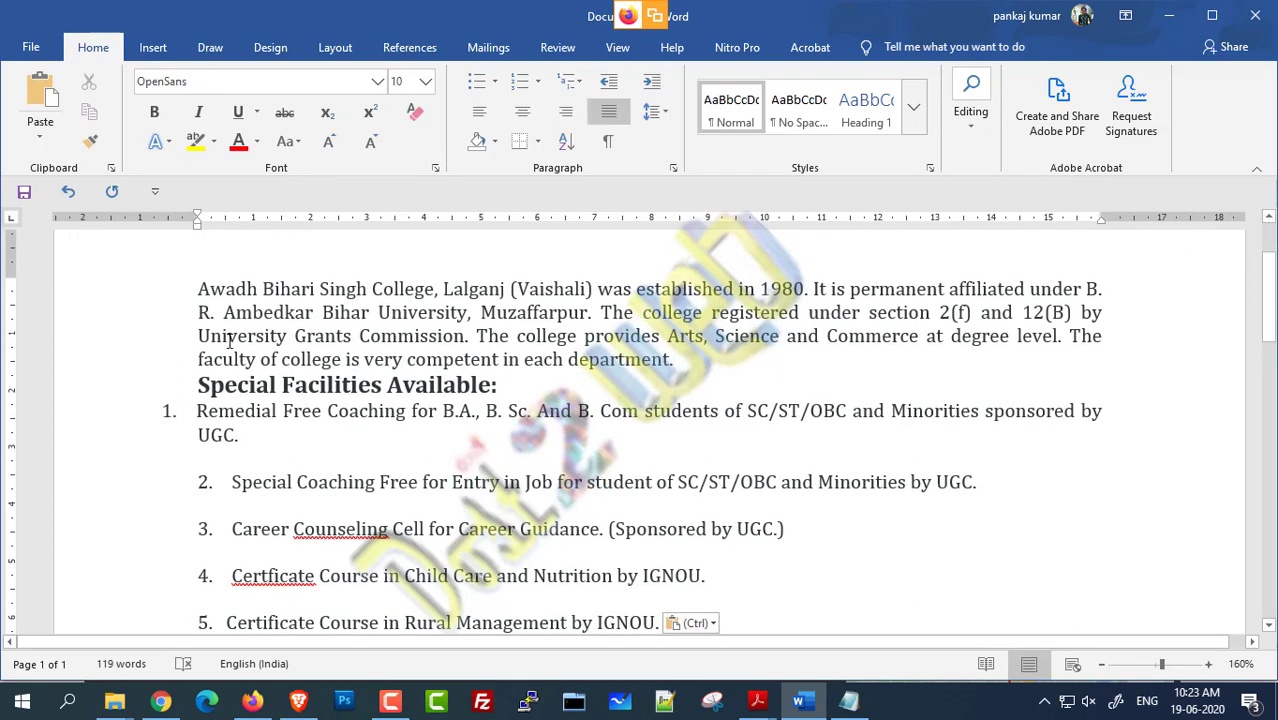
pyautogui.moveTo(199, 289); pyautogui.dragTo(668, 489)
pyautogui.scroll(2, 469, 293)
pyautogui.scroll(6, 469, 293)
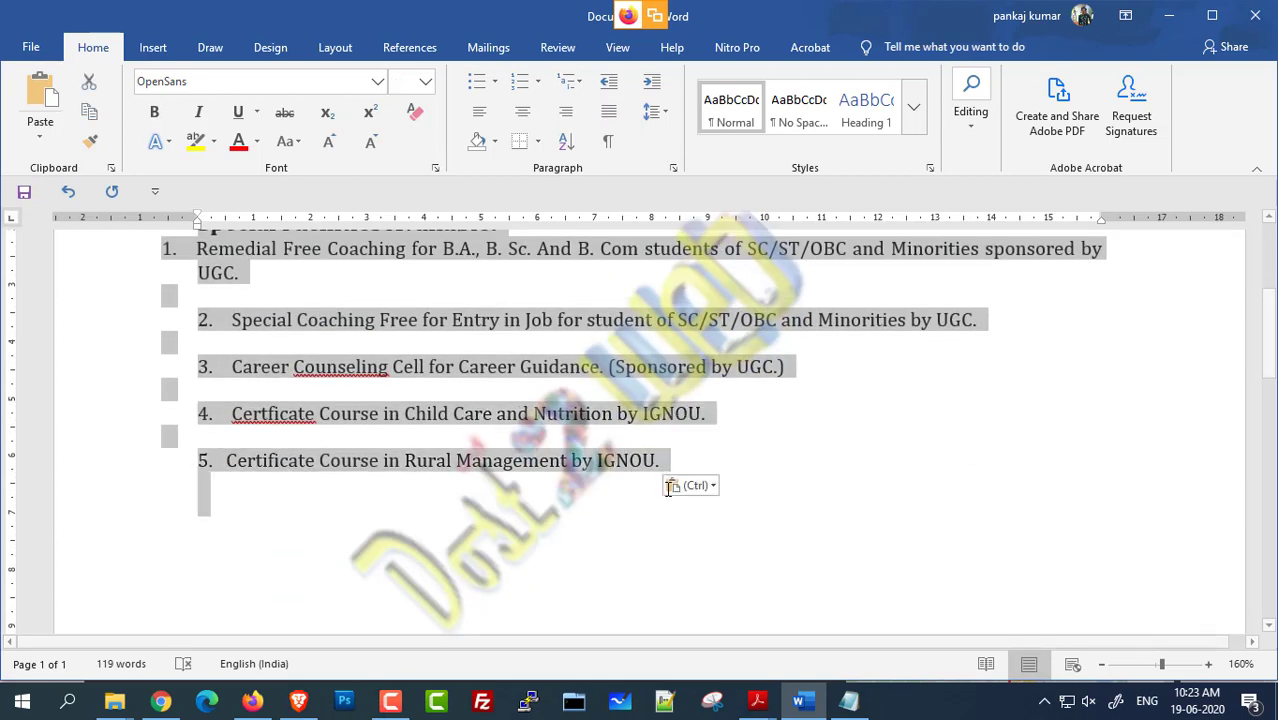
pyautogui.press('Delete')
# Step: Switch to Notepad and replace its contents with the copied college text
pyautogui.click(848, 700)
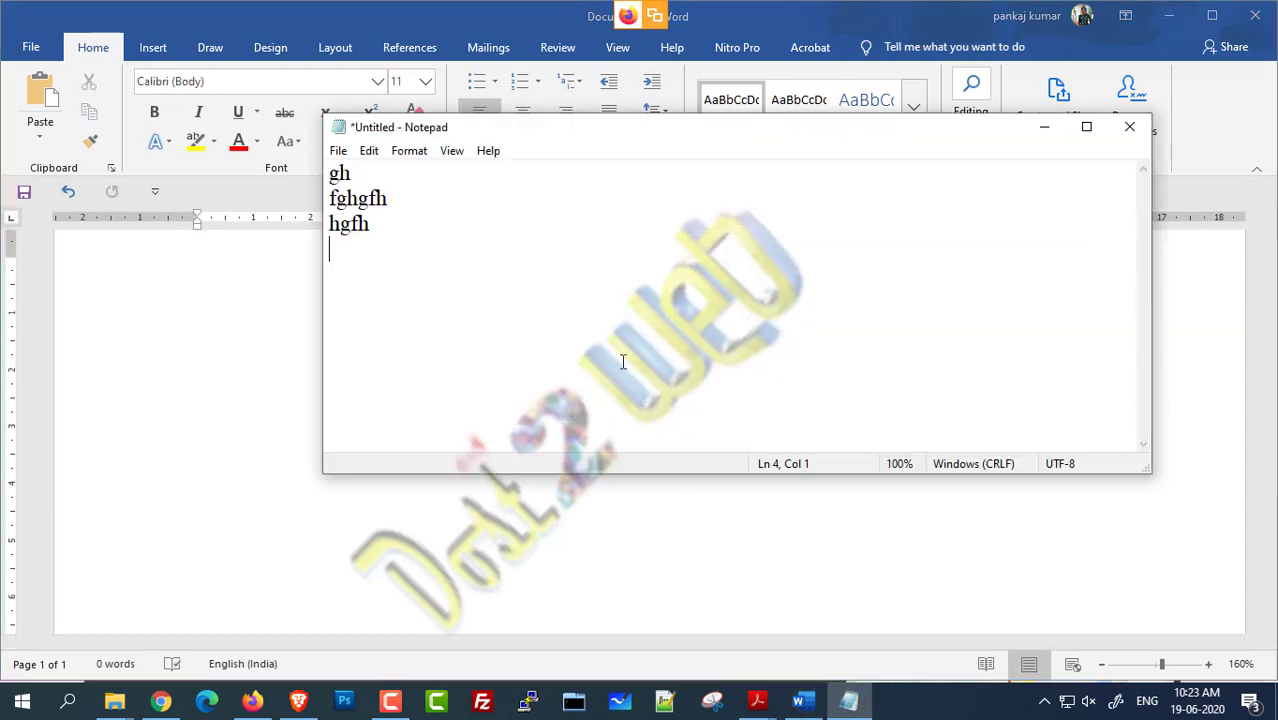
pyautogui.hotkey('ctrl', 'a')
pyautogui.hotkey('ctrl', 'v')
pyautogui.scroll(3, 628, 364)
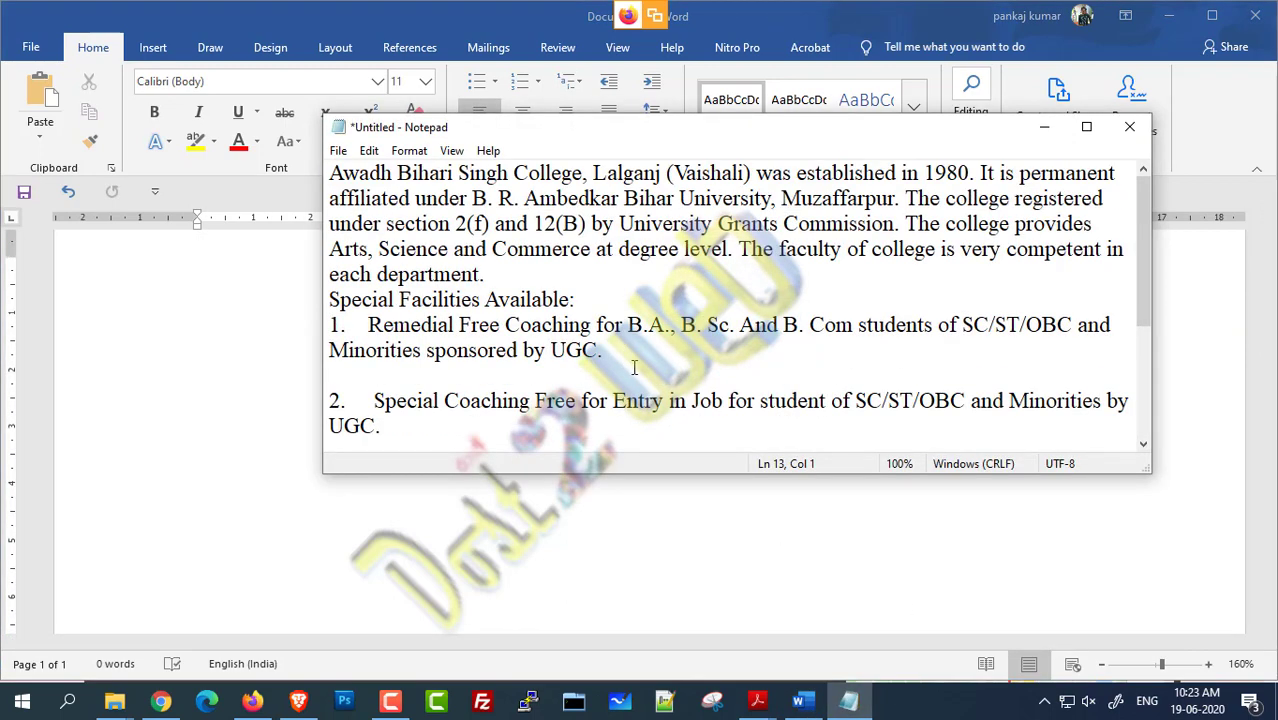
# Step: Break the opening college paragraph into separate lines after "was", "2(f)" and "very"
pyautogui.click(631, 224)
pyautogui.click(792, 174)
pyautogui.press('Return')
pyautogui.click(820, 225)
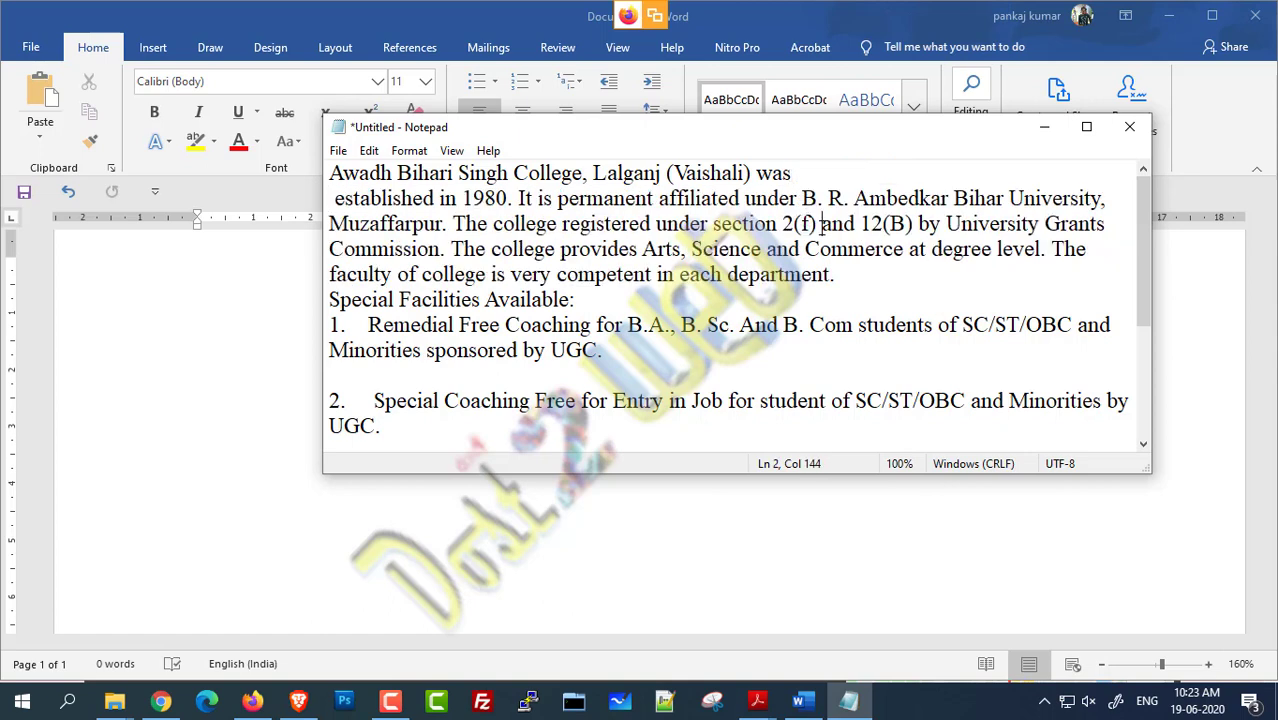
pyautogui.press('Return')
pyautogui.click(846, 275)
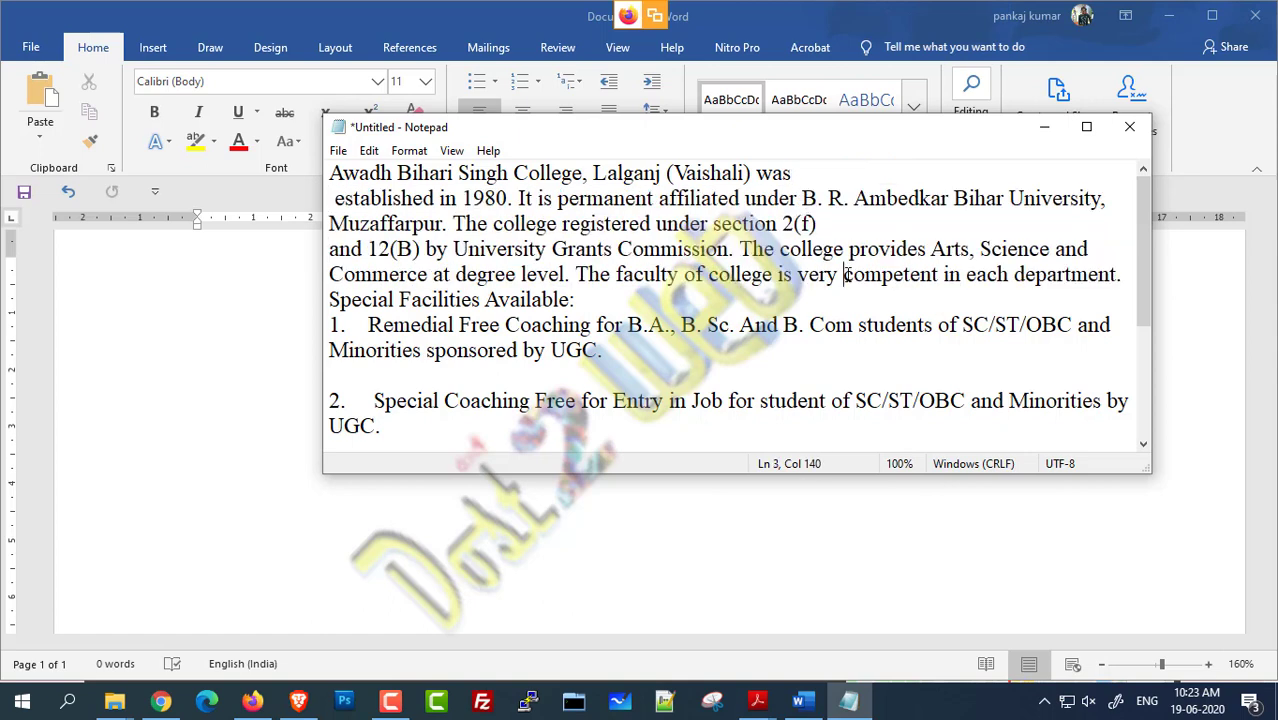
pyautogui.press('Return')
# Step: Remove the blank lines between the numbered facilities and run item 5 onto item 4's line directly after "IGNOU"
pyautogui.click(478, 407)
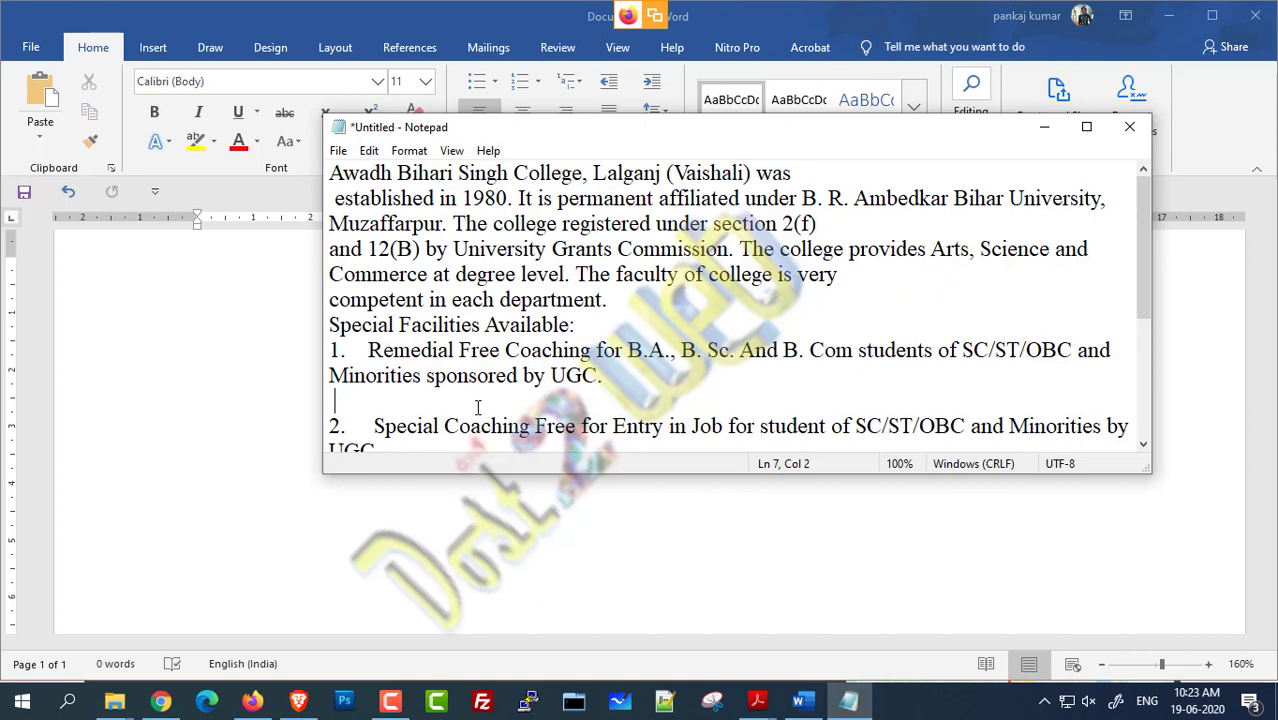
pyautogui.press('BackSpace')
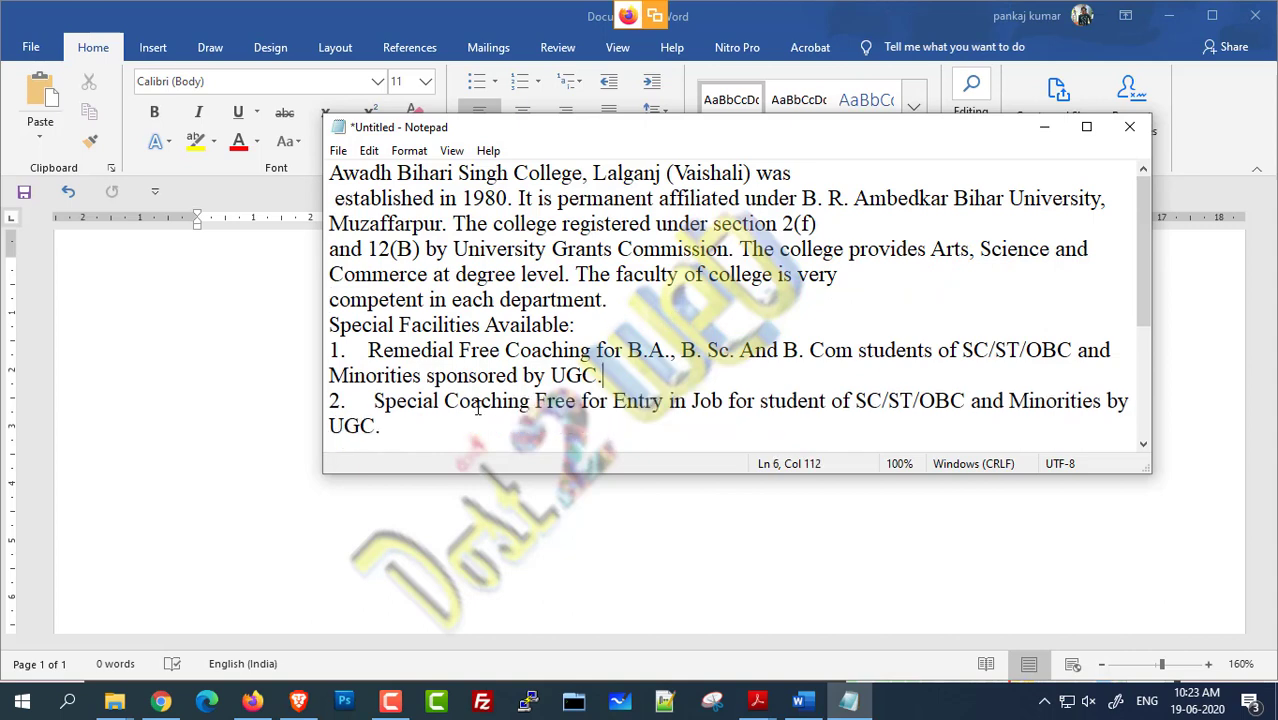
pyautogui.scroll(-1, 478, 407)
pyautogui.click(386, 372)
pyautogui.press('BackSpace')
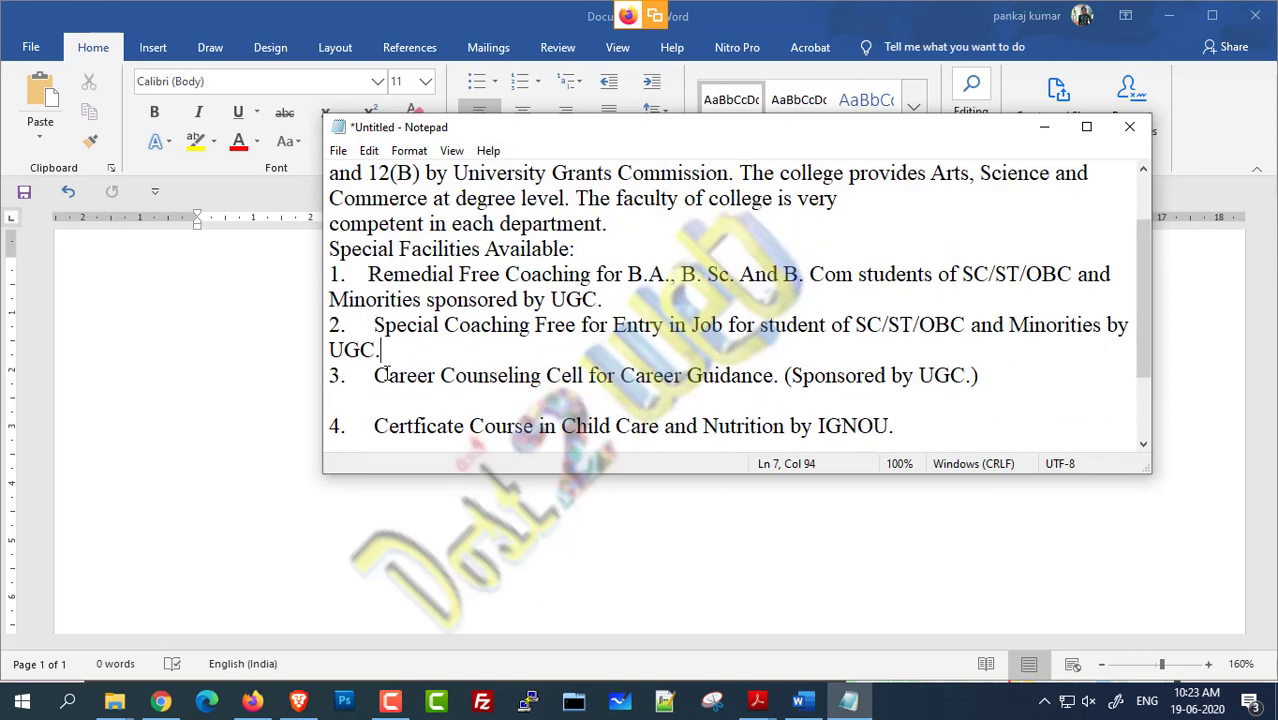
pyautogui.click(379, 400)
pyautogui.press('BackSpace')
pyautogui.press('BackSpace')
pyautogui.click(342, 425)
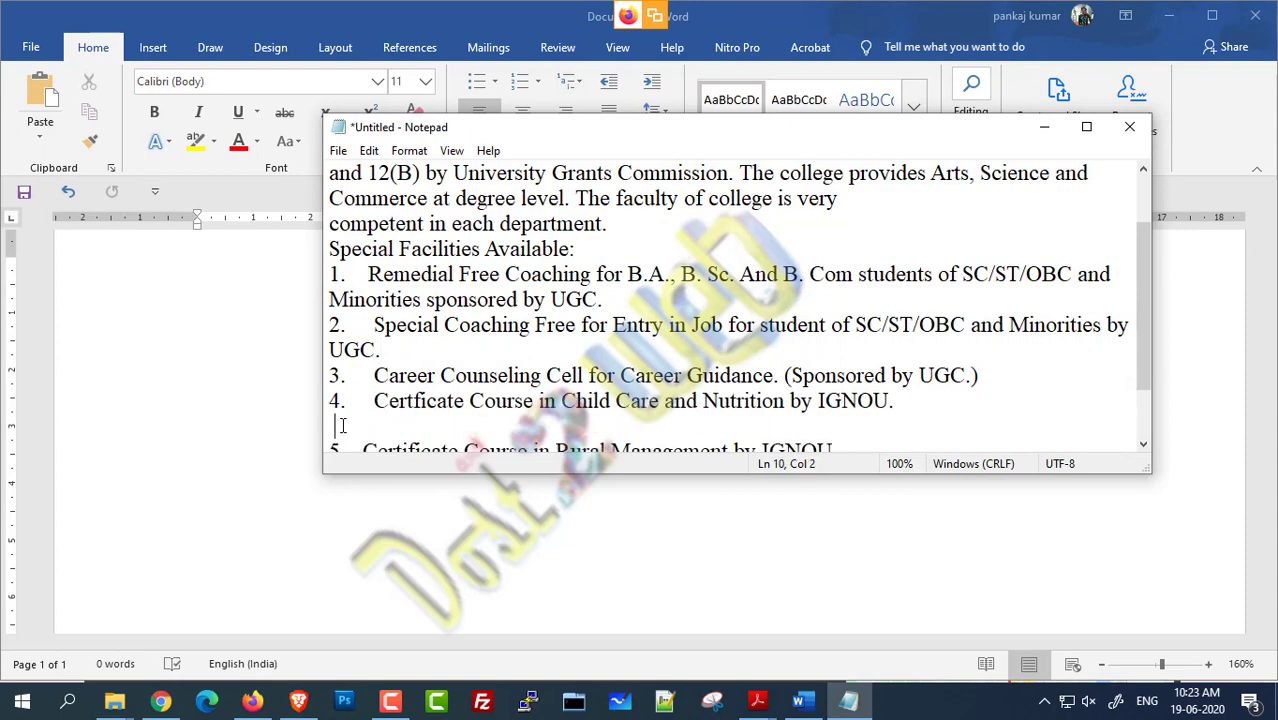
pyautogui.press('BackSpace')
pyautogui.press('BackSpace')
pyautogui.press('BackSpace')
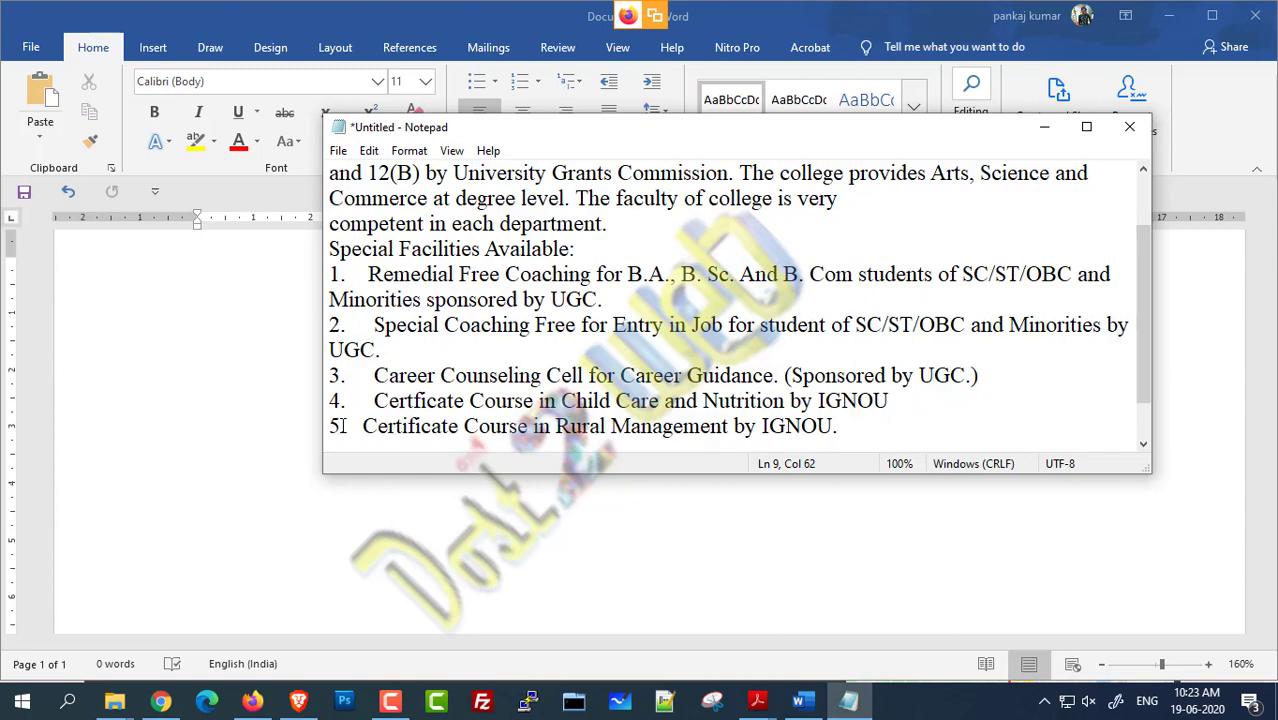
pyautogui.press('Delete')
# Step: Copy the entire Notepad text and paste it into the empty Word document
pyautogui.click(450, 375)
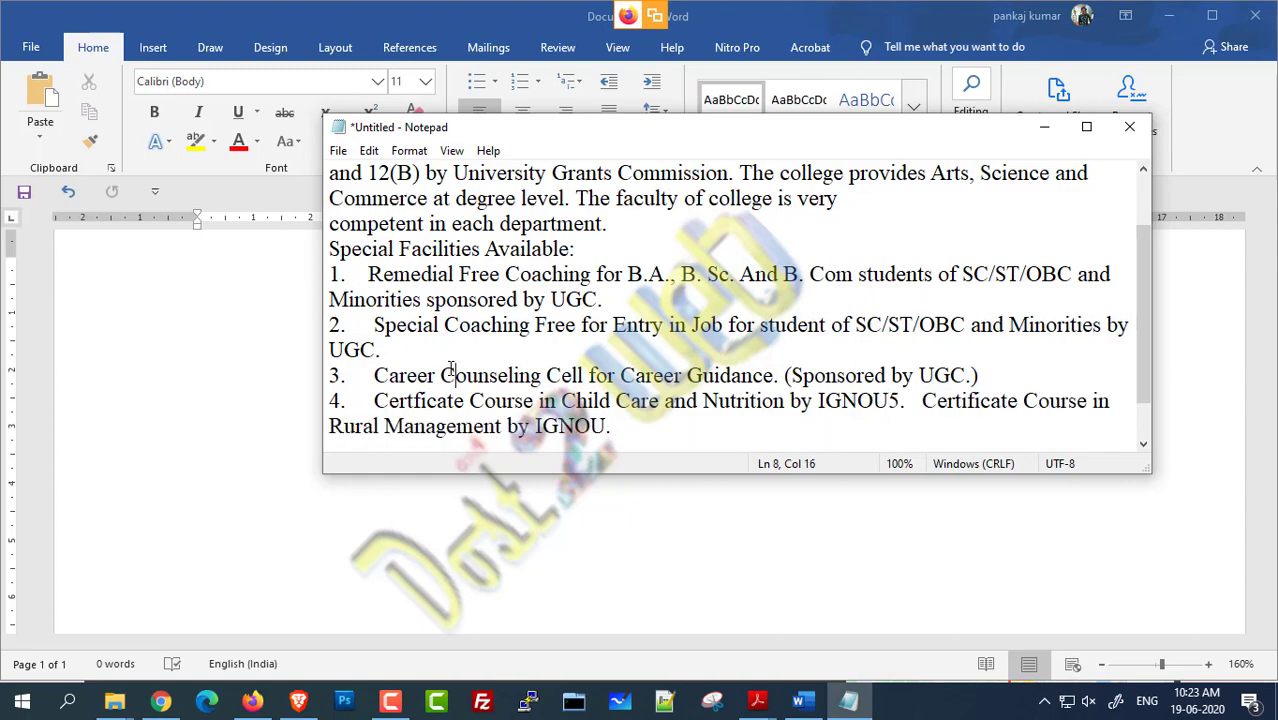
pyautogui.hotkey('ctrl', 'a')
pyautogui.click(222, 399)
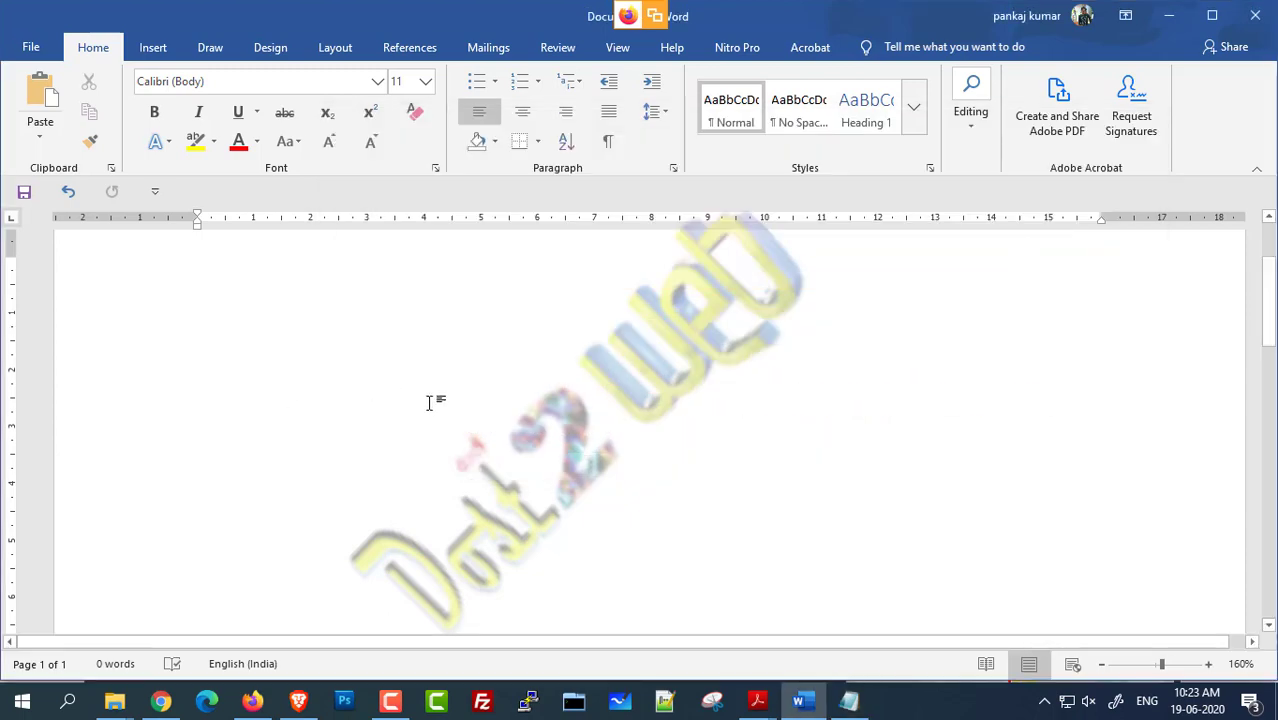
pyautogui.hotkey('ctrl', 'v')
pyautogui.scroll(10, 471, 448)
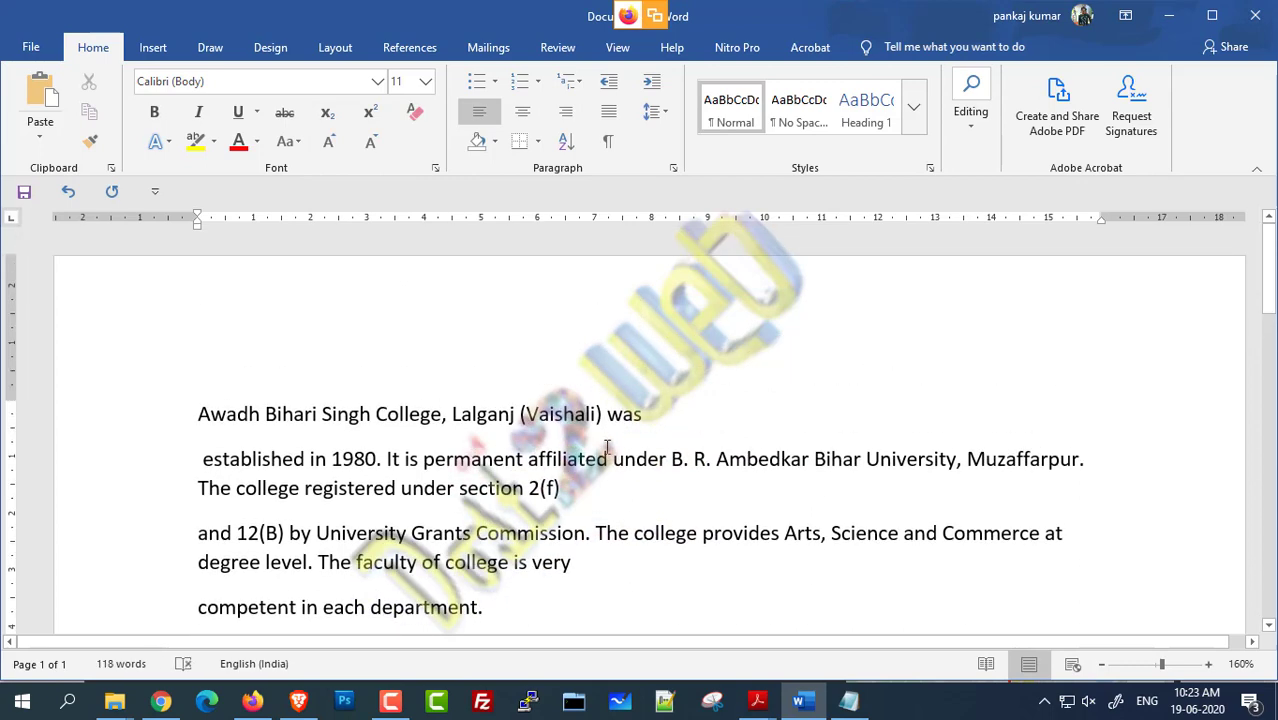
# Step: Split the college paragraph in Word onto new lines after "B. R. Ambedkar Bihar" and after "Arts,"
pyautogui.click(866, 459)
pyautogui.press('Return')
pyautogui.scroll(-2, 866, 470)
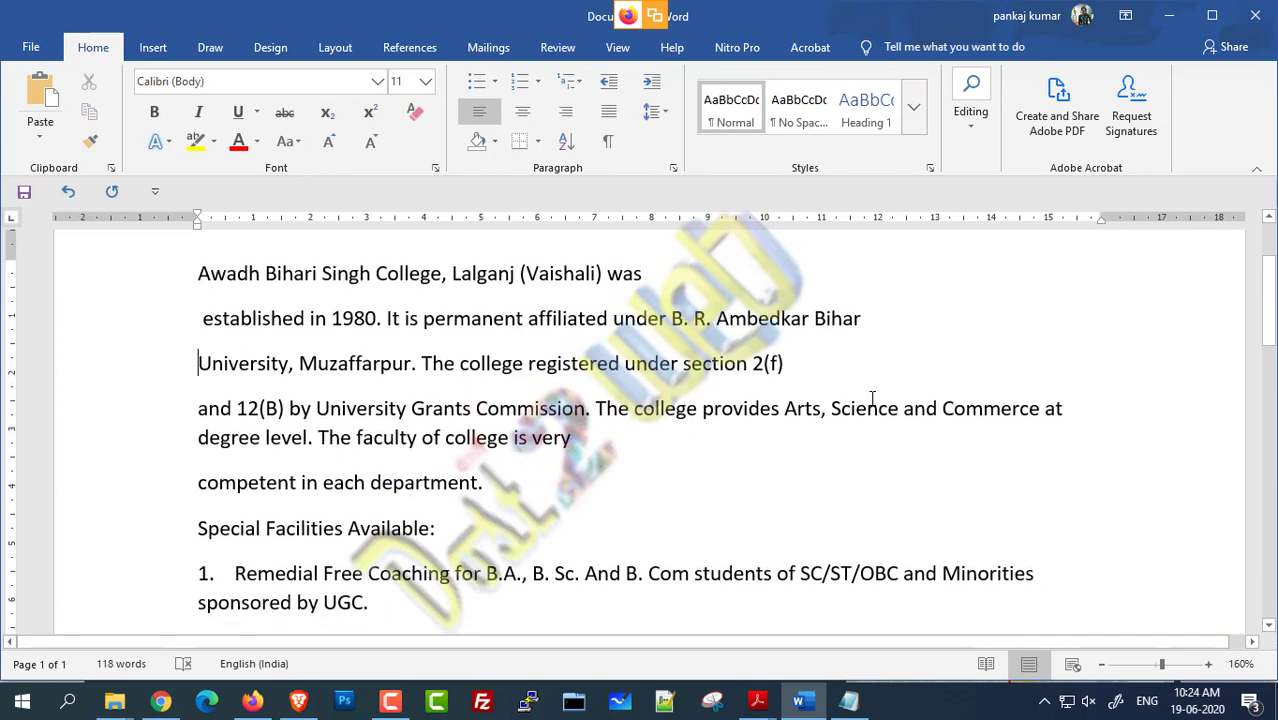
pyautogui.click(827, 408)
pyautogui.press('Return')
pyautogui.scroll(-2, 728, 478)
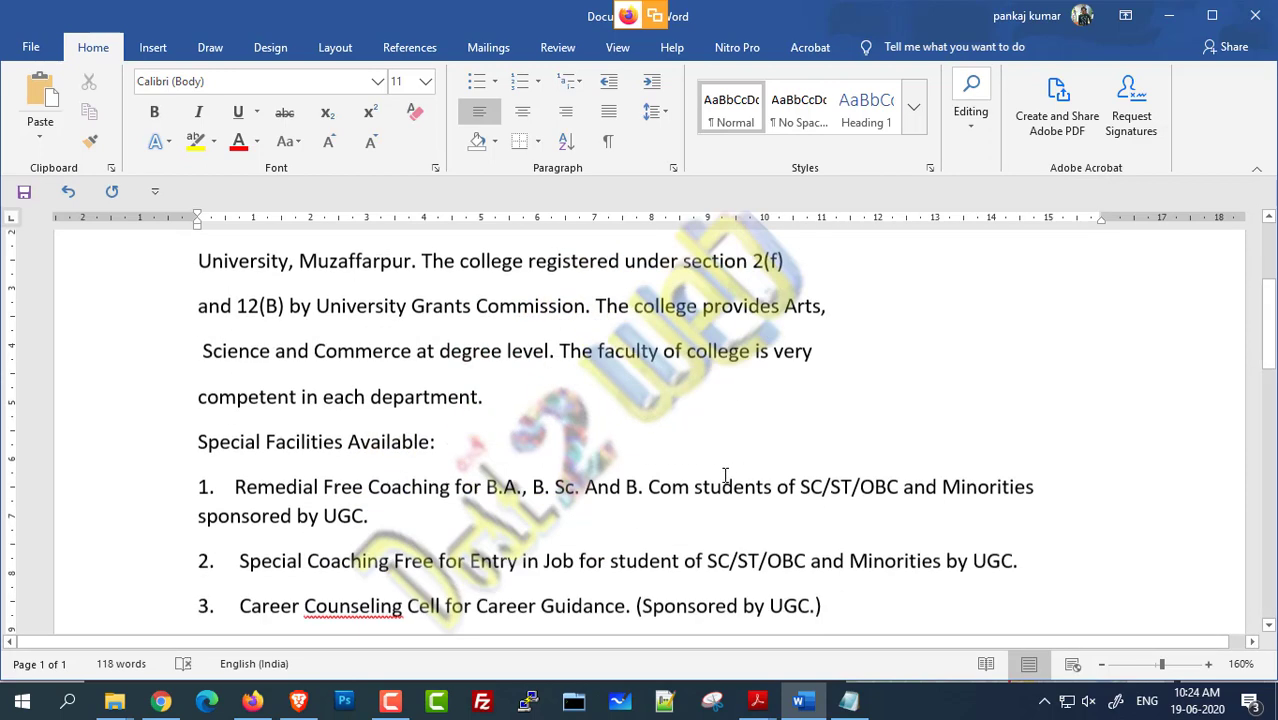
# Step: Select the document's first line, ending in "Lalganj (Vaishali) was", and zoom the page to 180%
pyautogui.scroll(5, 547, 443)
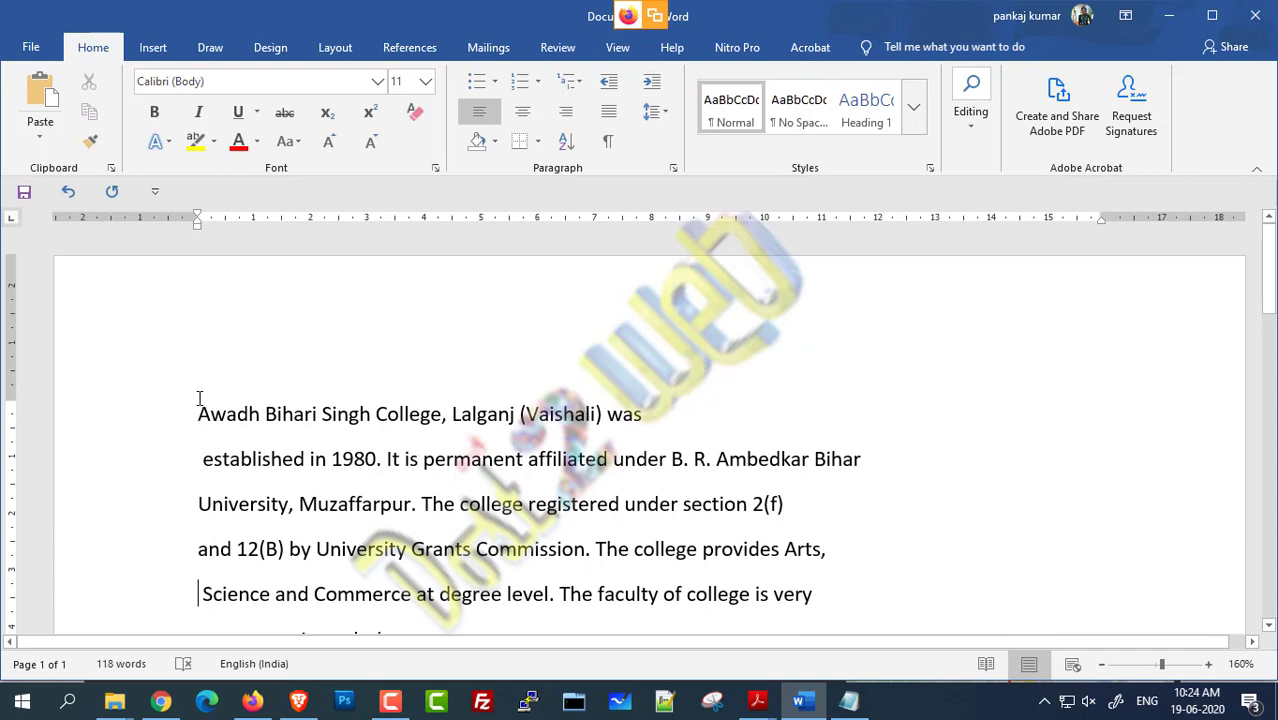
pyautogui.moveTo(197, 400); pyautogui.dragTo(676, 401)
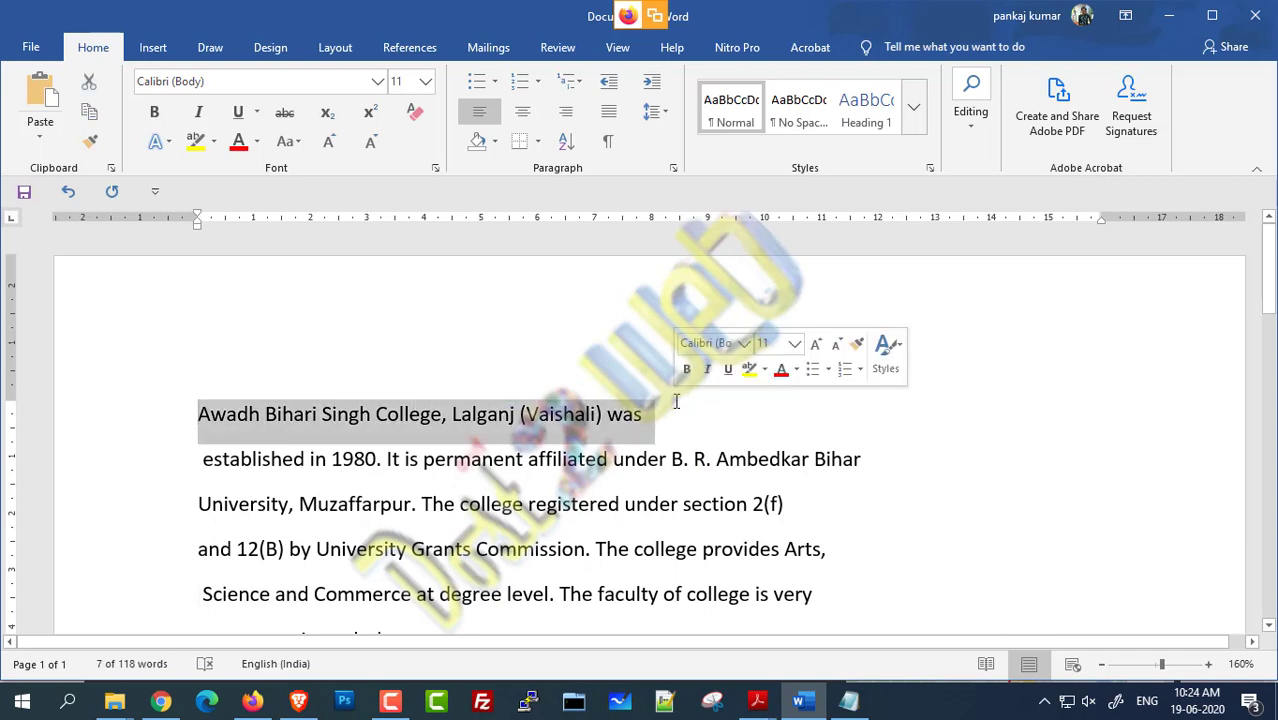
pyautogui.click(1208, 664)
pyautogui.click(1208, 664)
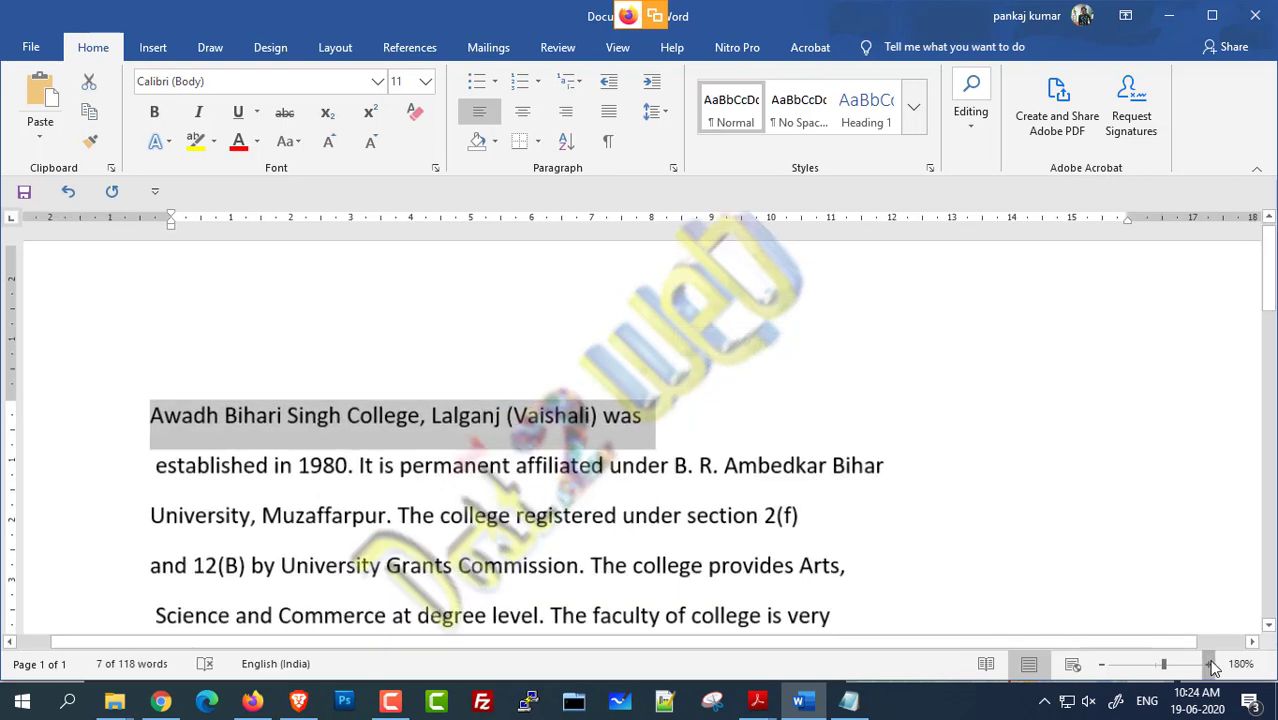
# Step: Remove the leading space before "established in 1980" and join that line to the first line ending in "was"
pyautogui.scroll(-1, 936, 511)
pyautogui.click(250, 337)
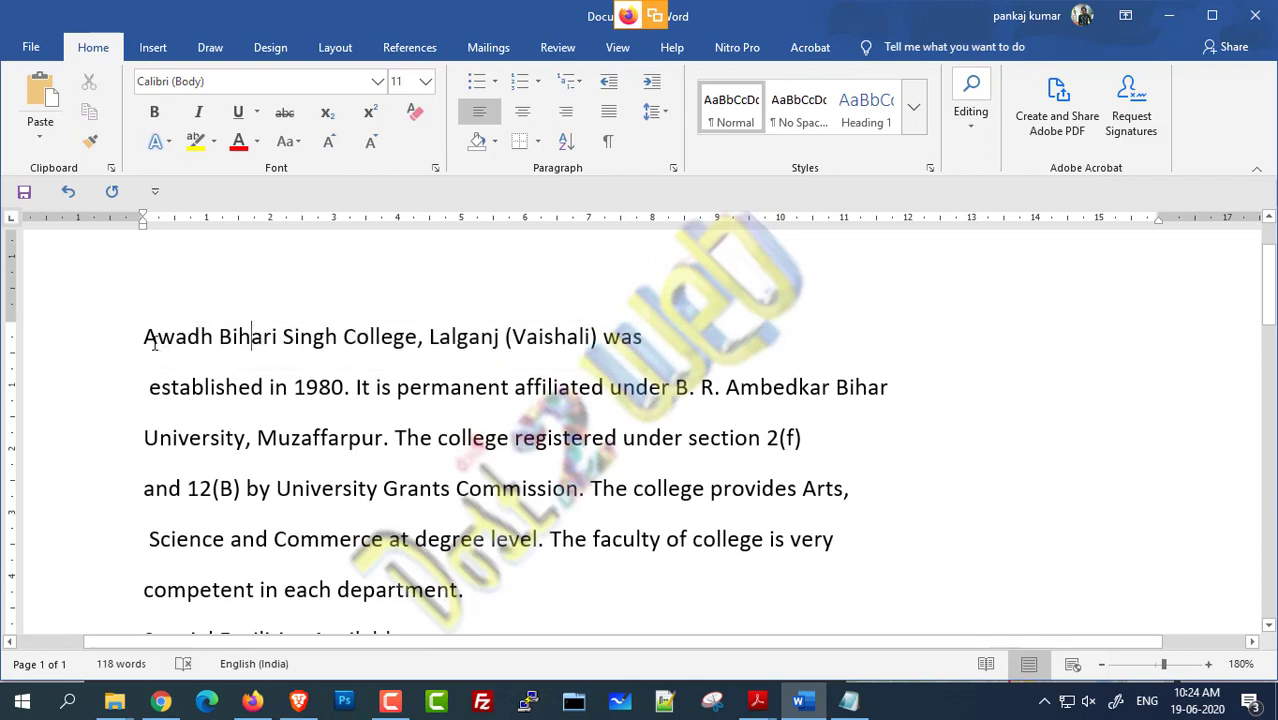
pyautogui.moveTo(144, 338); pyautogui.dragTo(622, 350)
pyautogui.click(680, 393)
pyautogui.click(302, 360)
pyautogui.moveTo(148, 337); pyautogui.dragTo(813, 344)
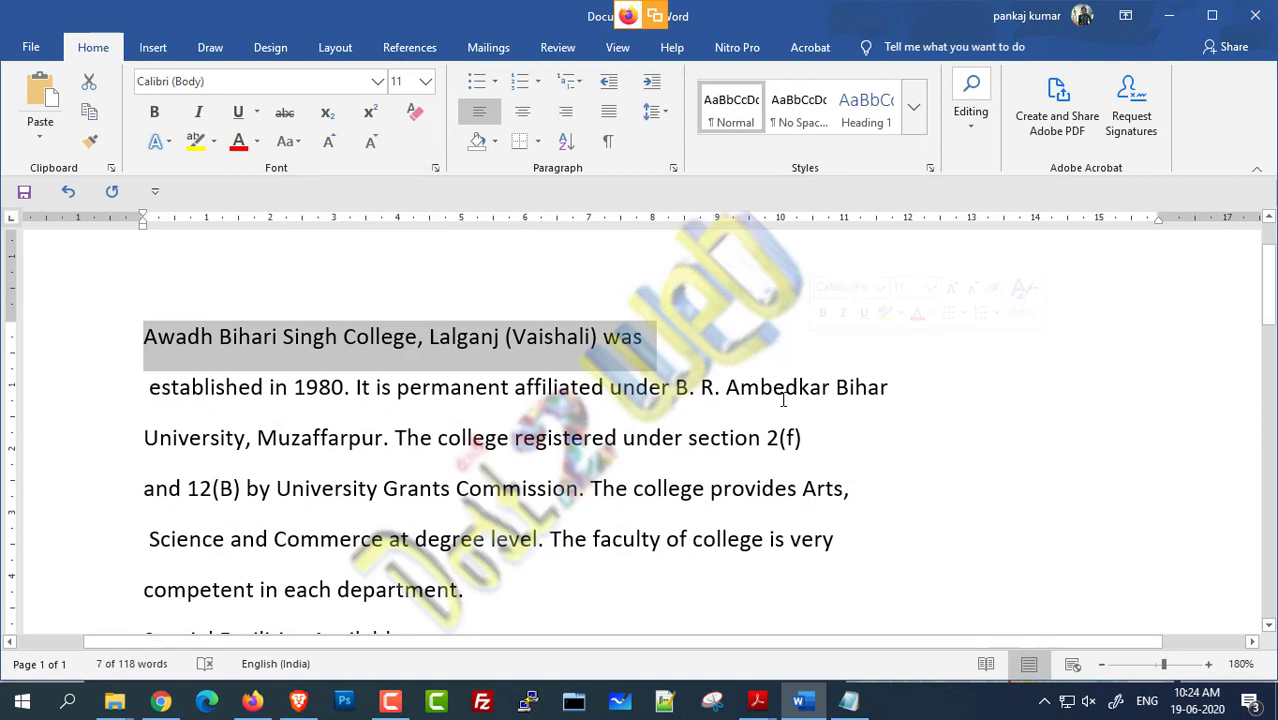
pyautogui.click(700, 348)
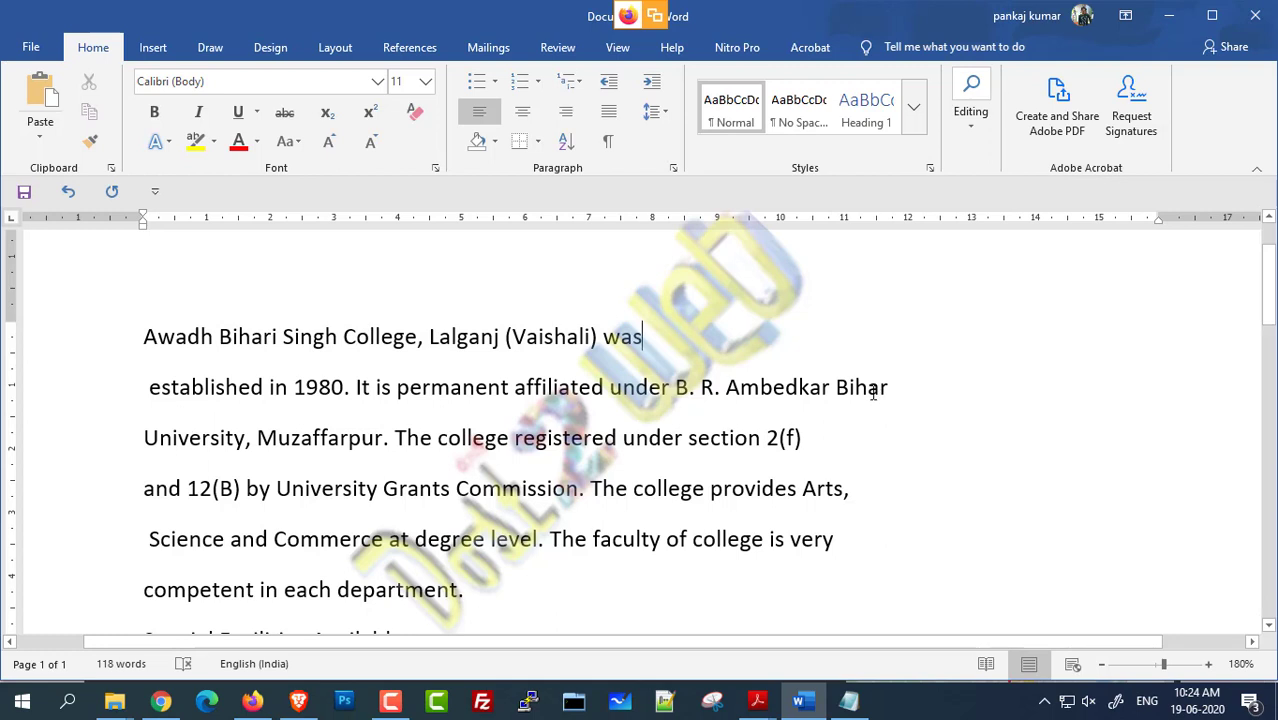
pyautogui.click(150, 390)
pyautogui.press('BackSpace')
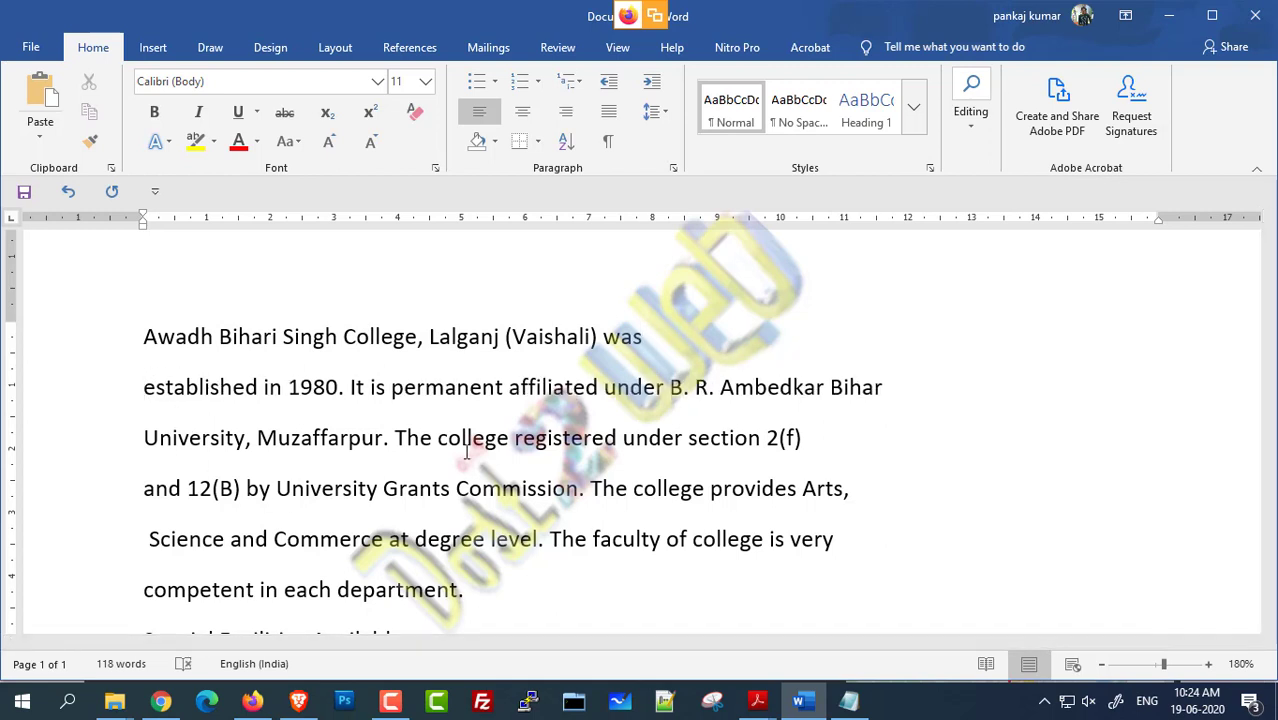
pyautogui.press('BackSpace')
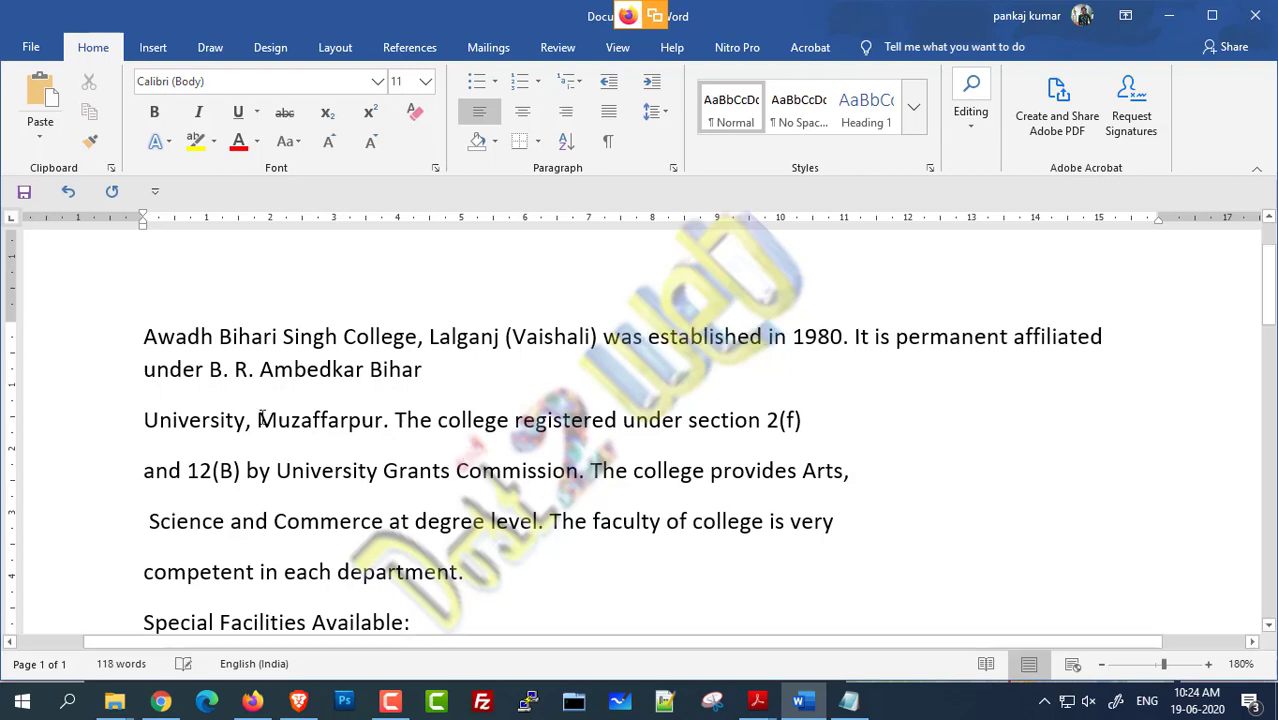
# Step: Delete all text in the Word document, switch to Notepad, move its window aside and highlight the source text's opening sentence
pyautogui.hotkey('ctrl', 'a')
pyautogui.press('Delete')
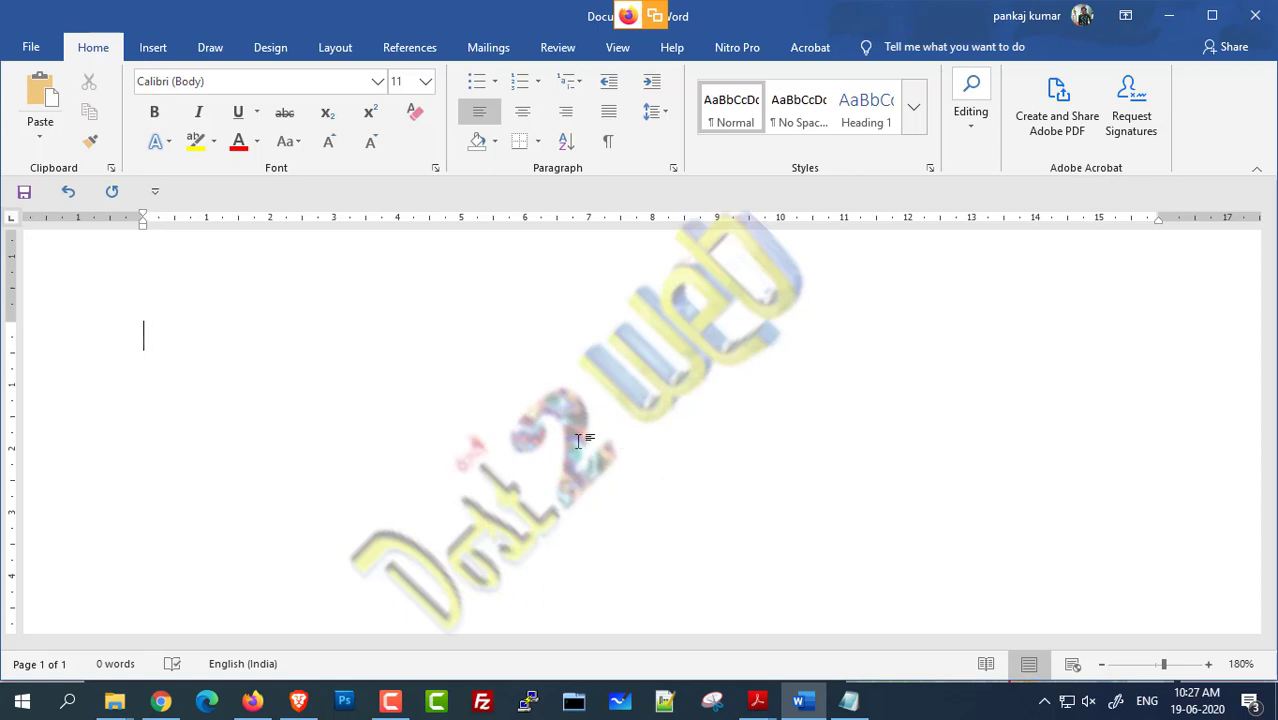
pyautogui.click(848, 700)
pyautogui.scroll(2, 447, 330)
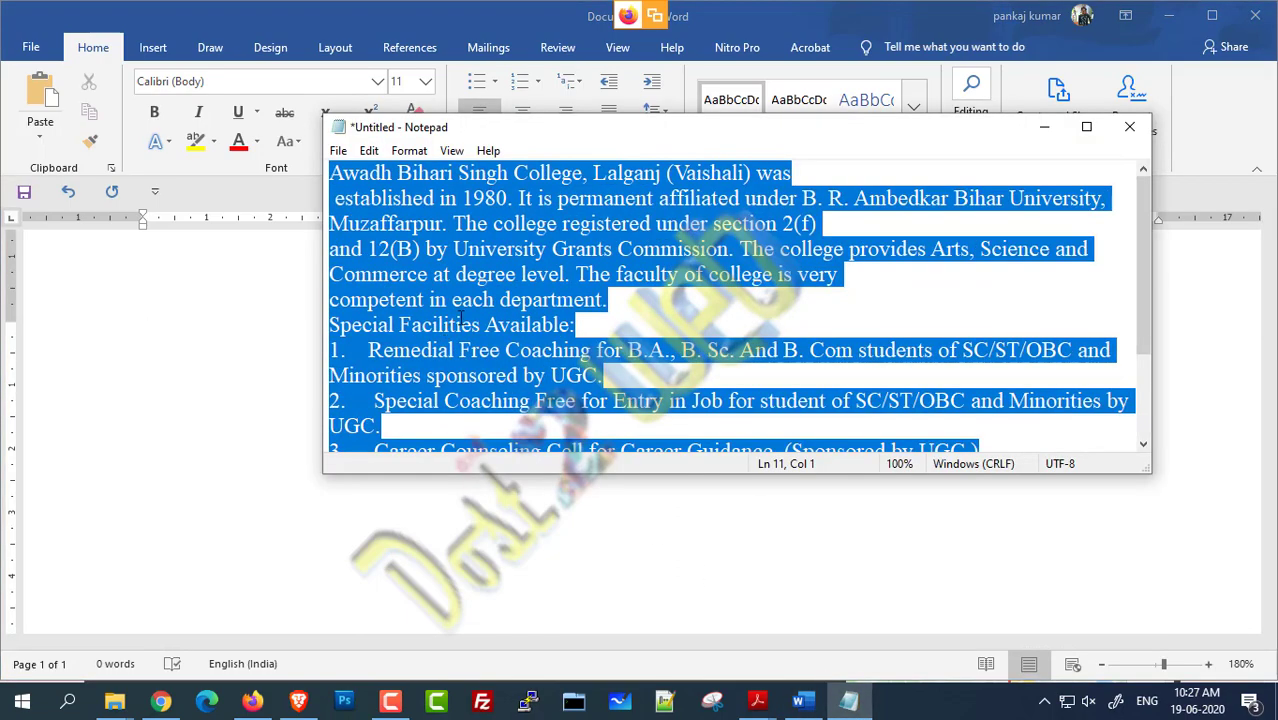
pyautogui.moveTo(640, 136); pyautogui.dragTo(858, 170)
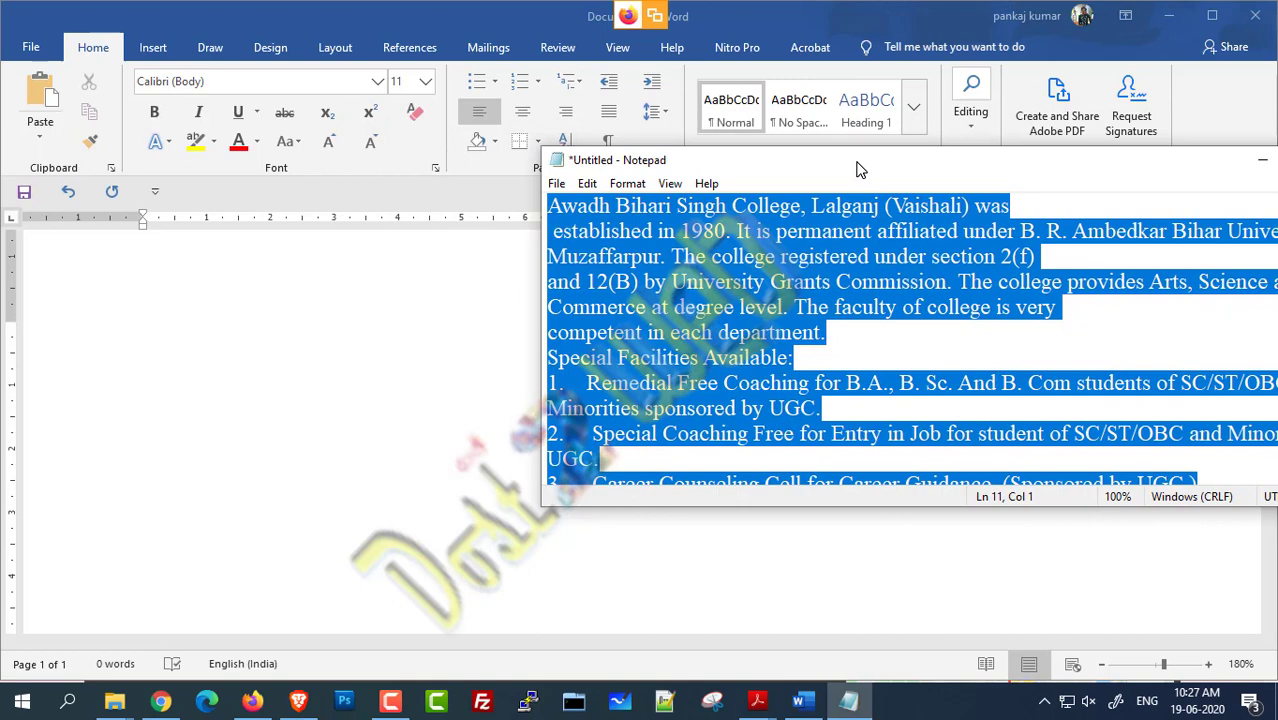
pyautogui.click(887, 340)
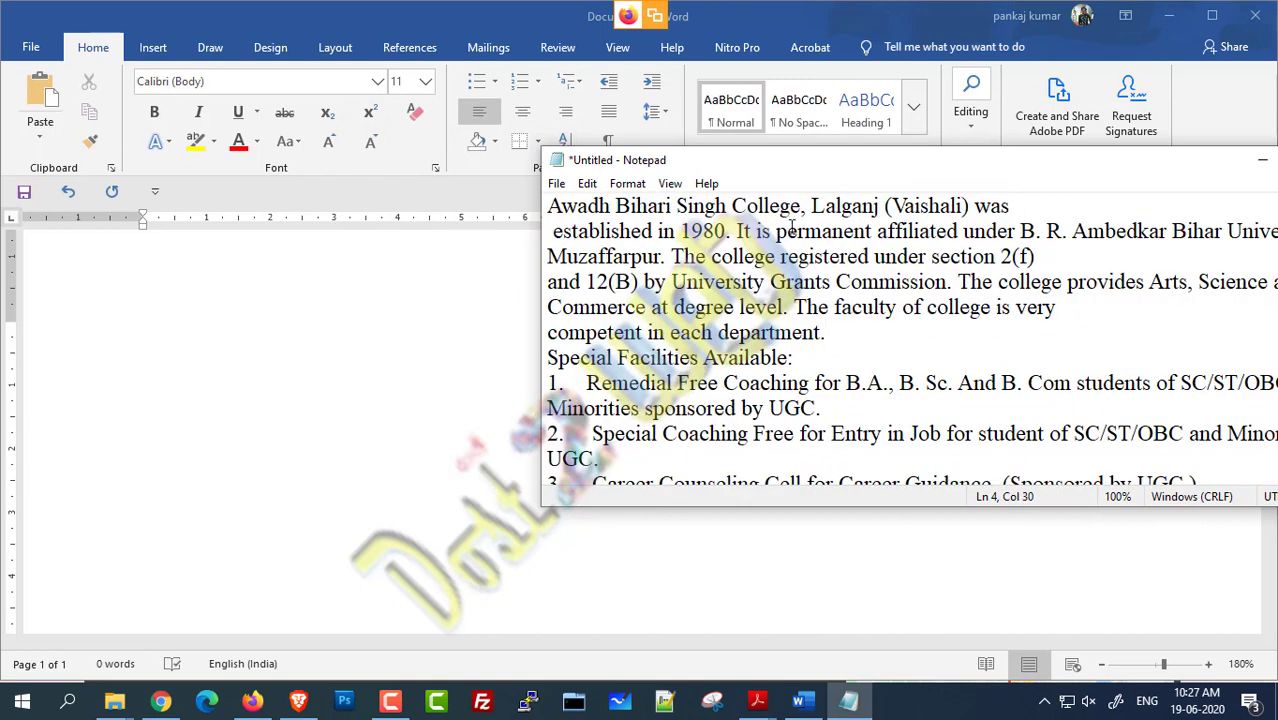
pyautogui.moveTo(731, 234); pyautogui.dragTo(558, 207)
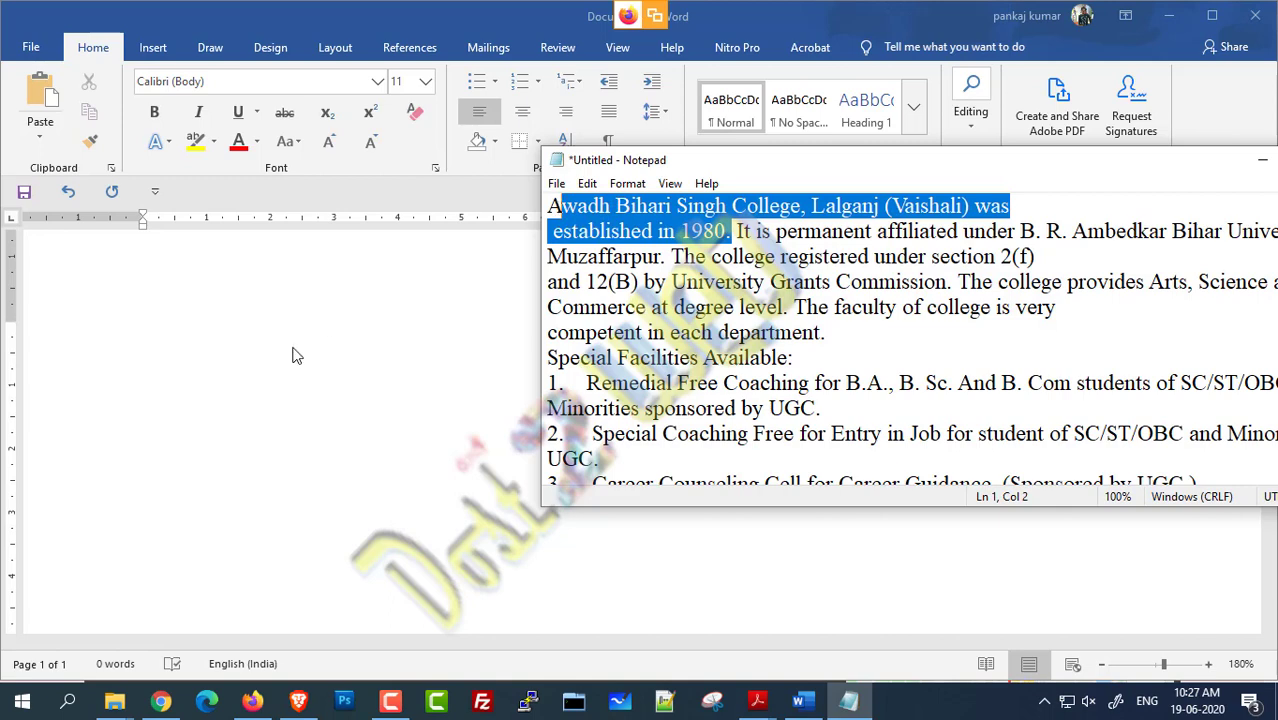
# Step: Start the empty Word document with "A" and highlight the complete opening sentence, through "established in 1980.", in Notepad
pyautogui.click(324, 372)
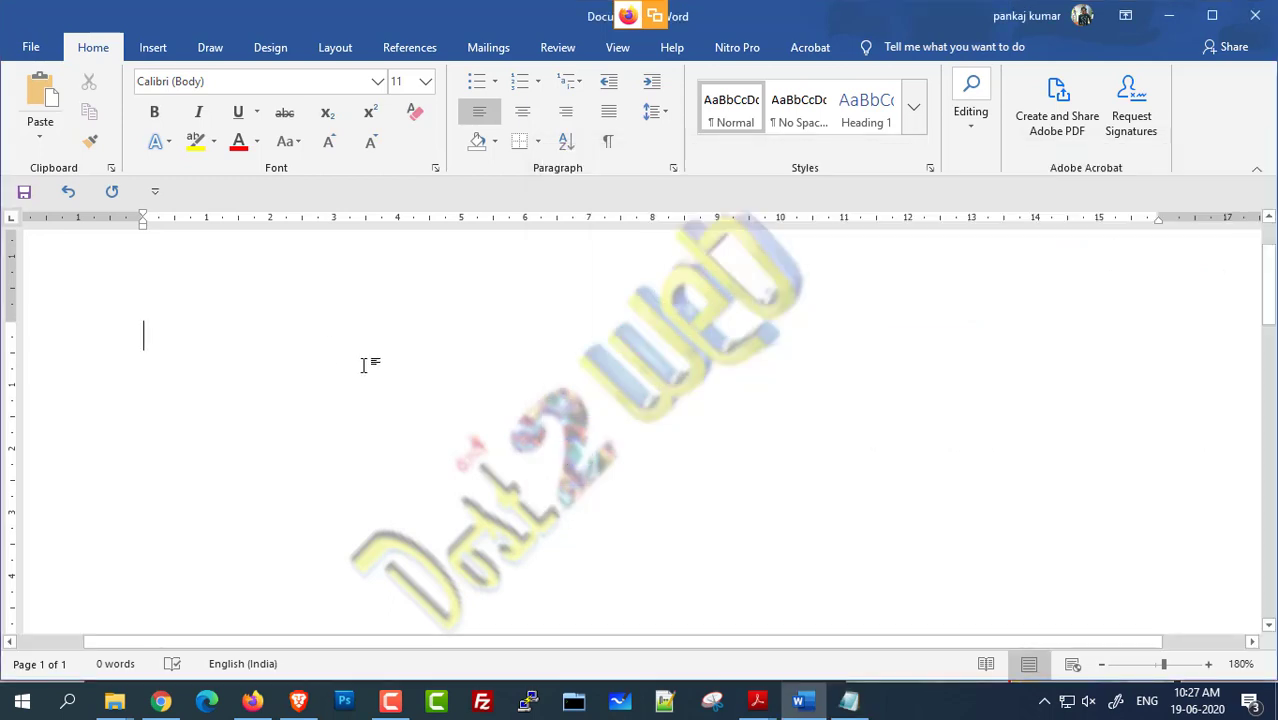
pyautogui.write('A')
pyautogui.hotkey('alt', 'Tab')
pyautogui.moveTo(548, 206); pyautogui.dragTo(738, 232)
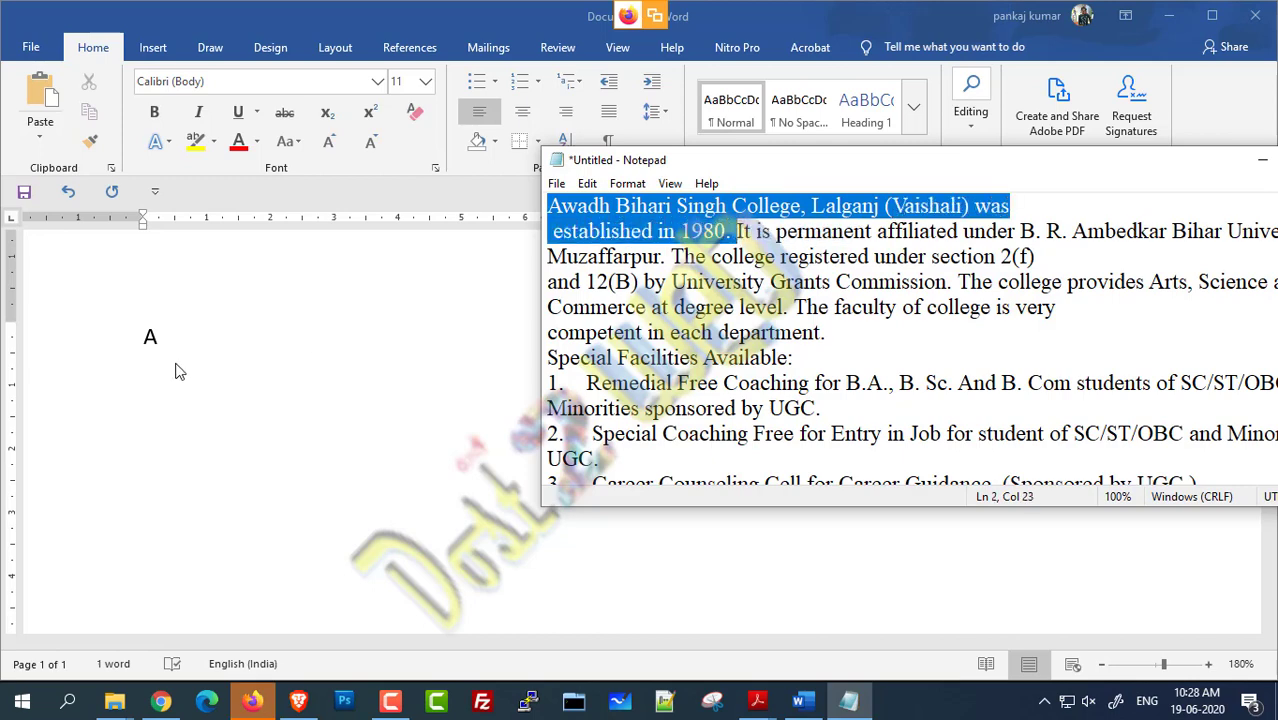
pyautogui.click(196, 339)
pyautogui.moveTo(197, 339); pyautogui.dragTo(143, 336)
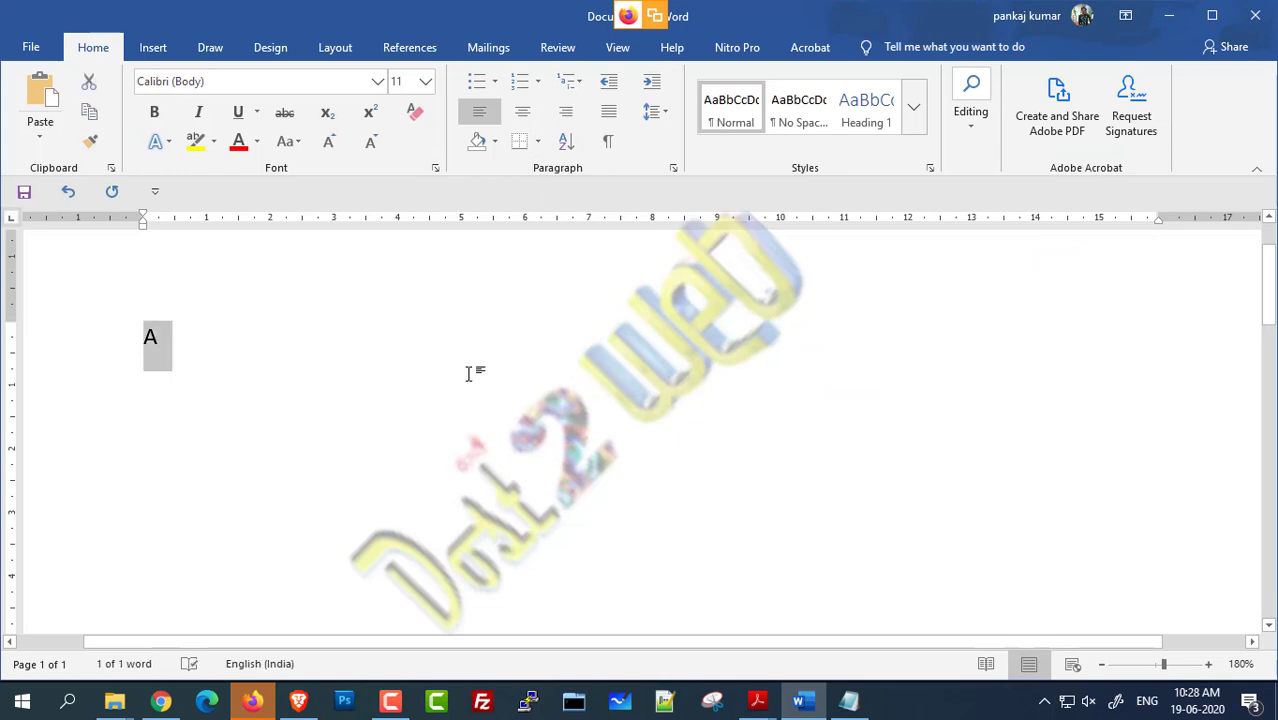
pyautogui.click(596, 392)
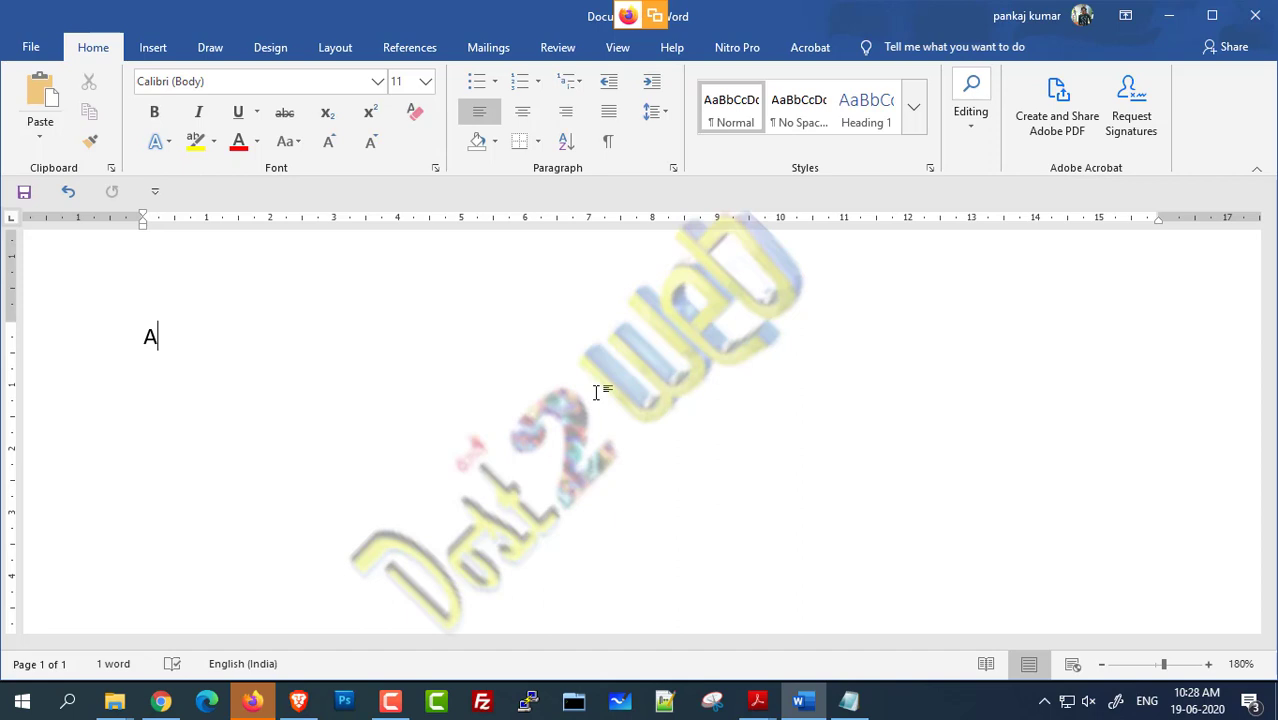
pyautogui.write('BS')
pyautogui.press('BackSpace')
pyautogui.press('BackSpace')
# Step: Check the source text in Notepad, continue the first word in Word as "Awavadh" and correct it to "Awadh"
pyautogui.hotkey('alt', 'Tab')
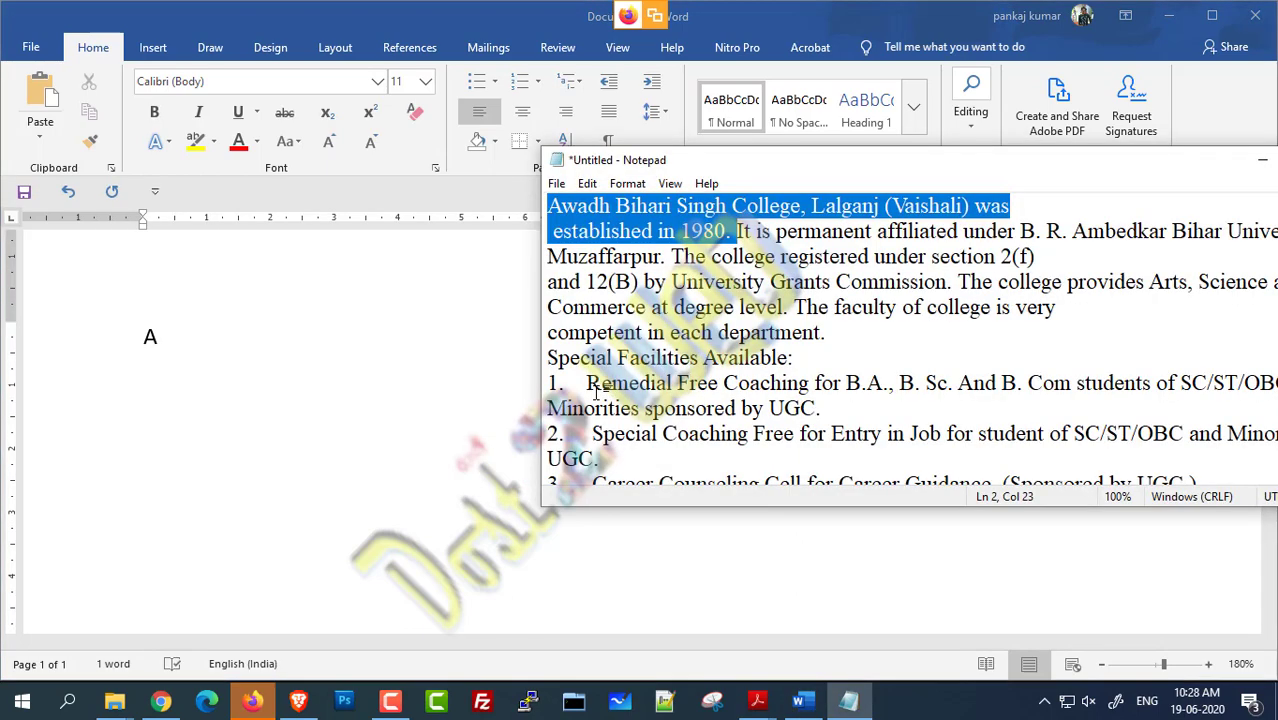
pyautogui.hotkey('alt', 'Tab')
pyautogui.write('wavadh')
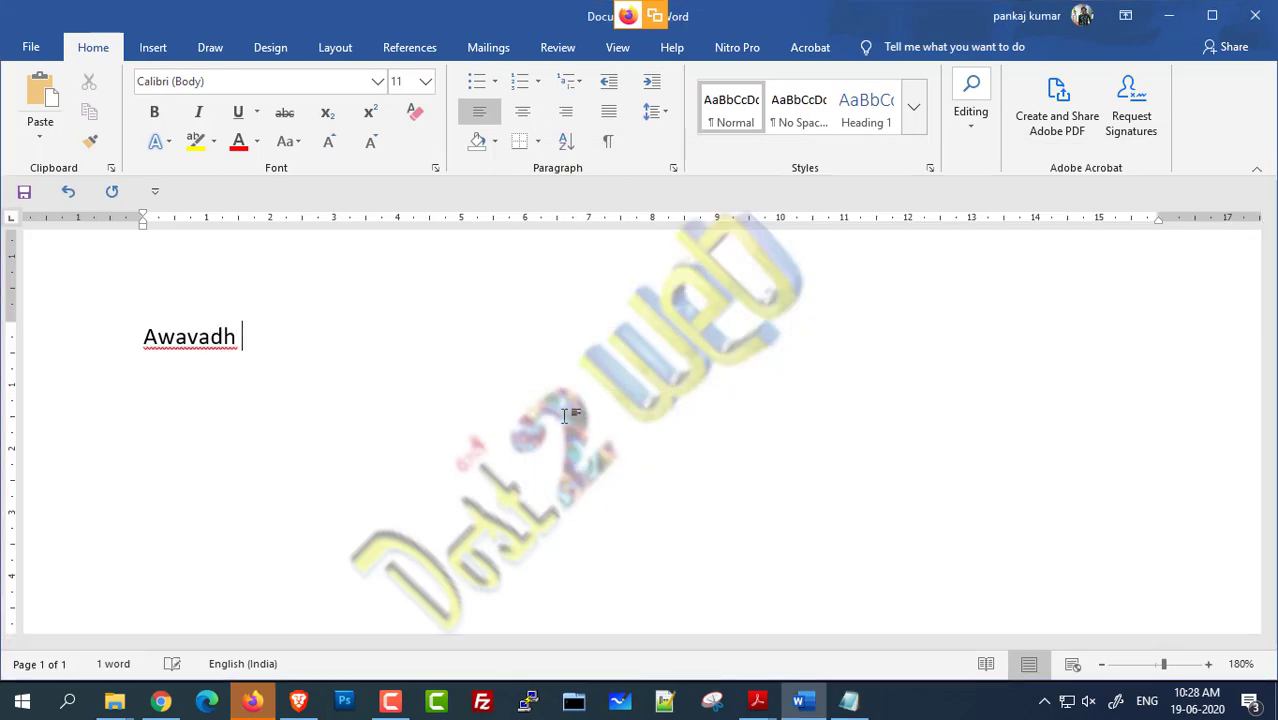
pyautogui.hotkey('alt', 'Tab')
pyautogui.click(508, 417)
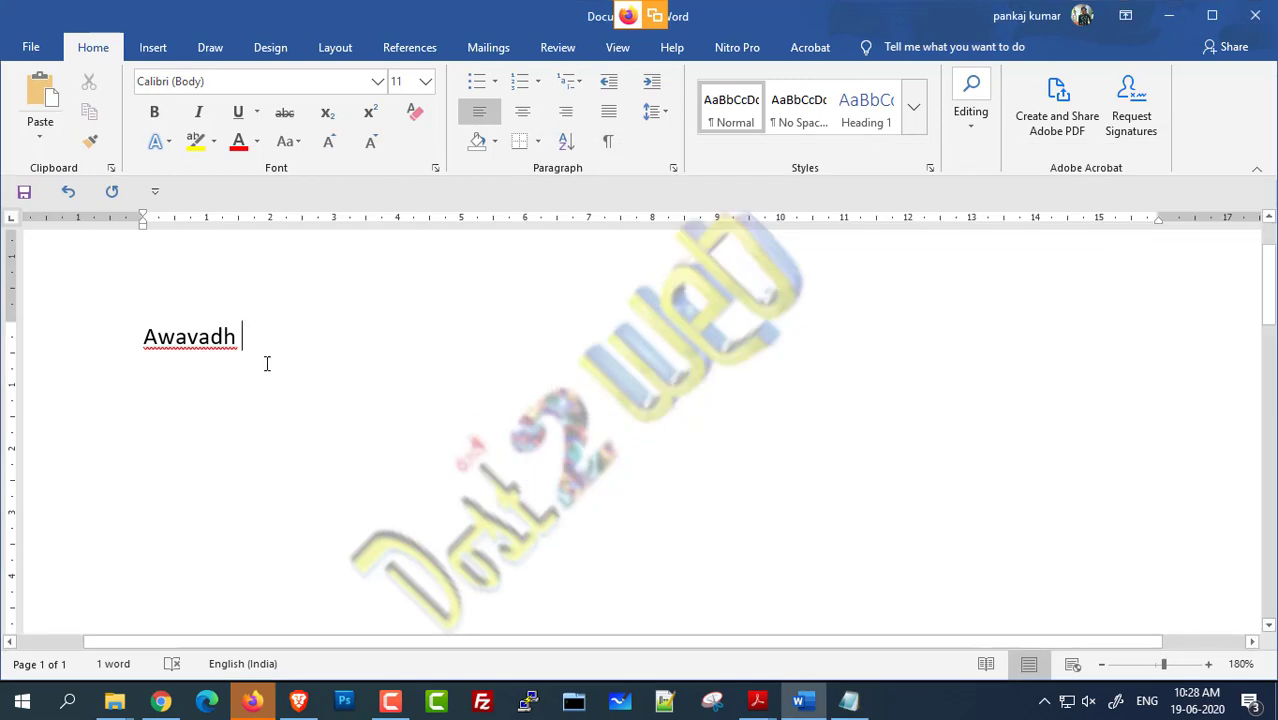
pyautogui.click(215, 339)
pyautogui.press('BackSpace')
pyautogui.press('BackSpace')
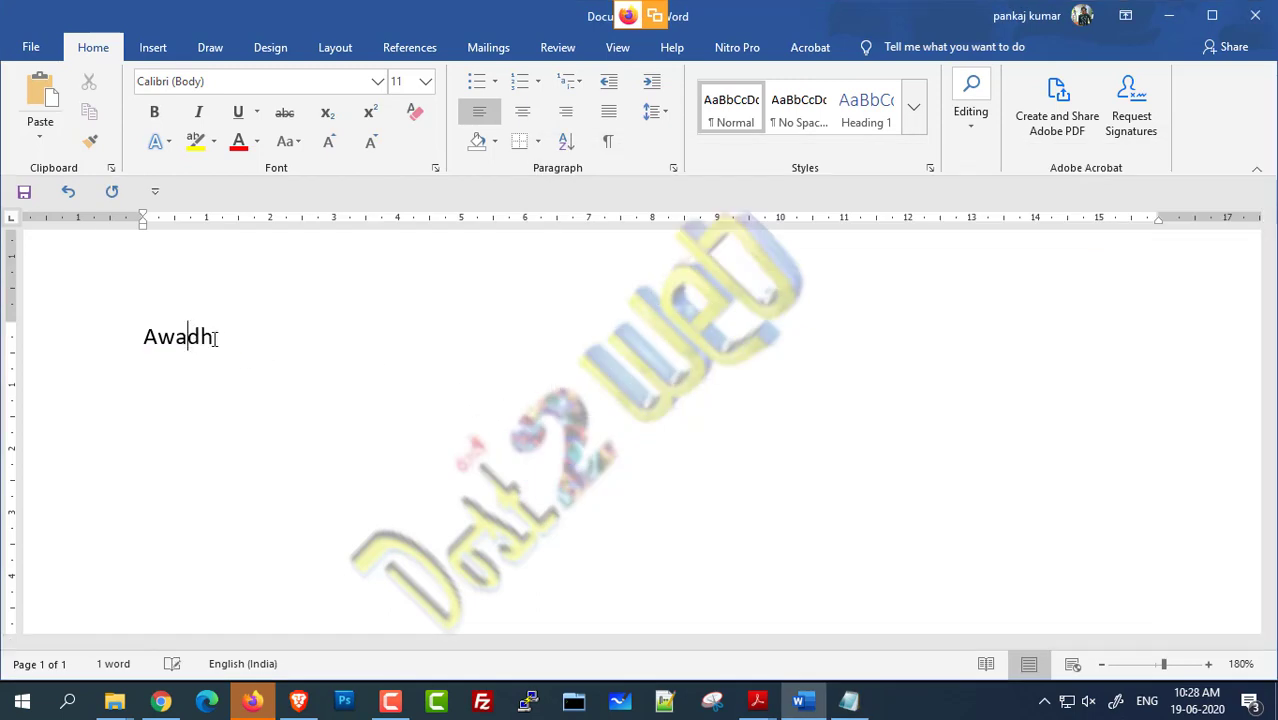
pyautogui.click(215, 339)
pyautogui.write('Bi')
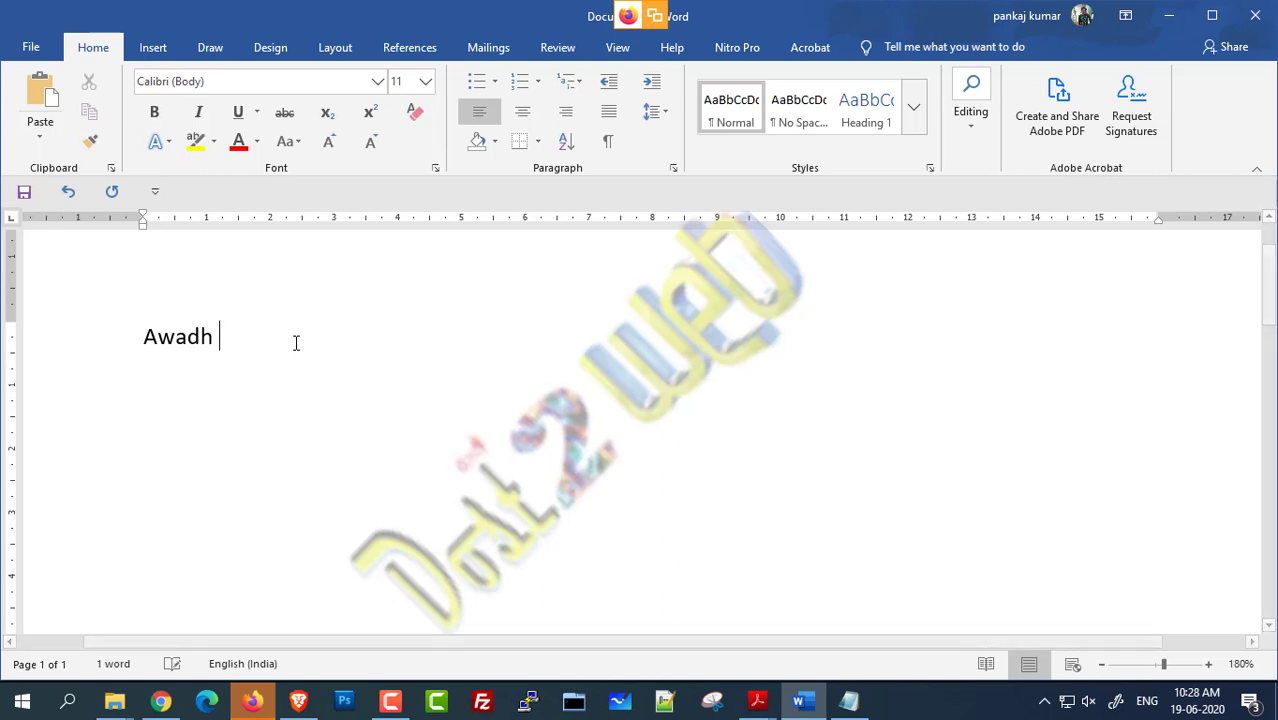
pyautogui.write('har')
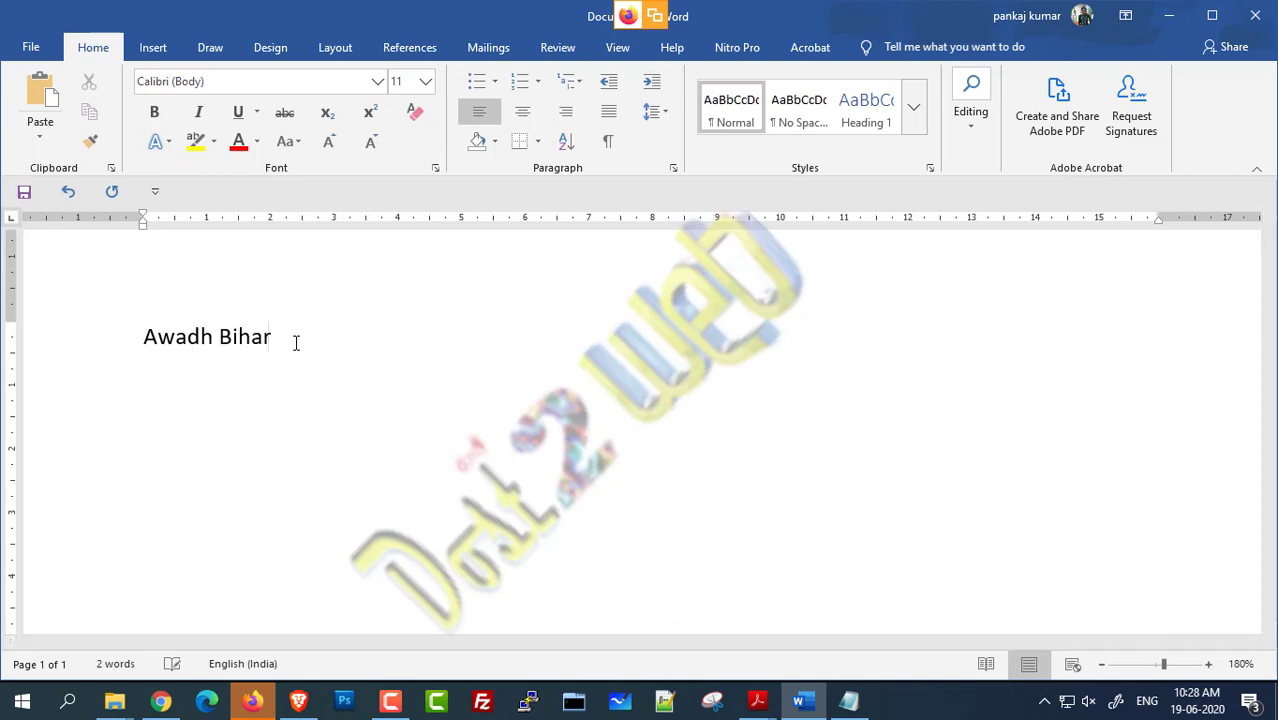
pyautogui.write('i Singh')
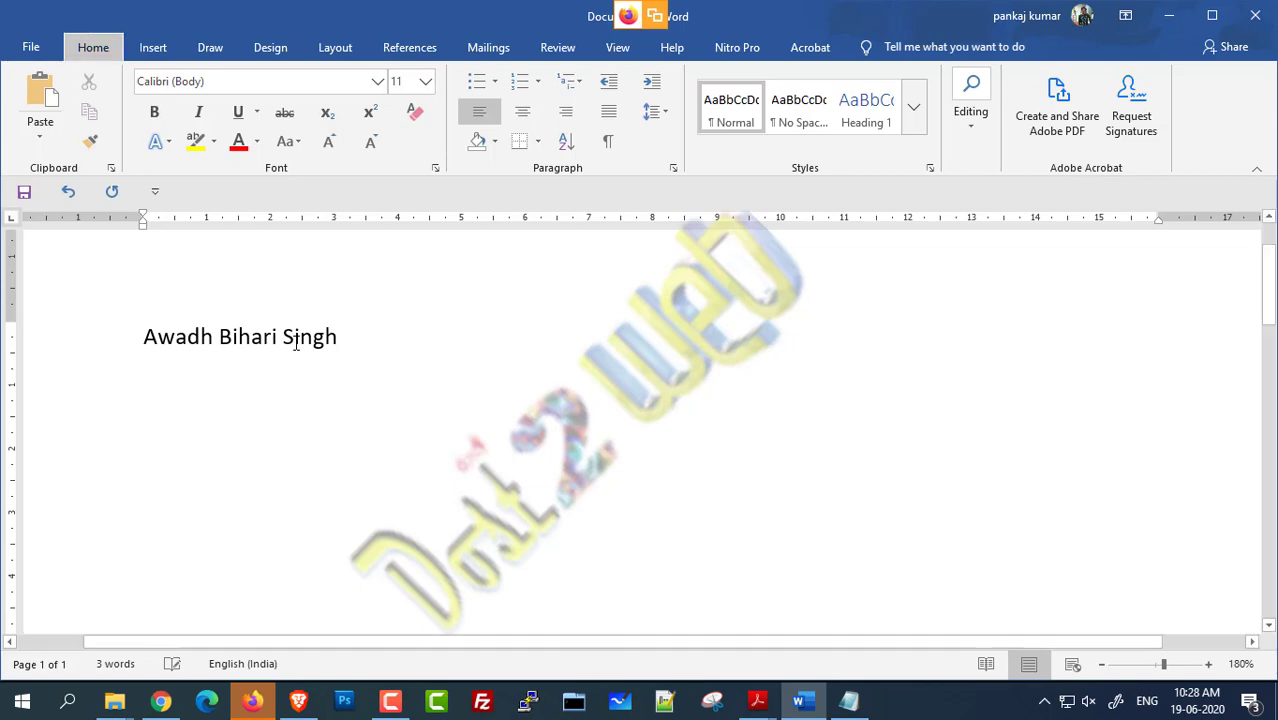
pyautogui.hotkey('alt', 'Tab')
pyautogui.hotkey('alt', 'Tab')
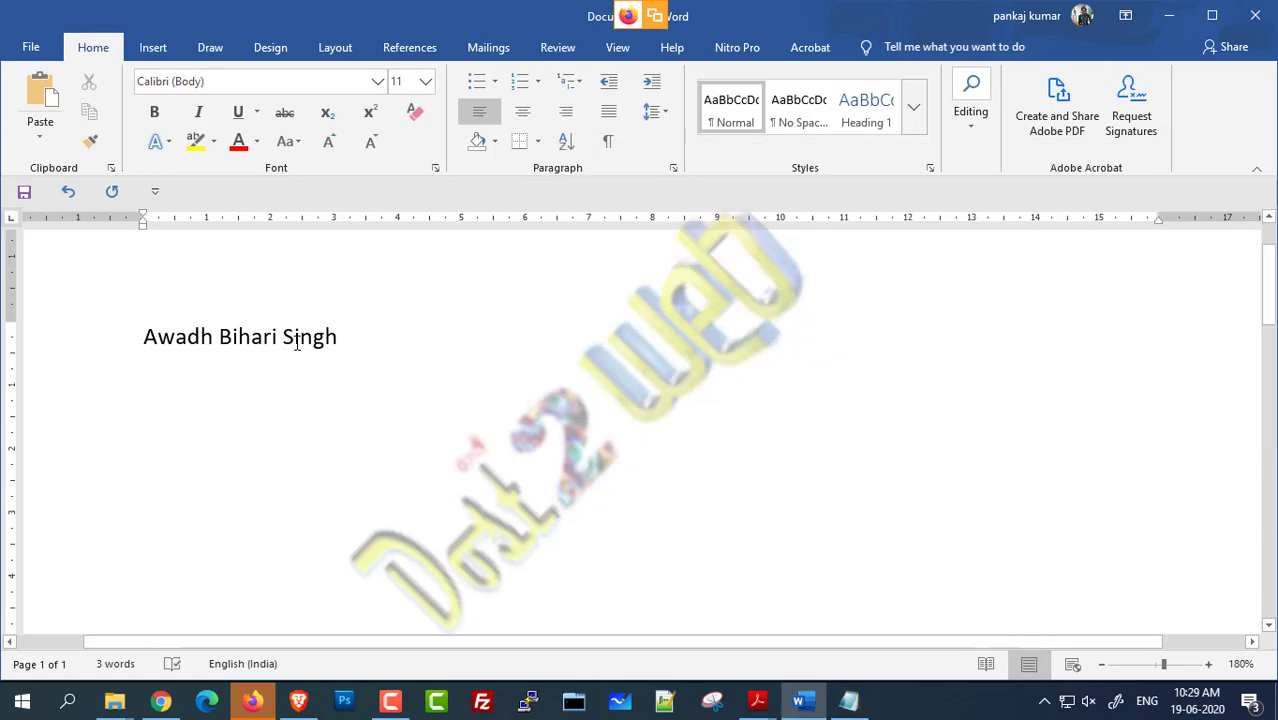
# Step: Continue the sentence with "College, Lalganj Vaishali was estaalished in 1980."
pyautogui.write('College, lalg')
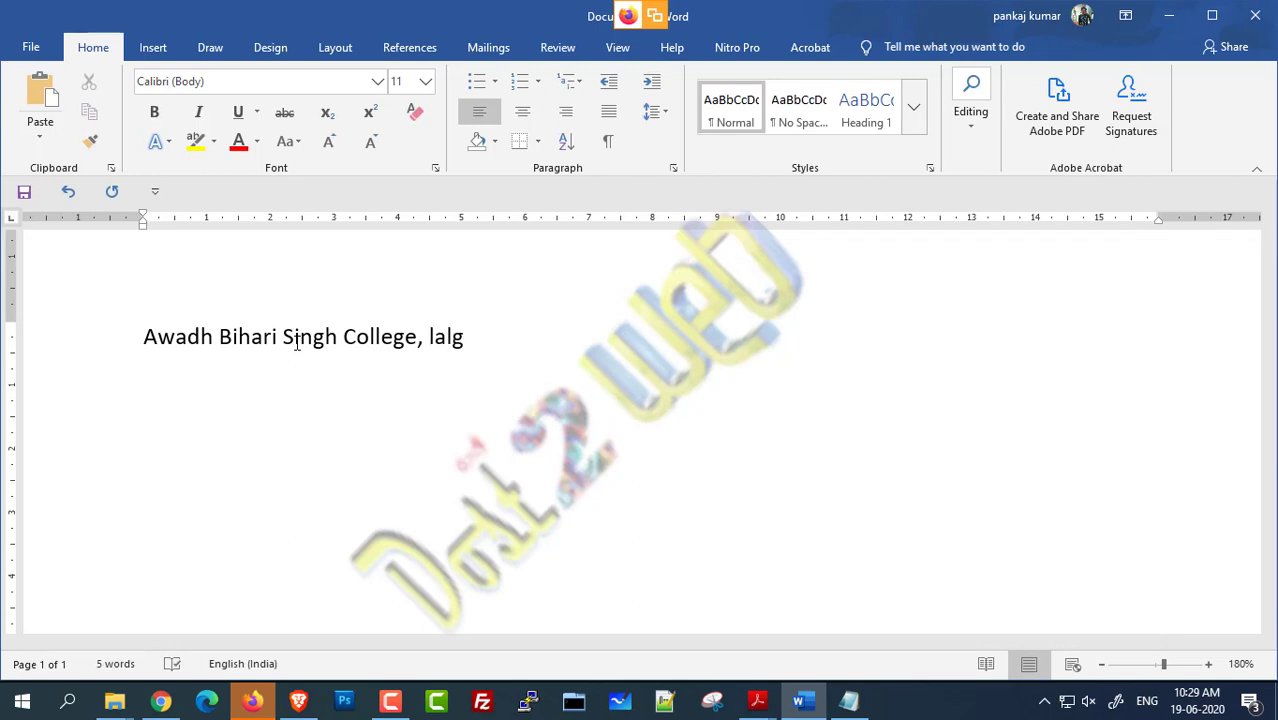
pyautogui.press('BackSpace')
pyautogui.write('ganj vaisha')
pyautogui.write('li was ')
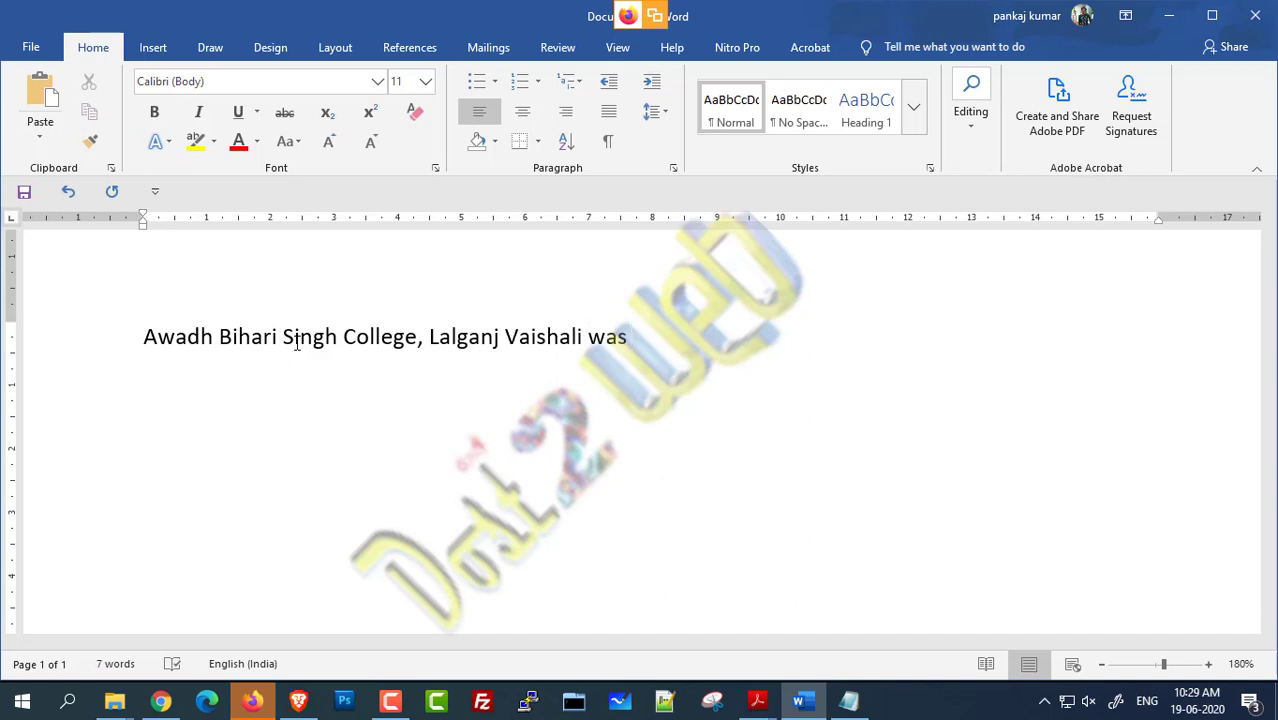
pyautogui.write('estaalished in ')
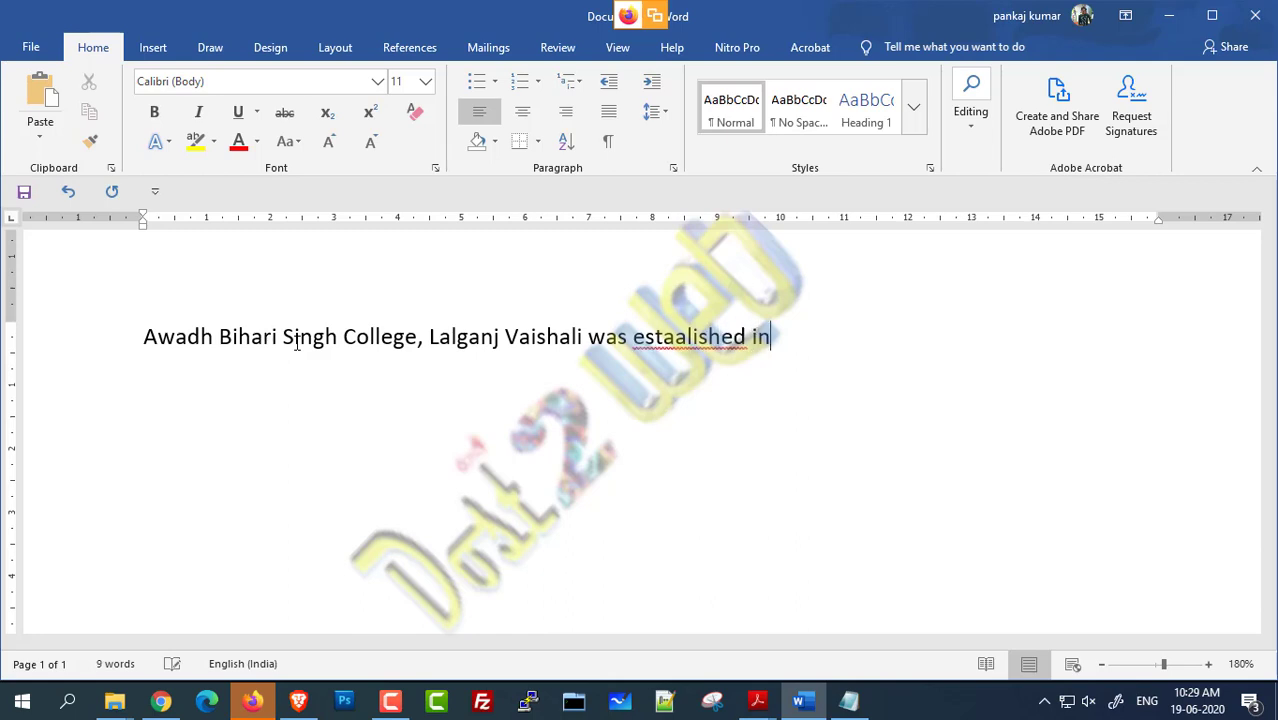
pyautogui.write('19')
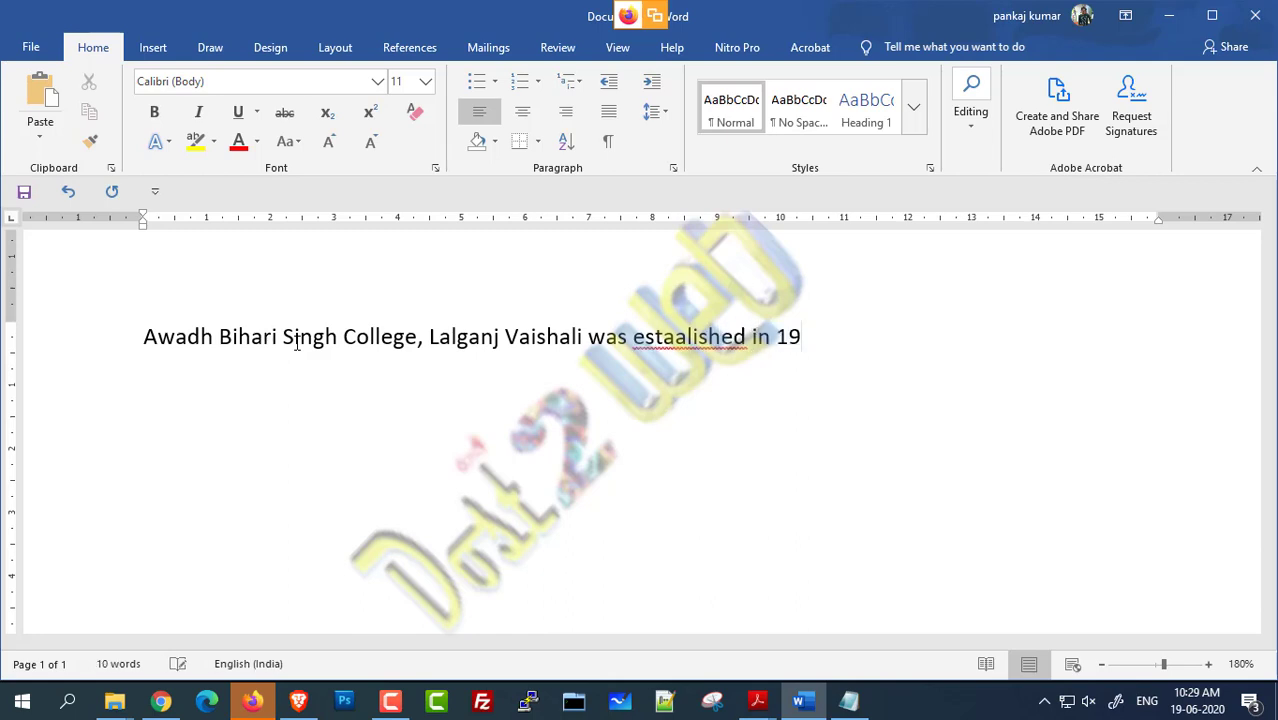
pyautogui.write('80.')
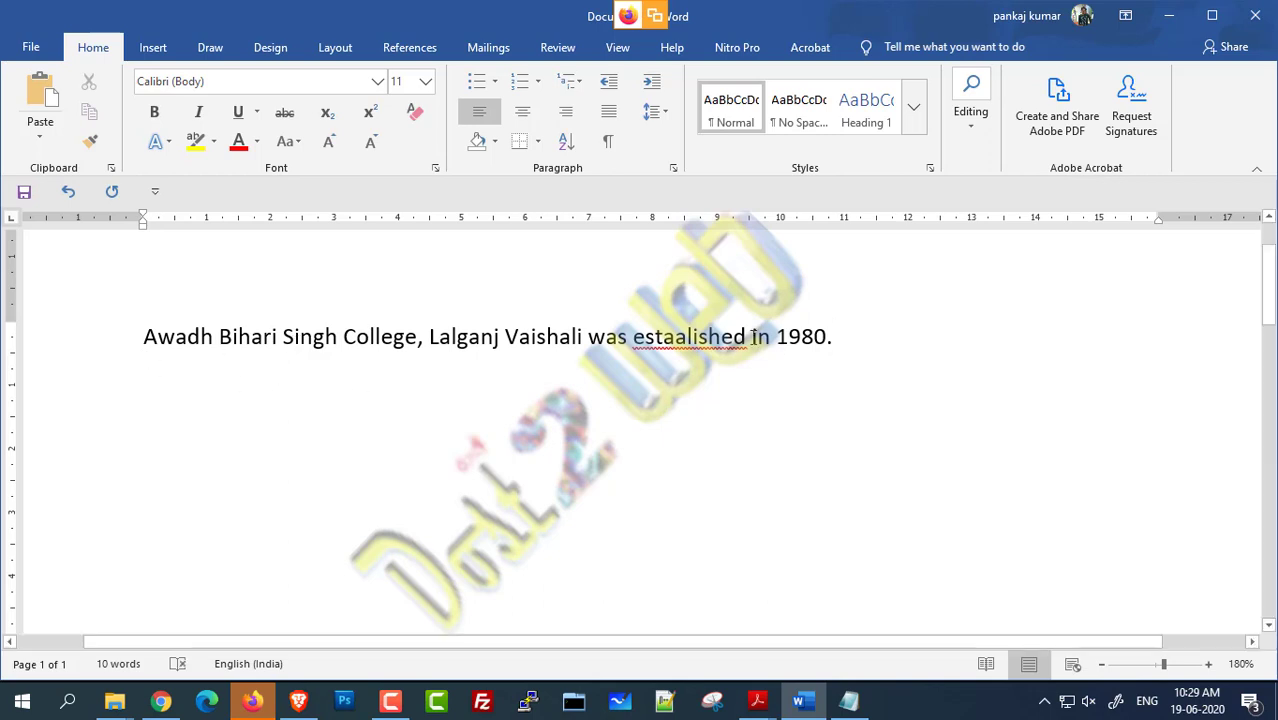
# Step: Highlight the misspelled word "estaalished" in the sentence, then clear the selection
pyautogui.moveTo(746, 336); pyautogui.dragTo(632, 336)
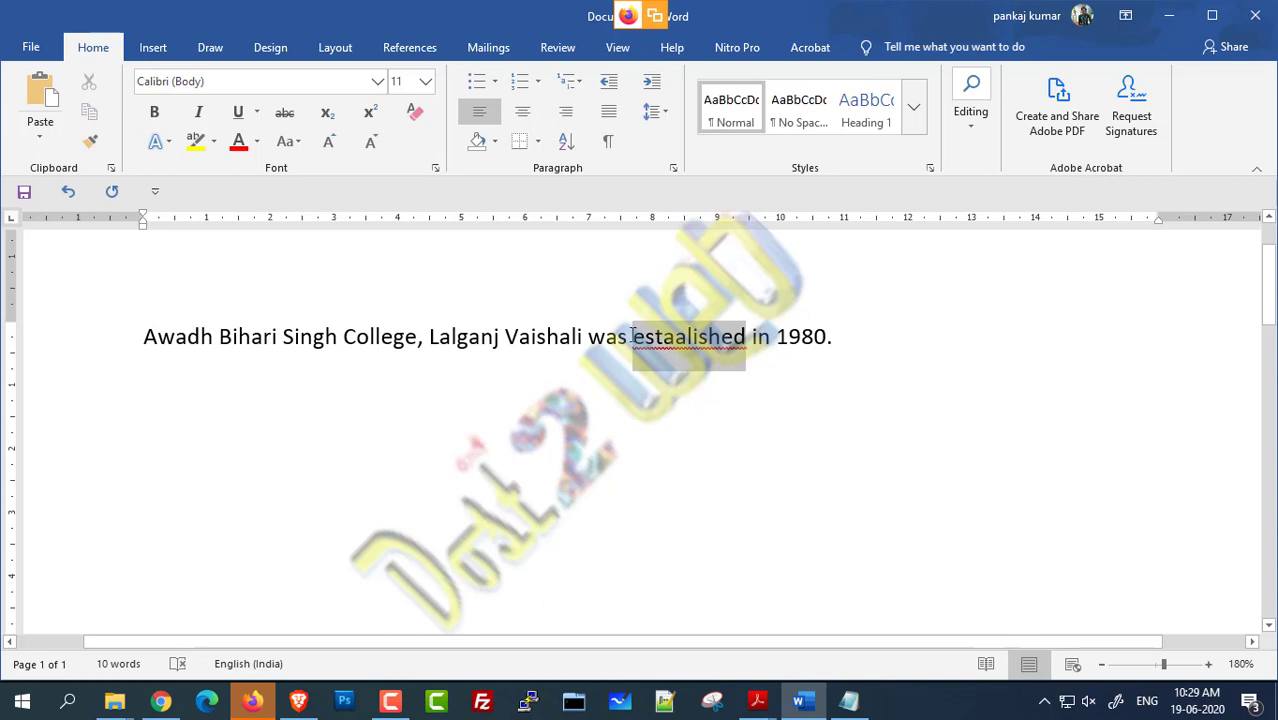
pyautogui.click(635, 425)
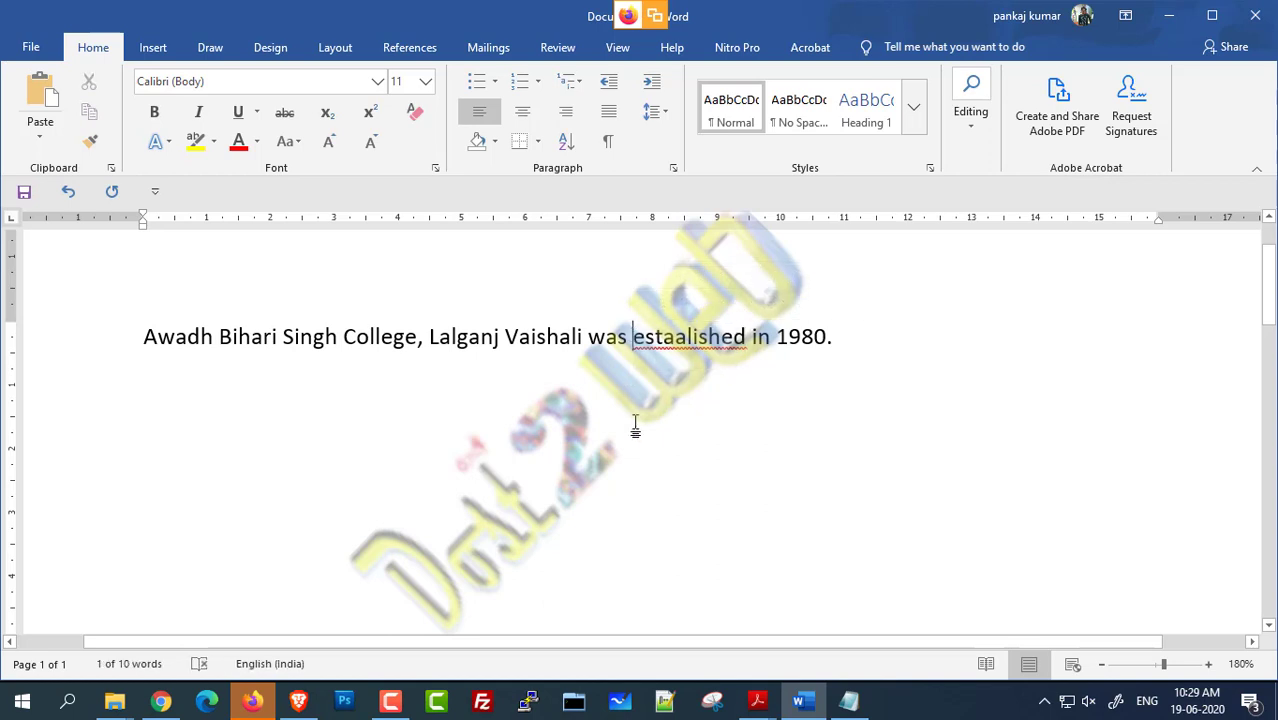
pyautogui.click(836, 358)
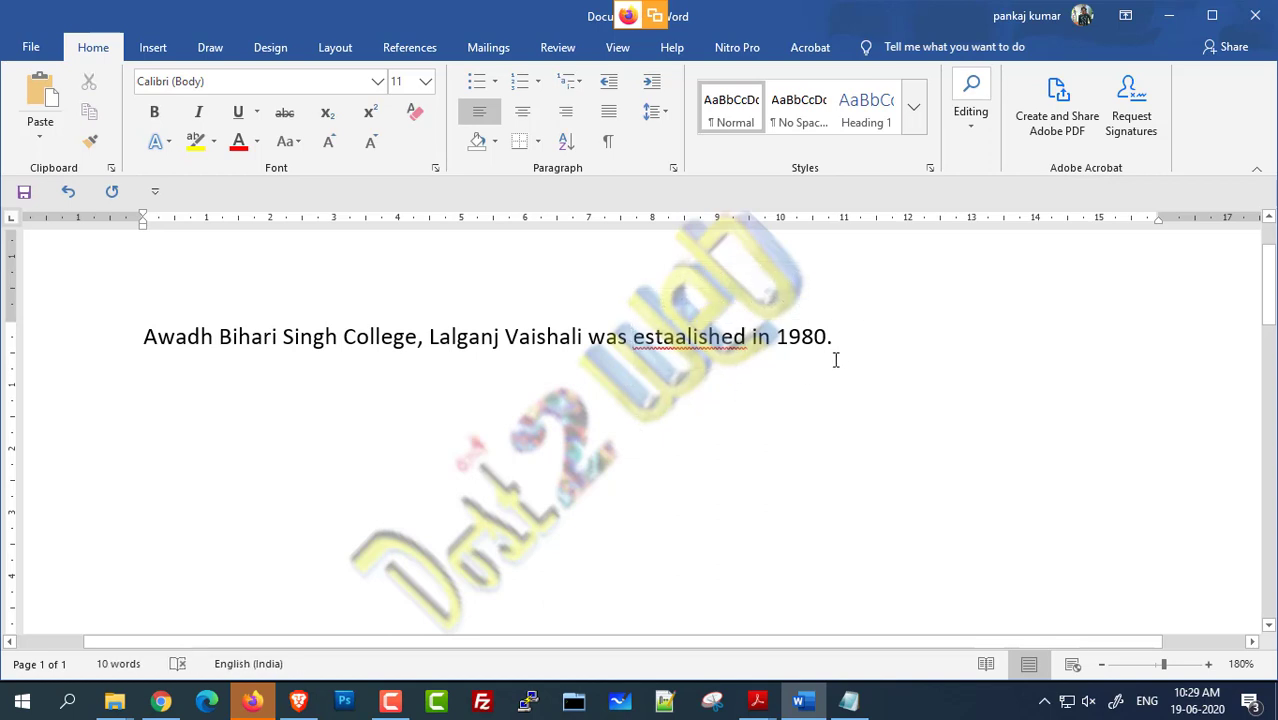
# Step: Check the source text in Notepad, return to Word and start a second paragraph with "The following courses are available"
pyautogui.click(849, 700)
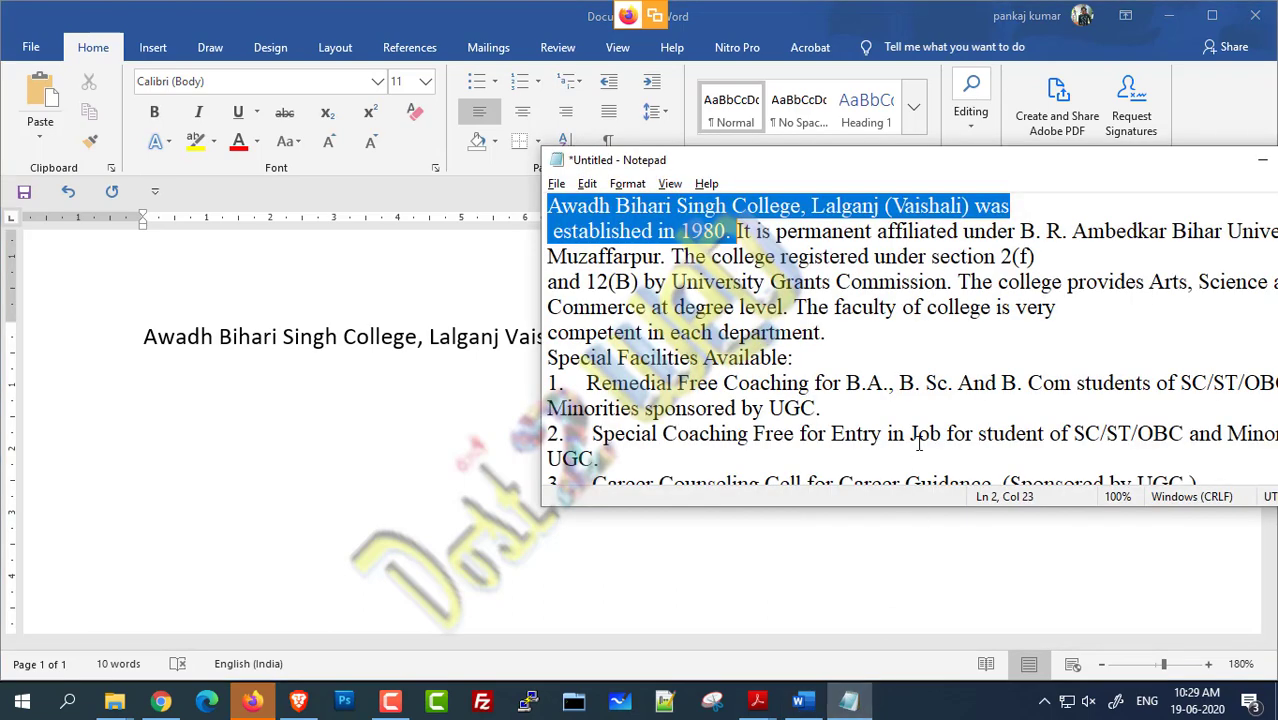
pyautogui.click(860, 305)
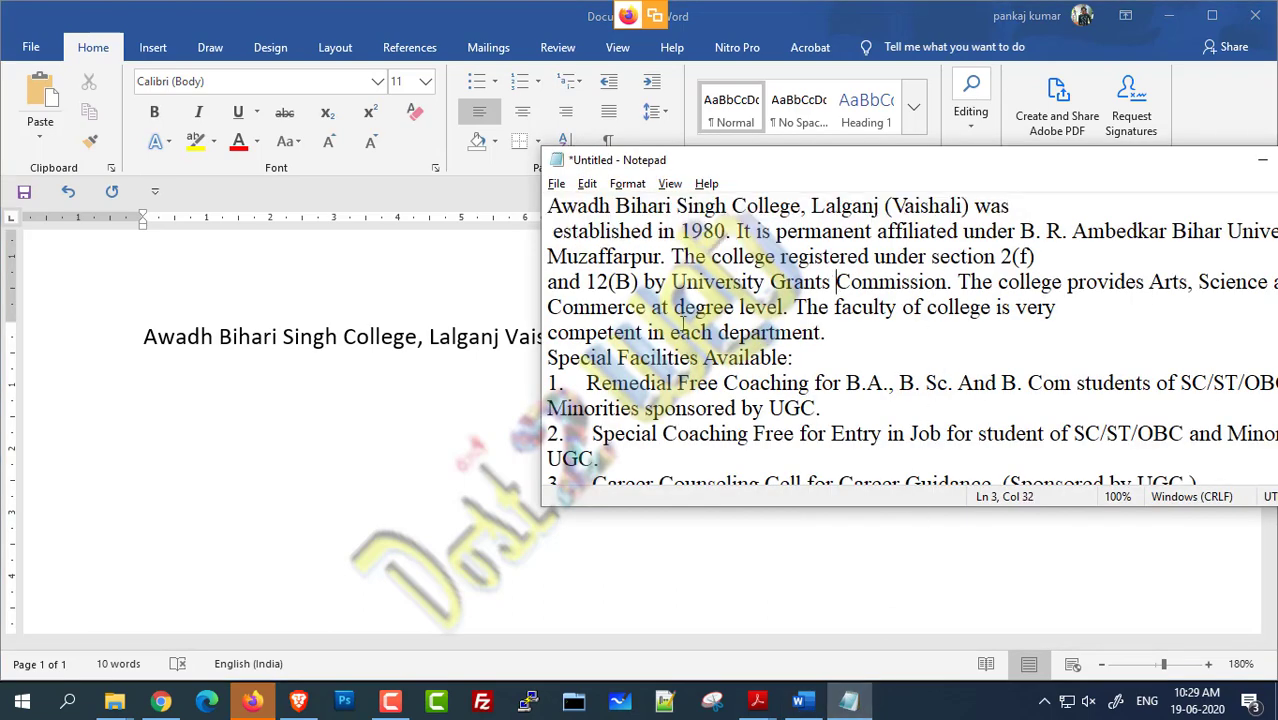
pyautogui.click(456, 386)
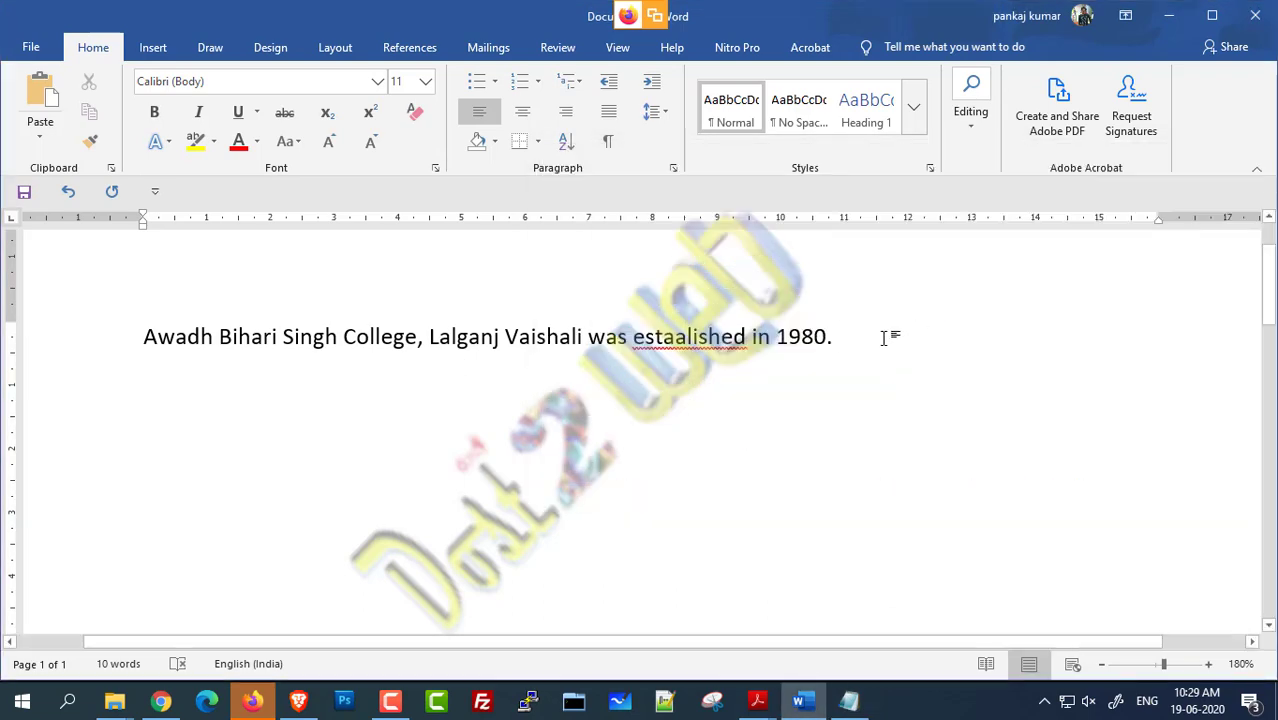
pyautogui.press('Return')
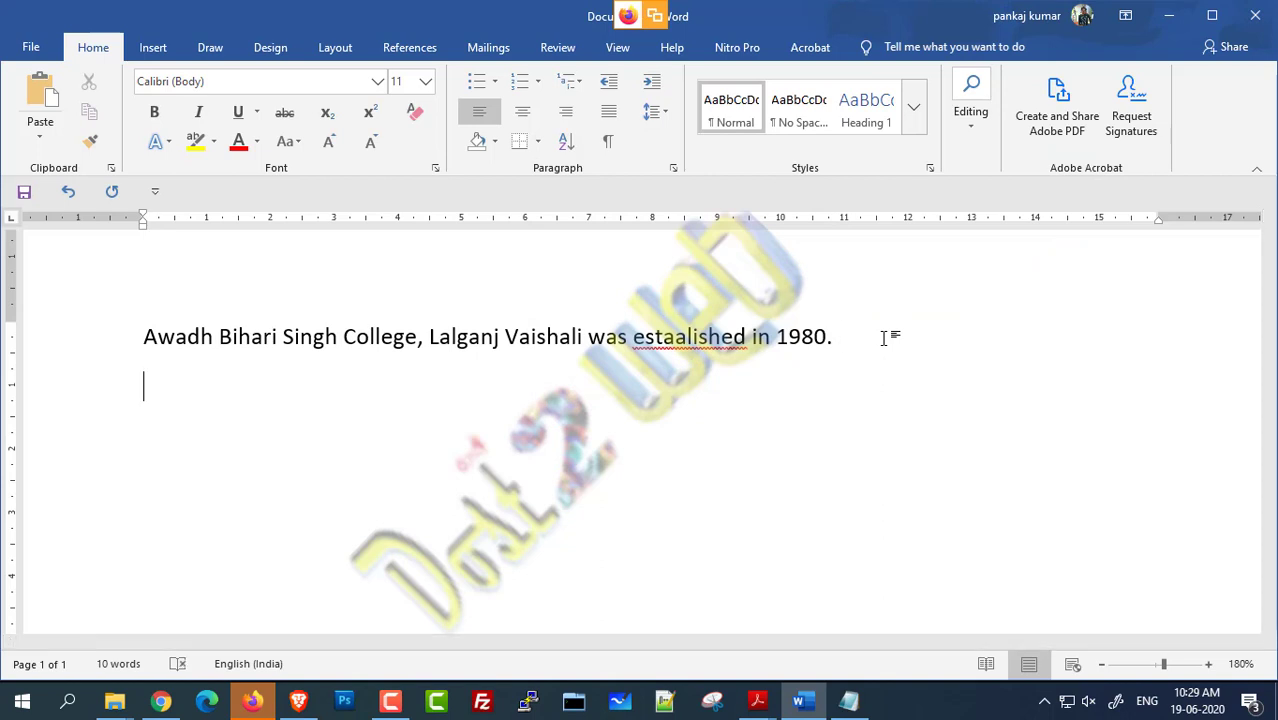
pyautogui.write('The f')
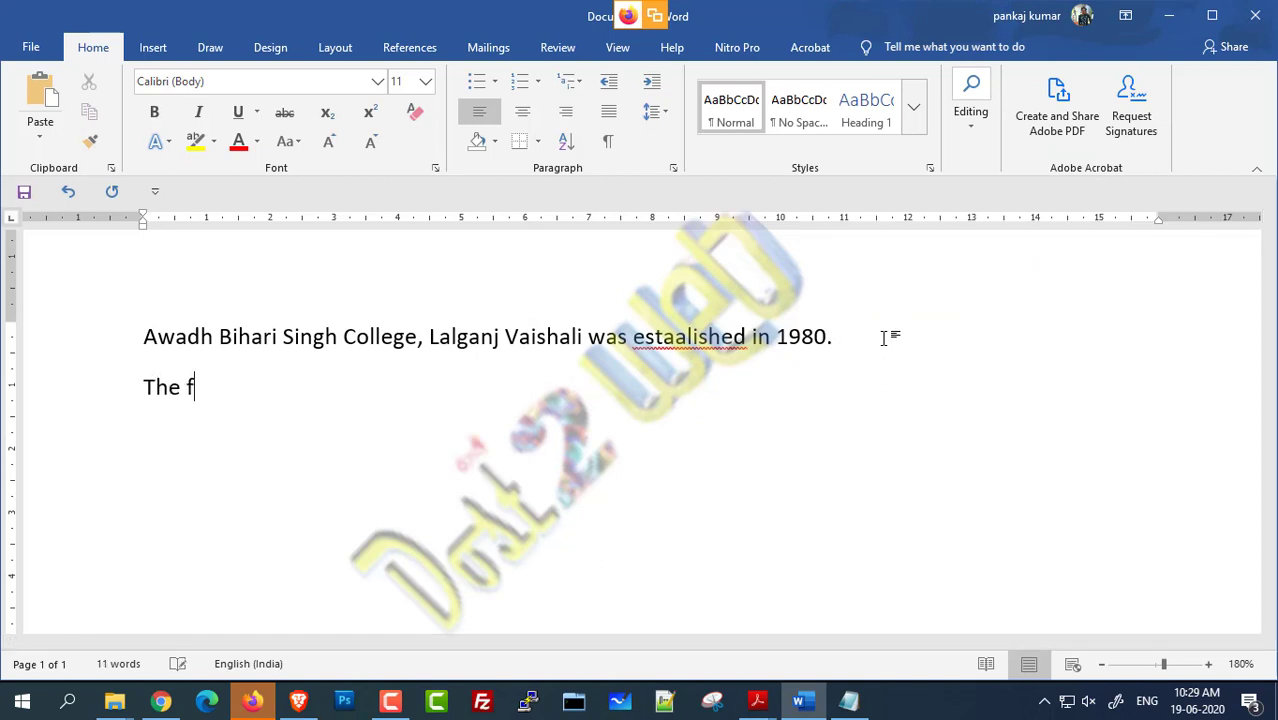
pyautogui.write('ollowing ')
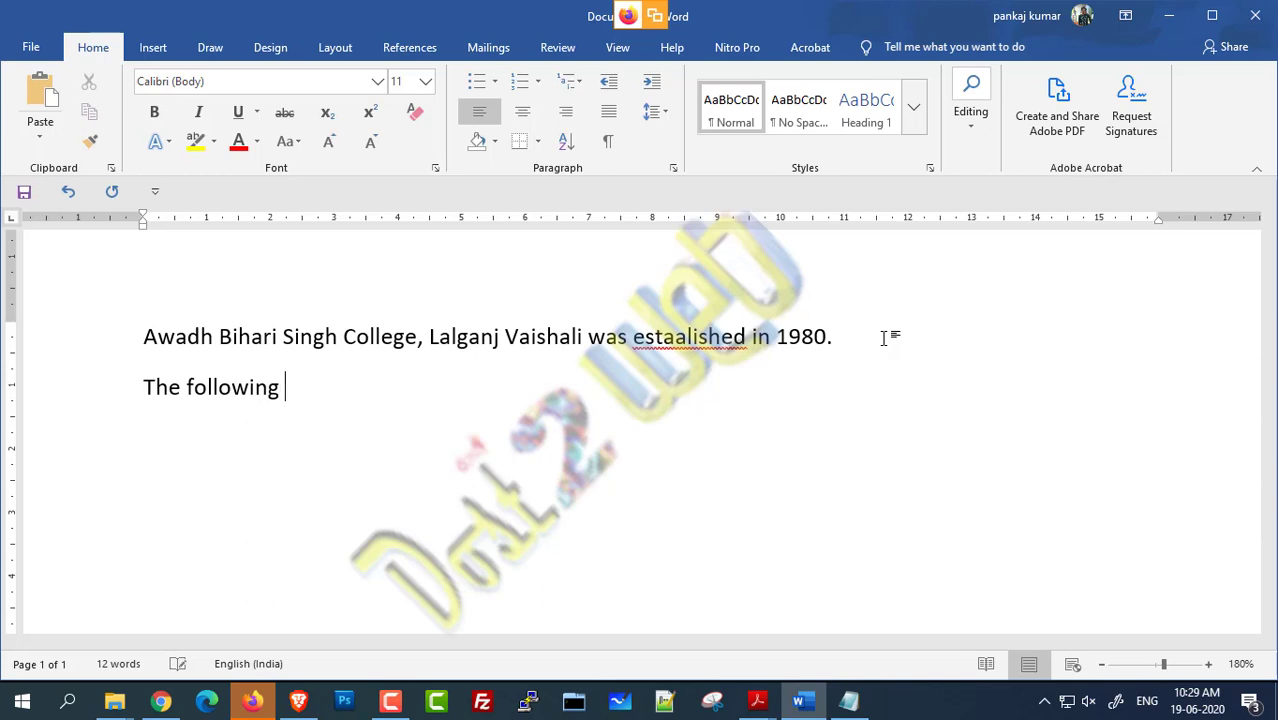
pyautogui.write('courses are ')
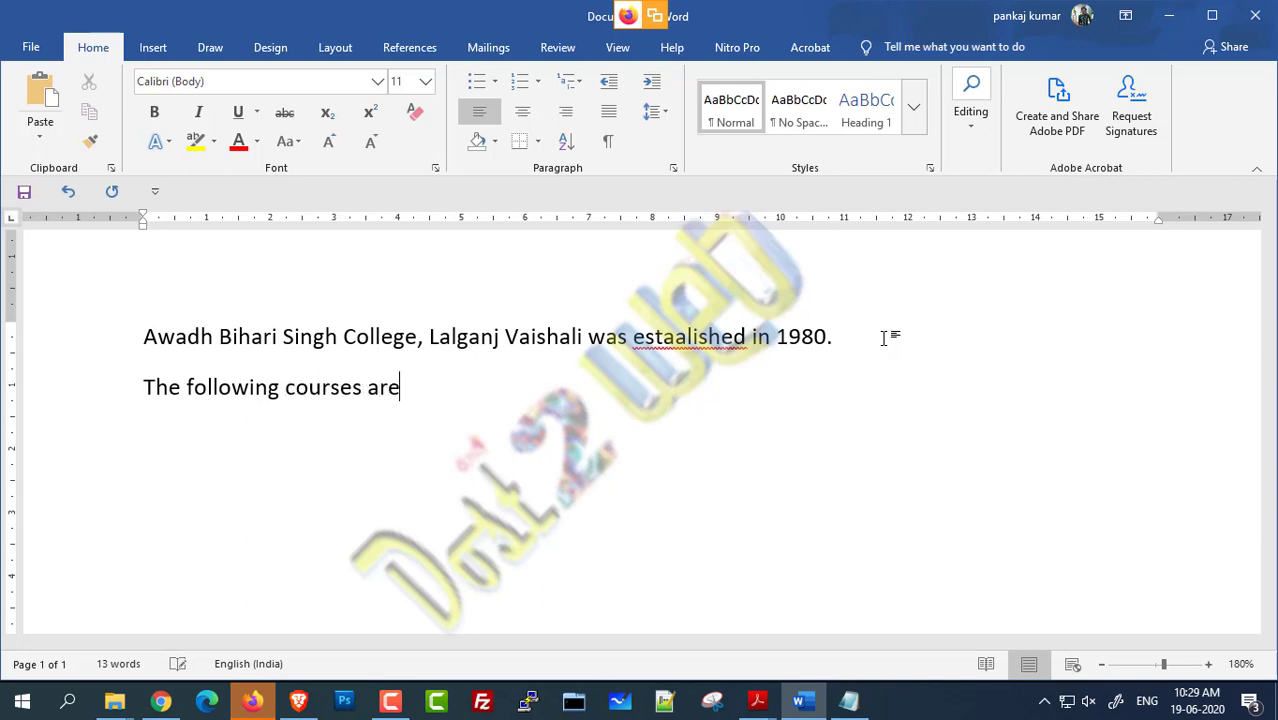
pyautogui.write('available')
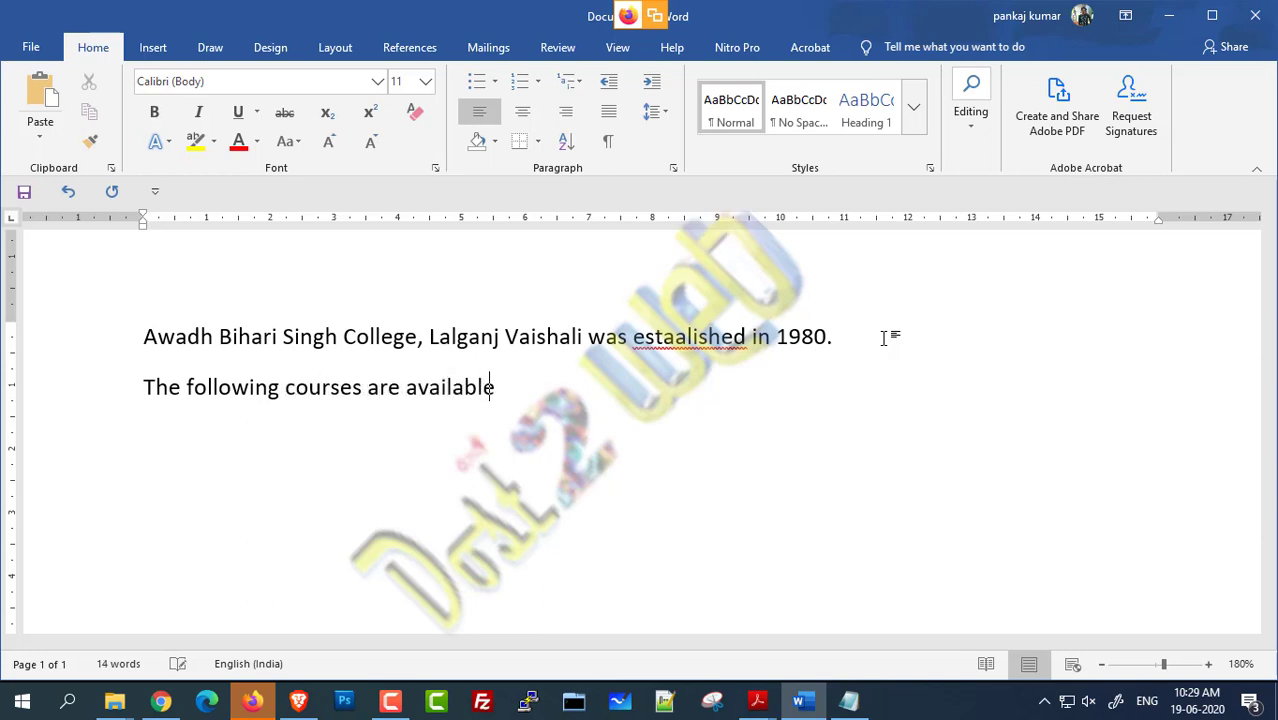
# Step: Complete the second paragraph's introductory phrase with "in college:"
pyautogui.write(' in th')
pyautogui.press('BackSpace')
pyautogui.press('BackSpace')
pyautogui.press('BackSpace')
pyautogui.write('college:')
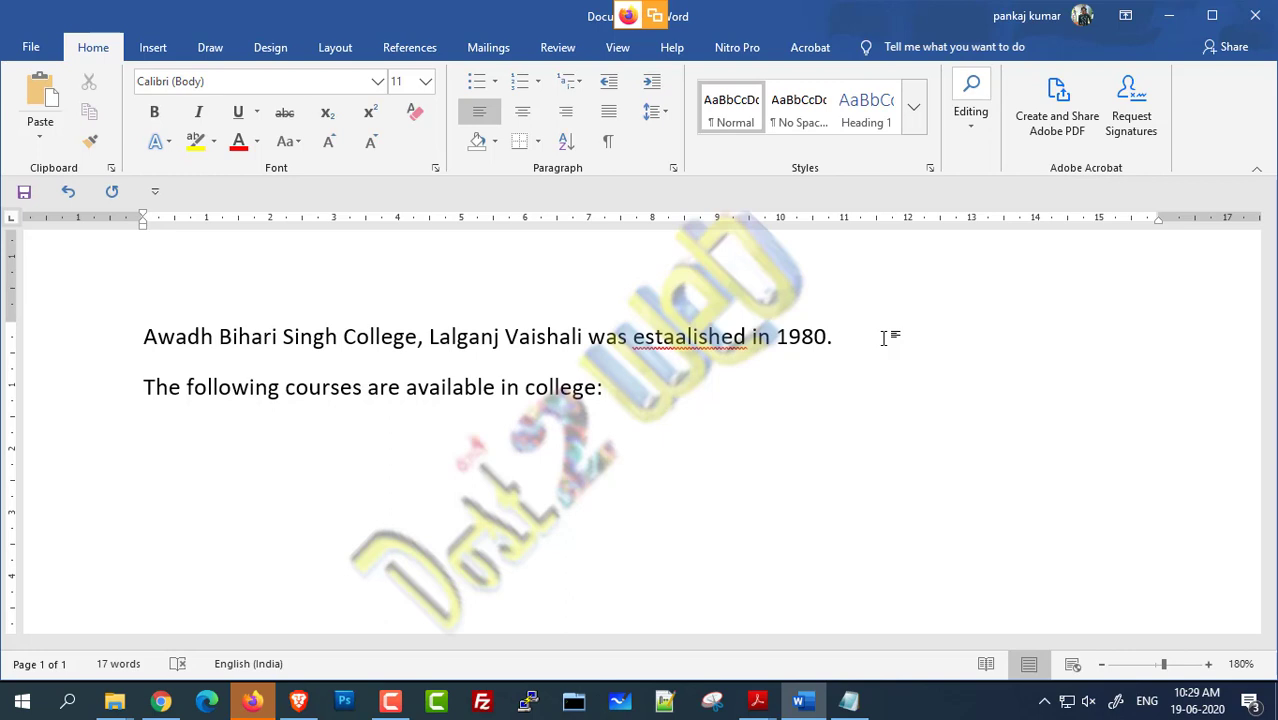
# Step: List the courses after the colon as "BSC, BCA, BCOM , MSC MCA" and end the paragraph
pyautogui.write(' BSC, C')
pyautogui.press('BackSpace')
pyautogui.write('BCA')
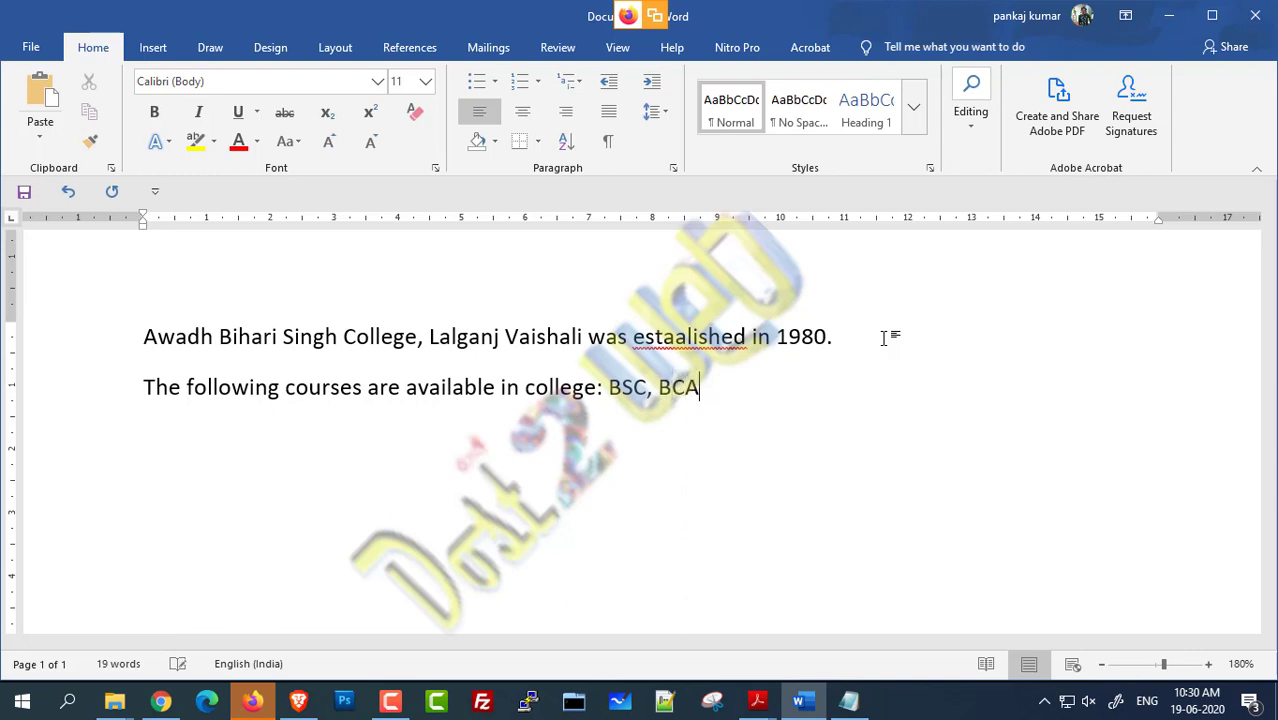
pyautogui.write(', BCOM')
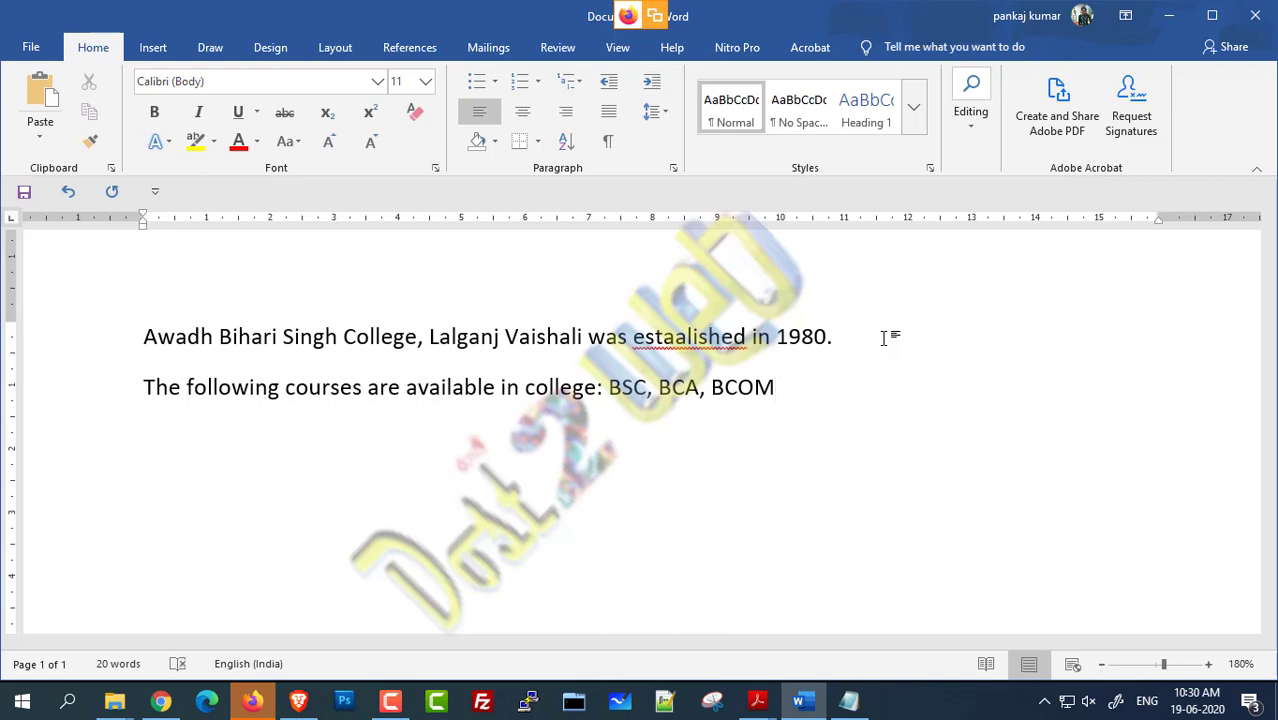
pyautogui.write(' , MSC MCA')
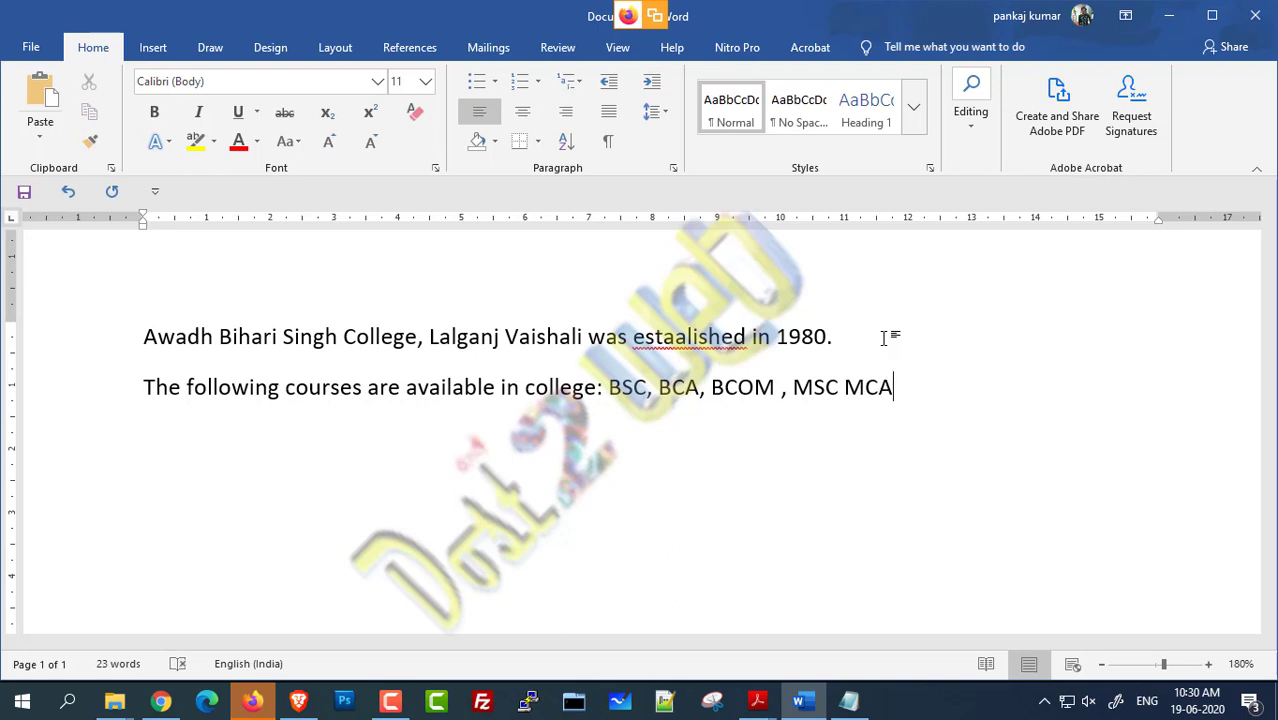
pyautogui.press('Return')
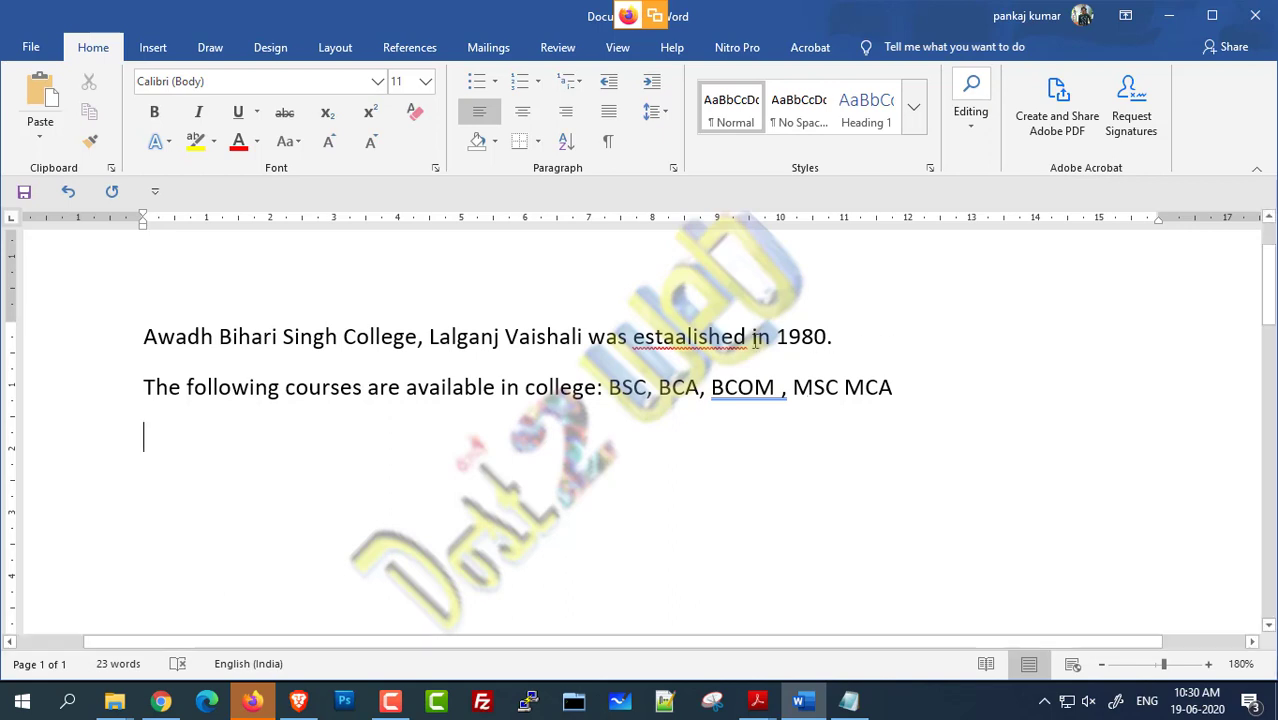
# Step: Join the courses sentence to the first paragraph after "1980.", separated by a space
pyautogui.click(684, 338)
pyautogui.click(838, 338)
pyautogui.press('Delete')
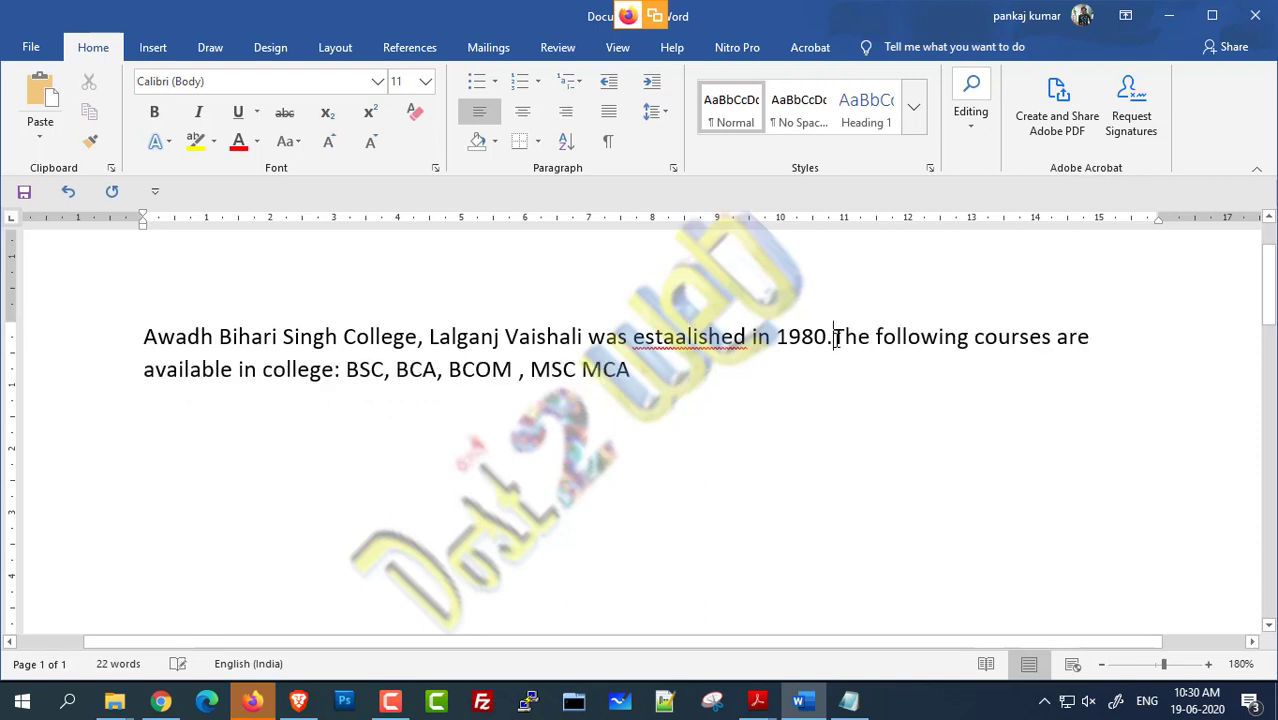
pyautogui.click(821, 441)
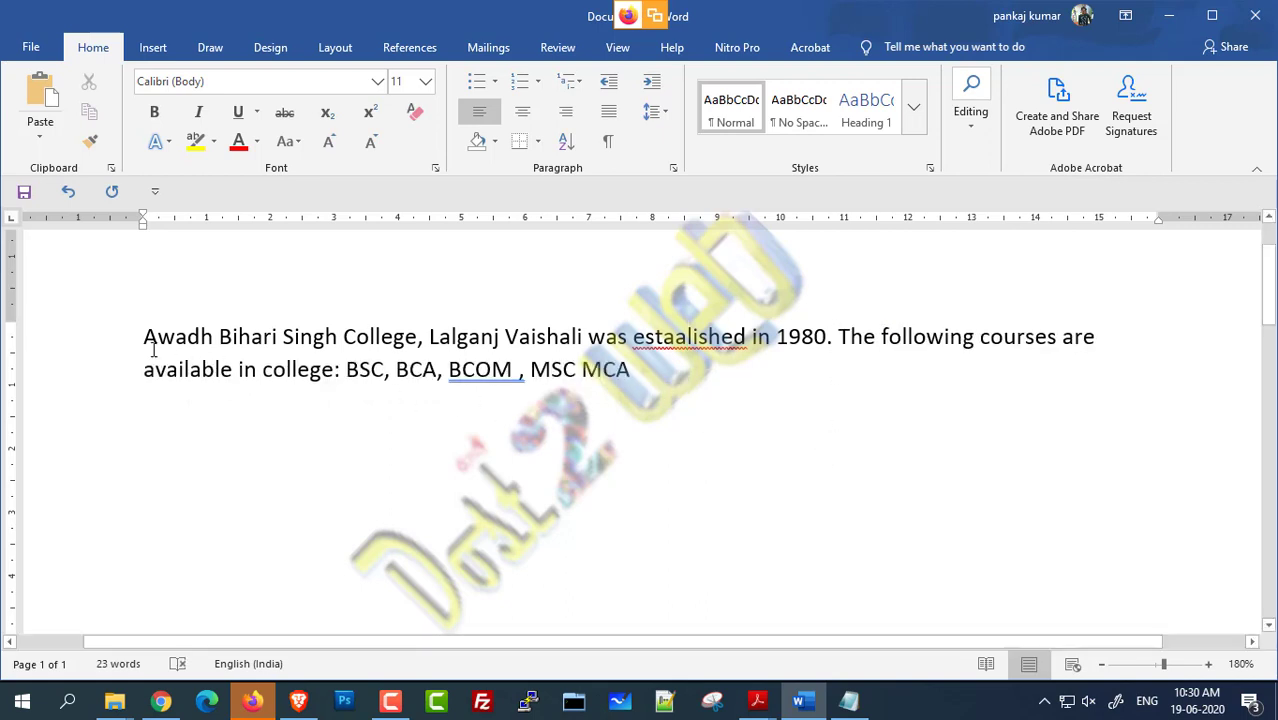
# Step: Replace the misspelled word "estaalished" with the suggested spelling "established"
pyautogui.click(686, 336)
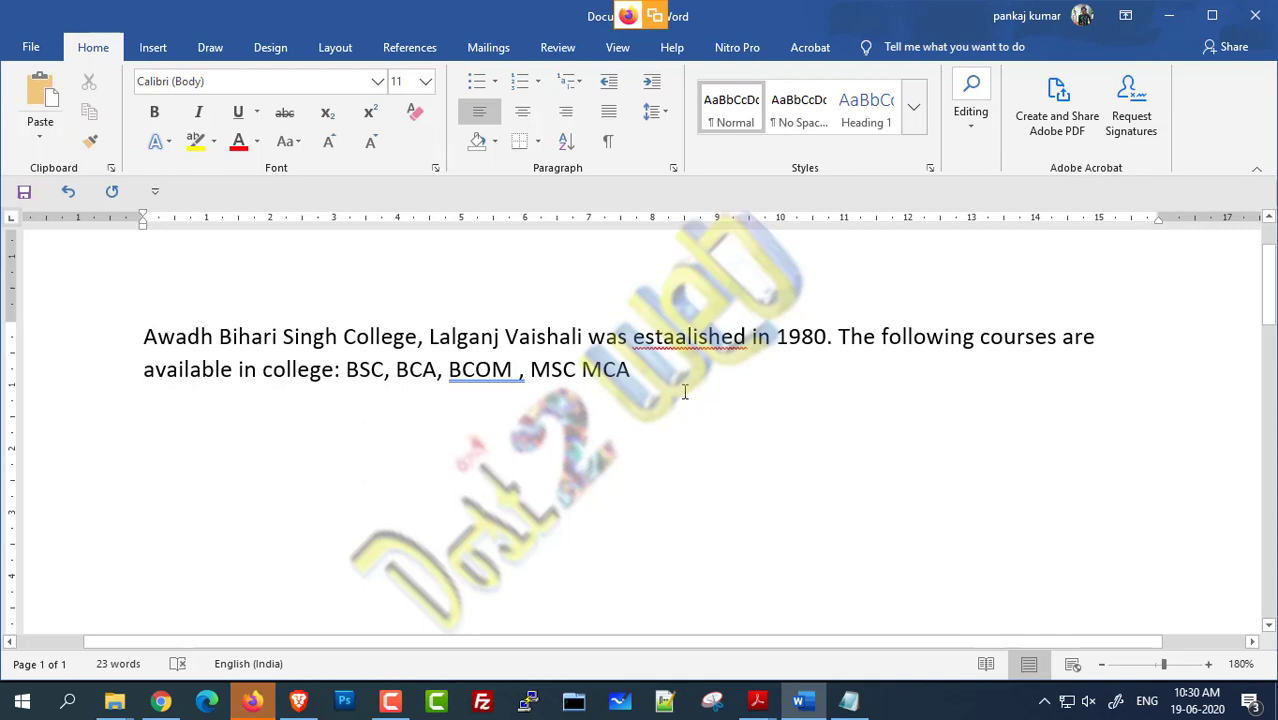
pyautogui.rightClick(664, 334)
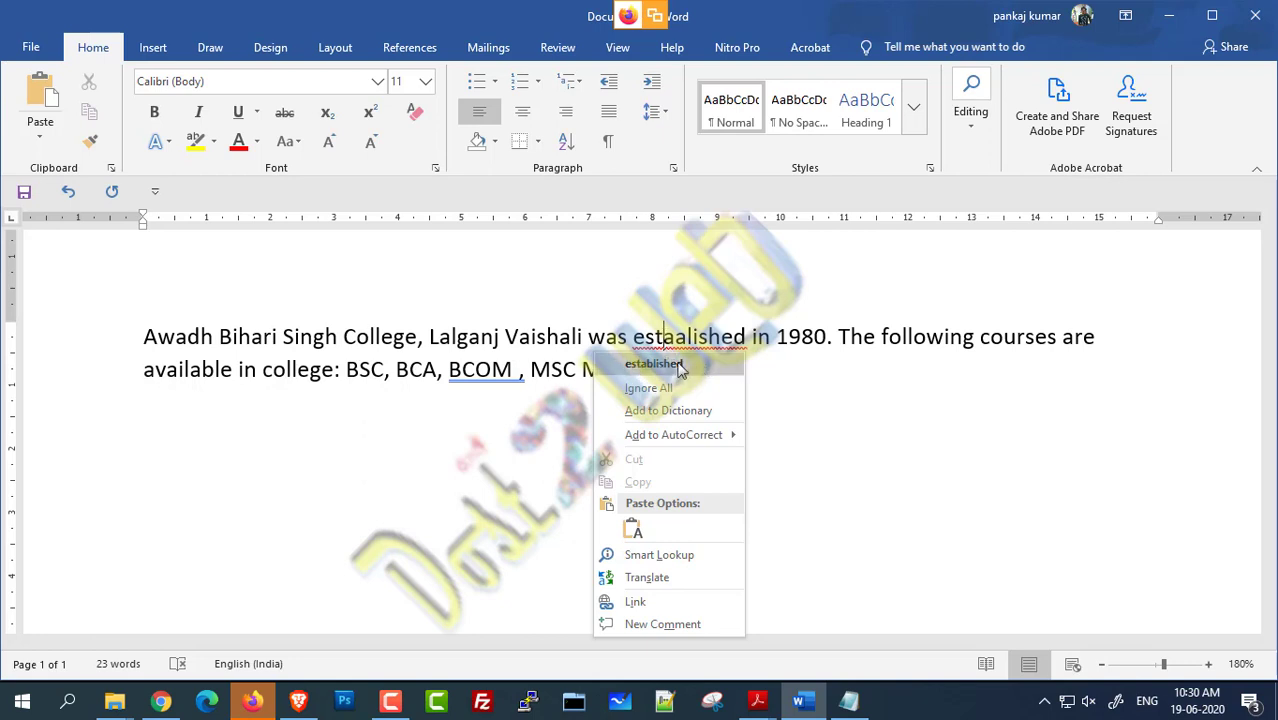
pyautogui.click(680, 368)
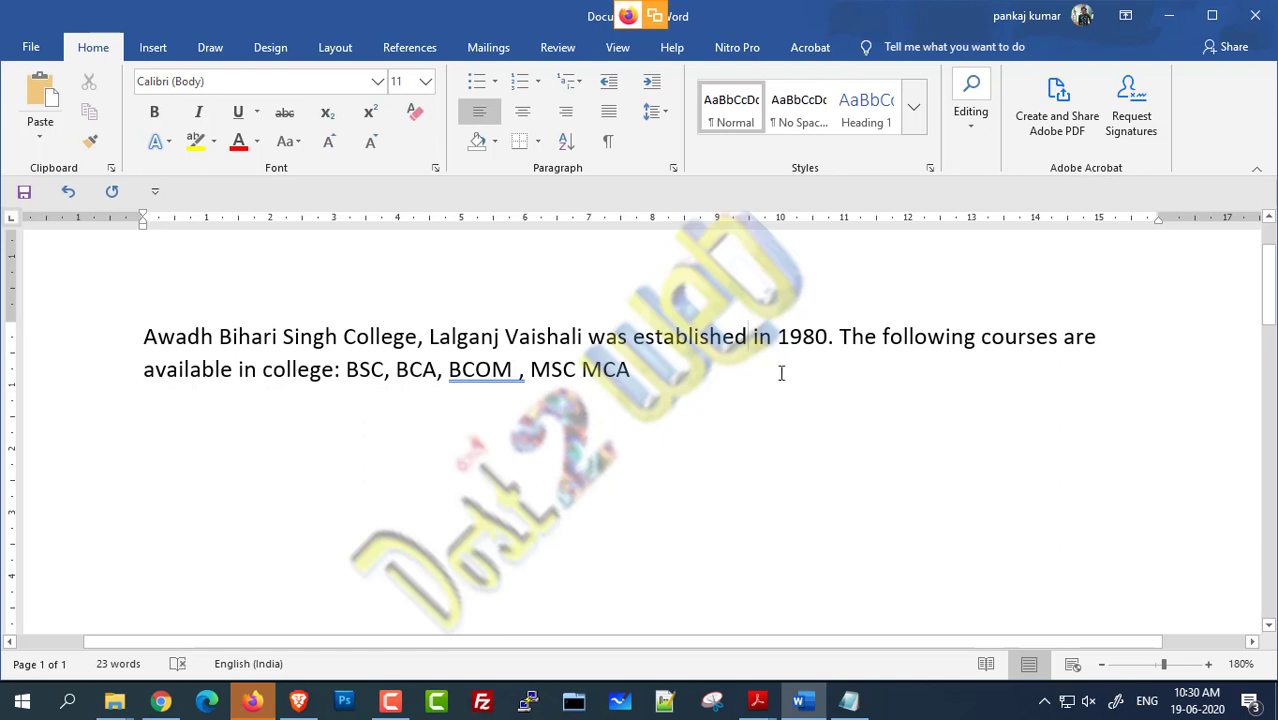
# Step: Split the text after "1980." back into two paragraphs and remove the leading space before "The following"
pyautogui.click(836, 338)
pyautogui.press('Return')
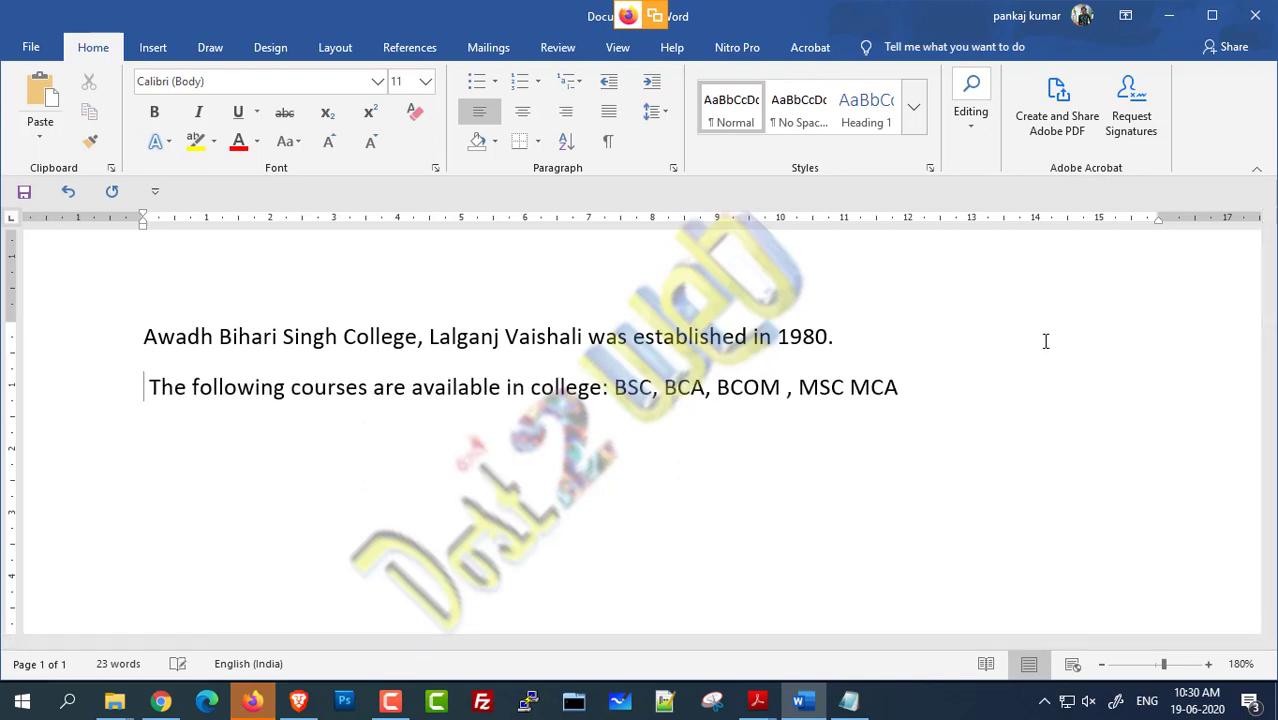
pyautogui.press('Delete')
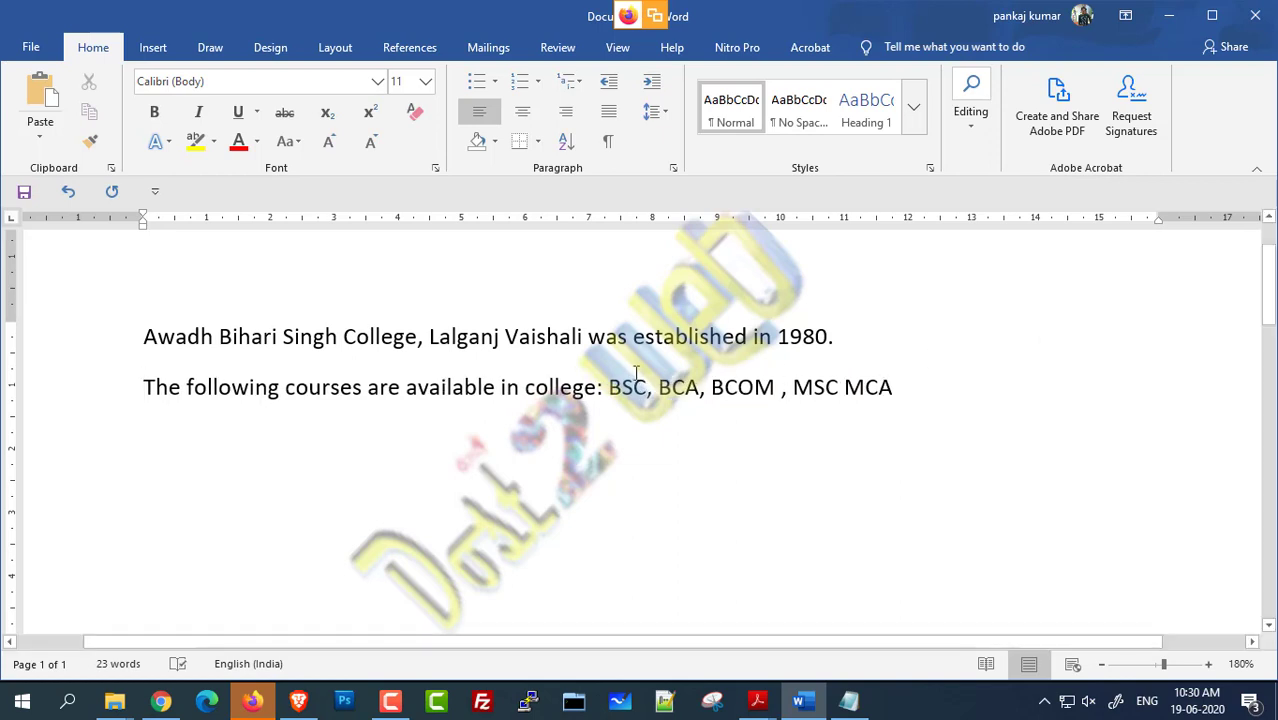
# Step: Put the course names after "college:" on their own line and format that line as a numbered list
pyautogui.click(607, 387)
pyautogui.moveTo(651, 390); pyautogui.dragTo(887, 380)
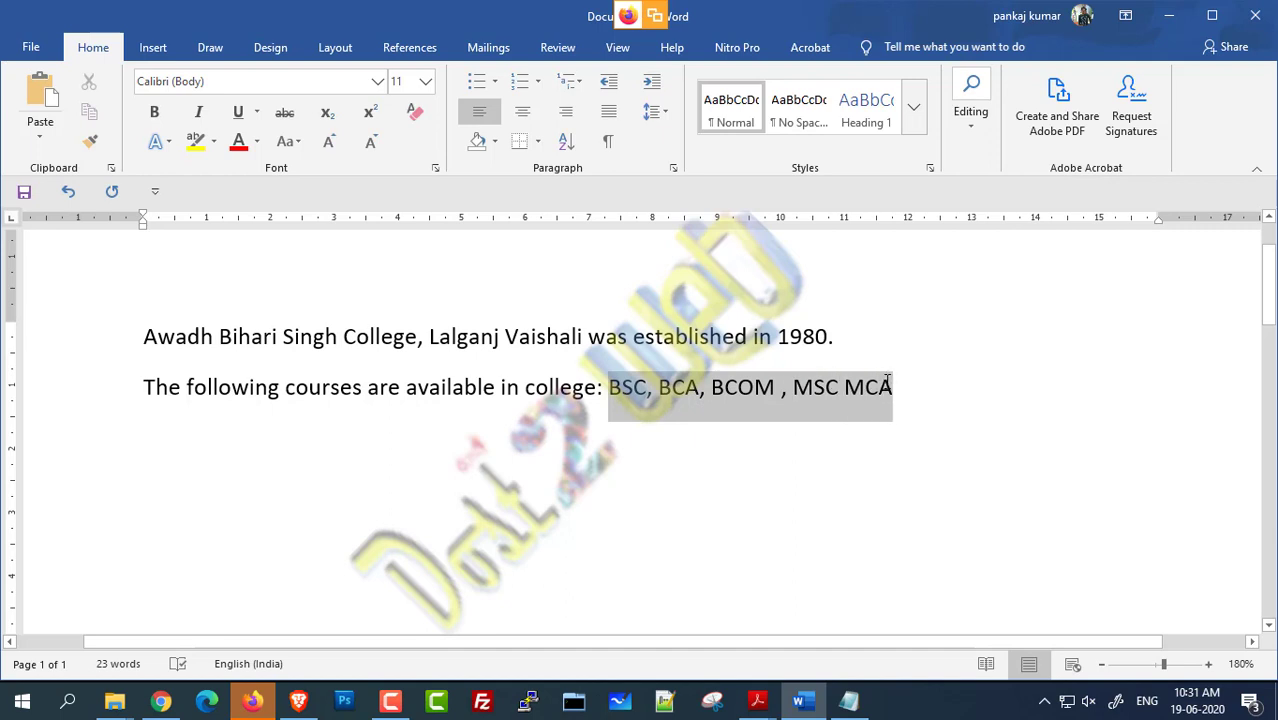
pyautogui.click(705, 448)
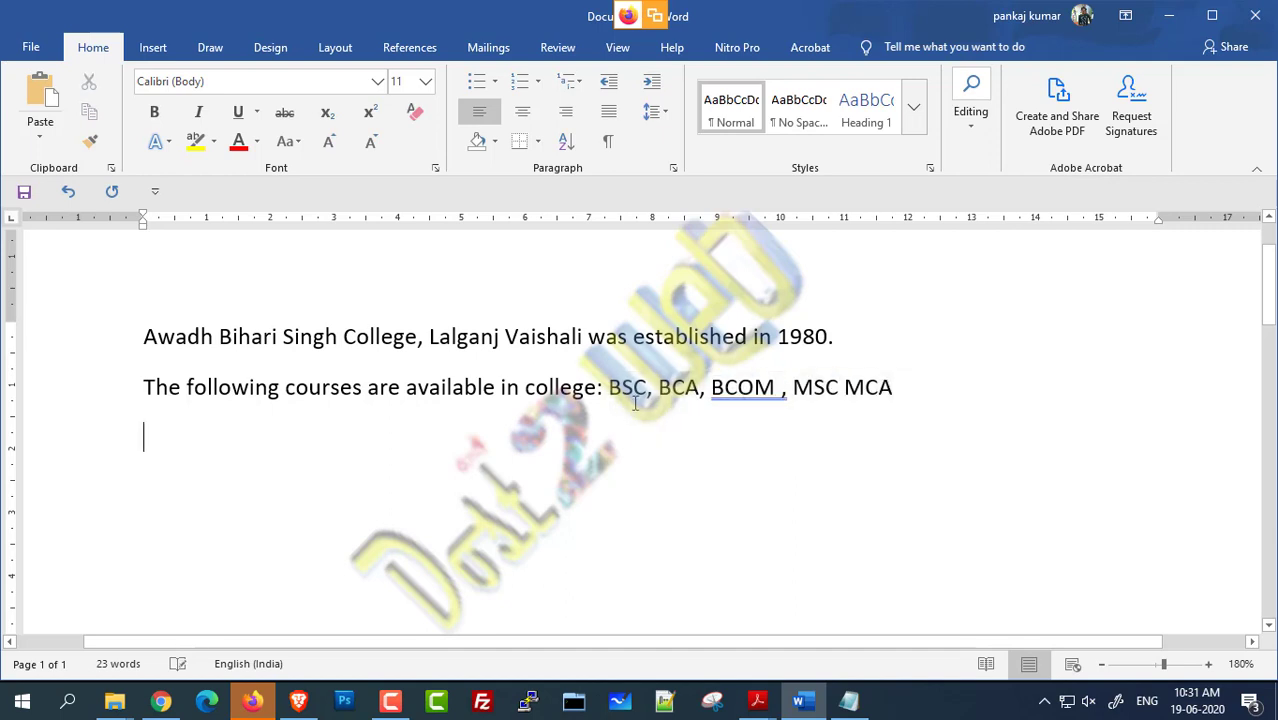
pyautogui.click(613, 392)
pyautogui.press('Return')
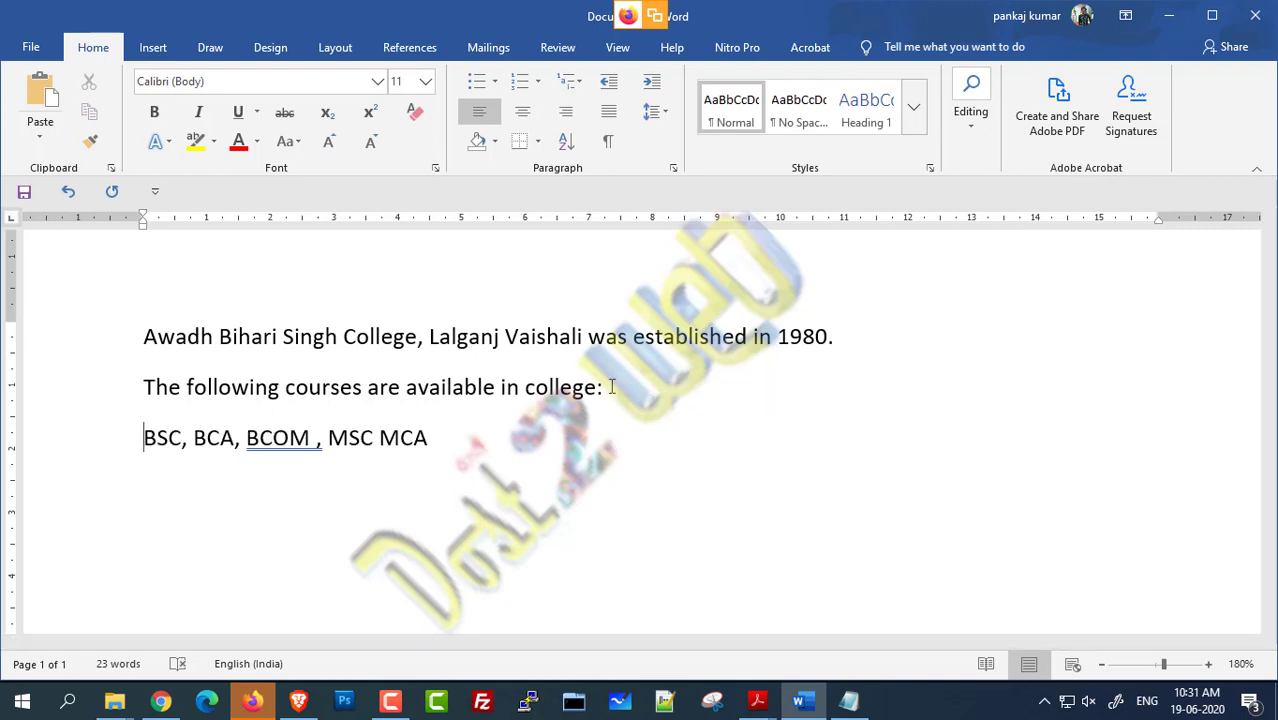
pyautogui.click(521, 93)
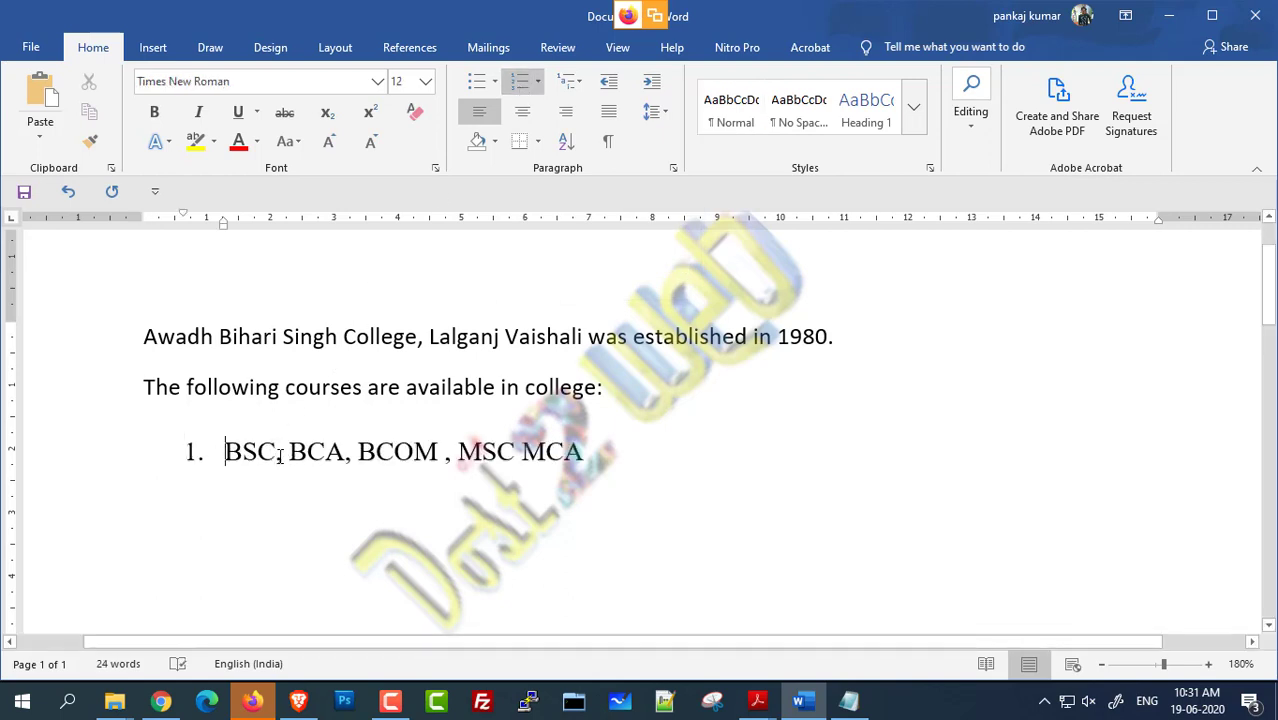
# Step: Make BSC and BCA separate numbered items, removing the comma and space after each
pyautogui.moveTo(278, 456); pyautogui.dragTo(289, 456)
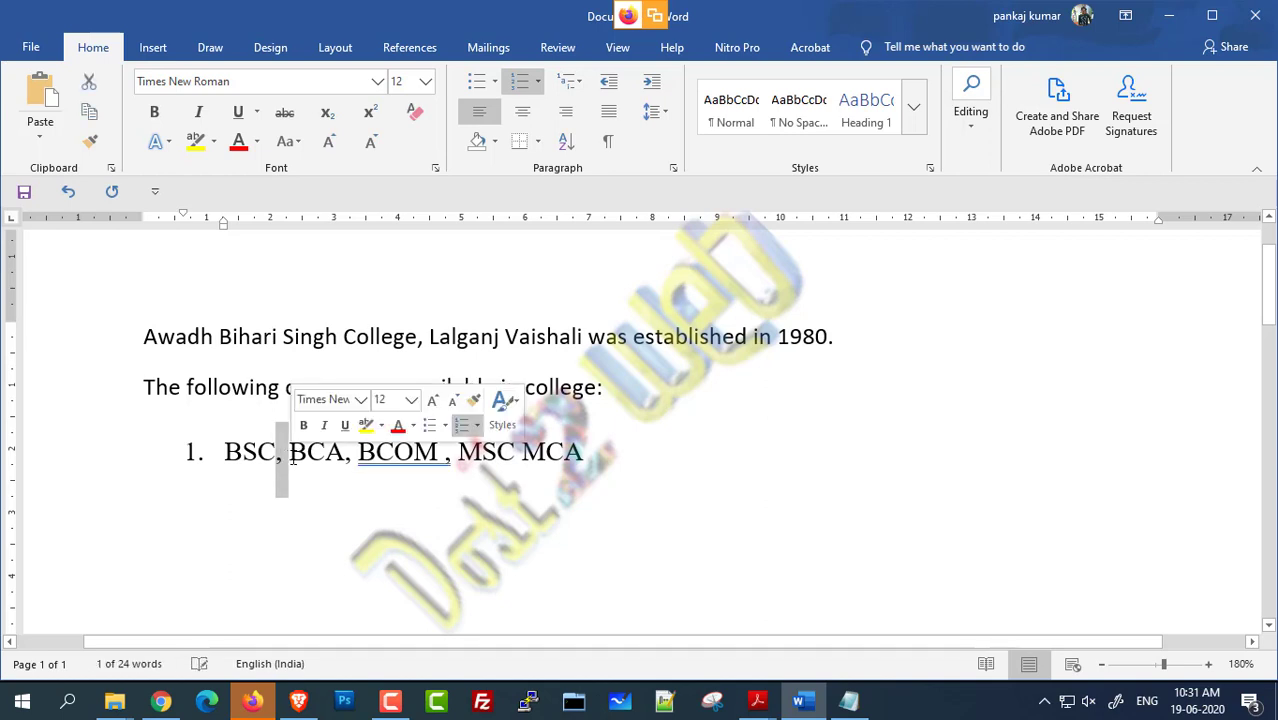
pyautogui.press('Delete')
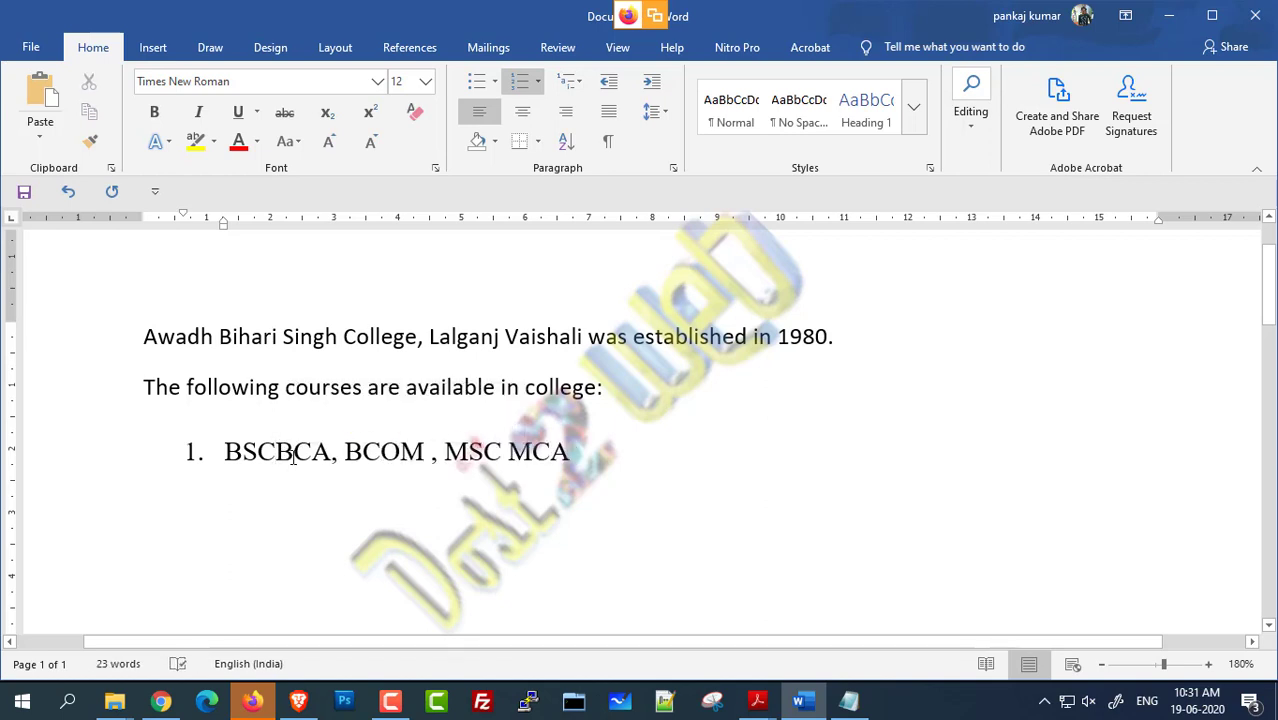
pyautogui.press('Return')
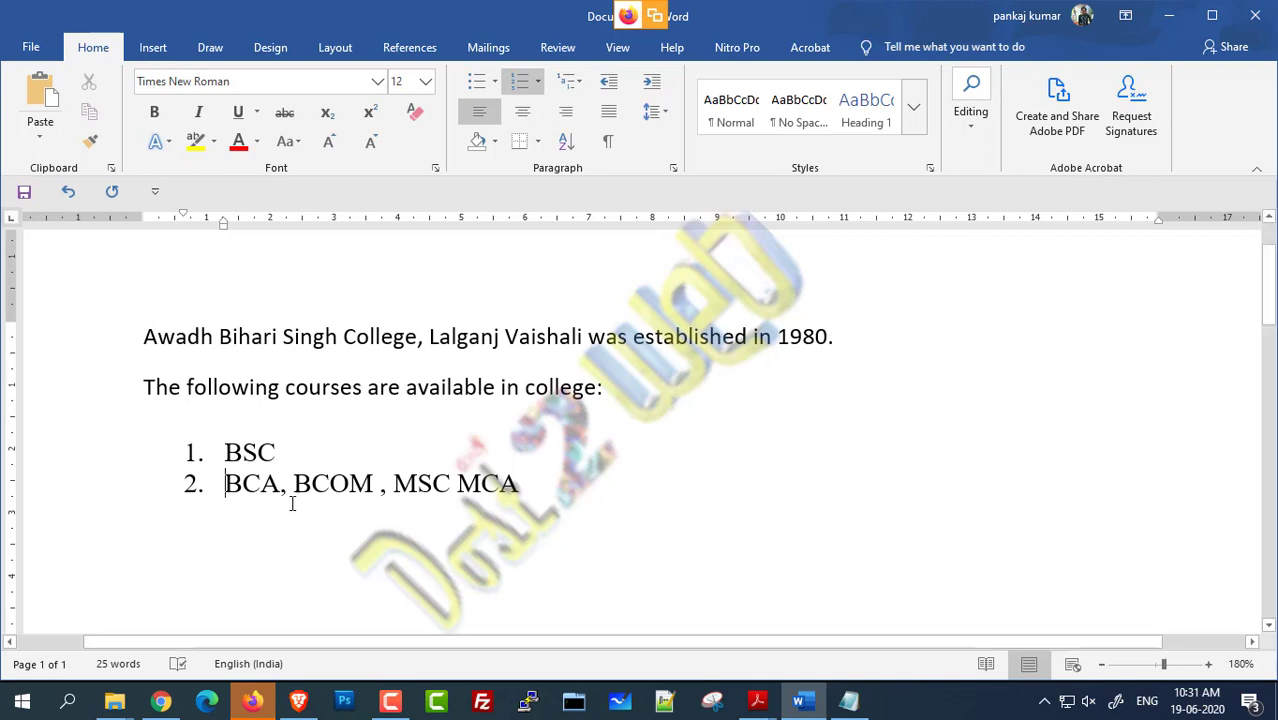
pyautogui.moveTo(279, 490); pyautogui.dragTo(296, 493)
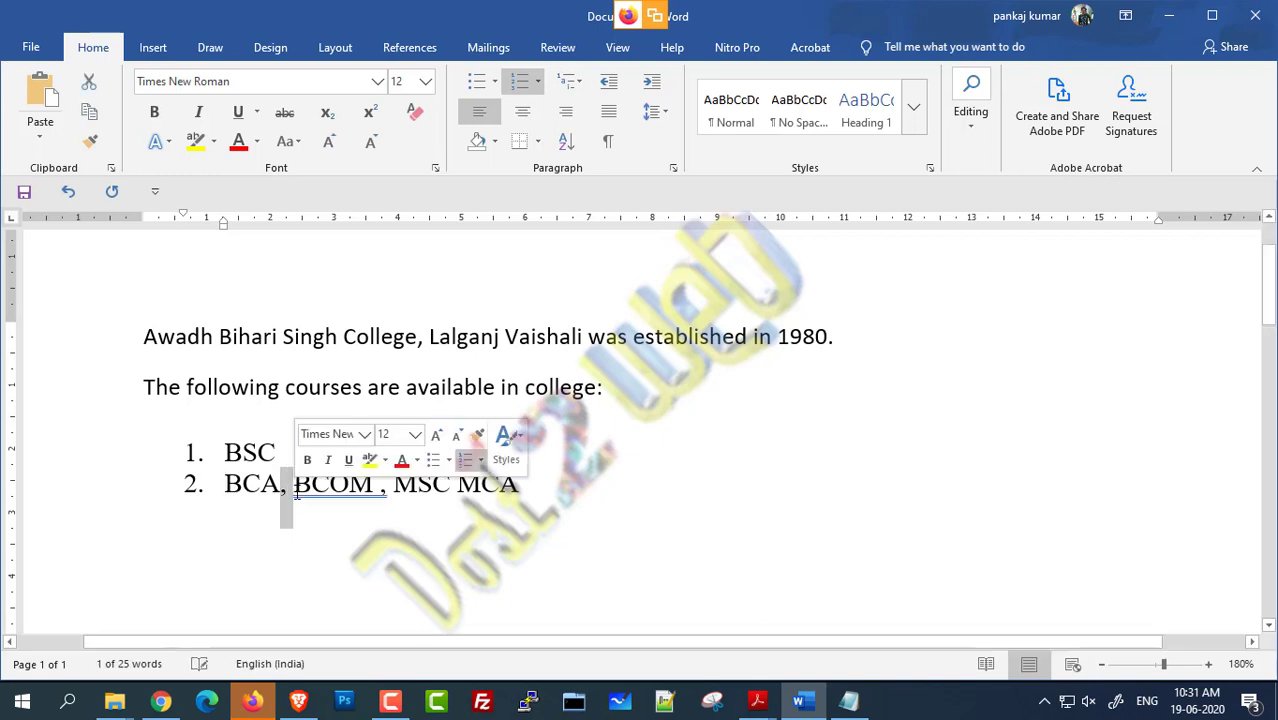
pyautogui.press('Return')
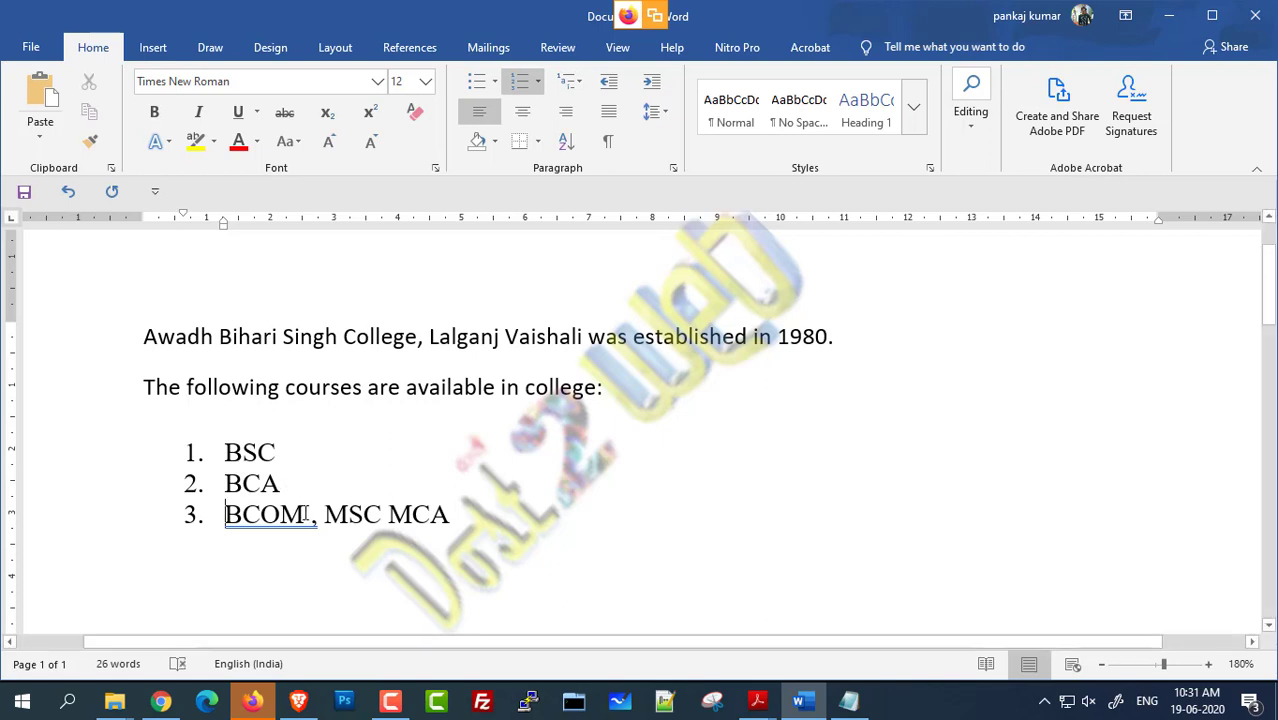
# Step: Split BCOM, MSC and MCA into separate numbered items, removing the comma after BCOM
pyautogui.moveTo(309, 516); pyautogui.dragTo(325, 521)
pyautogui.click(325, 524)
pyautogui.press('BackSpace')
pyautogui.press('BackSpace')
pyautogui.press('Return')
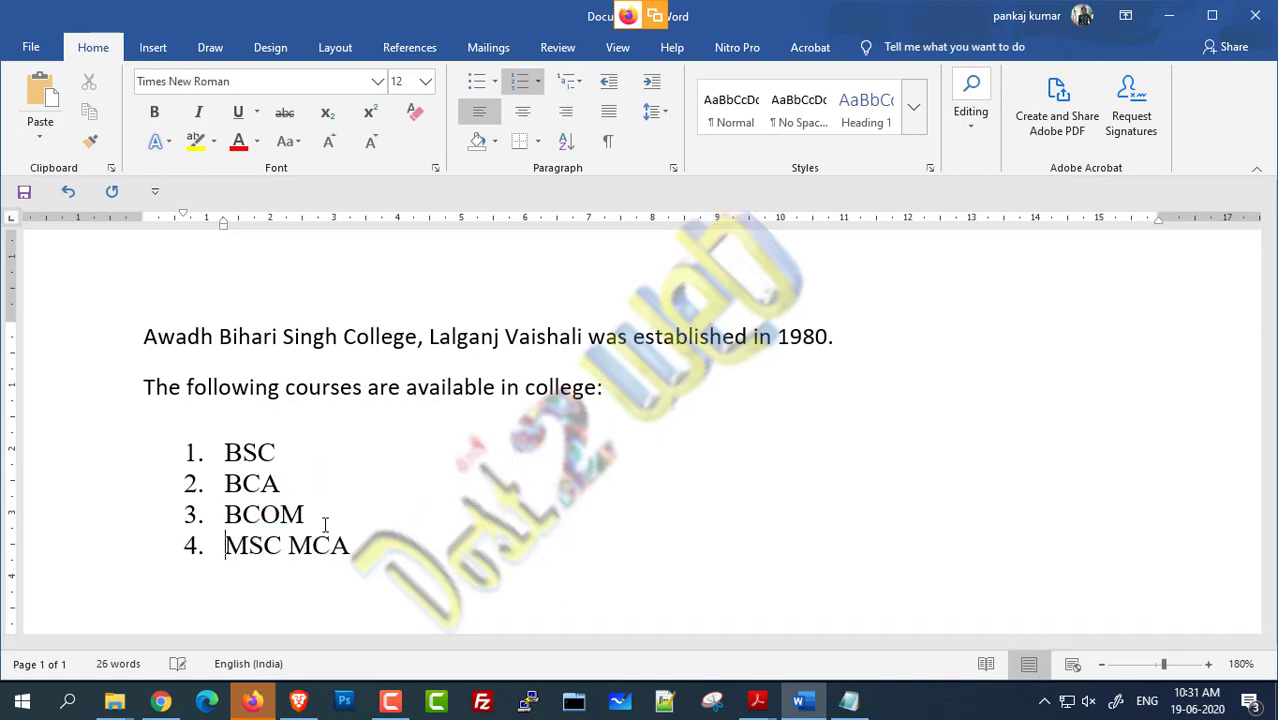
pyautogui.click(289, 545)
pyautogui.press('Return')
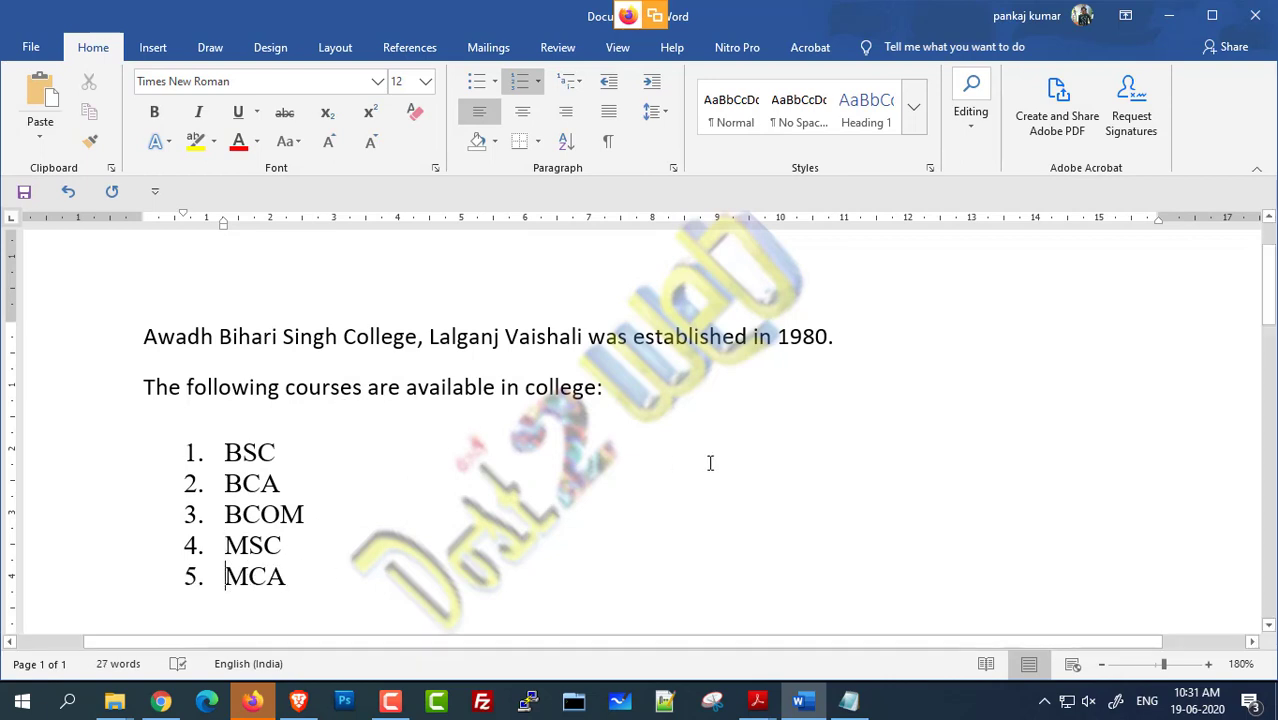
# Step: Insert an empty line above the first paragraph, before "Awadh"
pyautogui.click(545, 436)
pyautogui.scroll(2, 545, 437)
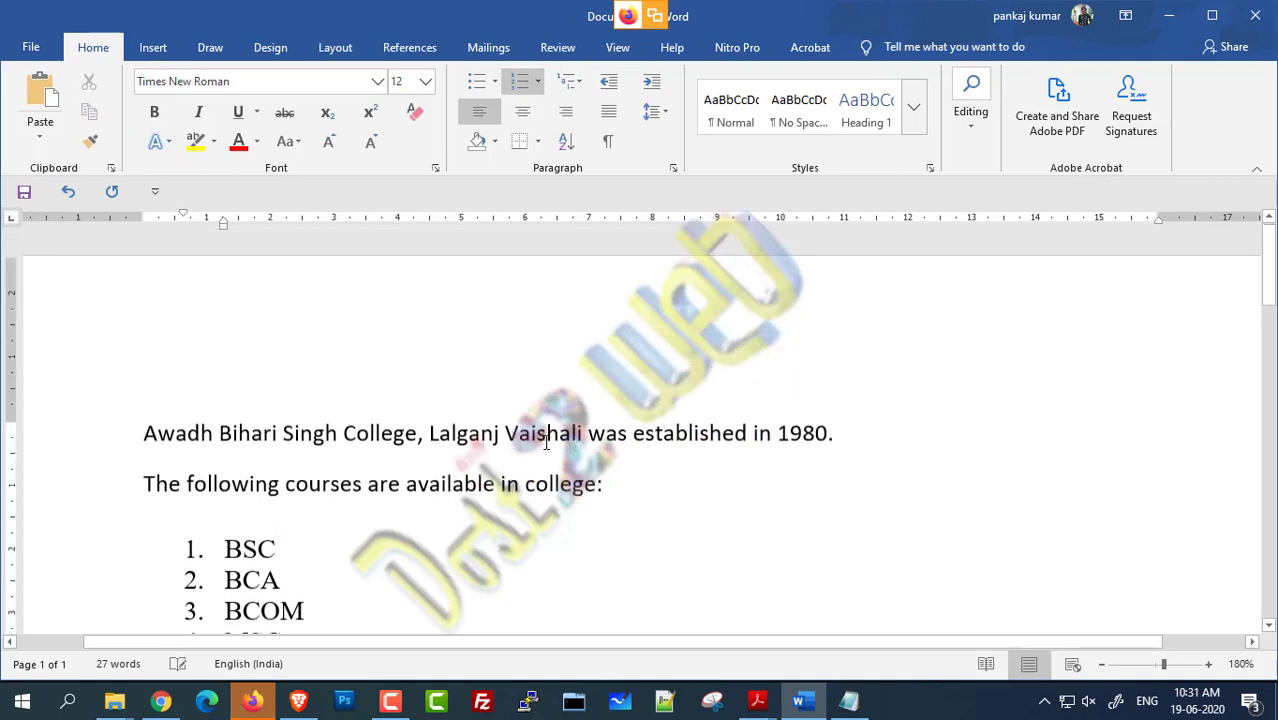
pyautogui.click(335, 330)
pyautogui.click(147, 430)
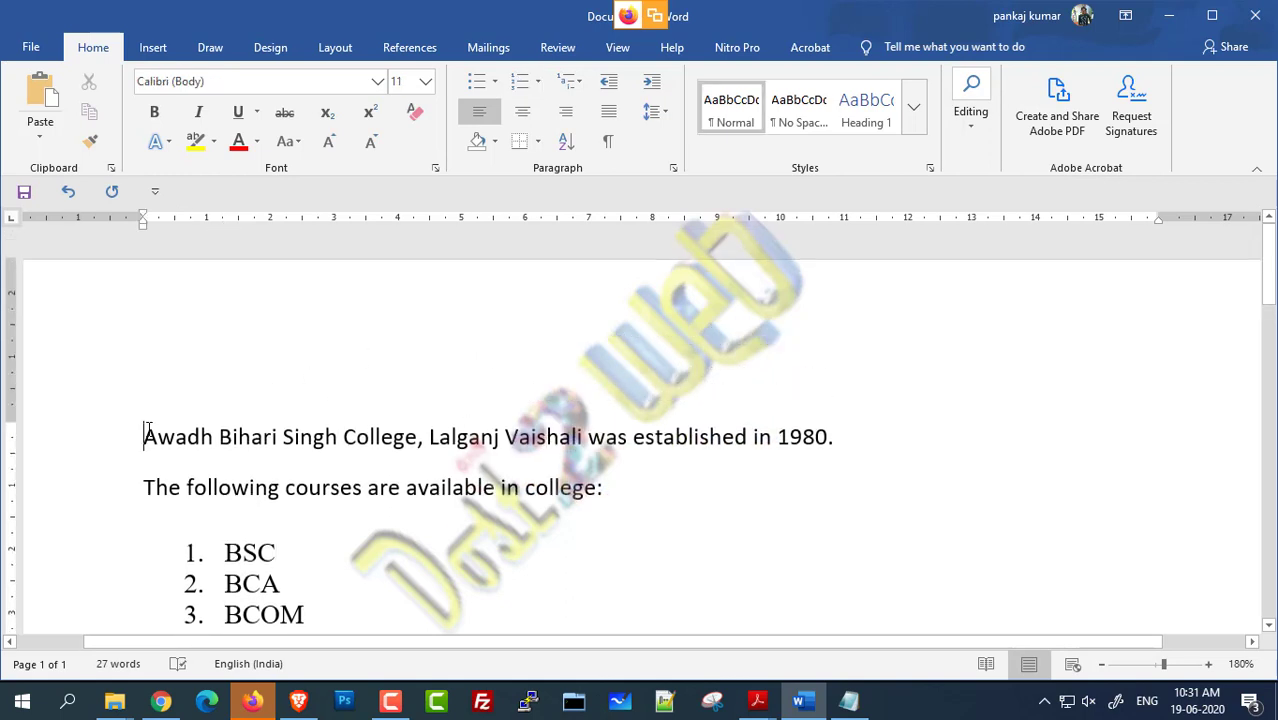
pyautogui.scroll(1, 148, 428)
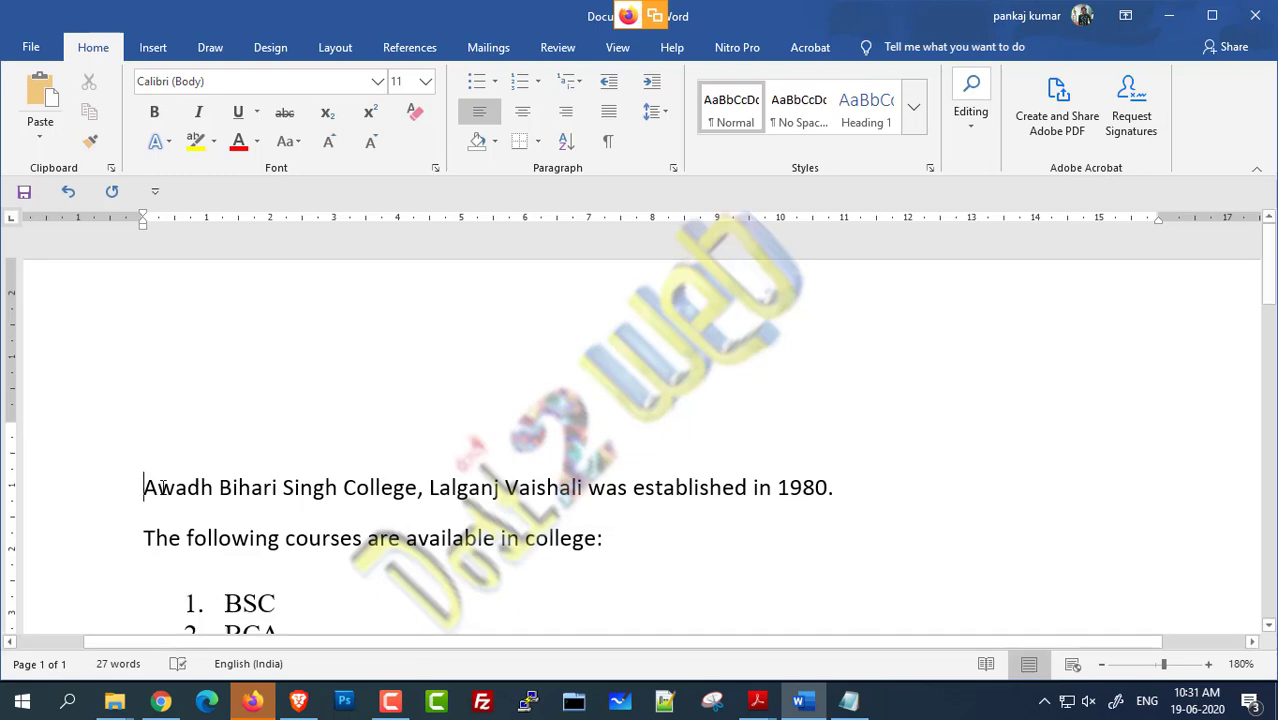
# Step: Copy "Awadh Bihari Singh College" from the first sentence into the empty line above it
pyautogui.moveTo(145, 487); pyautogui.dragTo(384, 498)
pyautogui.hotkey('ctrl', 'c')
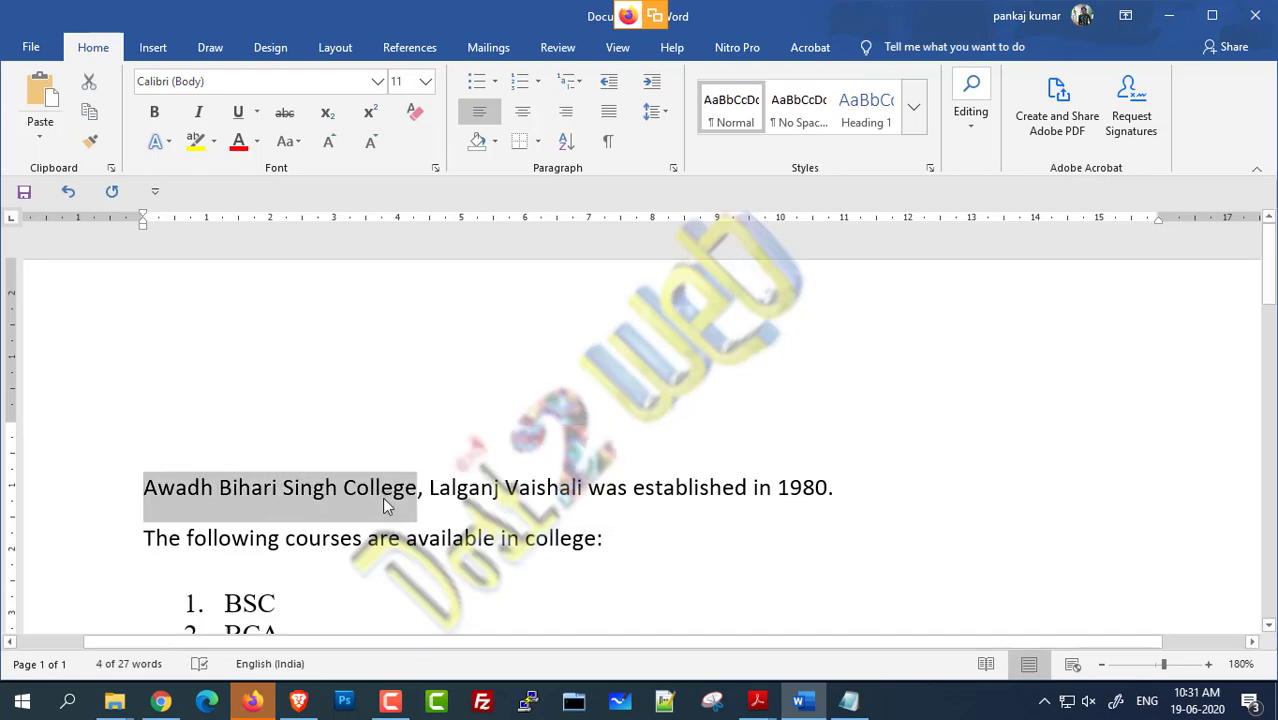
pyautogui.click(507, 388)
pyautogui.hotkey('ctrl', 'v')
pyautogui.click(343, 436)
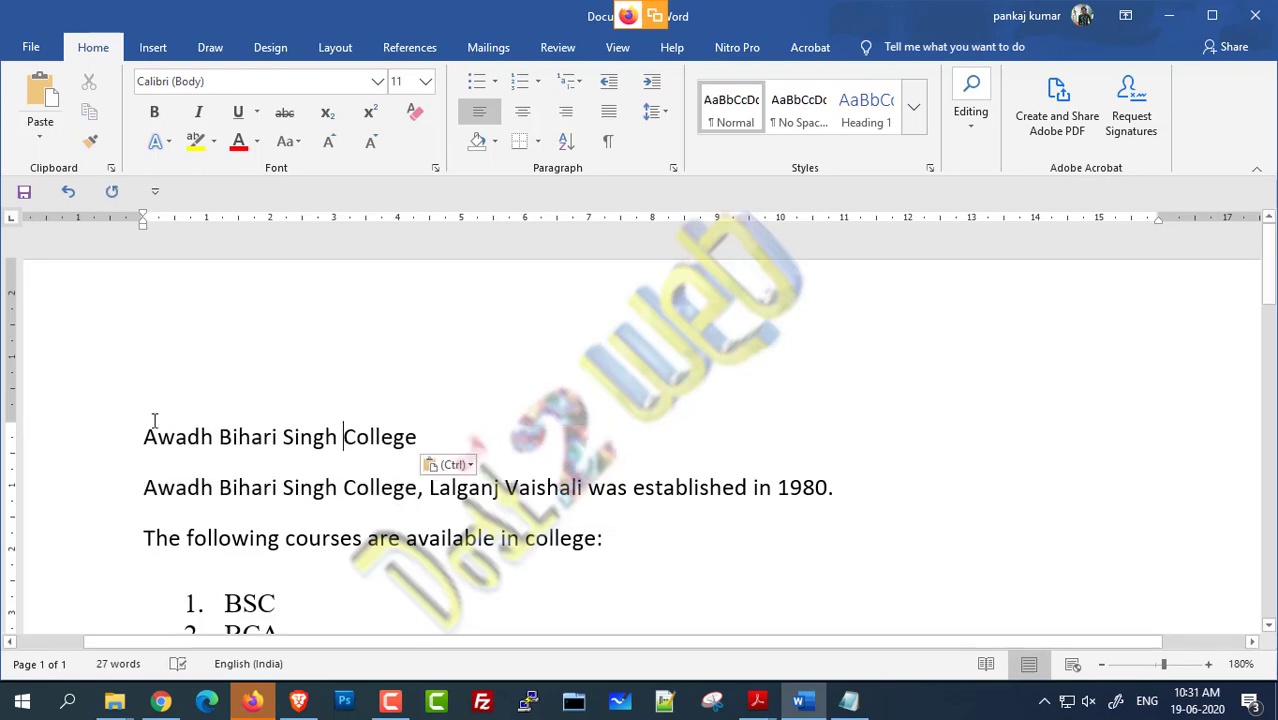
# Step: Center the "Awadh Bihari Singh College" heading line
pyautogui.moveTo(143, 434); pyautogui.dragTo(428, 430)
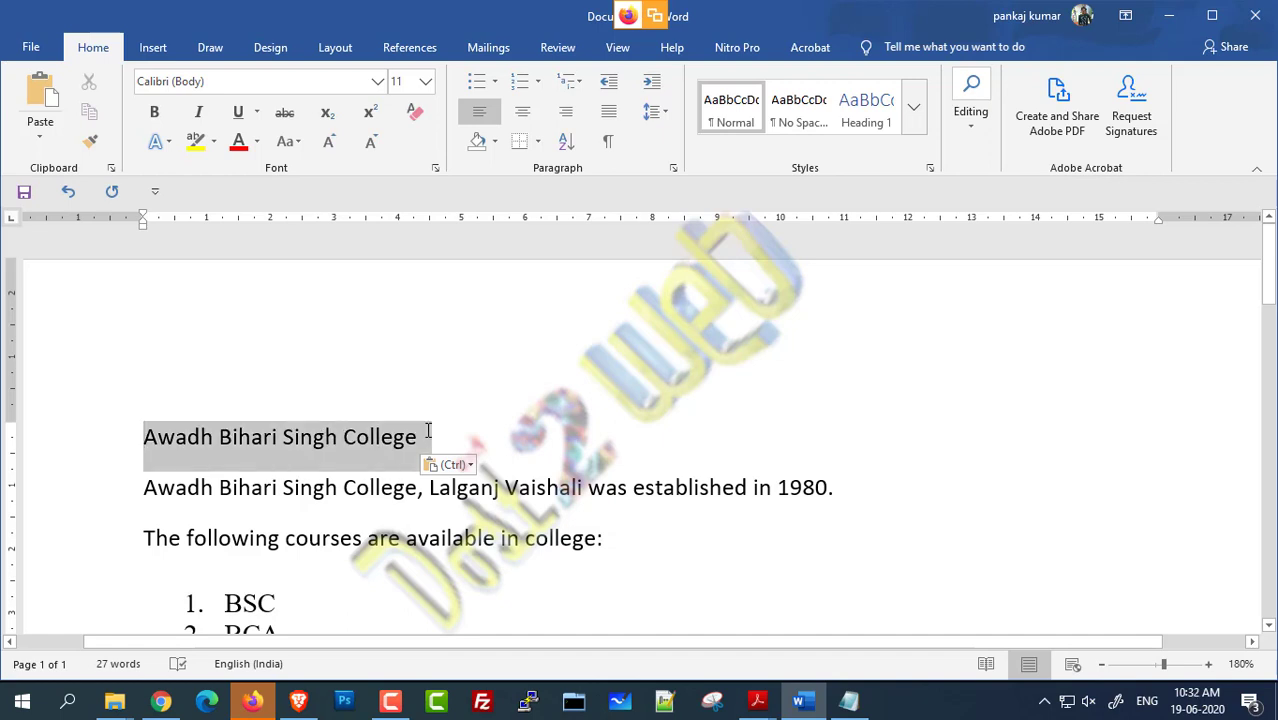
pyautogui.click(339, 436)
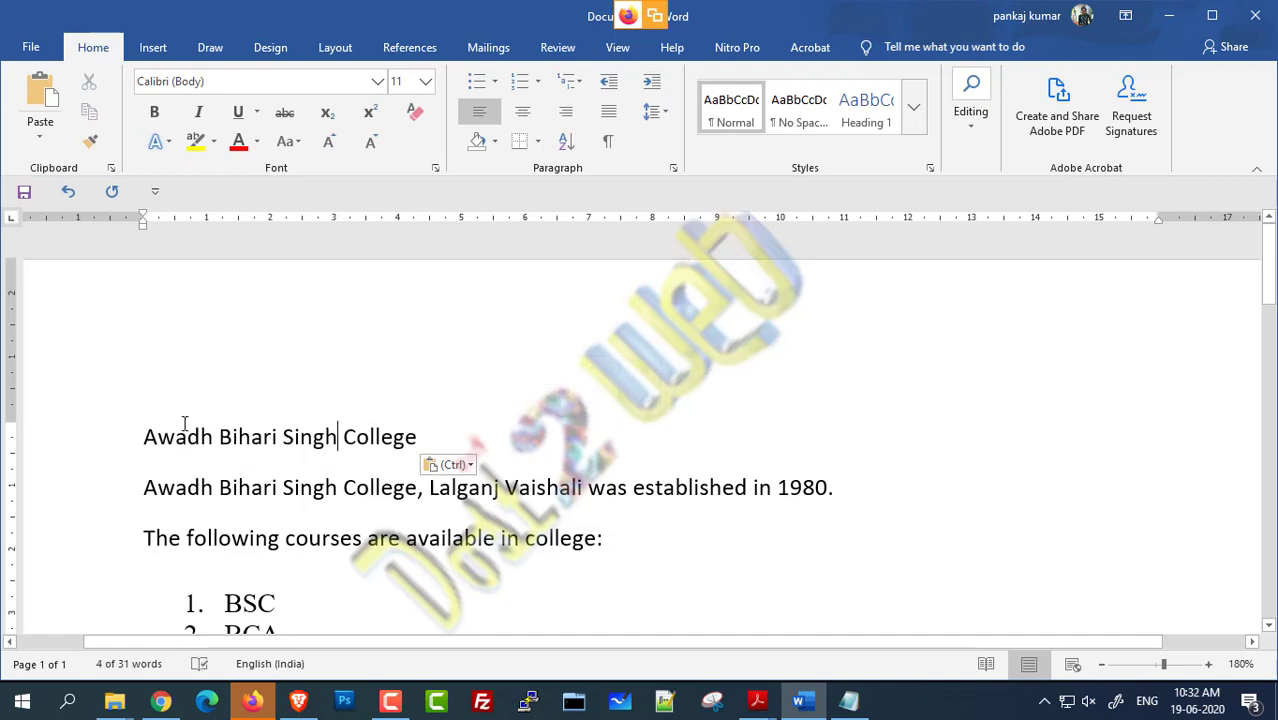
pyautogui.moveTo(145, 434); pyautogui.dragTo(448, 437)
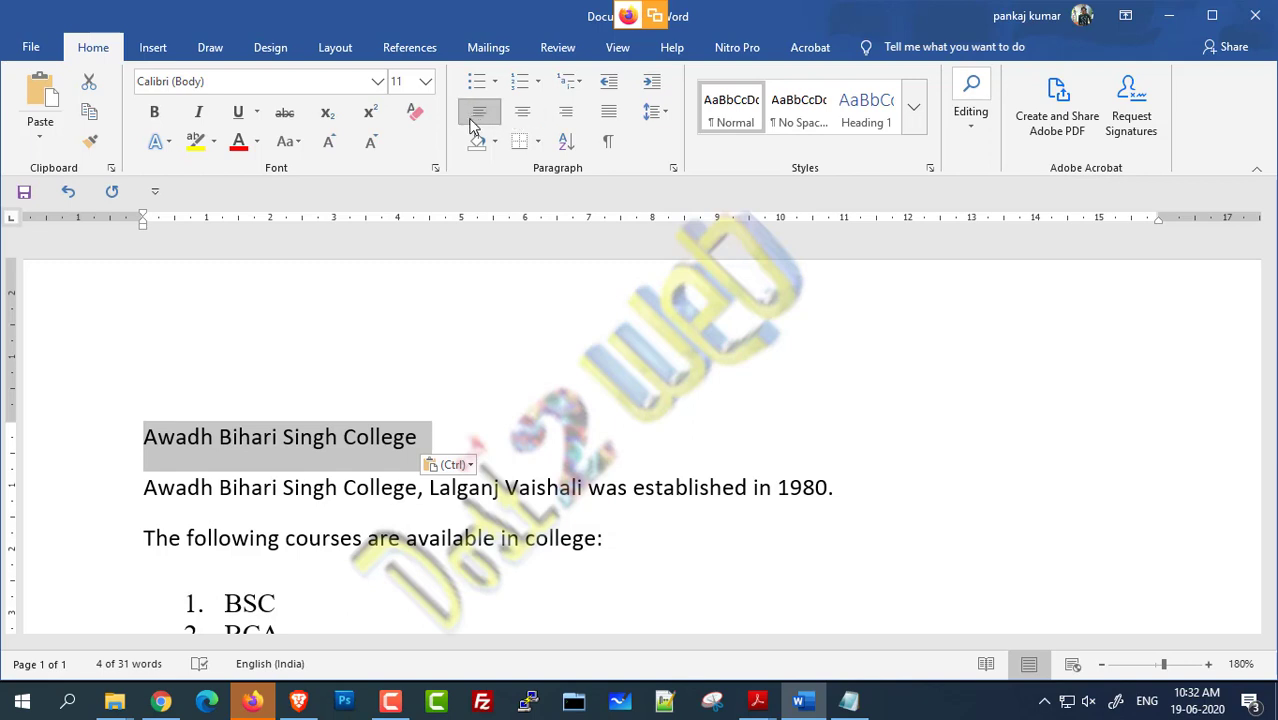
pyautogui.click(522, 114)
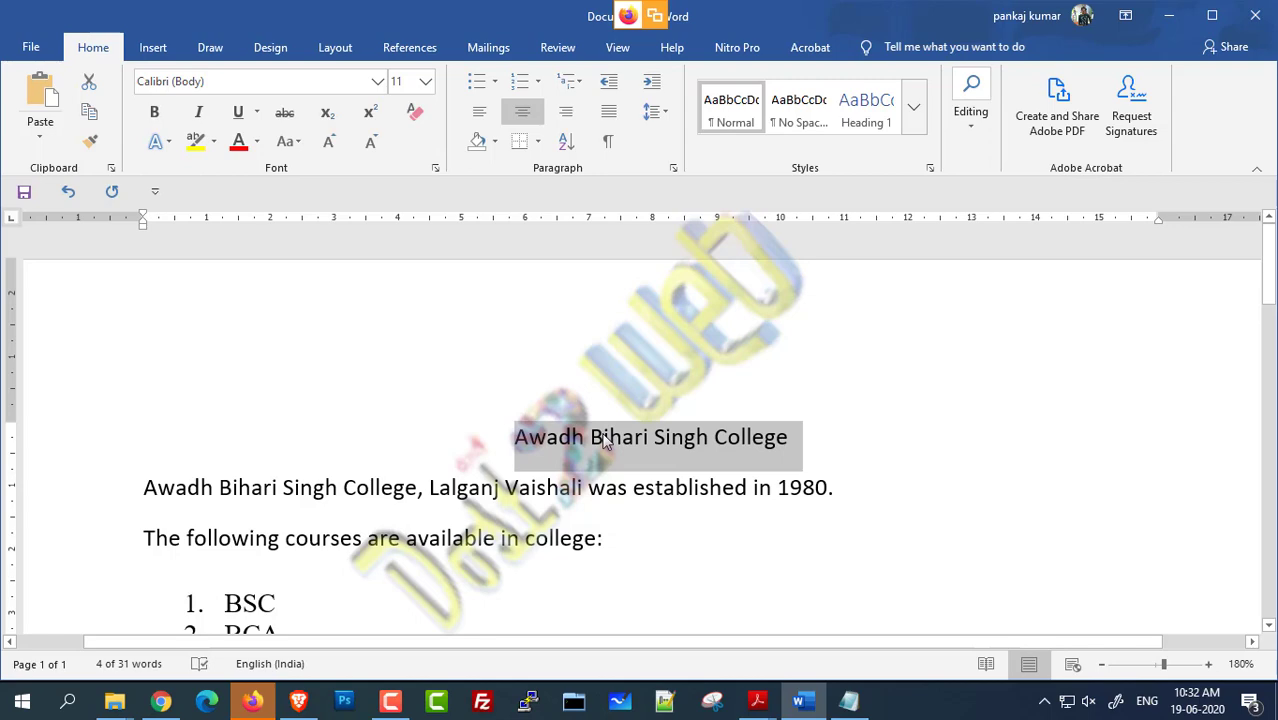
# Step: Switch to BCA SYLLABUS1Final-1.pdf, select the "Formatting Text" topic under Microsoft Word, and return to the Word document
pyautogui.moveTo(757, 700)
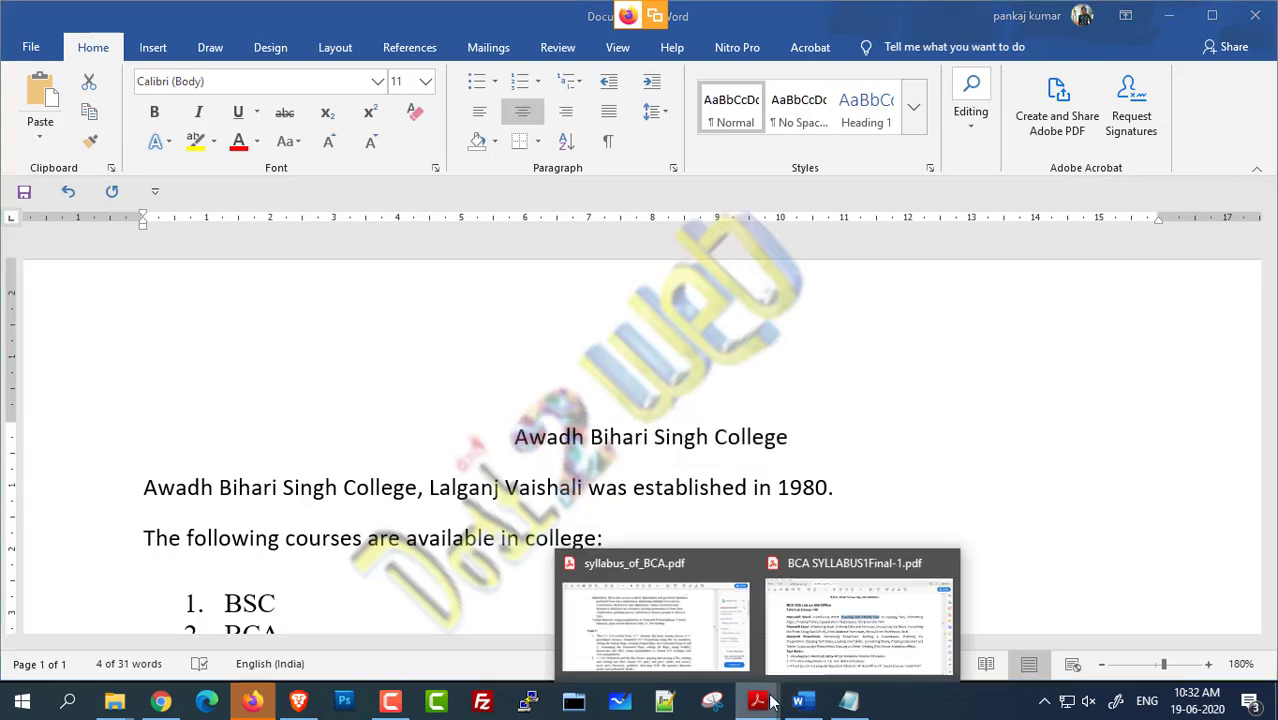
pyautogui.click(812, 612)
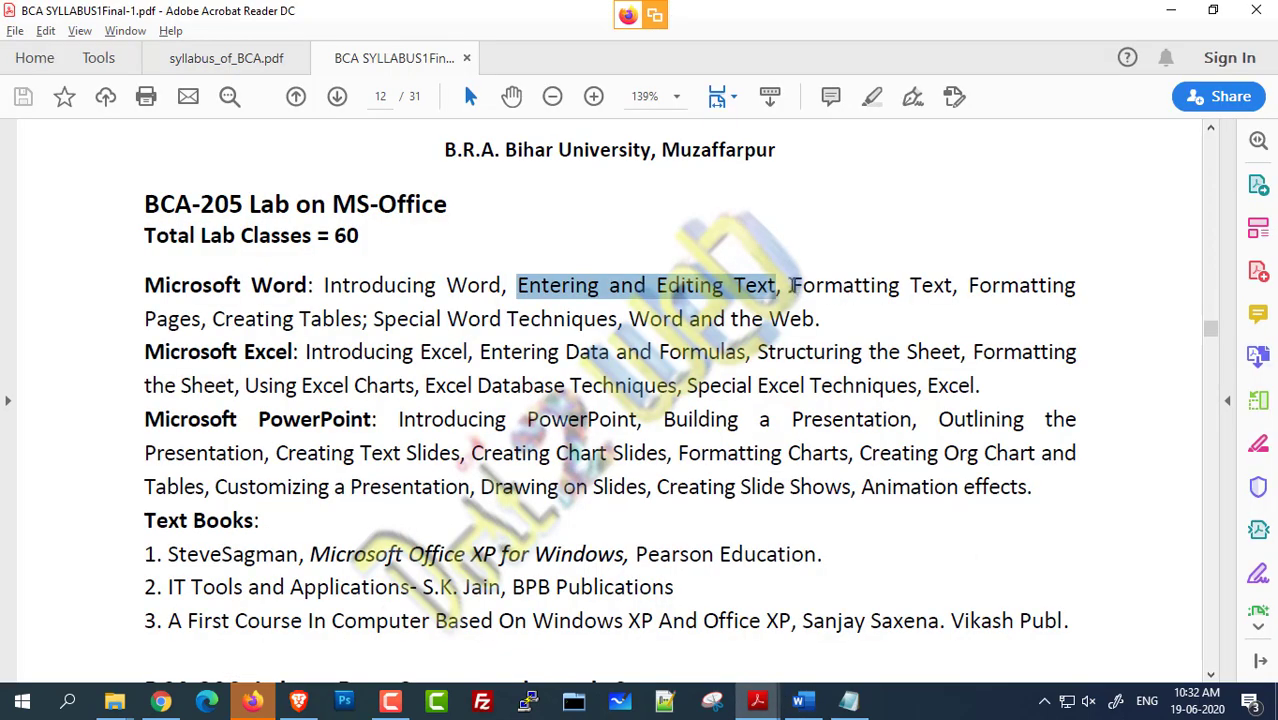
pyautogui.moveTo(792, 288); pyautogui.dragTo(952, 288)
pyautogui.hotkey('alt', 'Tab')
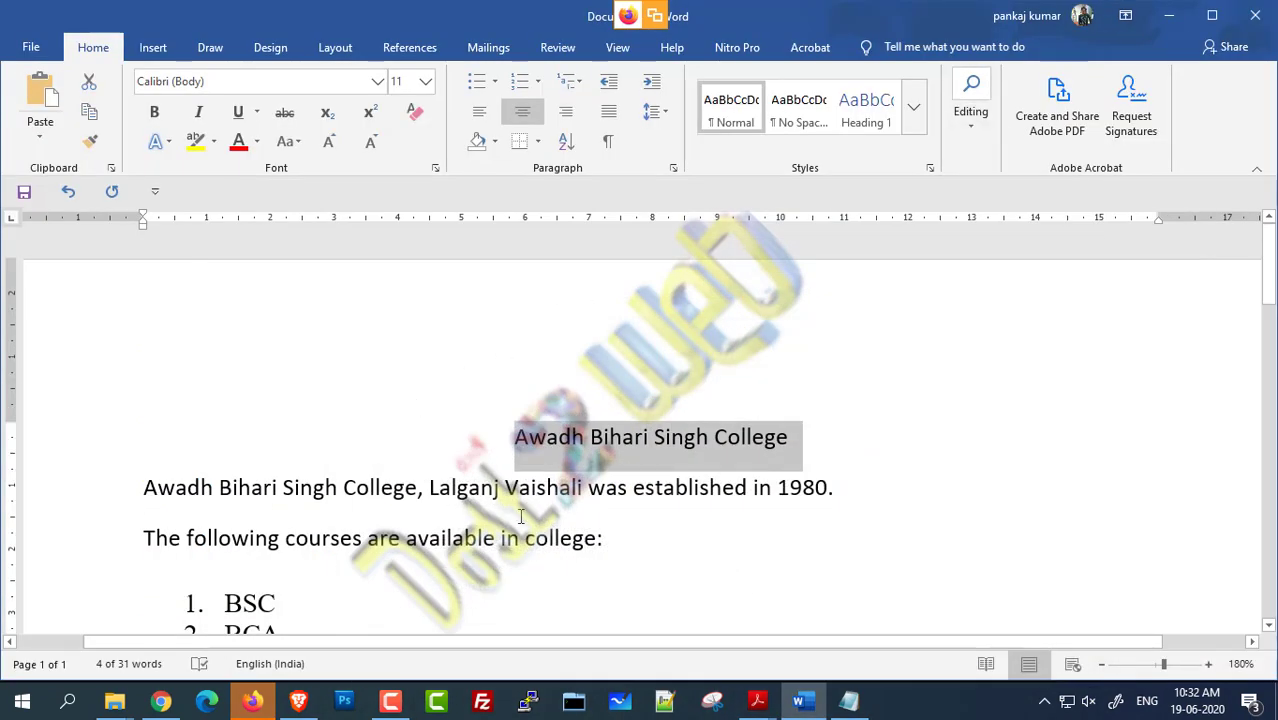
# Step: Change the font of the college name heading to Arial Black
pyautogui.scroll(-1, 823, 451)
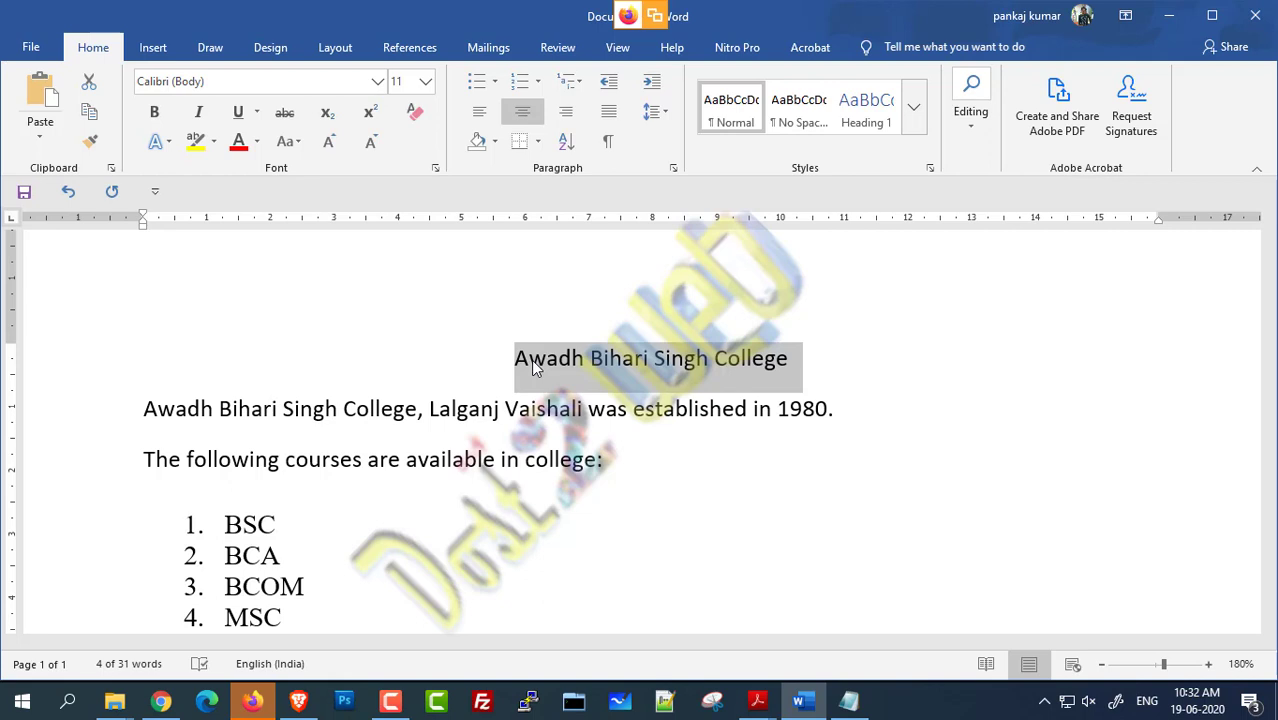
pyautogui.scroll(-1, 531, 359)
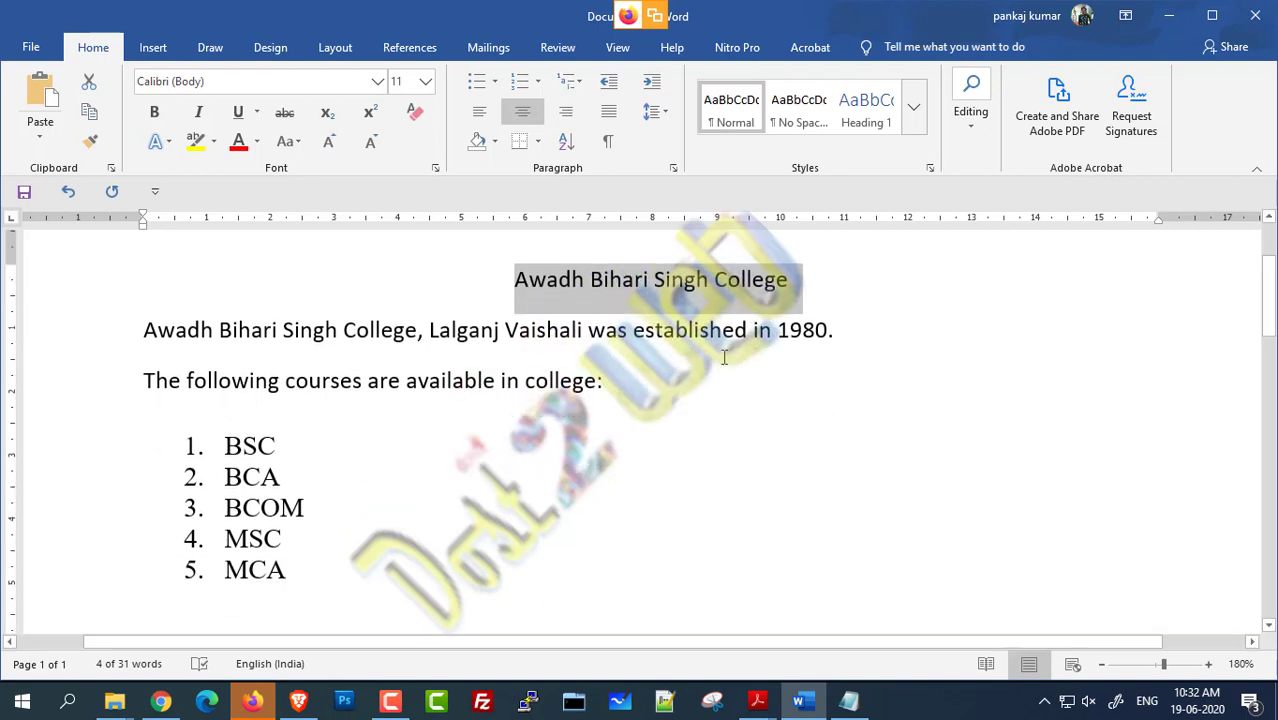
pyautogui.scroll(1, 677, 411)
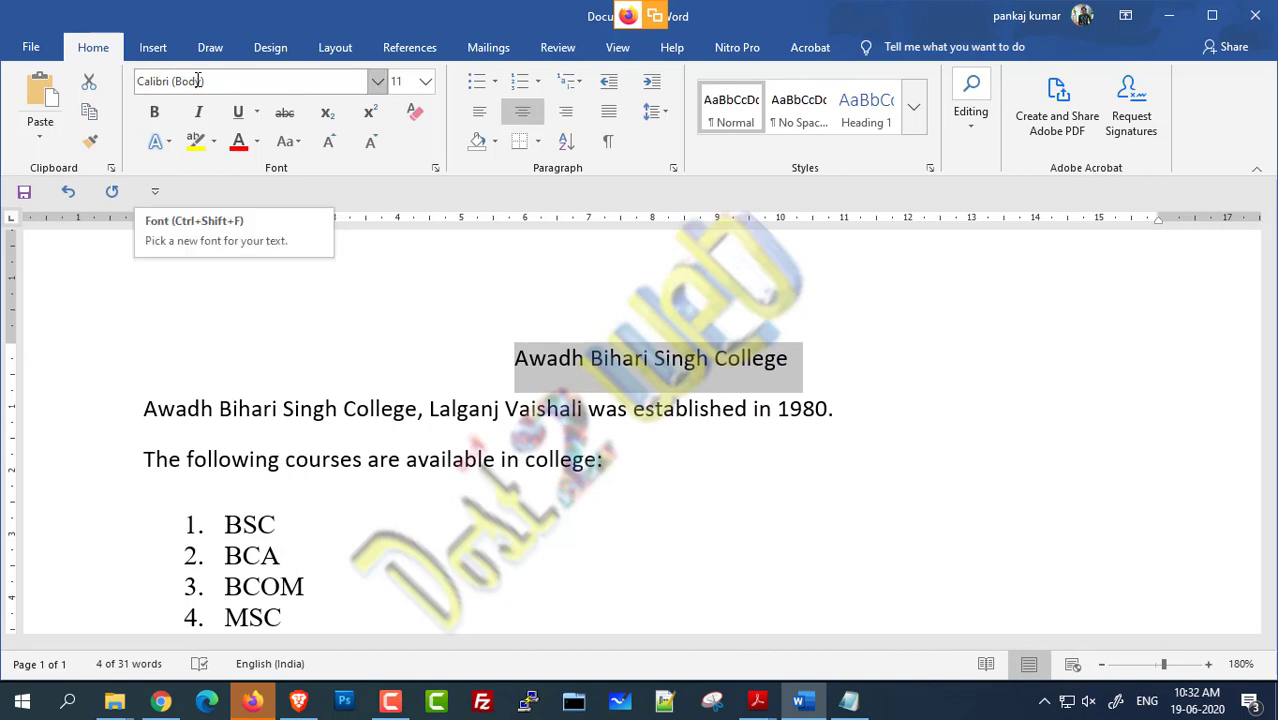
pyautogui.click(377, 86)
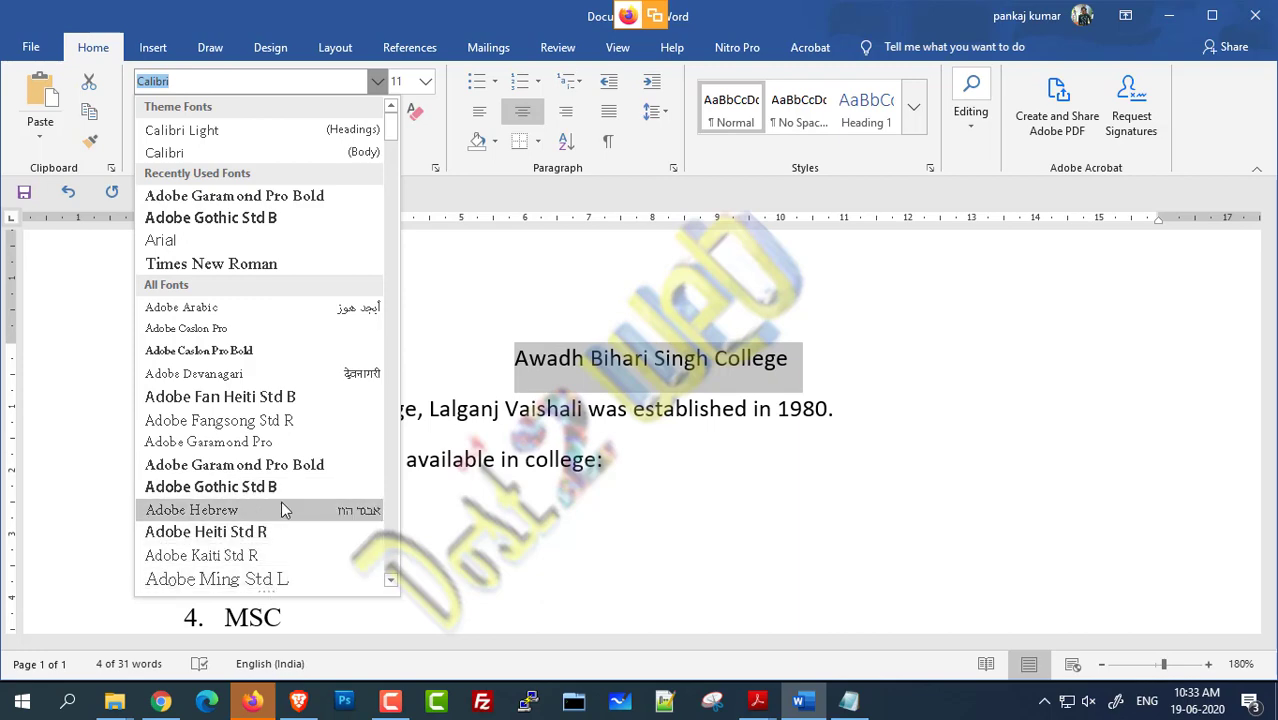
pyautogui.scroll(-4, 281, 500)
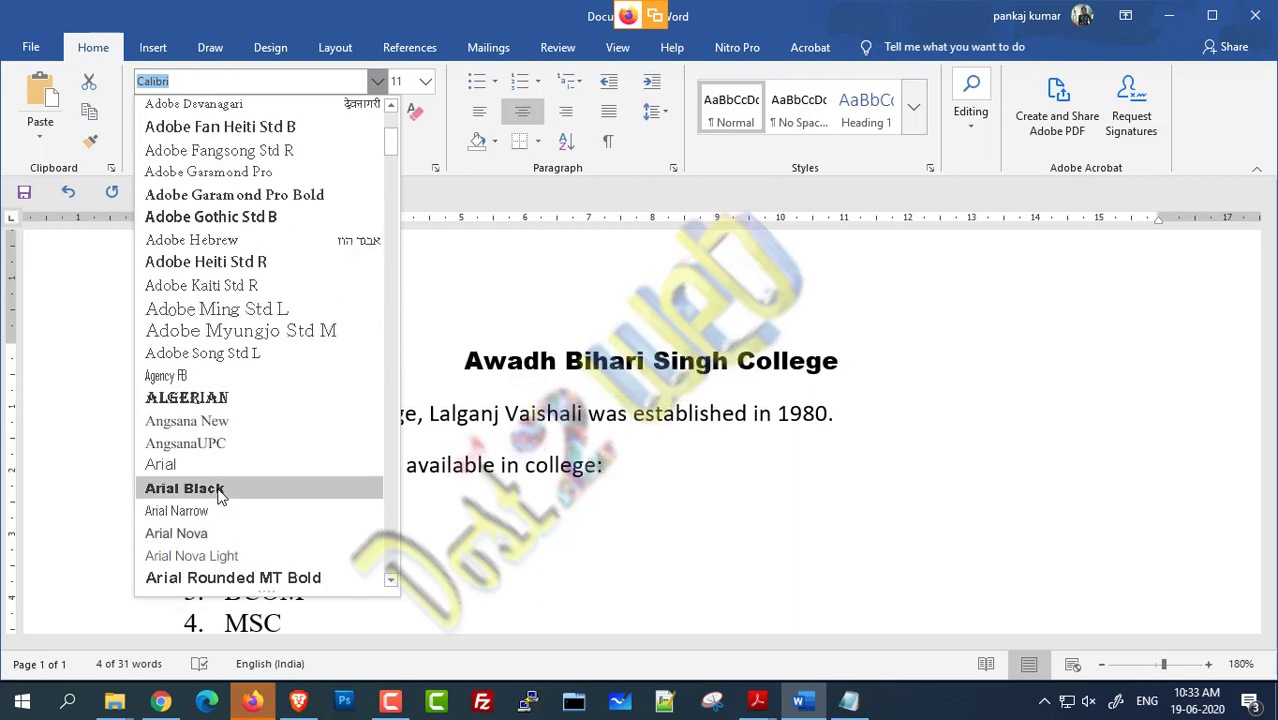
pyautogui.click(218, 490)
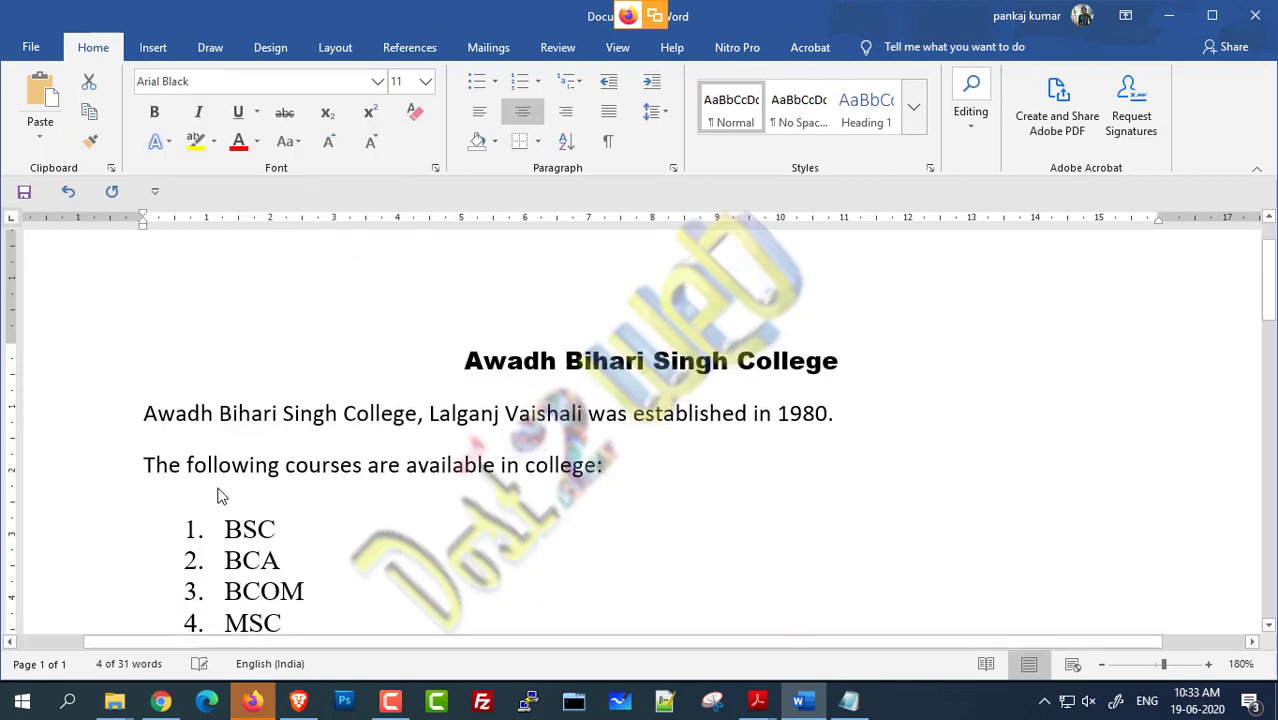
# Step: Underline the college name heading and set its font size to 22
pyautogui.click(487, 367)
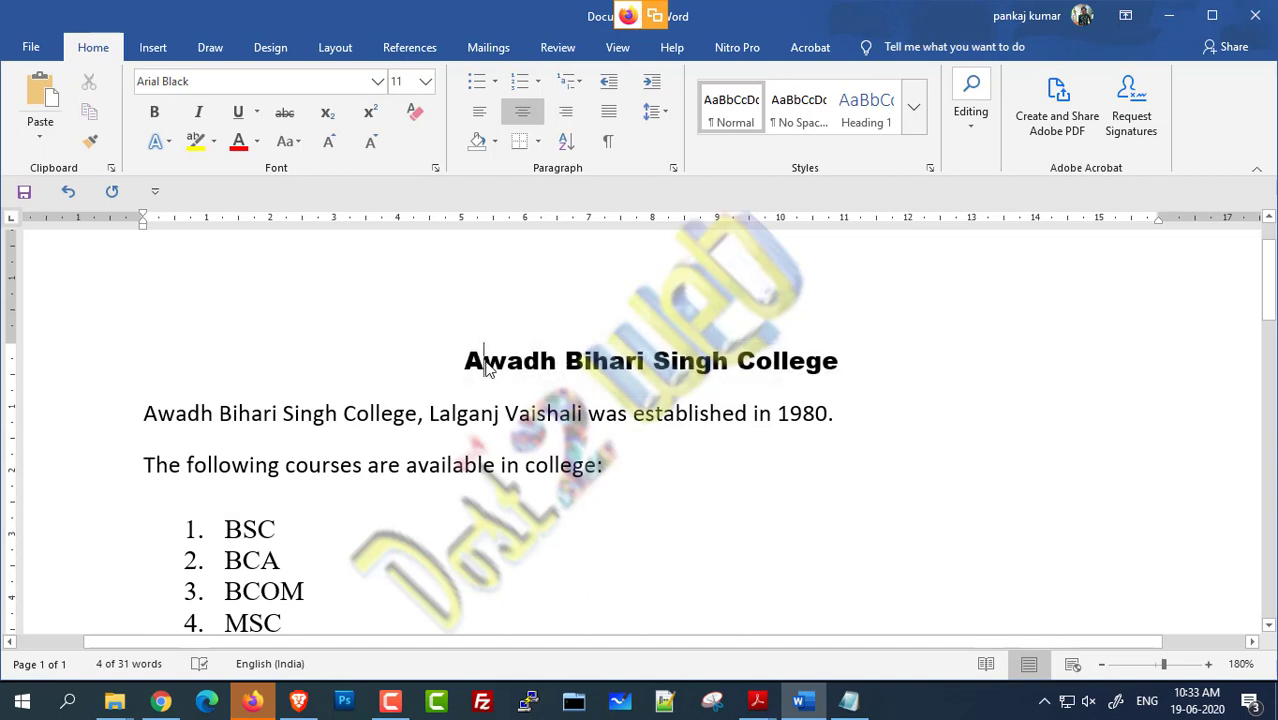
pyautogui.moveTo(458, 360); pyautogui.dragTo(799, 350)
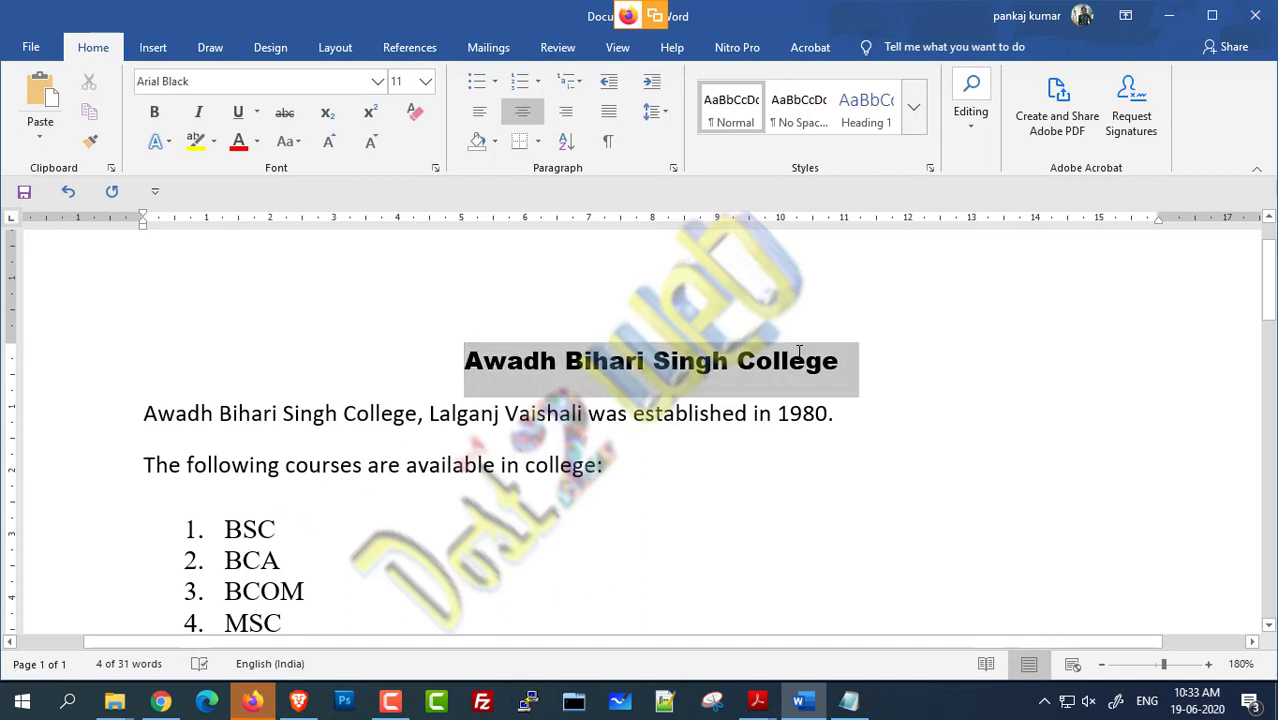
pyautogui.click(541, 409)
pyautogui.moveTo(463, 360); pyautogui.dragTo(852, 362)
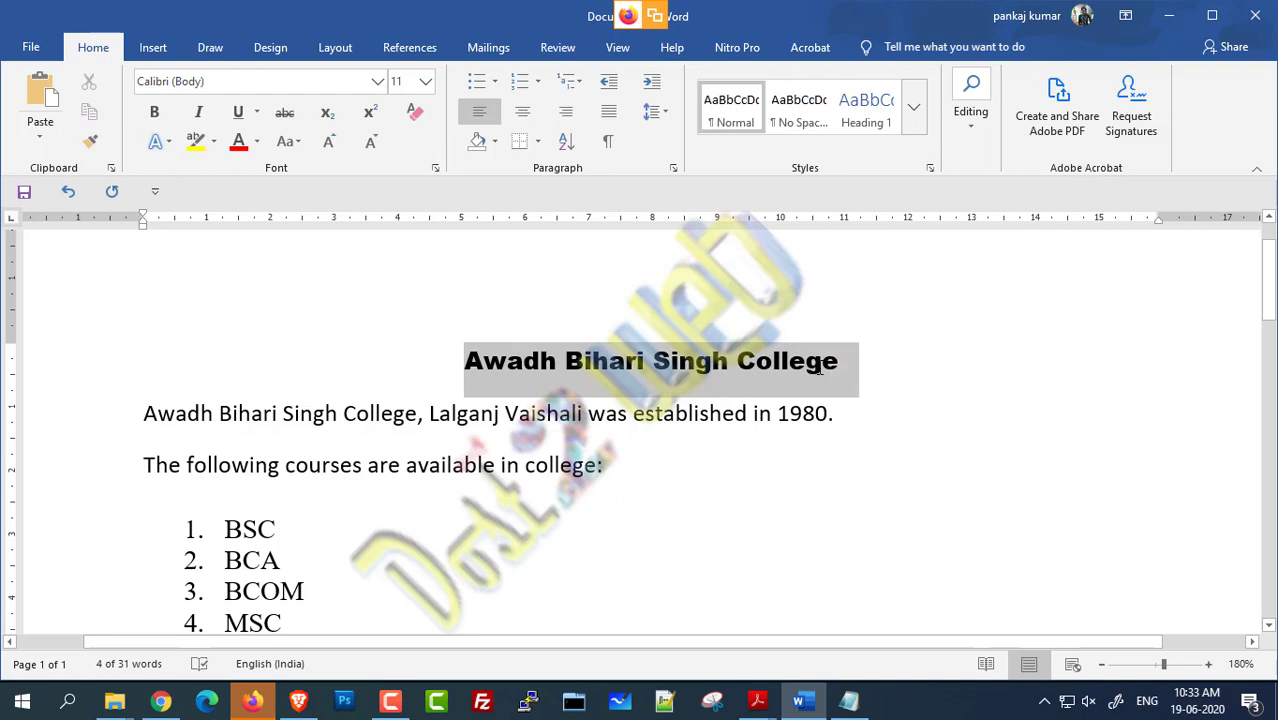
pyautogui.click(238, 117)
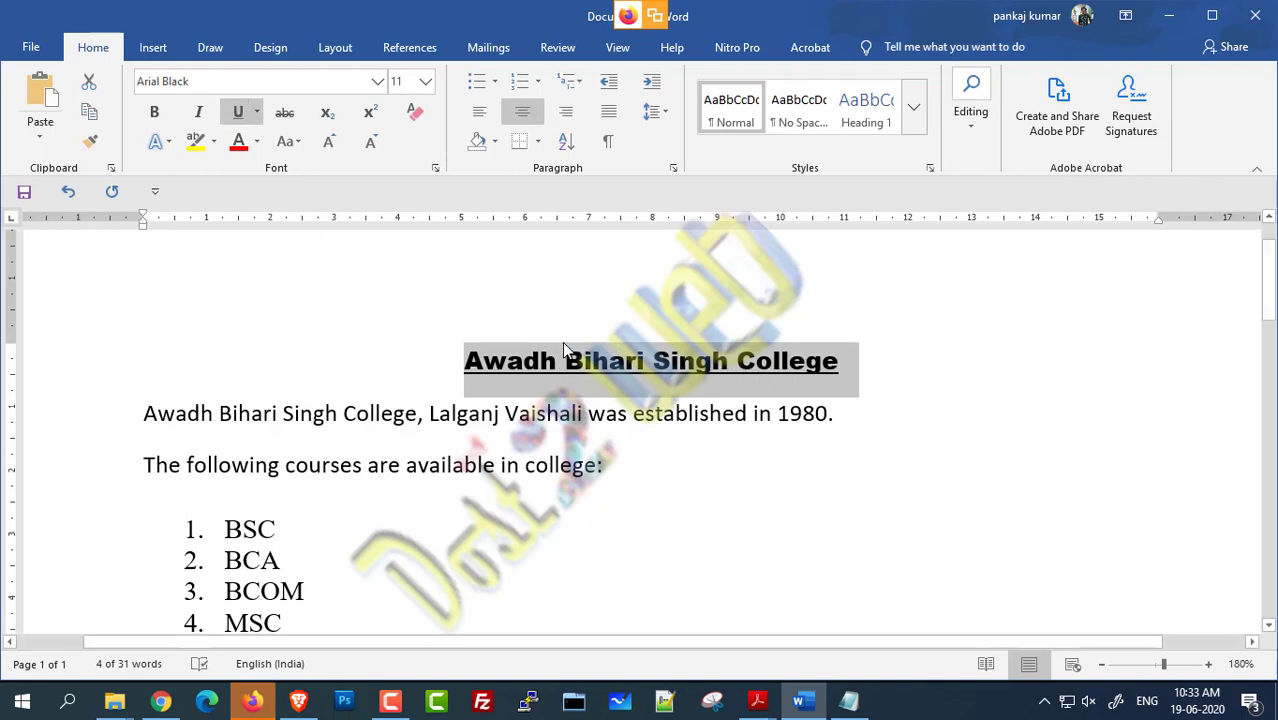
pyautogui.click(426, 82)
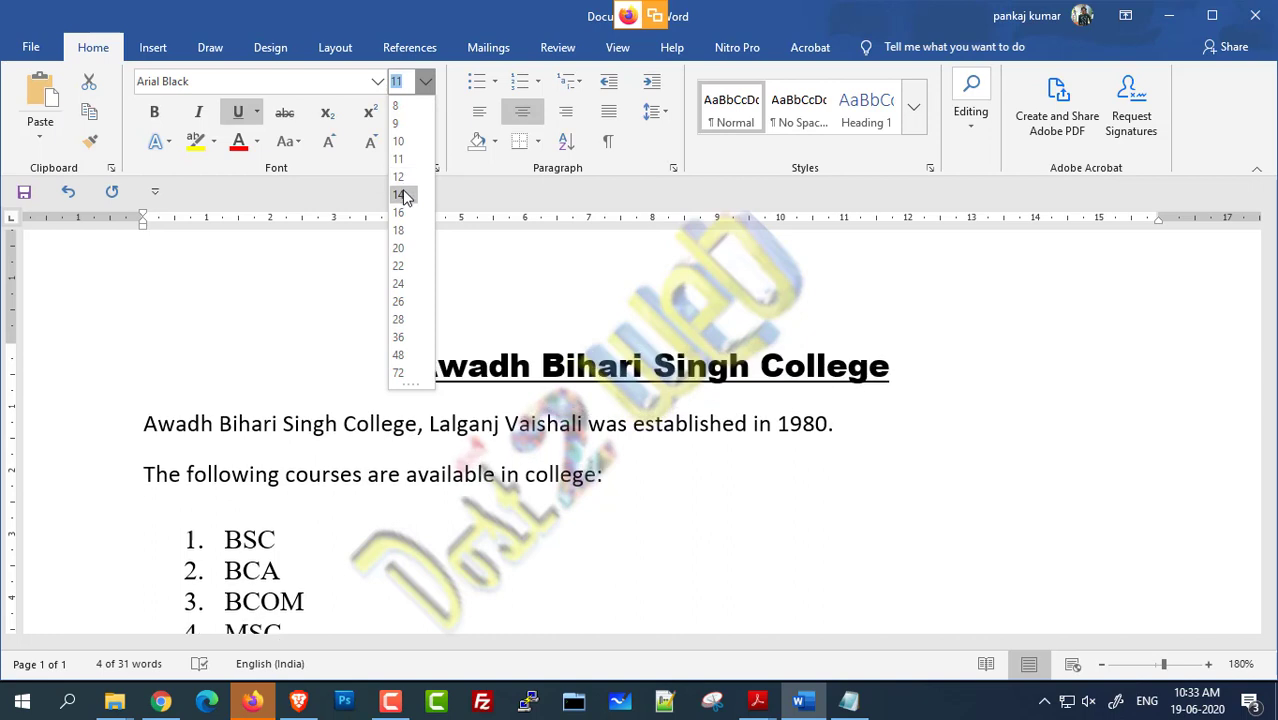
pyautogui.click(398, 266)
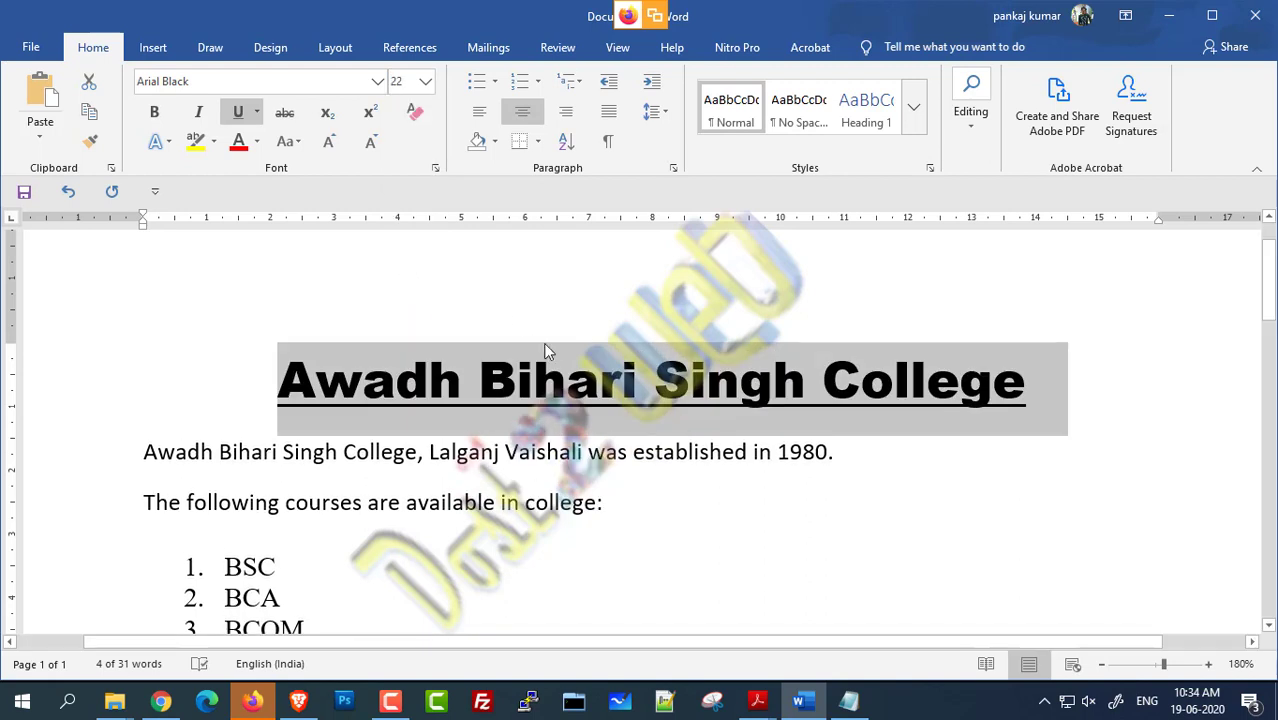
pyautogui.click(518, 378)
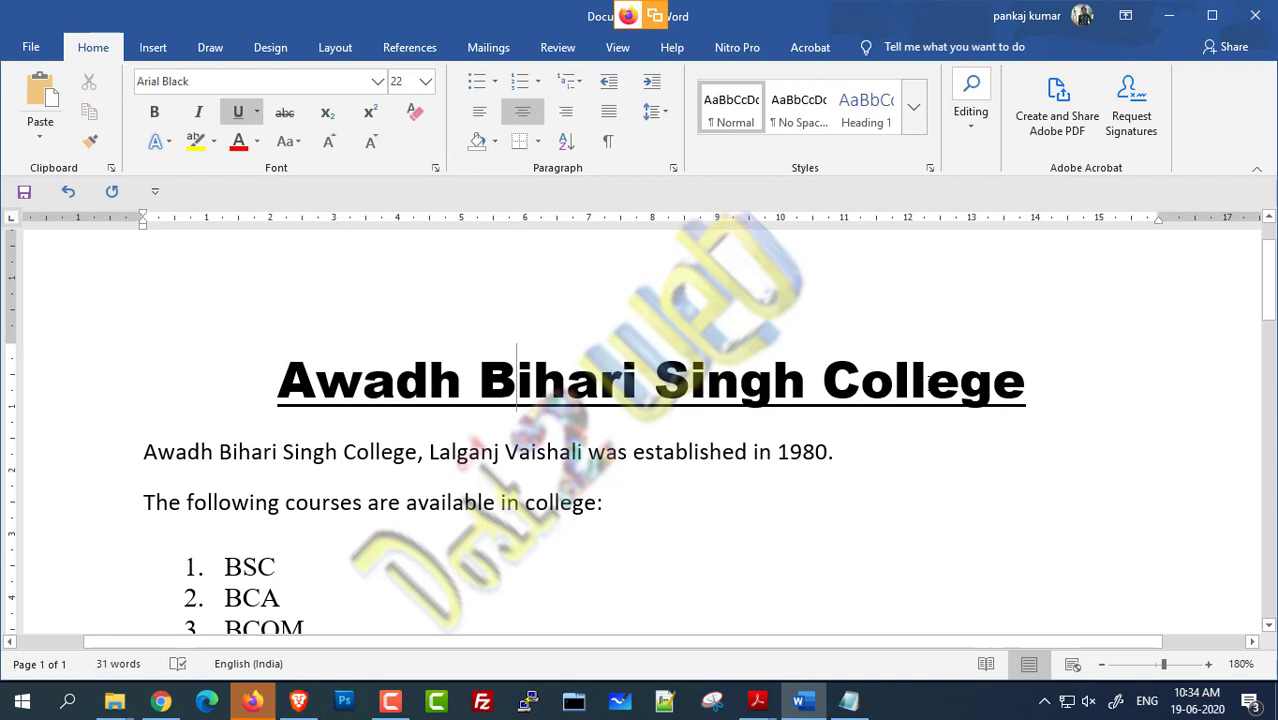
# Step: Color the whole college name heading bright blue, chosen from the standard palette of additional font colors
pyautogui.scroll(-1, 848, 366)
pyautogui.scroll(2, 511, 396)
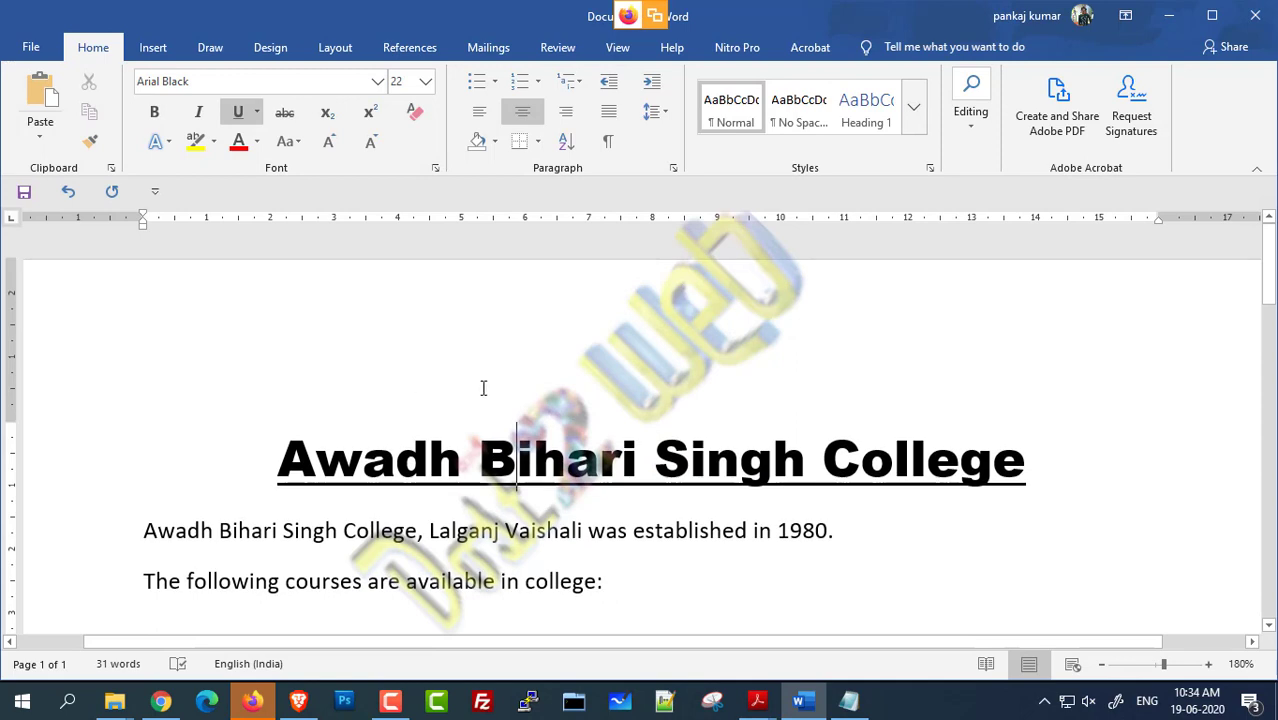
pyautogui.scroll(-1, 485, 388)
pyautogui.keyDown('shift'); pyautogui.click(265, 380); pyautogui.keyUp('shift')
pyautogui.moveTo(530, 380); pyautogui.dragTo(1048, 383)
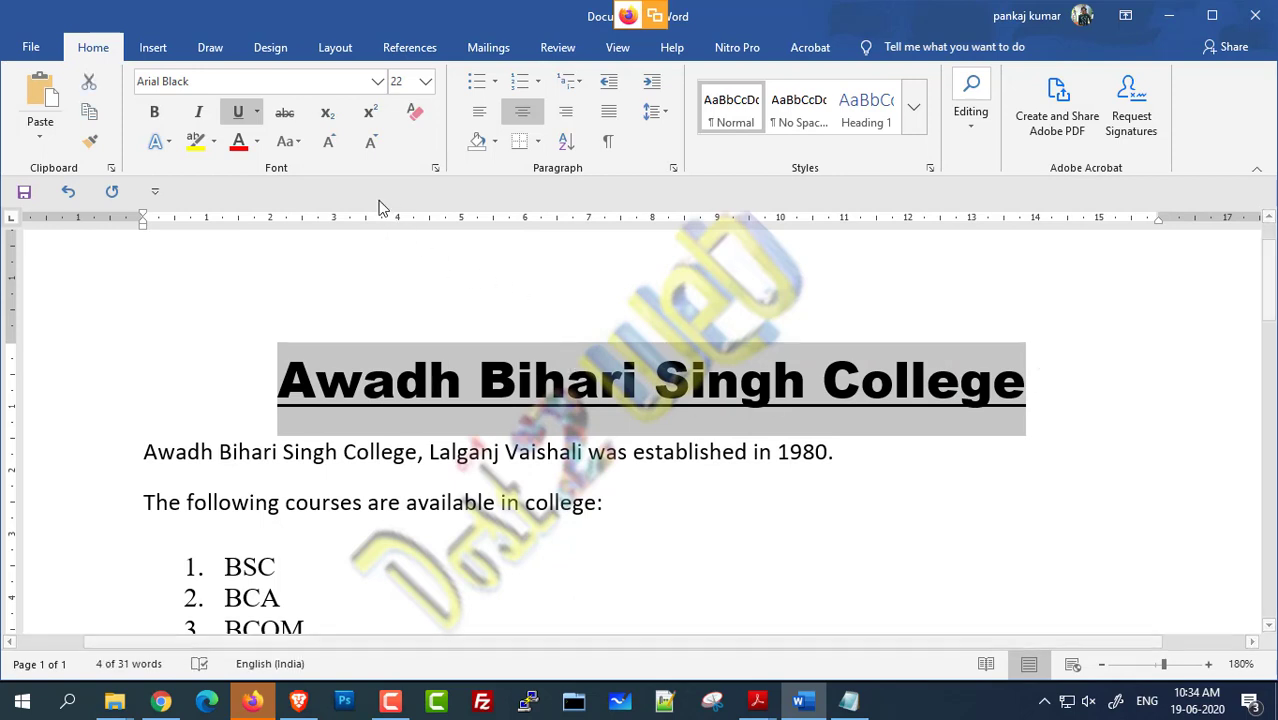
pyautogui.click(256, 142)
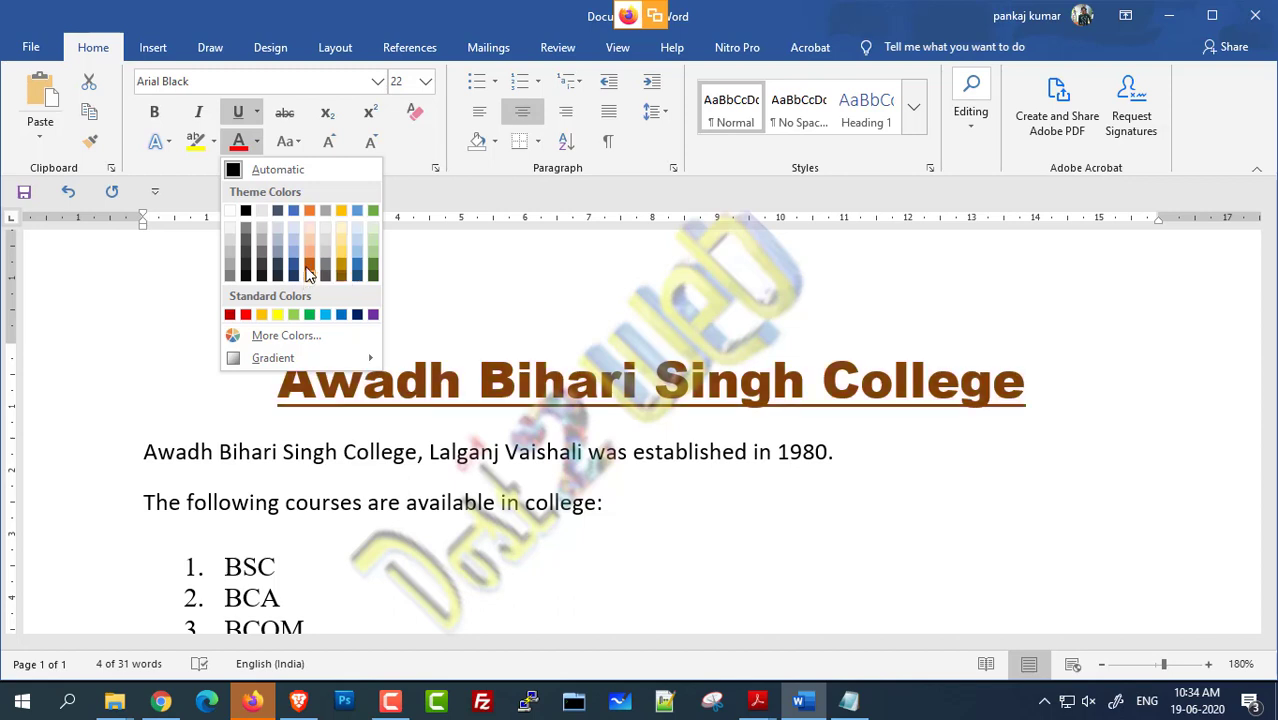
pyautogui.click(286, 336)
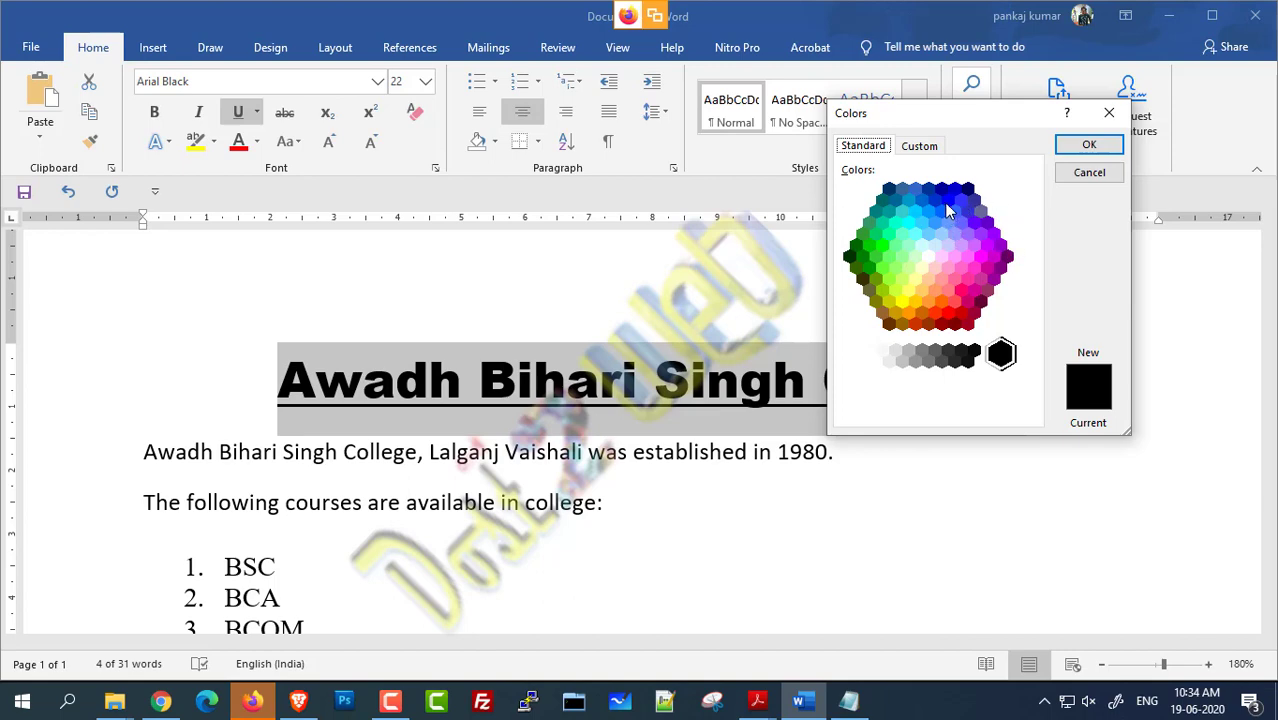
pyautogui.click(947, 201)
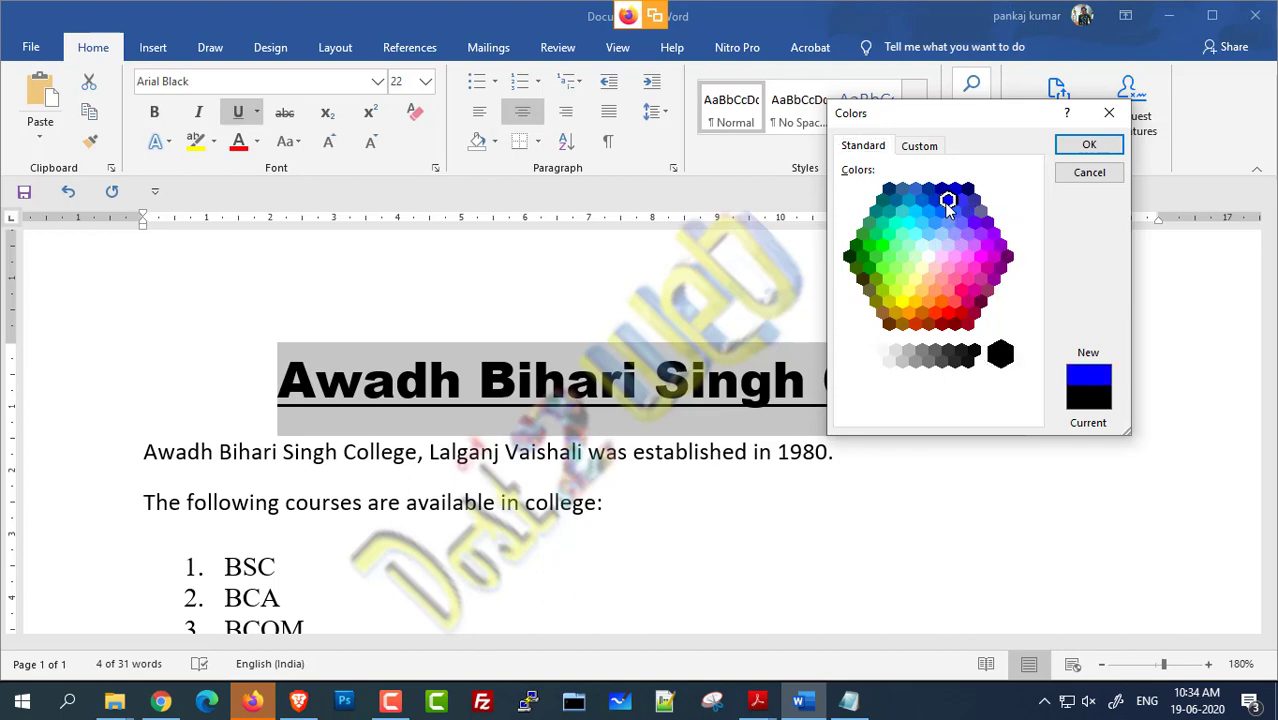
pyautogui.click(1084, 143)
pyautogui.click(433, 370)
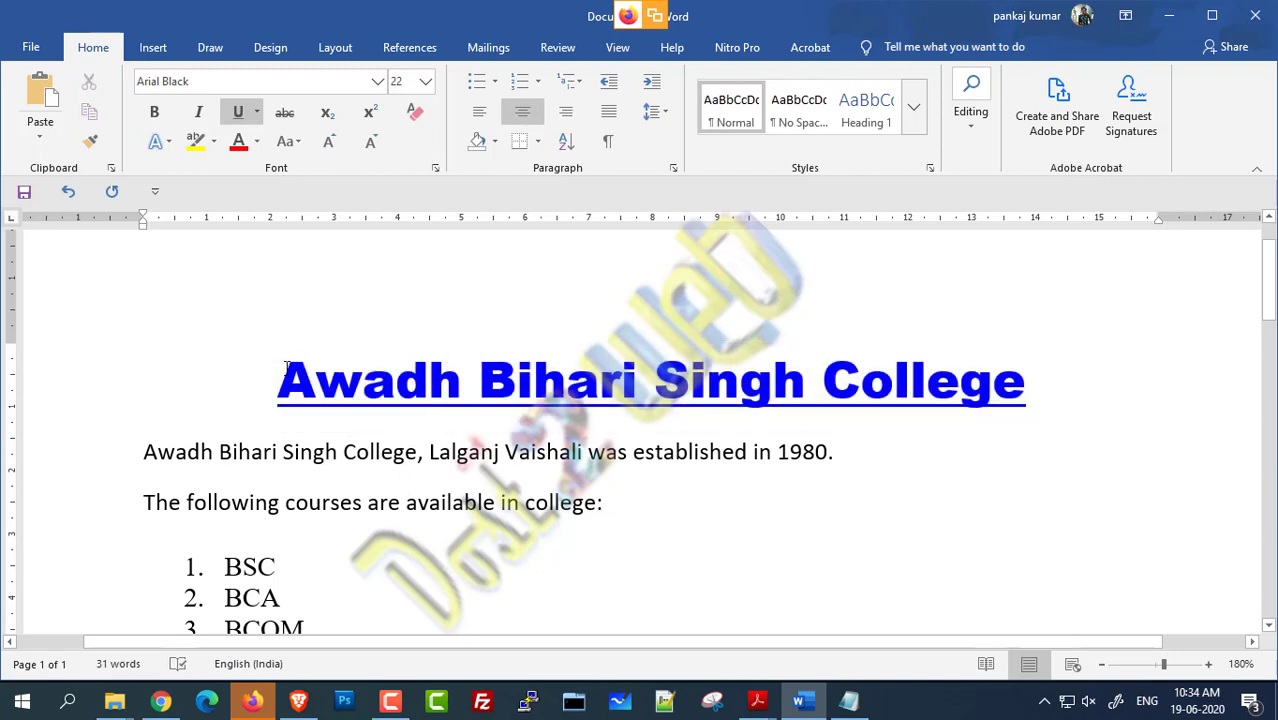
# Step: Convert the college name heading to UPPERCASE
pyautogui.moveTo(282, 368); pyautogui.dragTo(953, 373)
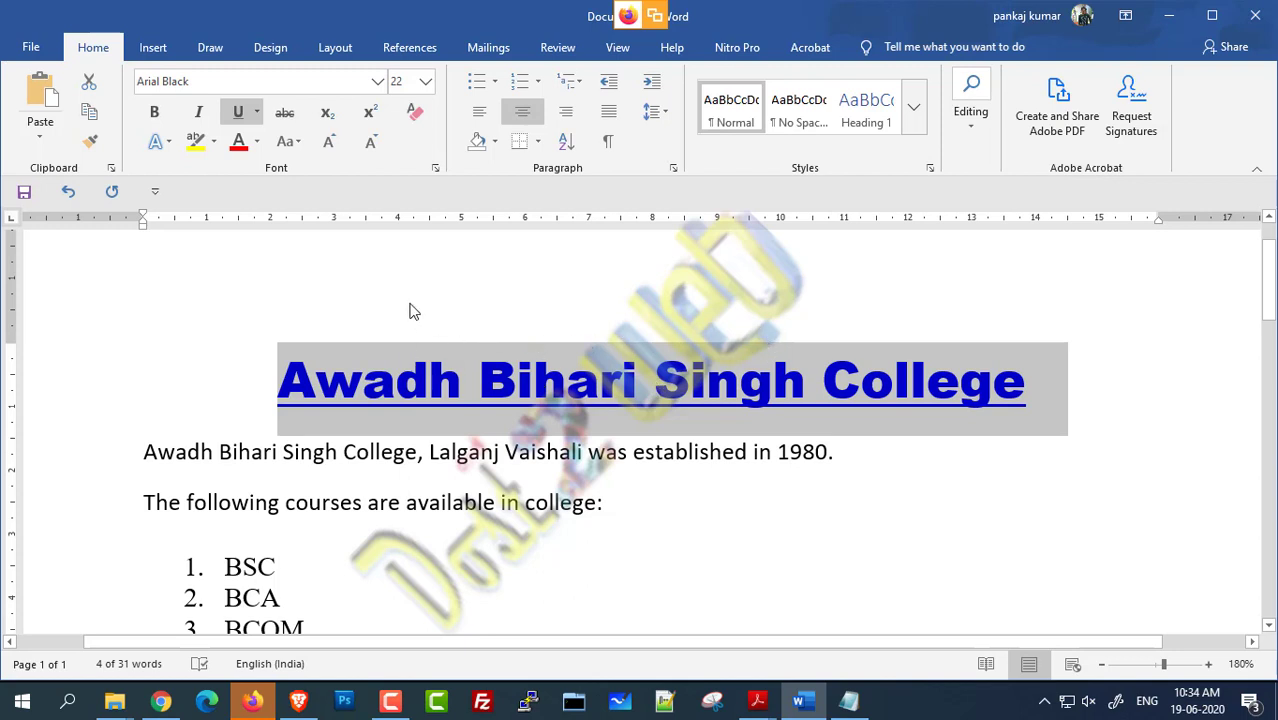
pyautogui.click(299, 146)
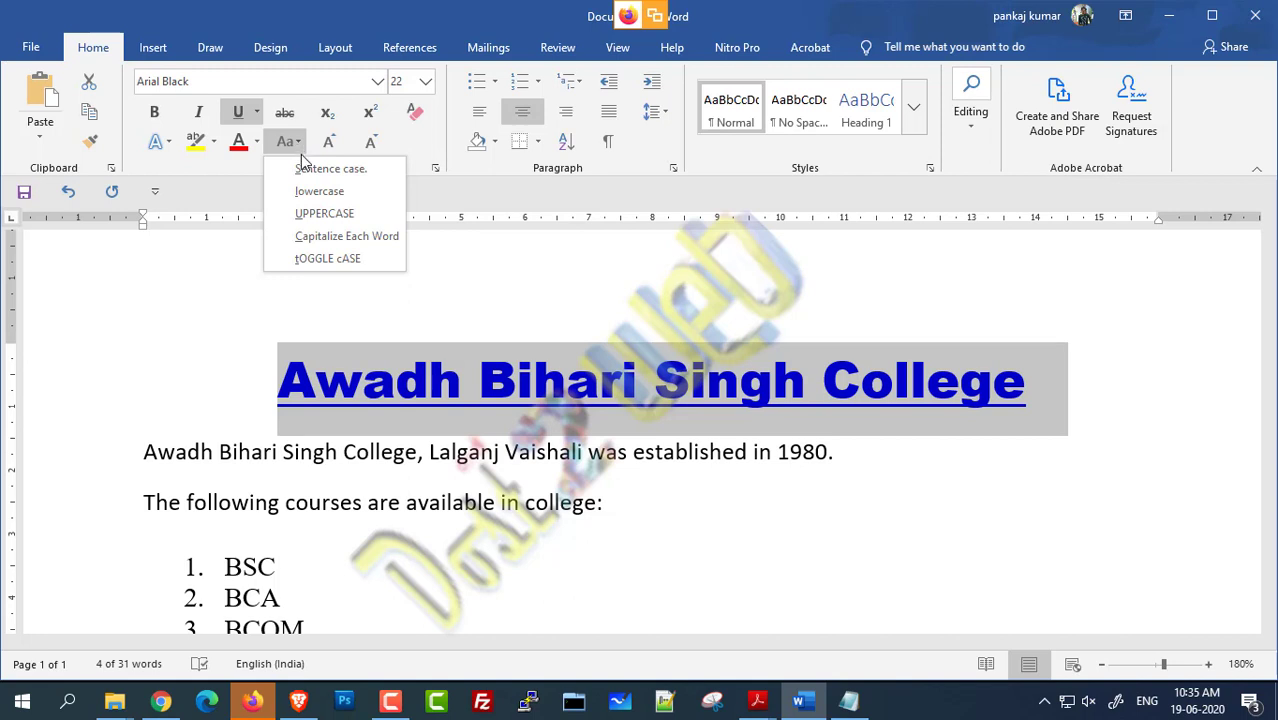
pyautogui.click(318, 222)
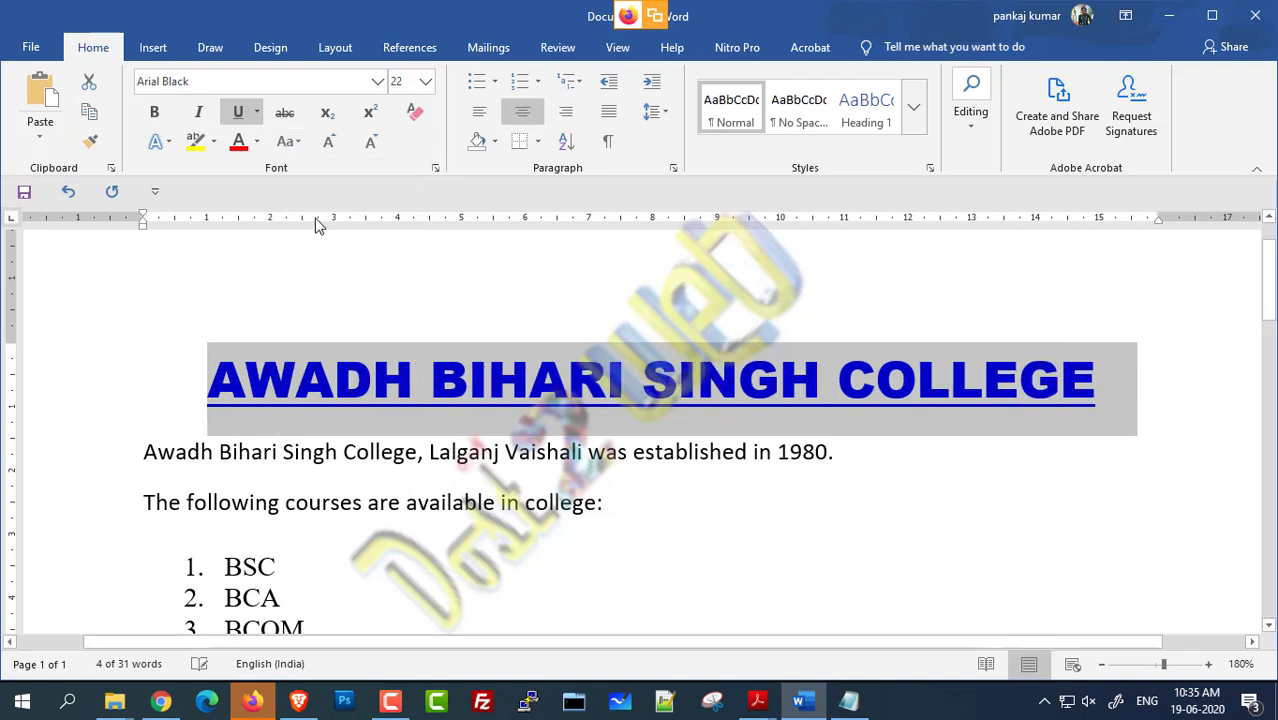
pyautogui.click(1110, 412)
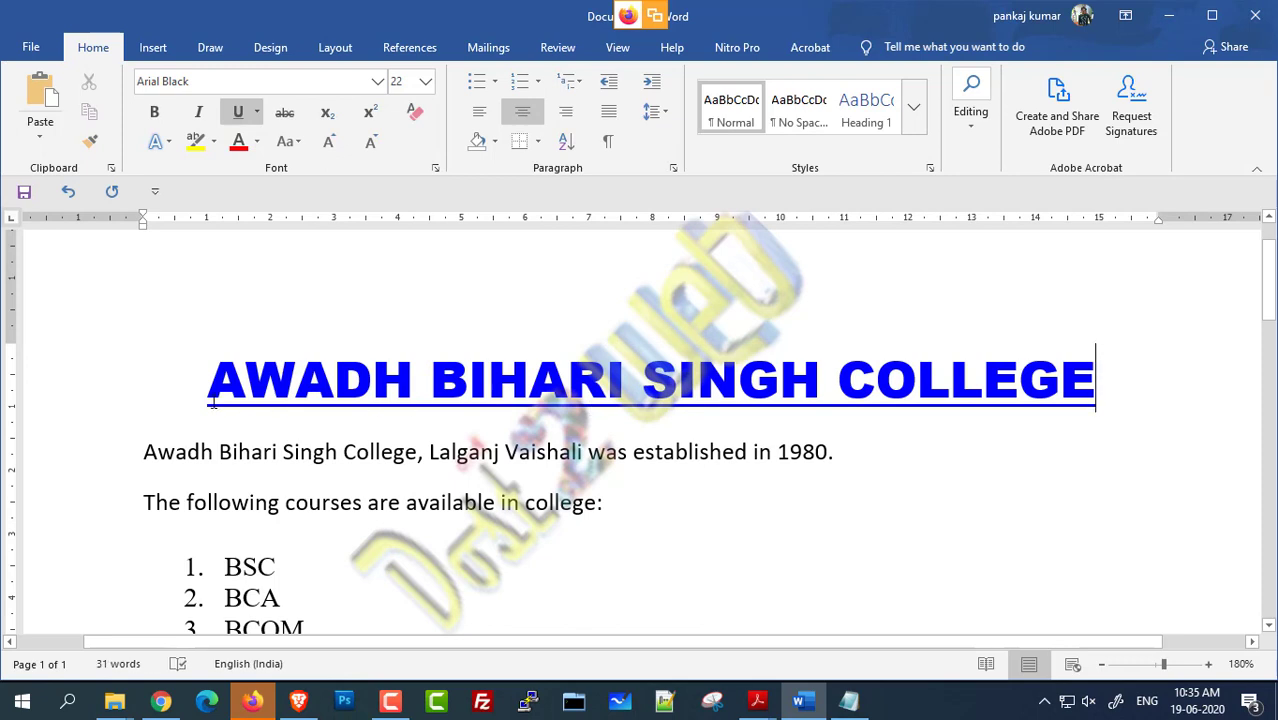
pyautogui.moveTo(212, 402); pyautogui.dragTo(1085, 397)
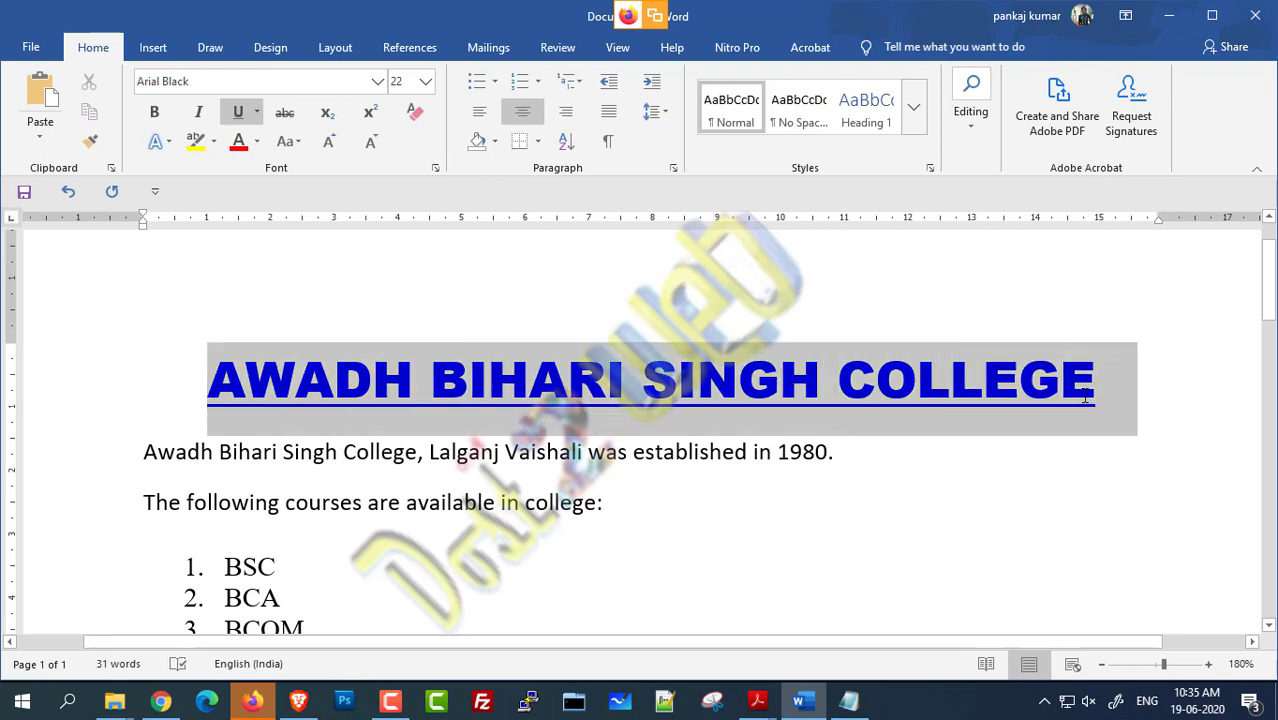
# Step: Make the line "The following courses are available in college:" bold
pyautogui.scroll(-2, 385, 393)
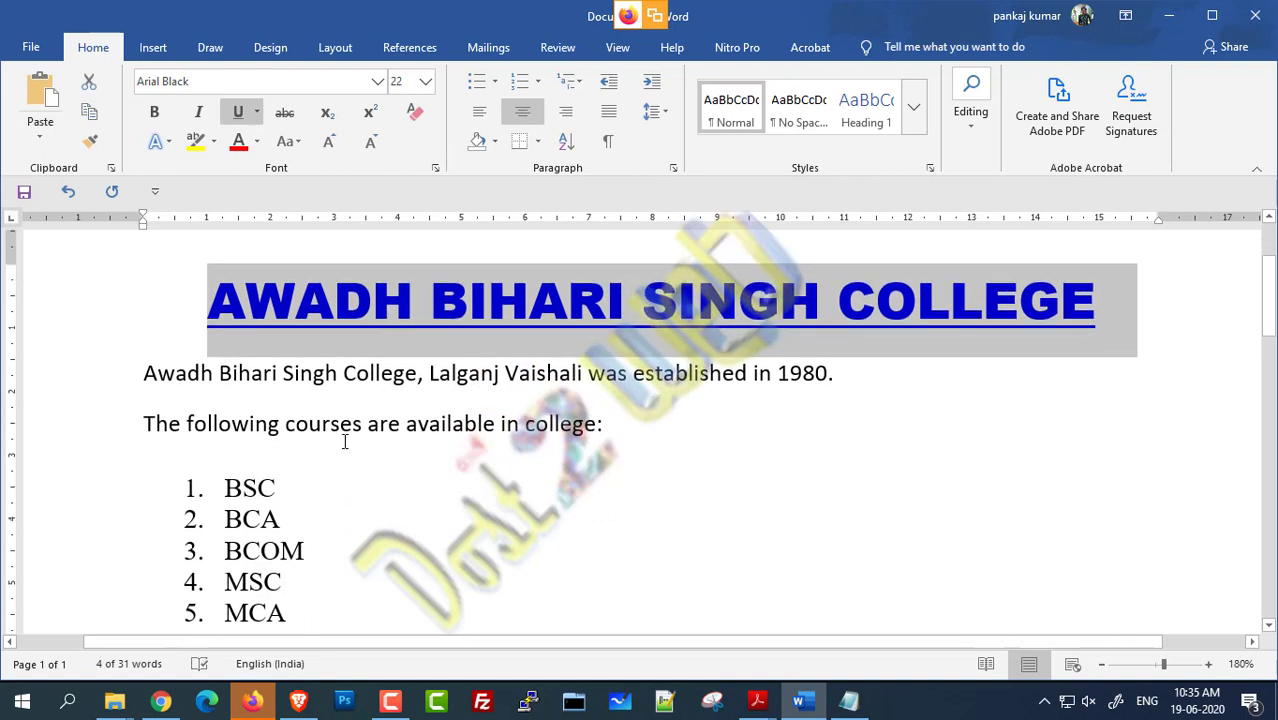
pyautogui.click(288, 480)
pyautogui.moveTo(142, 425); pyautogui.dragTo(605, 421)
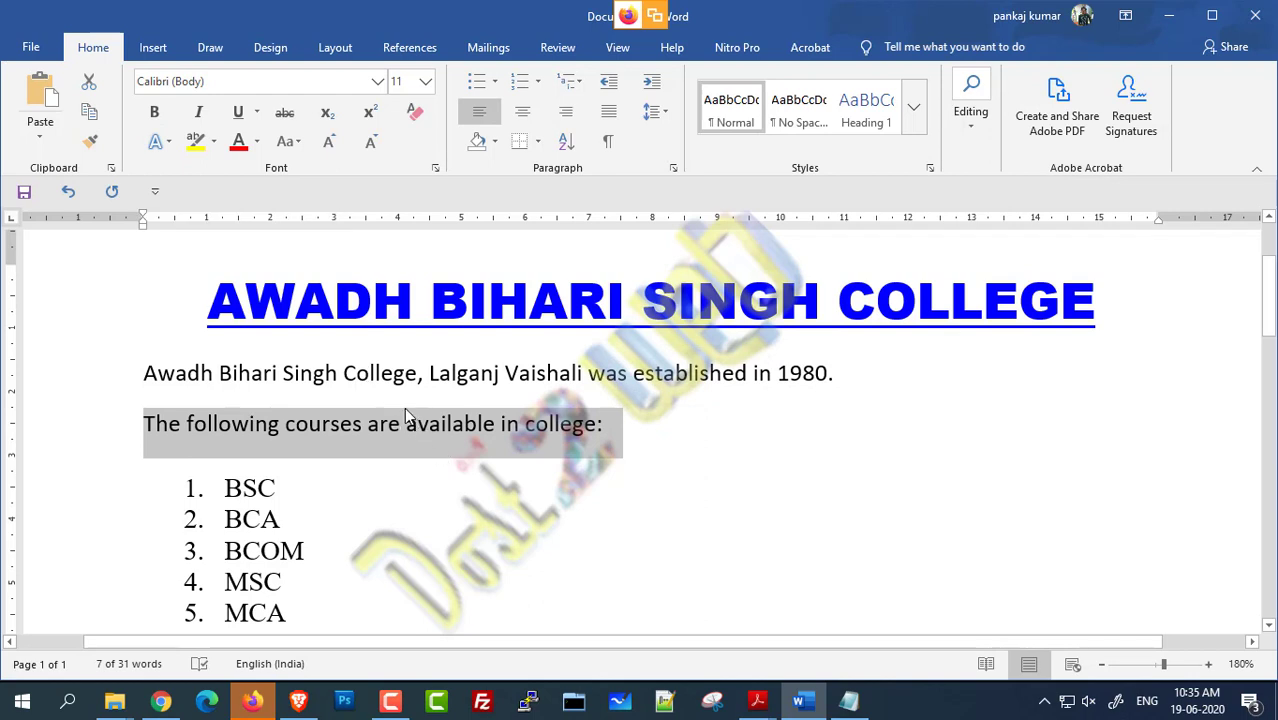
pyautogui.click(155, 113)
pyautogui.click(505, 486)
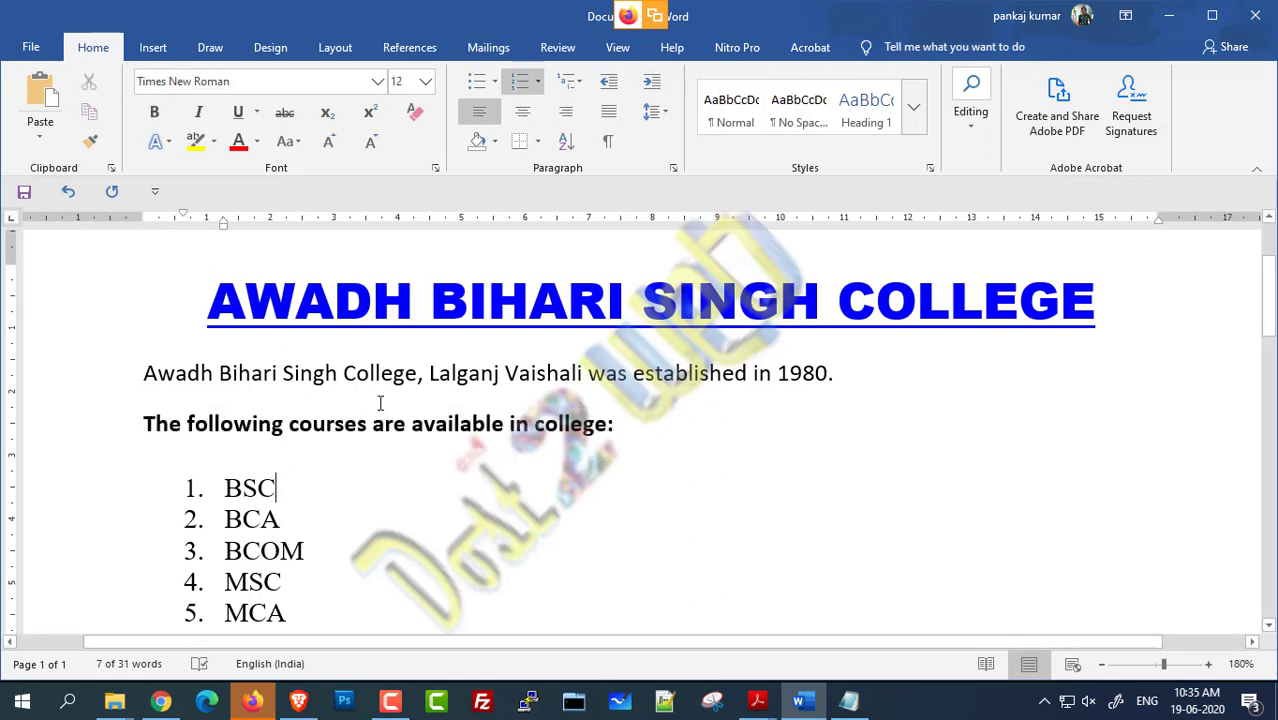
# Step: Change the font of all text below the heading, from the establishment sentence through the MCA list item, to Times New Roman
pyautogui.scroll(-3, 305, 380)
pyautogui.scroll(2, 200, 330)
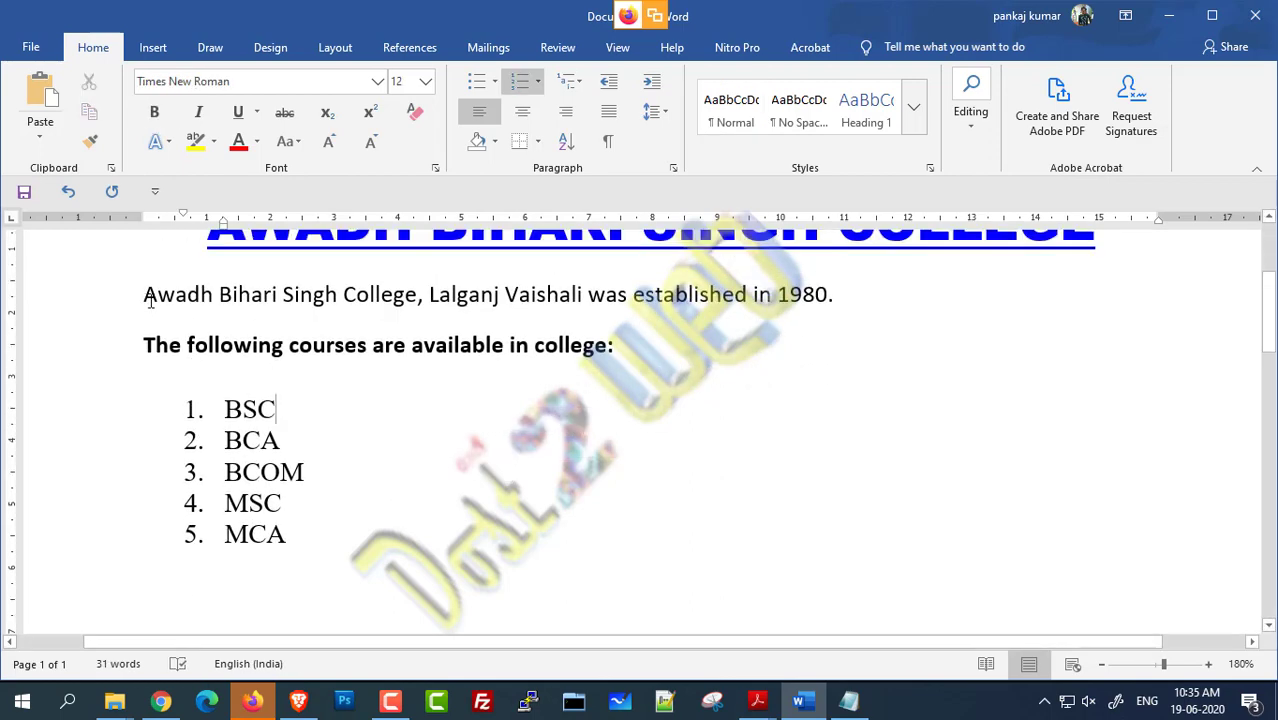
pyautogui.moveTo(148, 296); pyautogui.dragTo(310, 545)
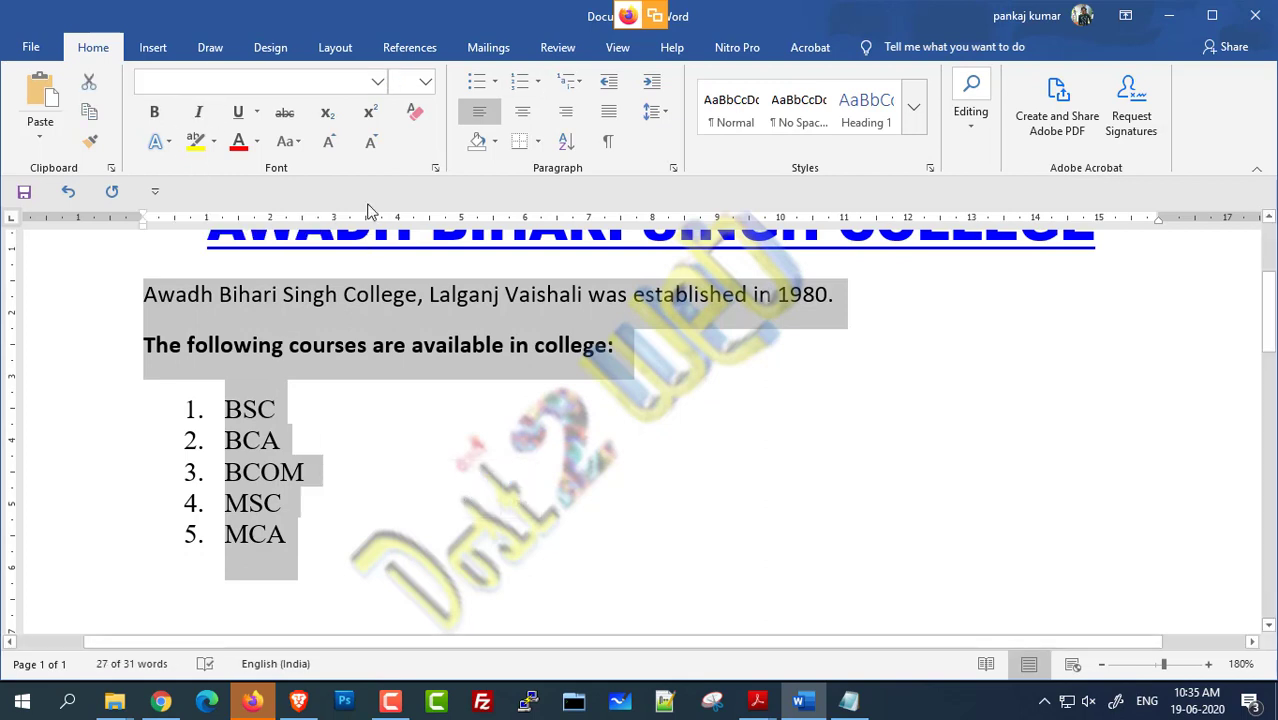
pyautogui.click(378, 83)
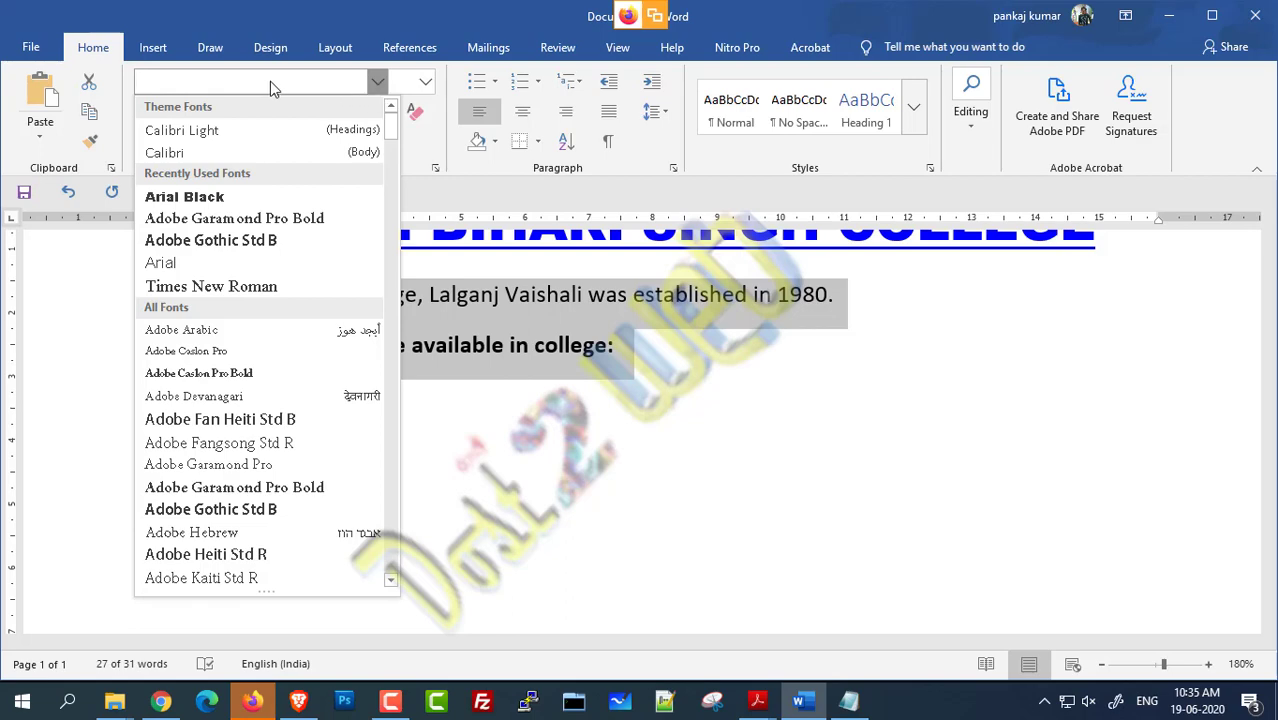
pyautogui.scroll(-7, 308, 345)
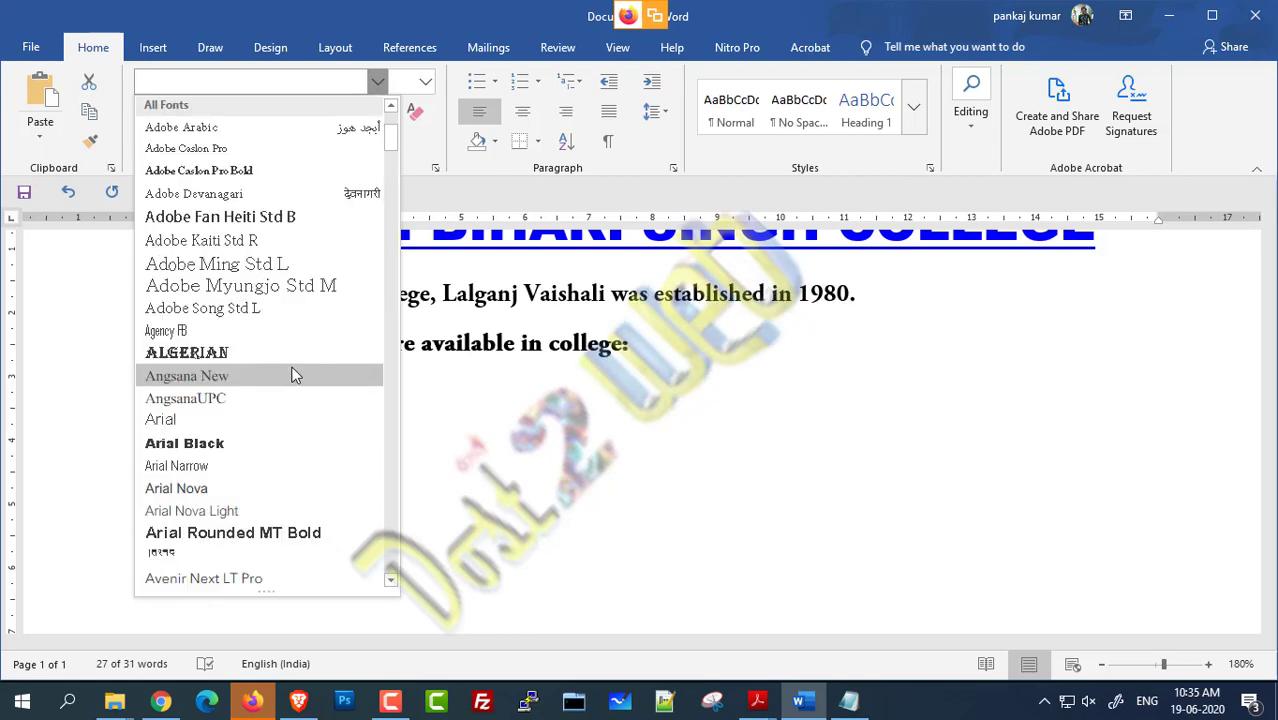
pyautogui.scroll(1, 295, 377)
pyautogui.scroll(-3, 295, 377)
pyautogui.scroll(7, 295, 377)
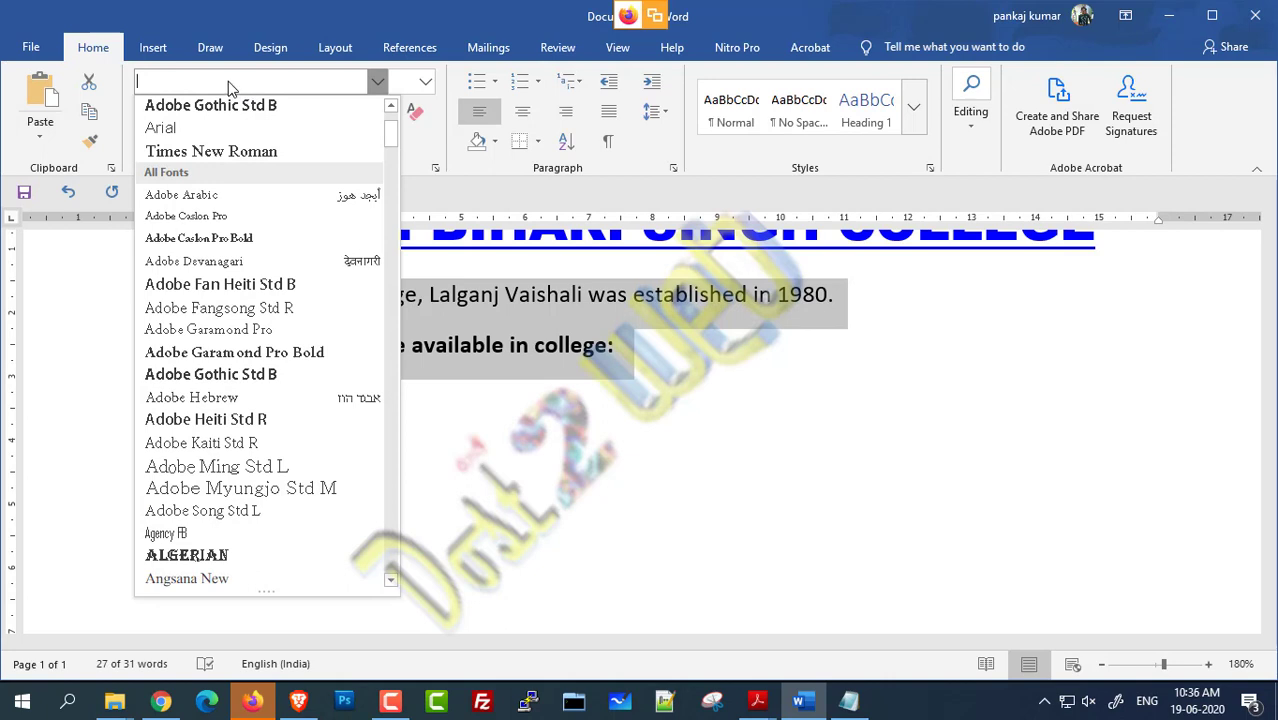
pyautogui.click(240, 153)
pyautogui.click(408, 386)
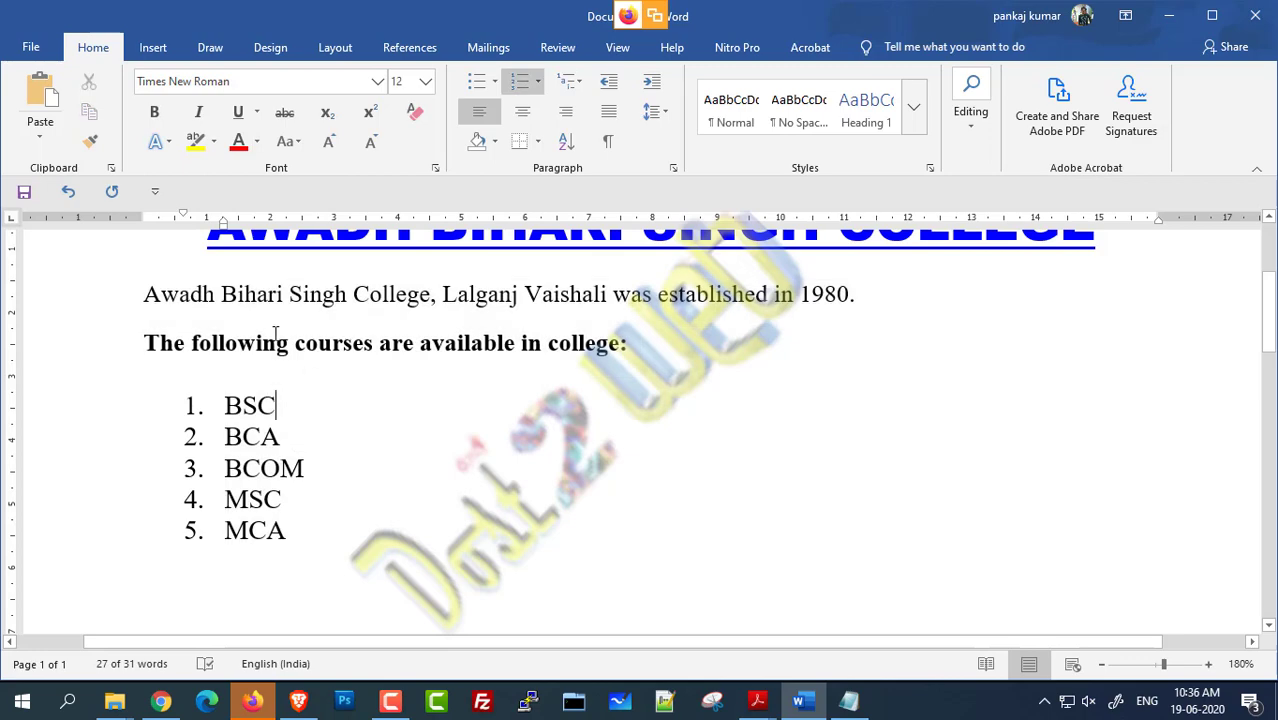
# Step: End the numbered course list after MCA and add the line "College Address:" below it
pyautogui.scroll(1, 277, 330)
pyautogui.scroll(3, 531, 342)
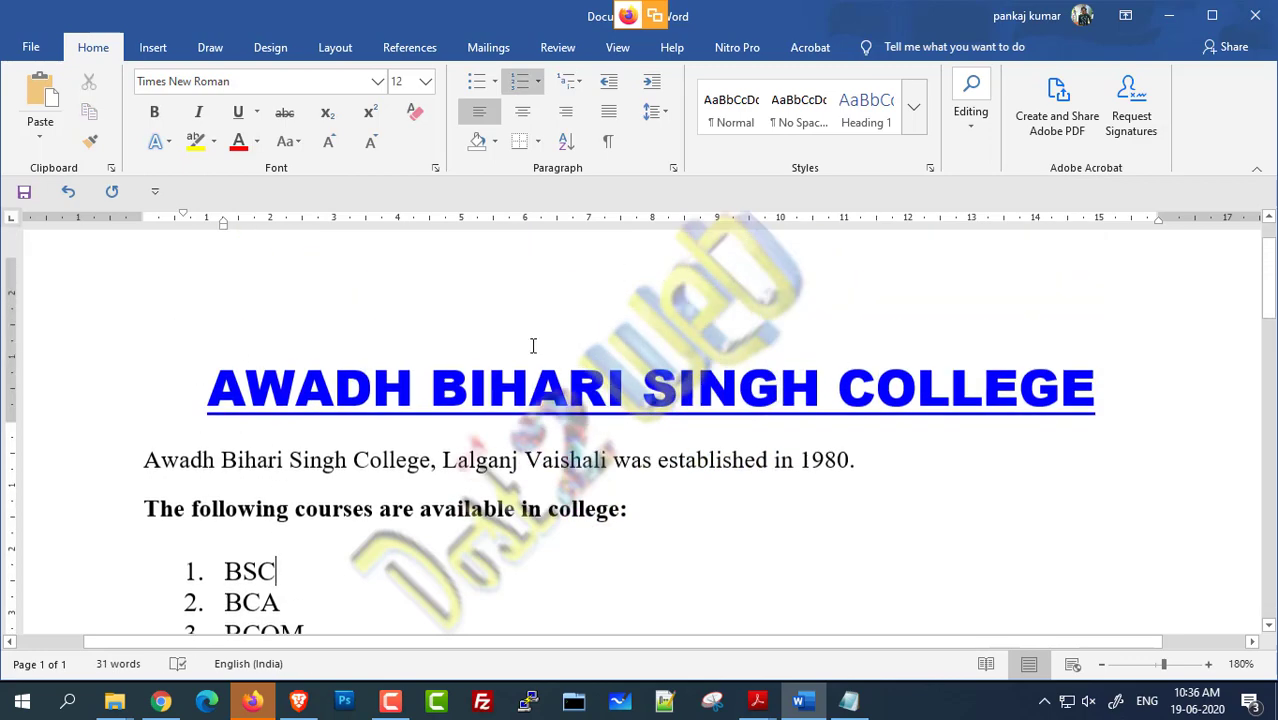
pyautogui.scroll(-7, 533, 346)
pyautogui.scroll(4, 456, 379)
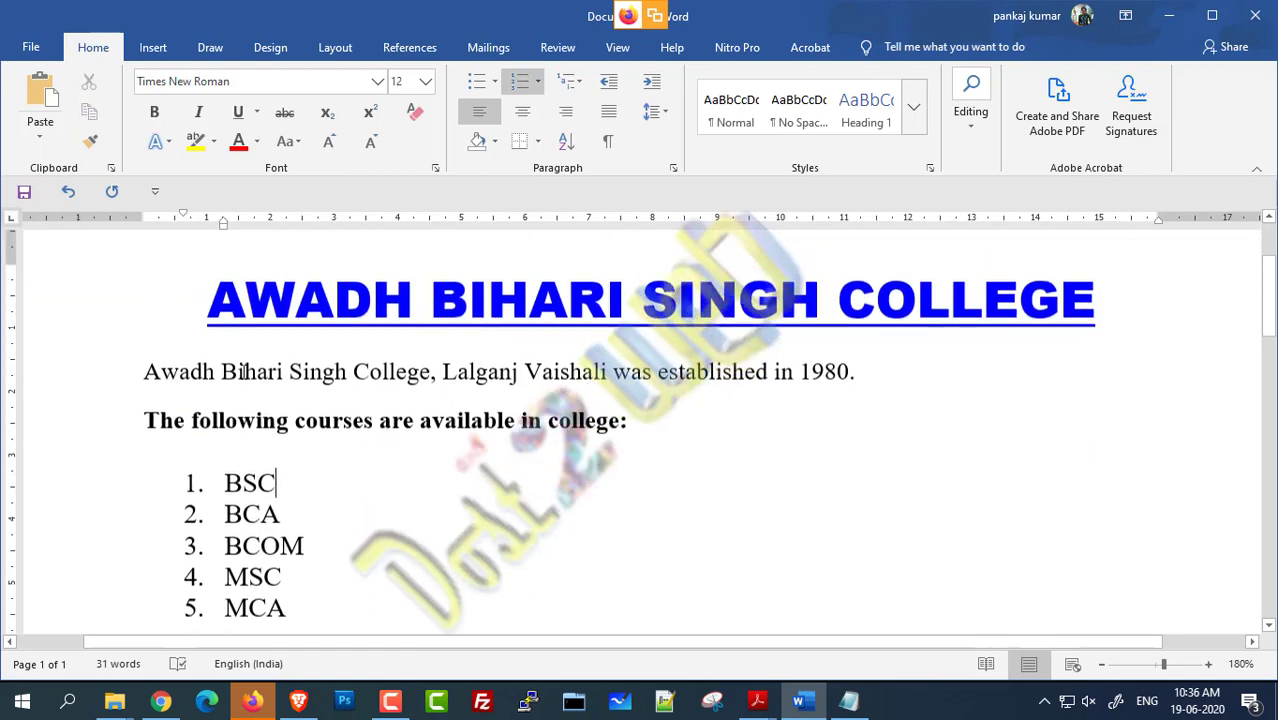
pyautogui.scroll(-3, 370, 540)
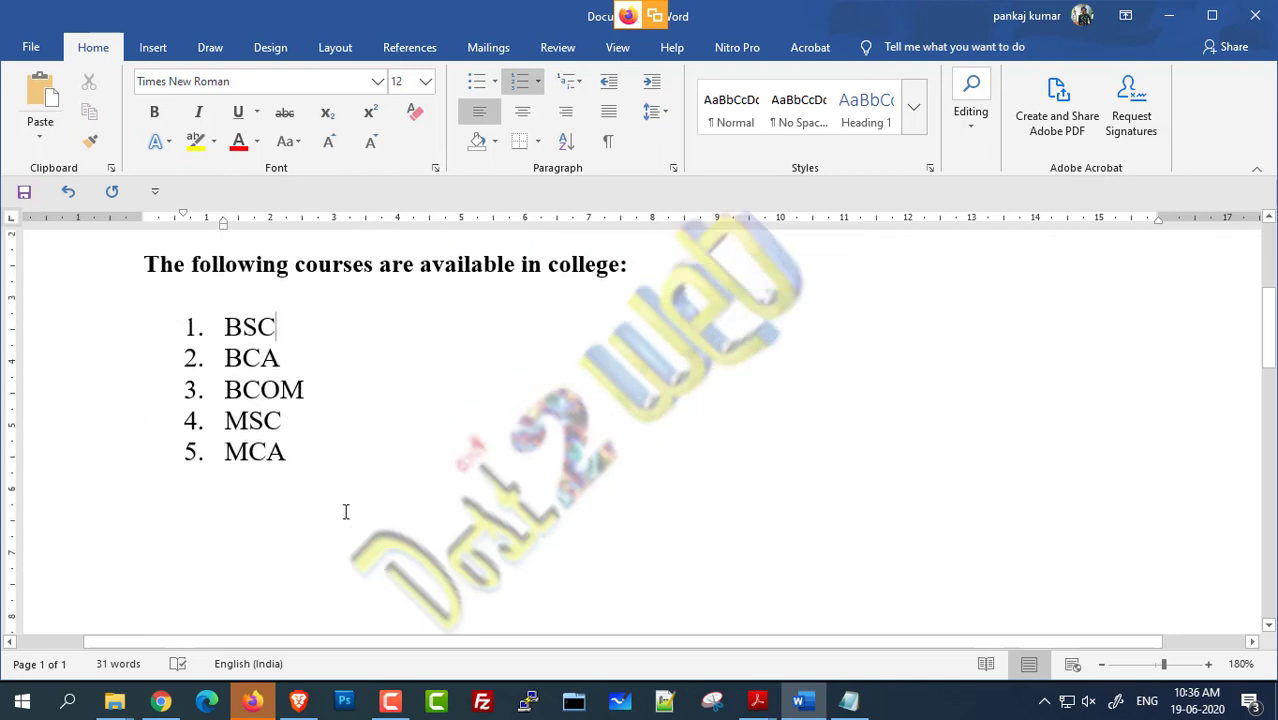
pyautogui.click(315, 455)
pyautogui.press('Return')
pyautogui.press('Return')
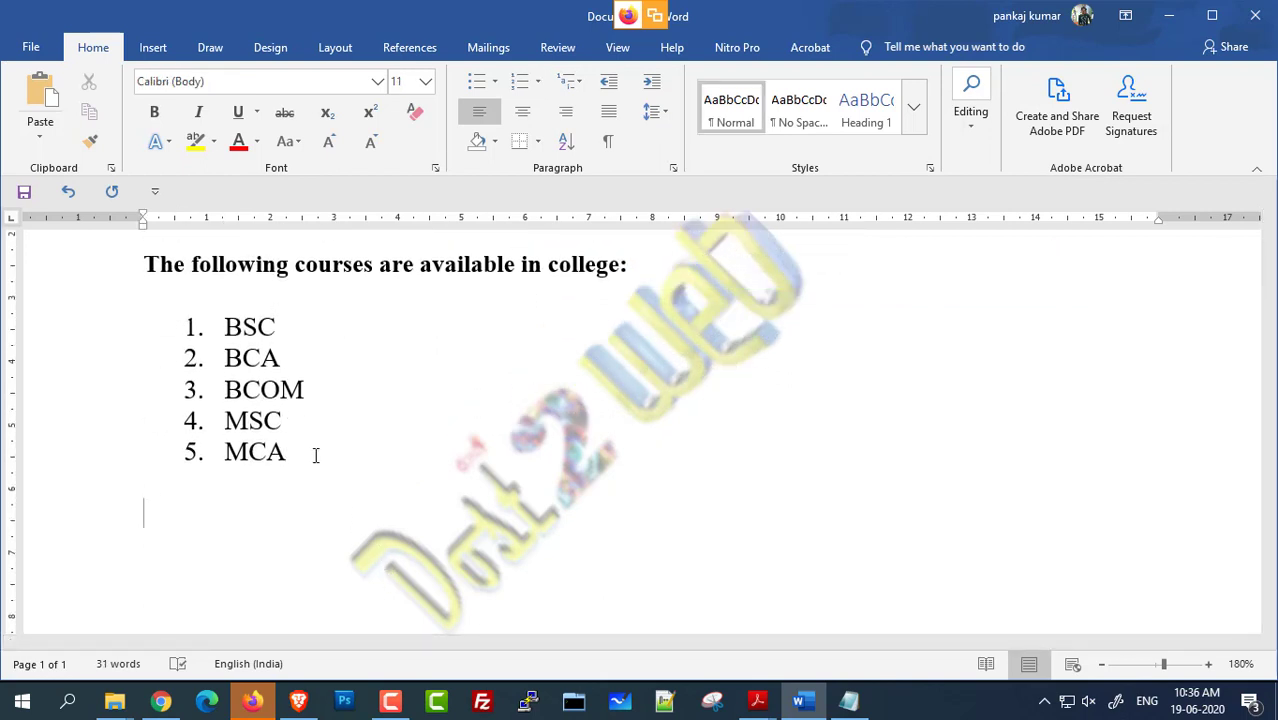
pyautogui.write('College ')
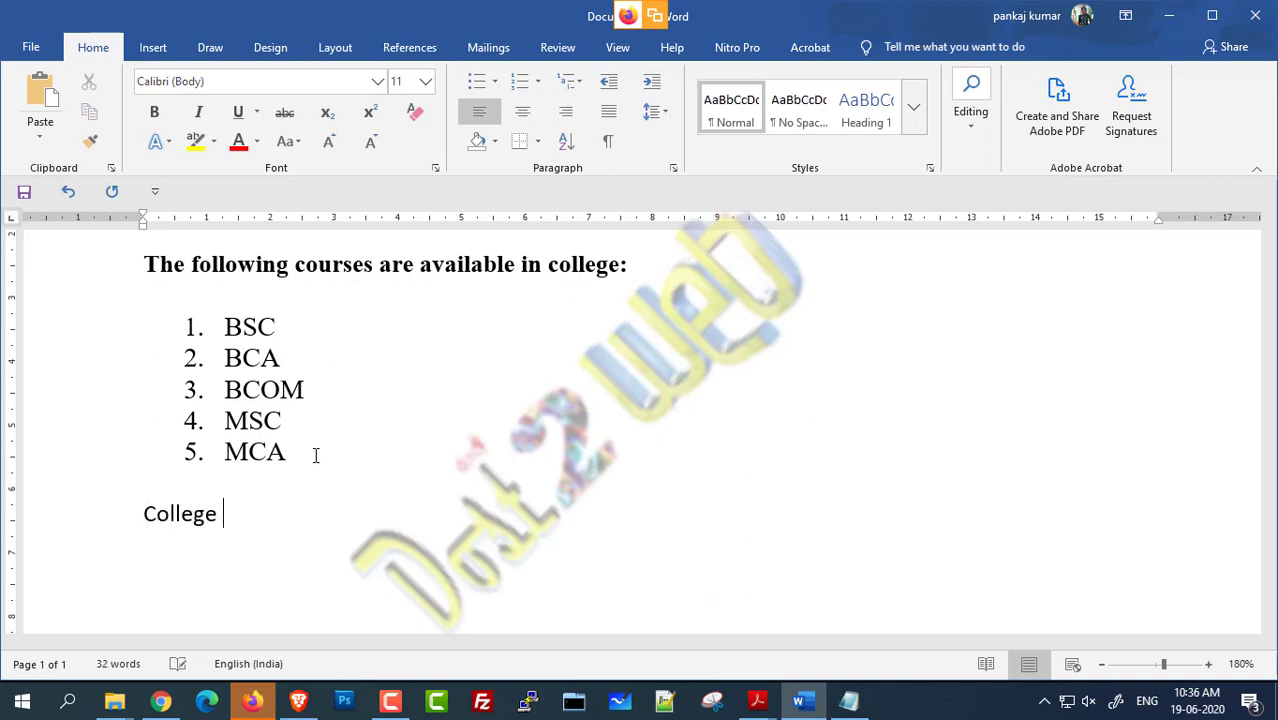
pyautogui.write('Address:')
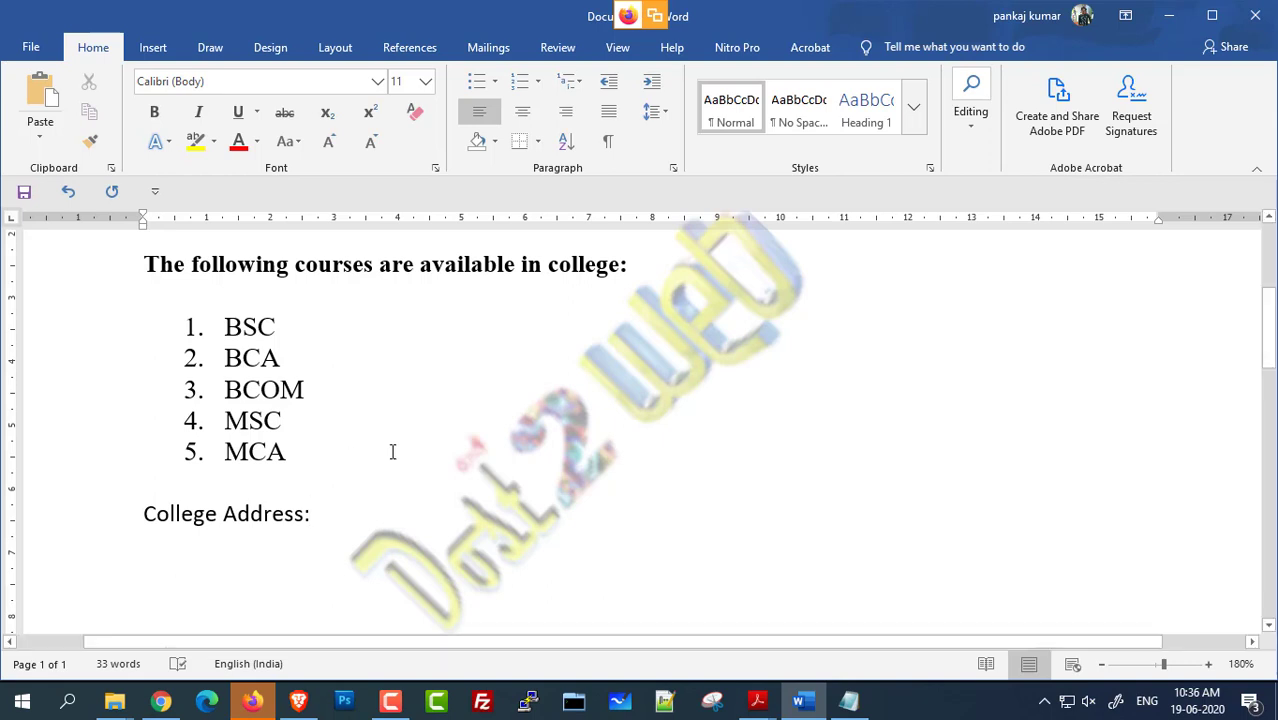
# Step: Copy the college name from the establishment sentence and paste it on the line below "College Address:"
pyautogui.scroll(1, 391, 449)
pyautogui.moveTo(145, 293); pyautogui.dragTo(428, 289)
pyautogui.hotkey('ctrl', 'c')
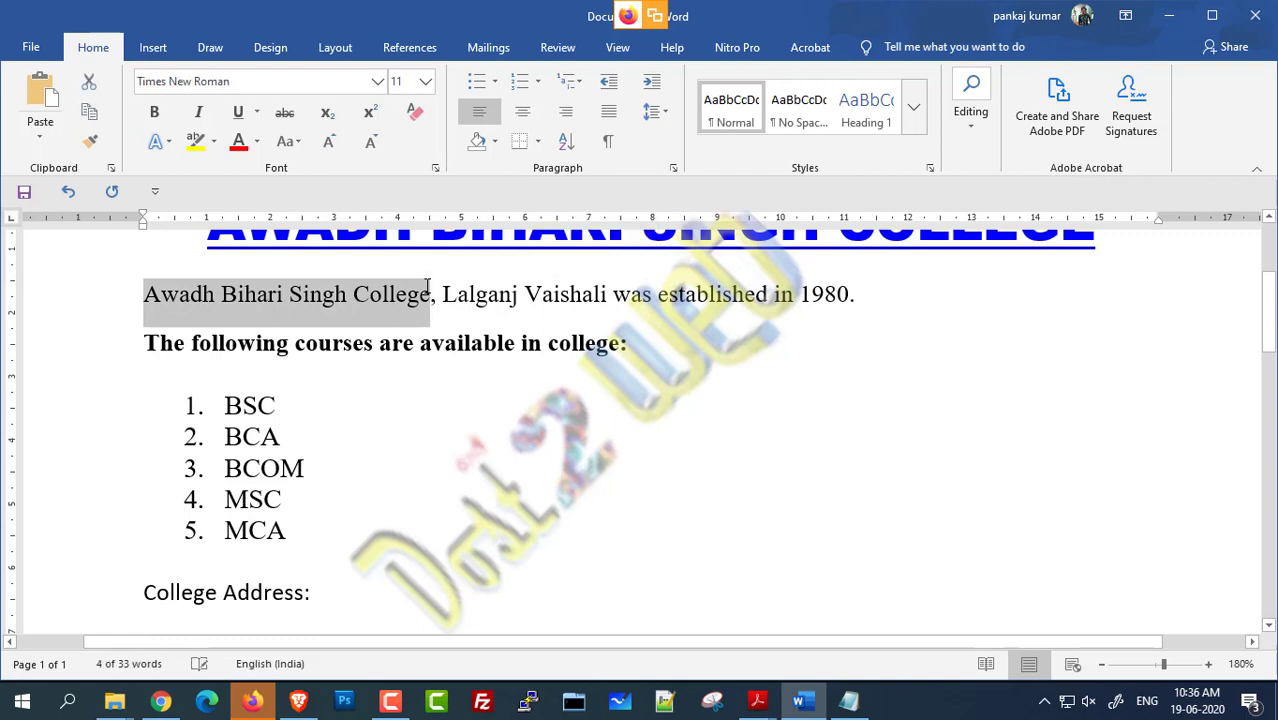
pyautogui.scroll(-2, 391, 371)
pyautogui.click(355, 487)
pyautogui.hotkey('ctrl', 'v')
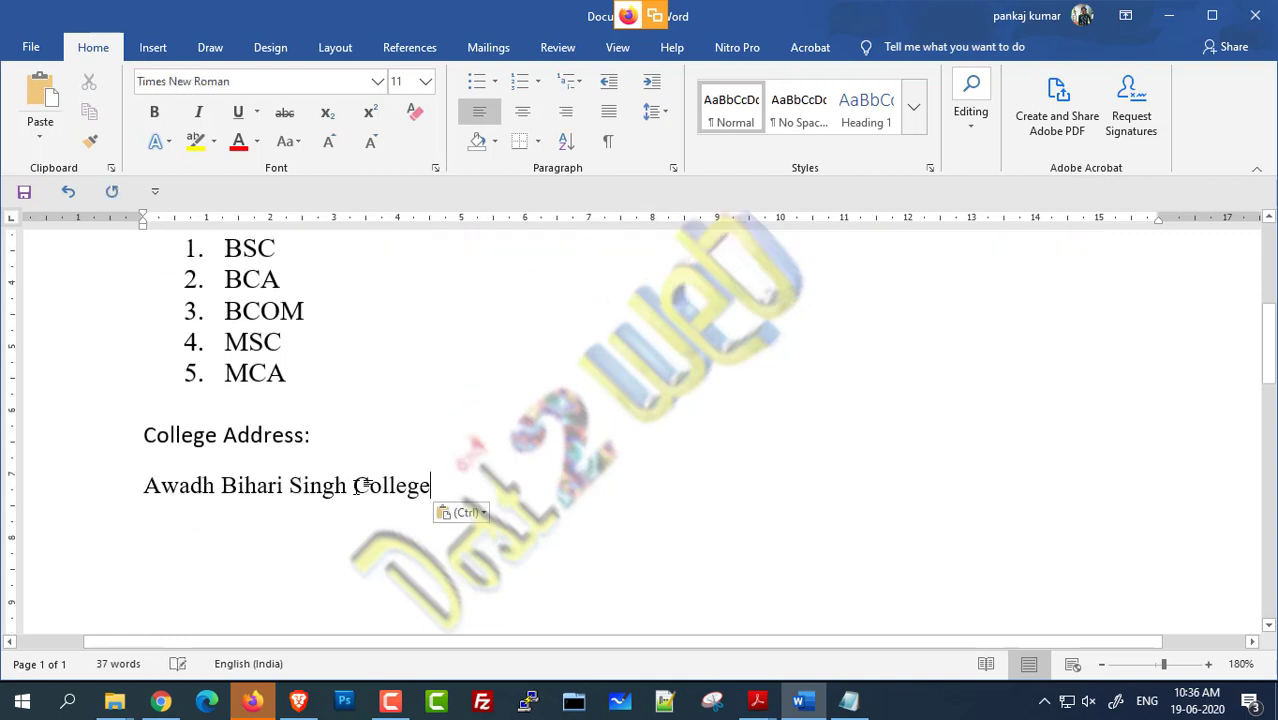
# Step: Complete the address after the pasted college name with the town, district, state and postal code, separated by commas and a hyphen
pyautogui.write(',')
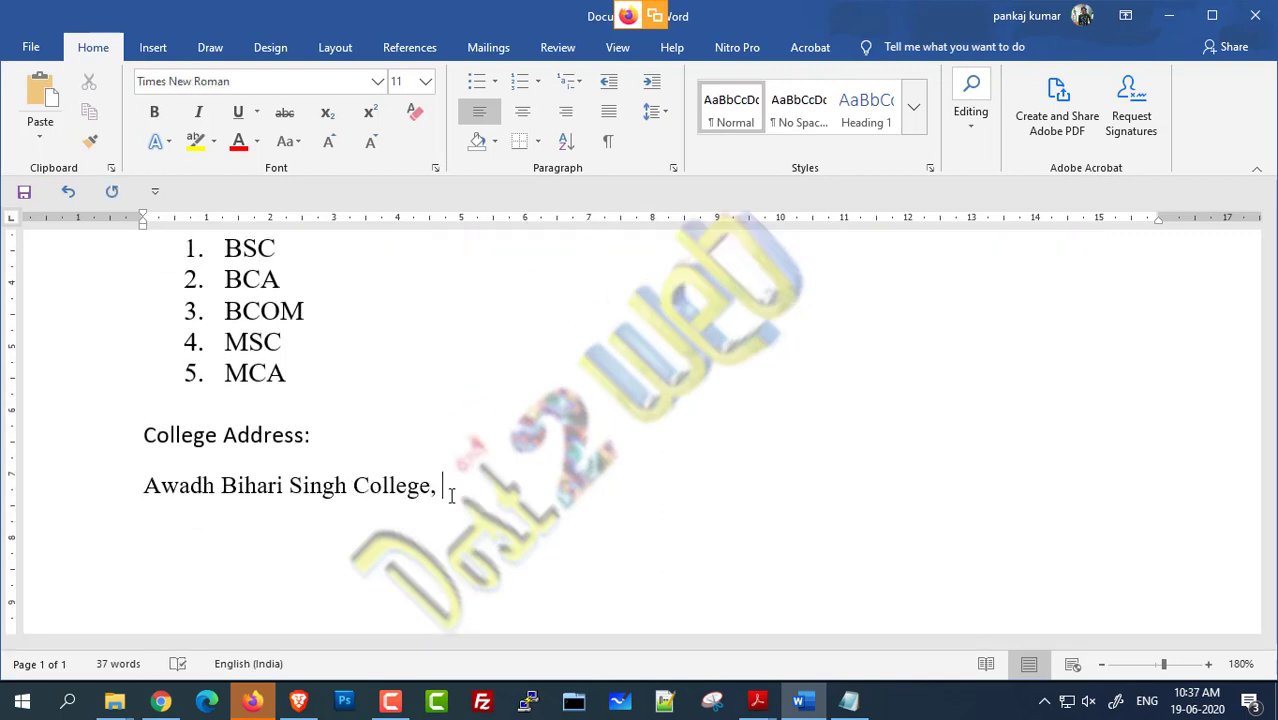
pyautogui.write(' Lalganj, Vaishal')
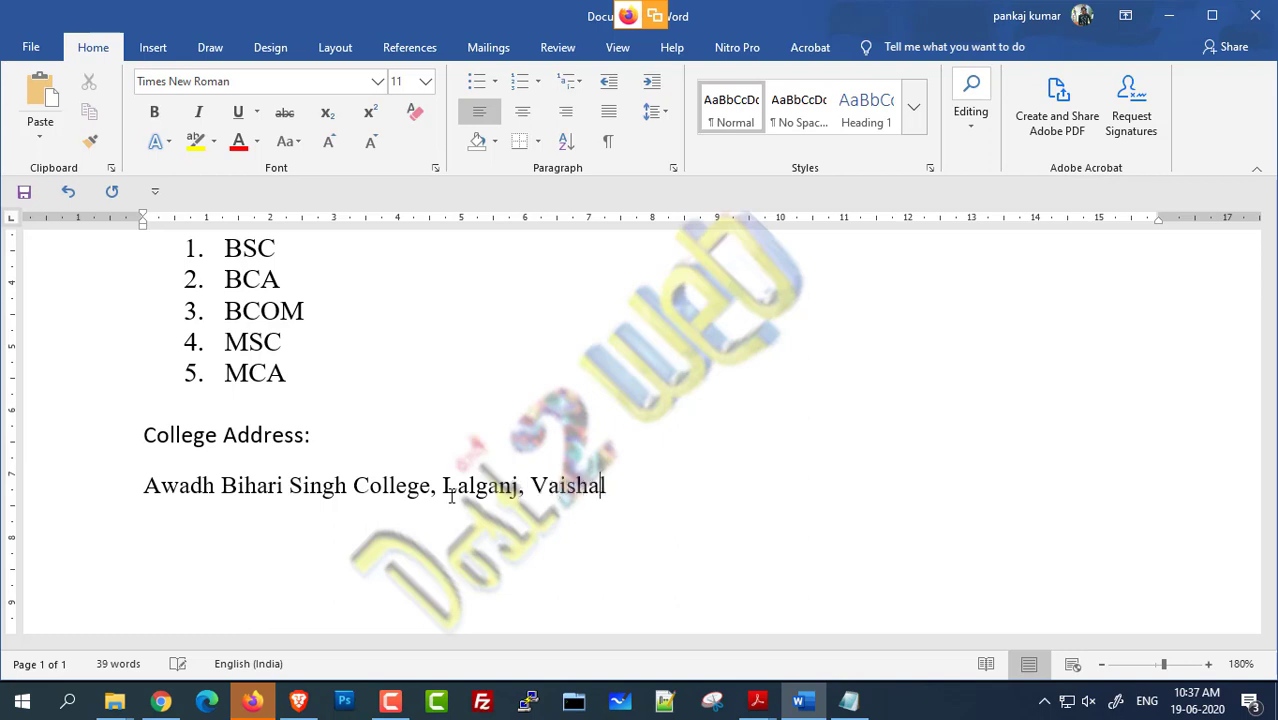
pyautogui.write('i(Distt')
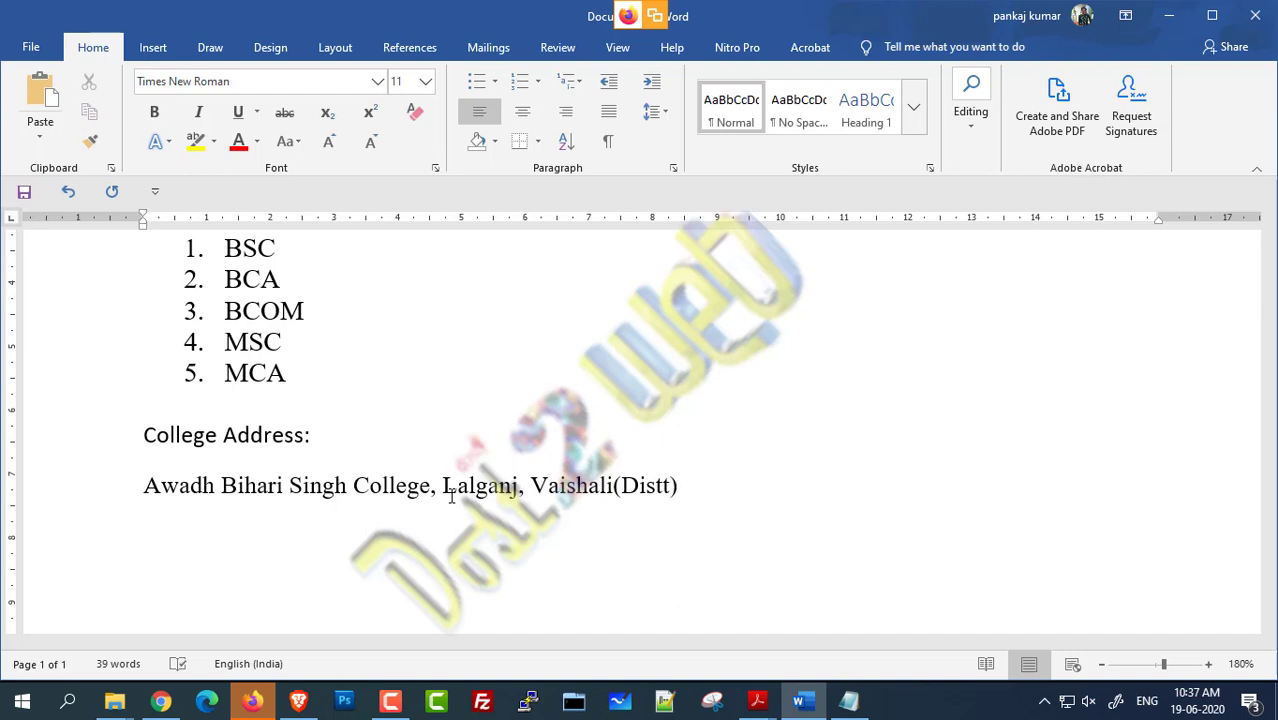
pyautogui.write('), Bihar')
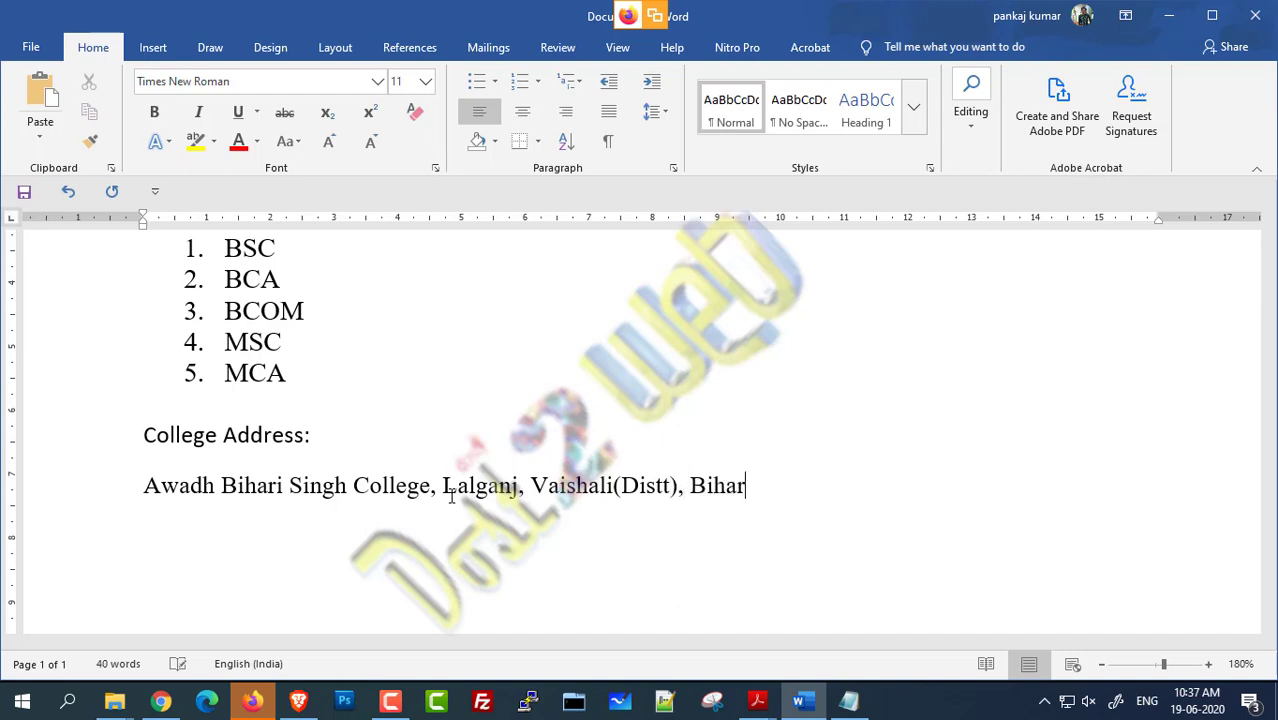
pyautogui.write('-844121')
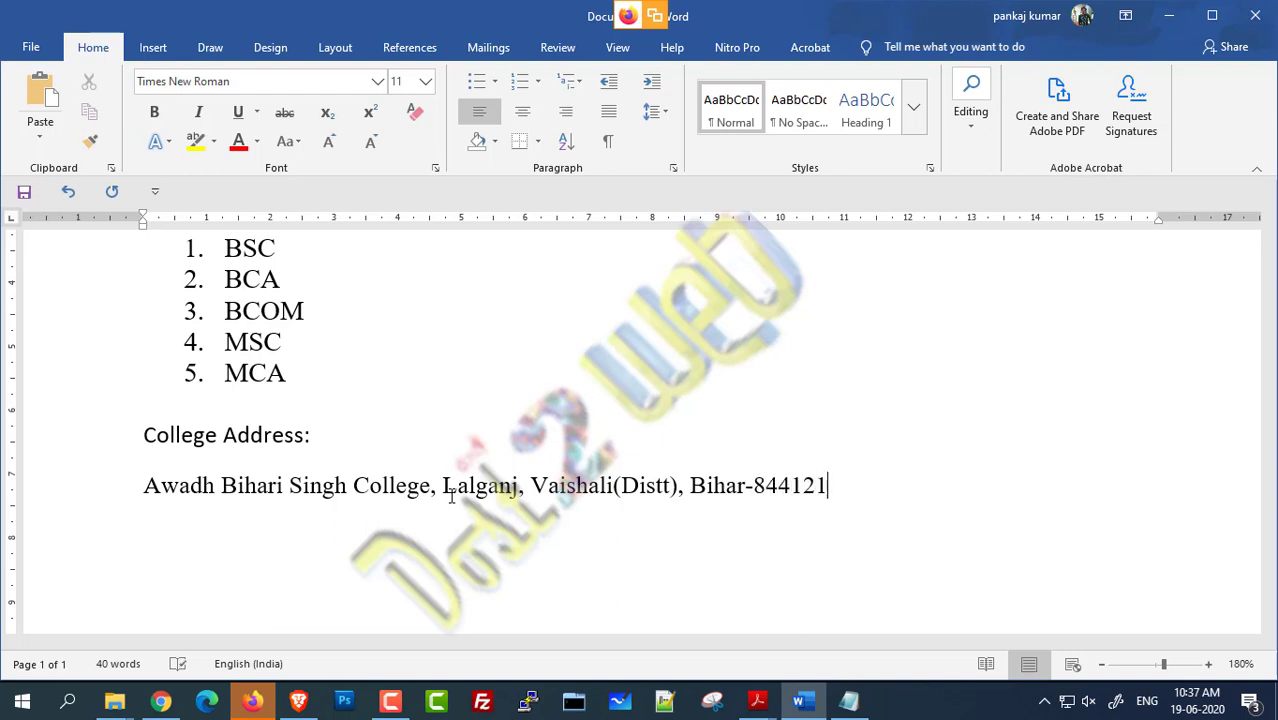
pyautogui.press('Return')
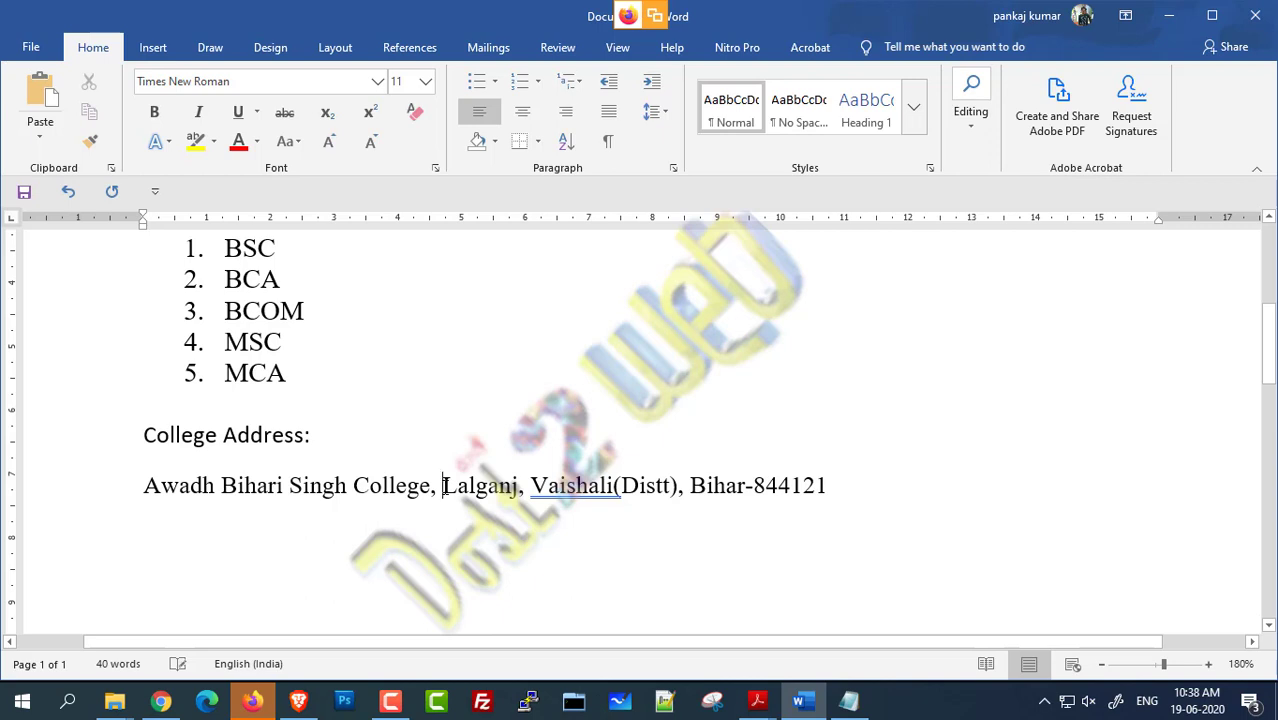
# Step: Break the college address into three lines: college name, town with district, and state with postal code
pyautogui.click(444, 486)
pyautogui.press('Return')
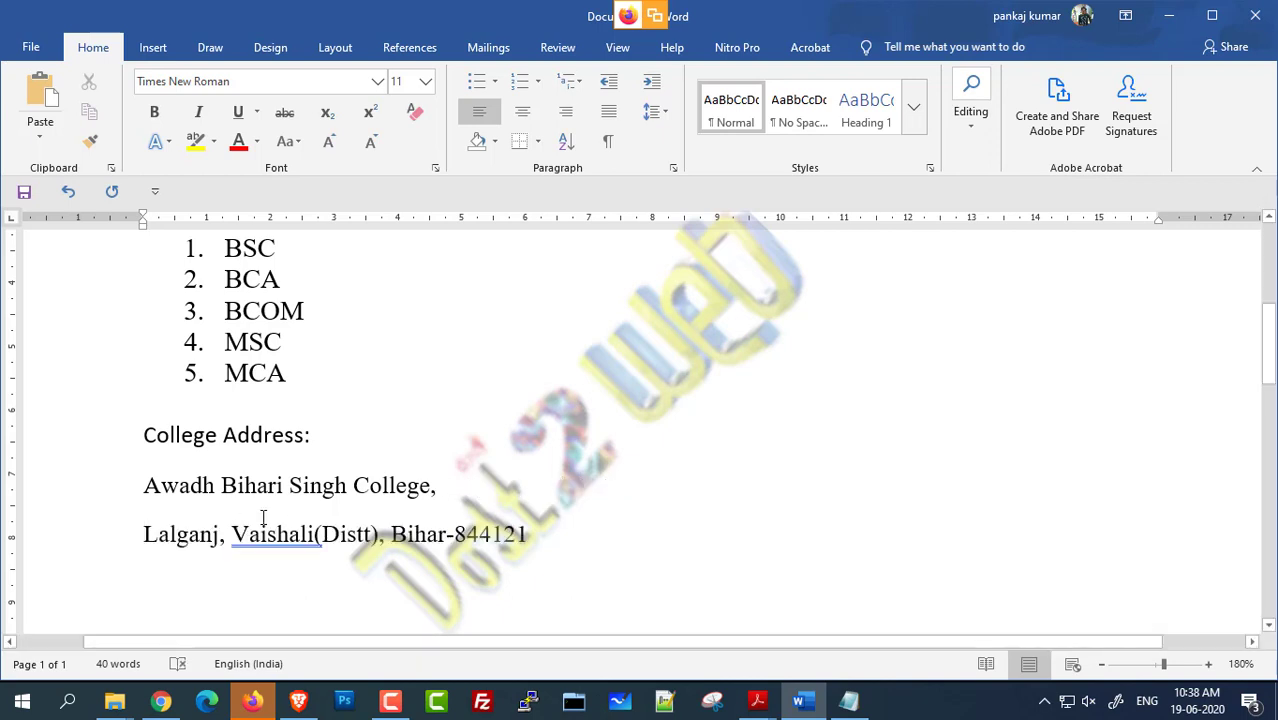
pyautogui.click(390, 535)
pyautogui.press('Return')
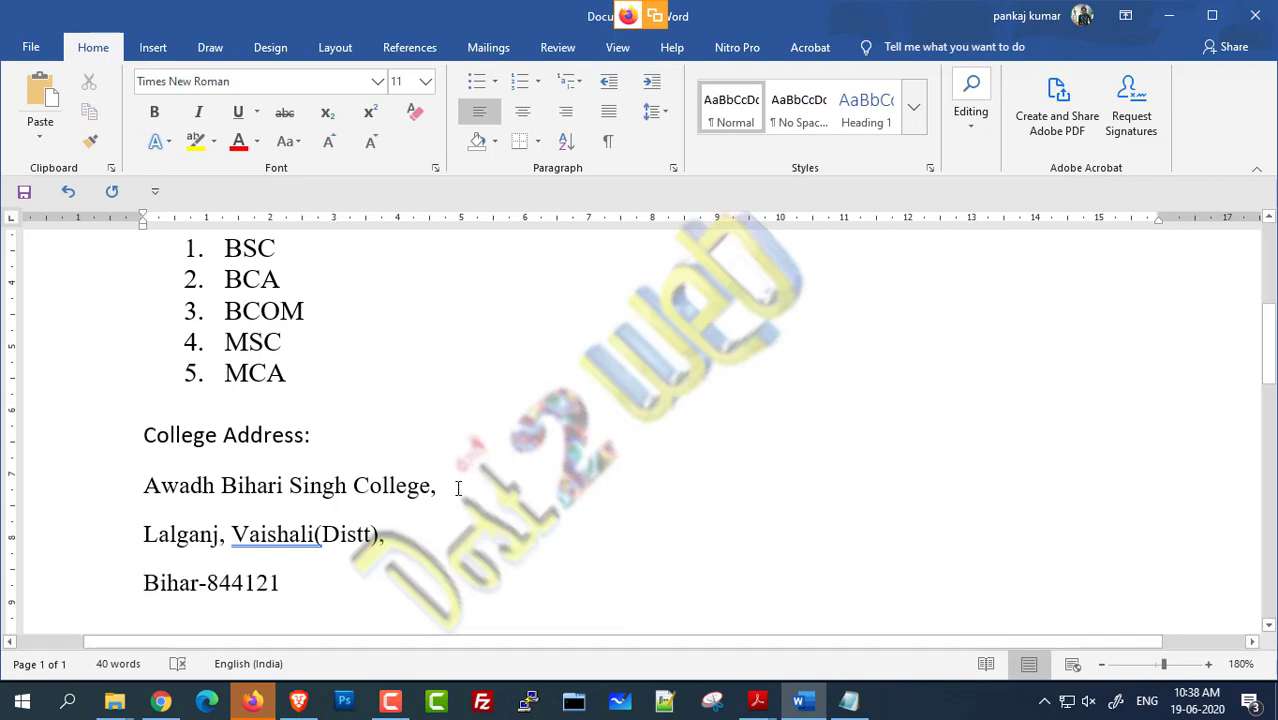
pyautogui.scroll(-1, 542, 462)
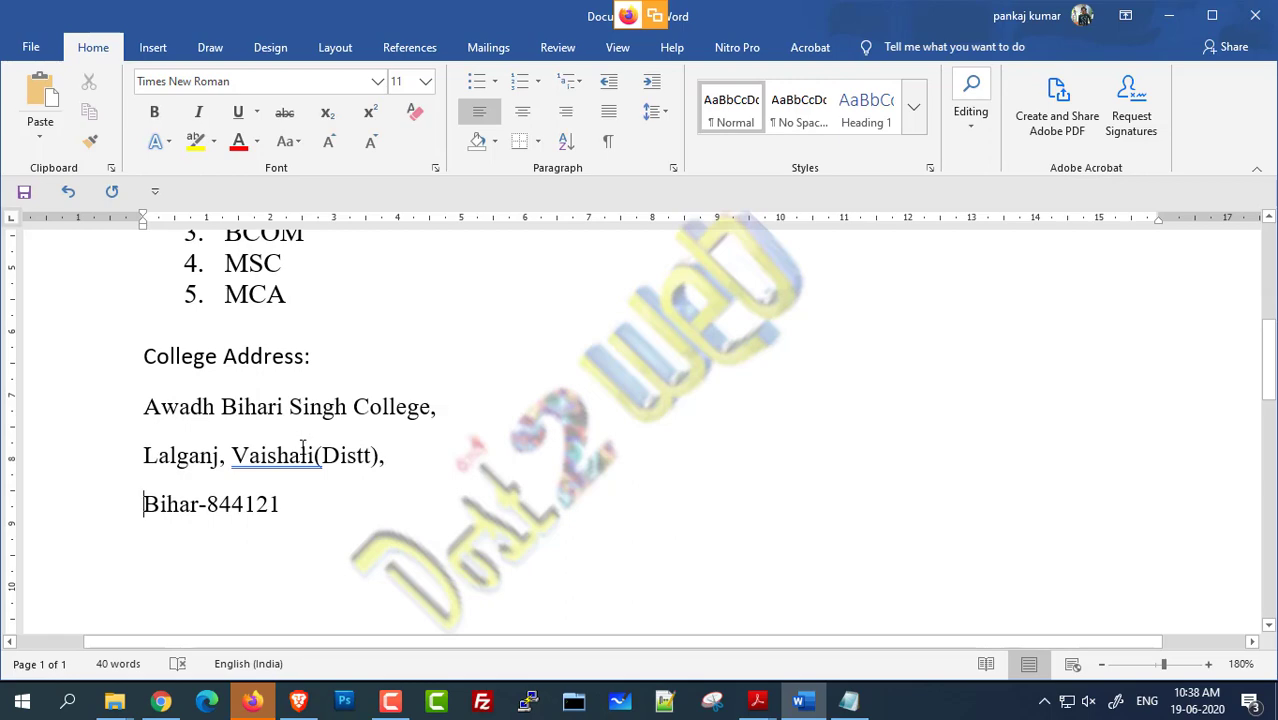
# Step: Add "ABS College is one of the best college in India" after the sentence about the college being established in 1980
pyautogui.scroll(5, 303, 447)
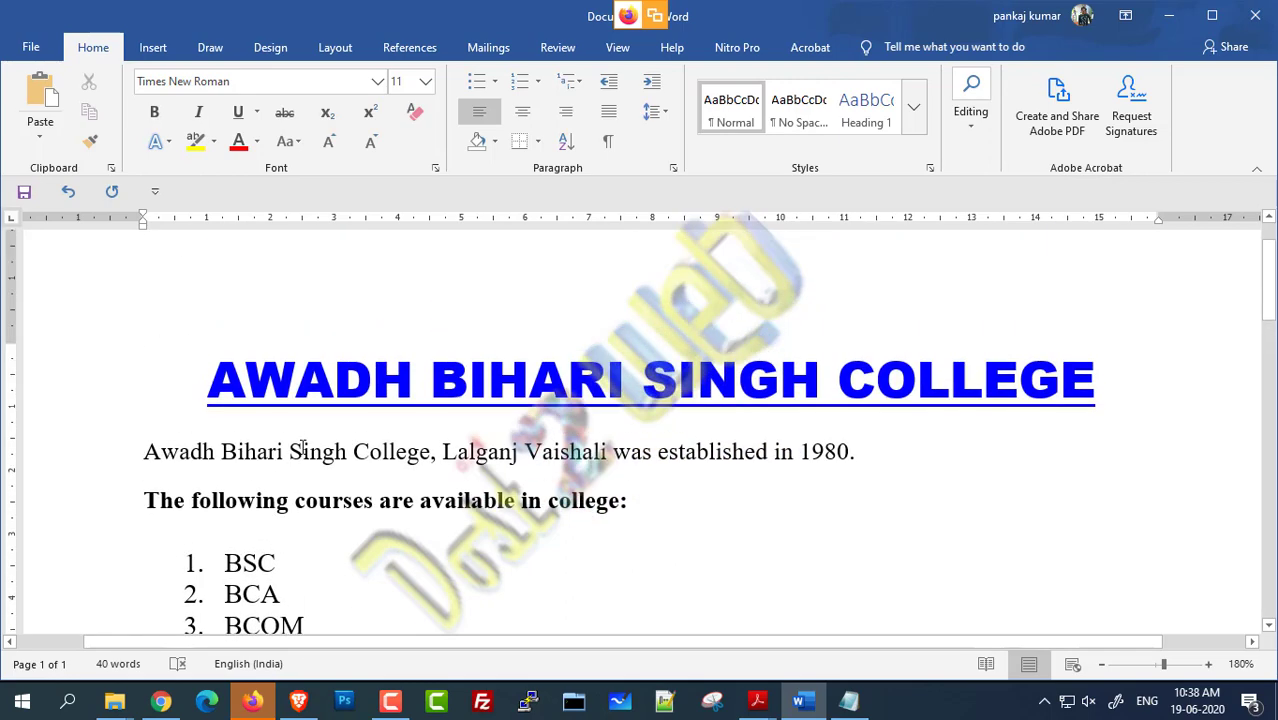
pyautogui.scroll(-1, 481, 456)
pyautogui.click(915, 458)
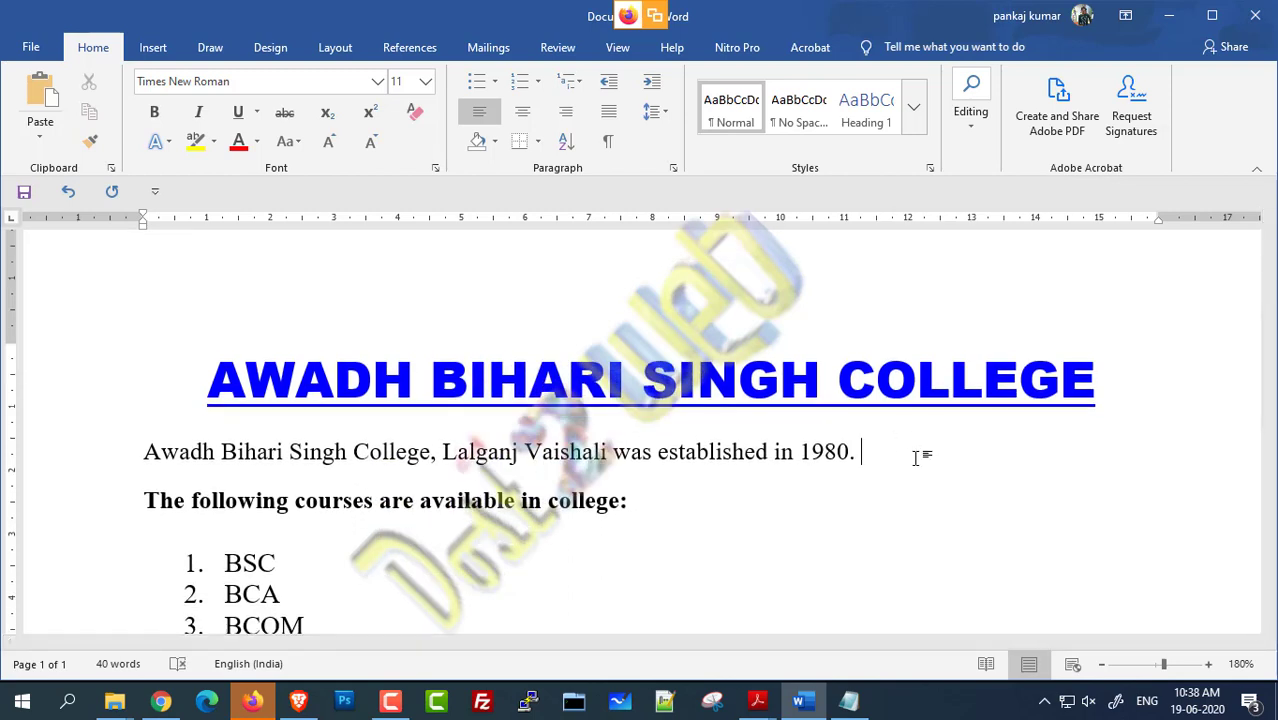
pyautogui.write('ABS')
pyautogui.scroll(-3, 659, 534)
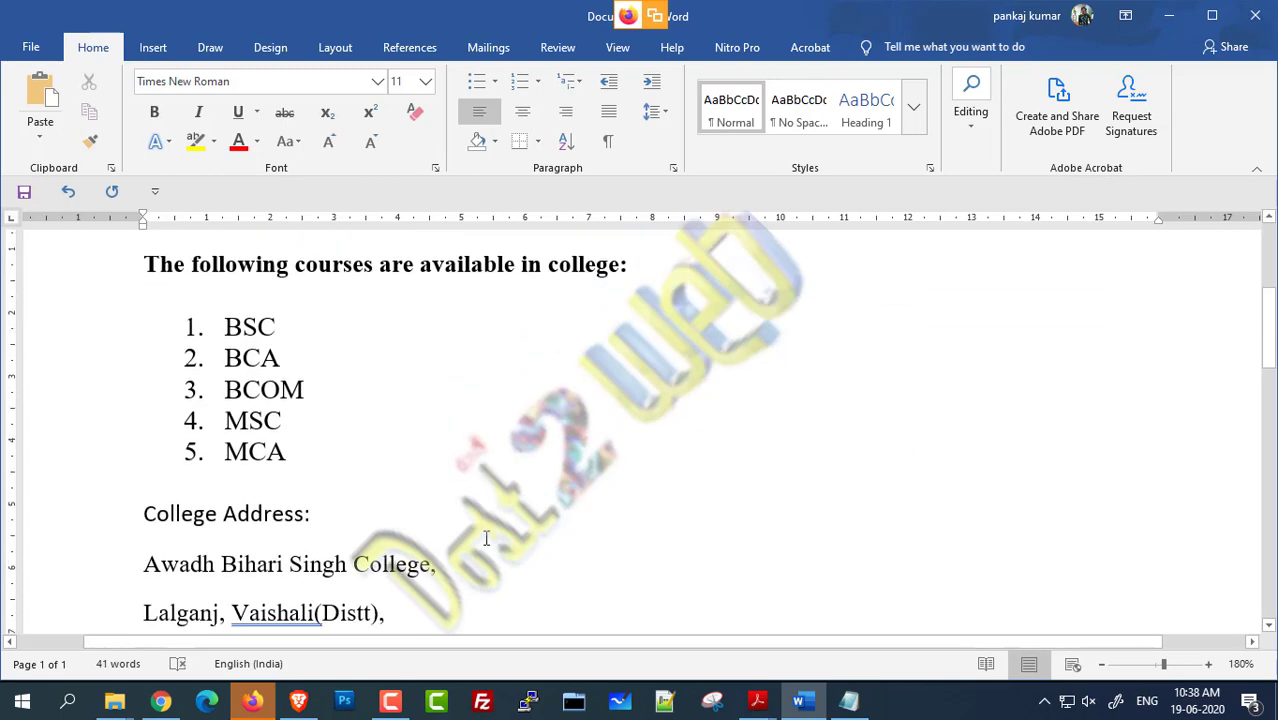
pyautogui.scroll(4, 485, 530)
pyautogui.scroll(-3, 598, 507)
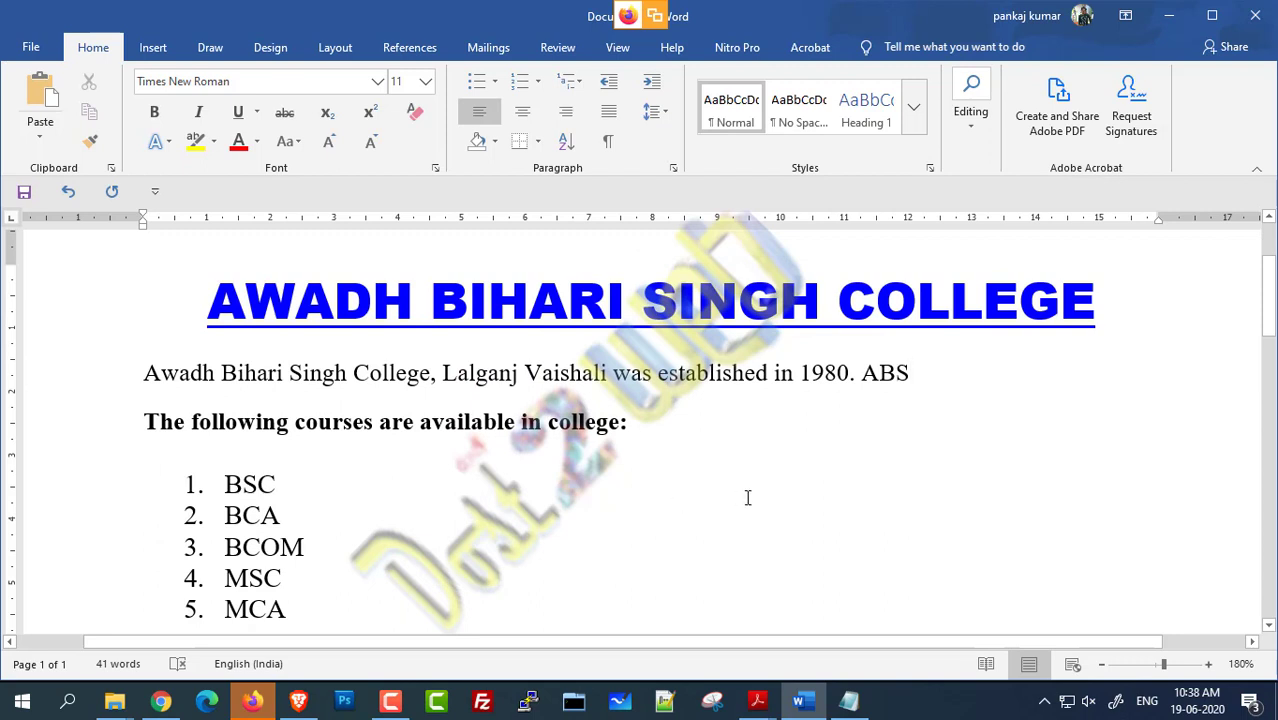
pyautogui.write('Colleg')
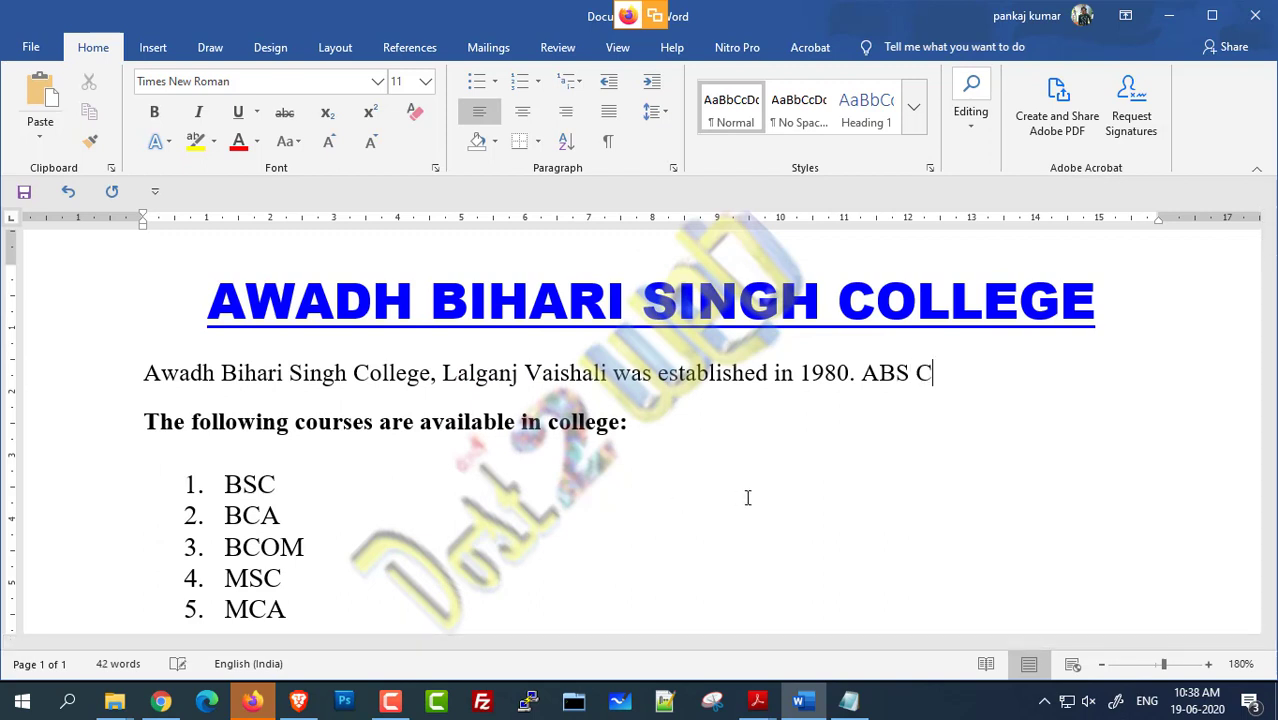
pyautogui.write('e ')
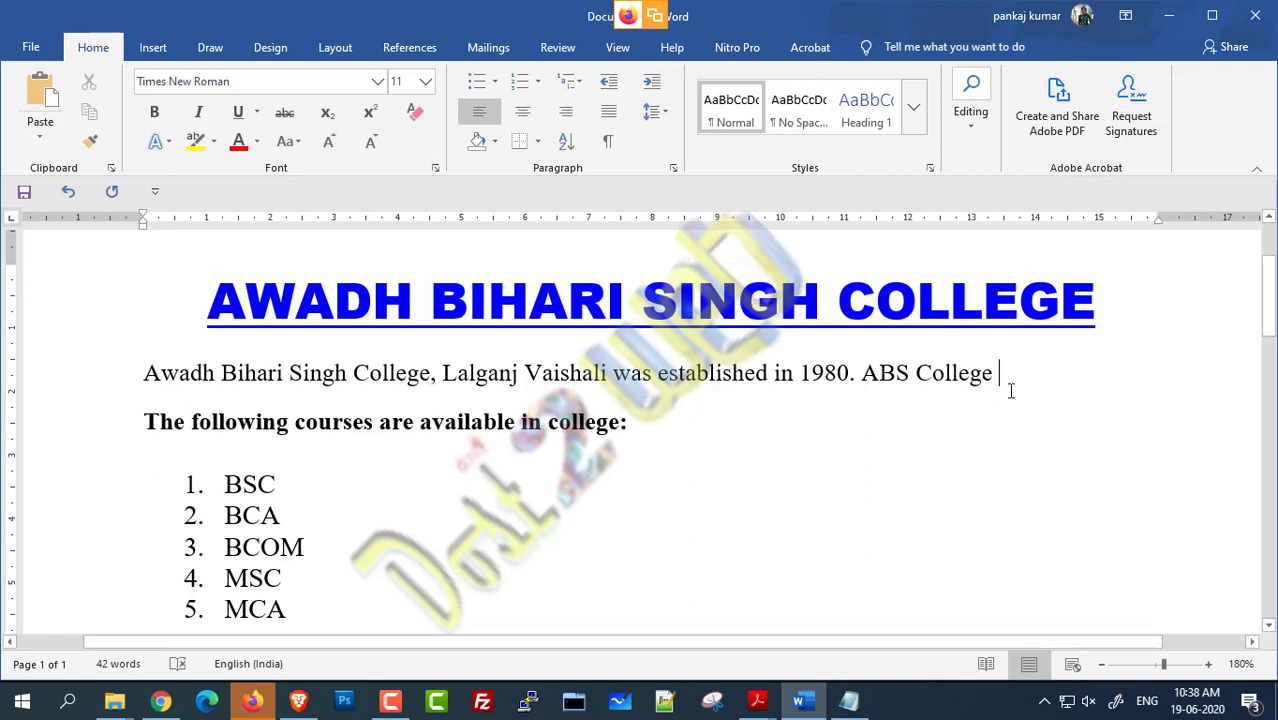
pyautogui.write('is one')
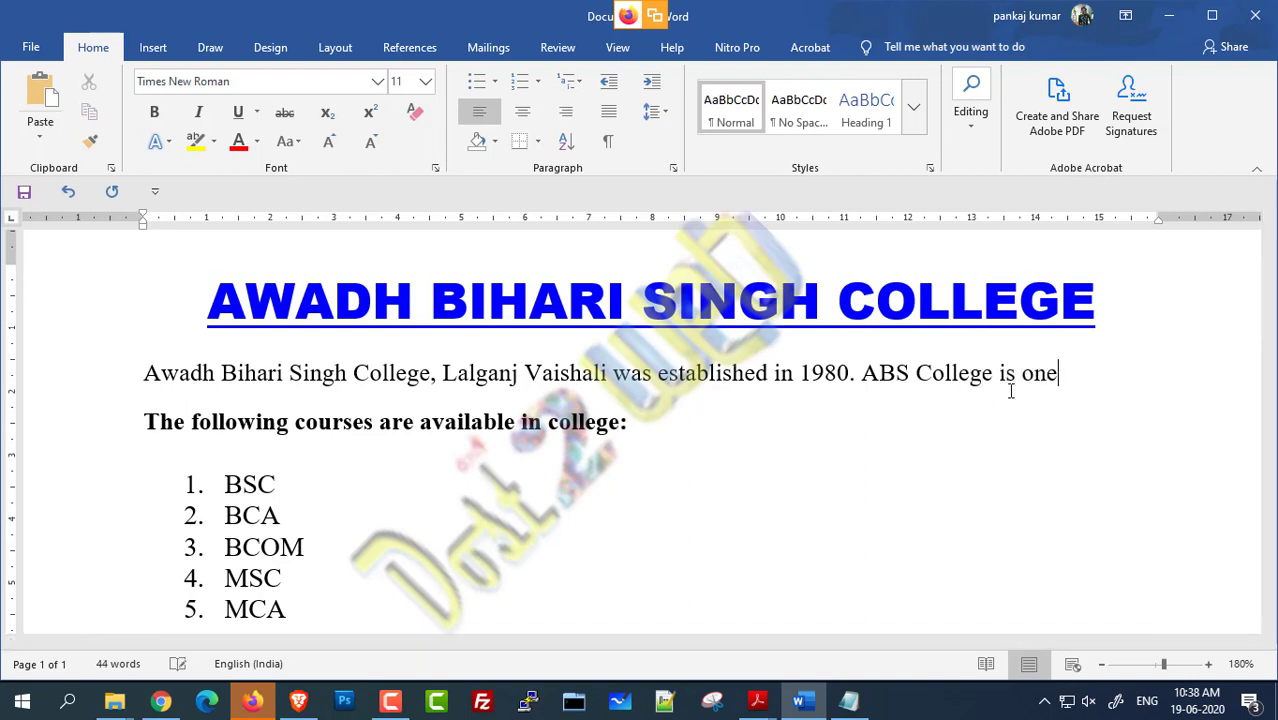
pyautogui.write(' of m')
pyautogui.write('o')
pyautogui.press('BackSpace')
pyautogui.press('BackSpace')
pyautogui.write('the best co')
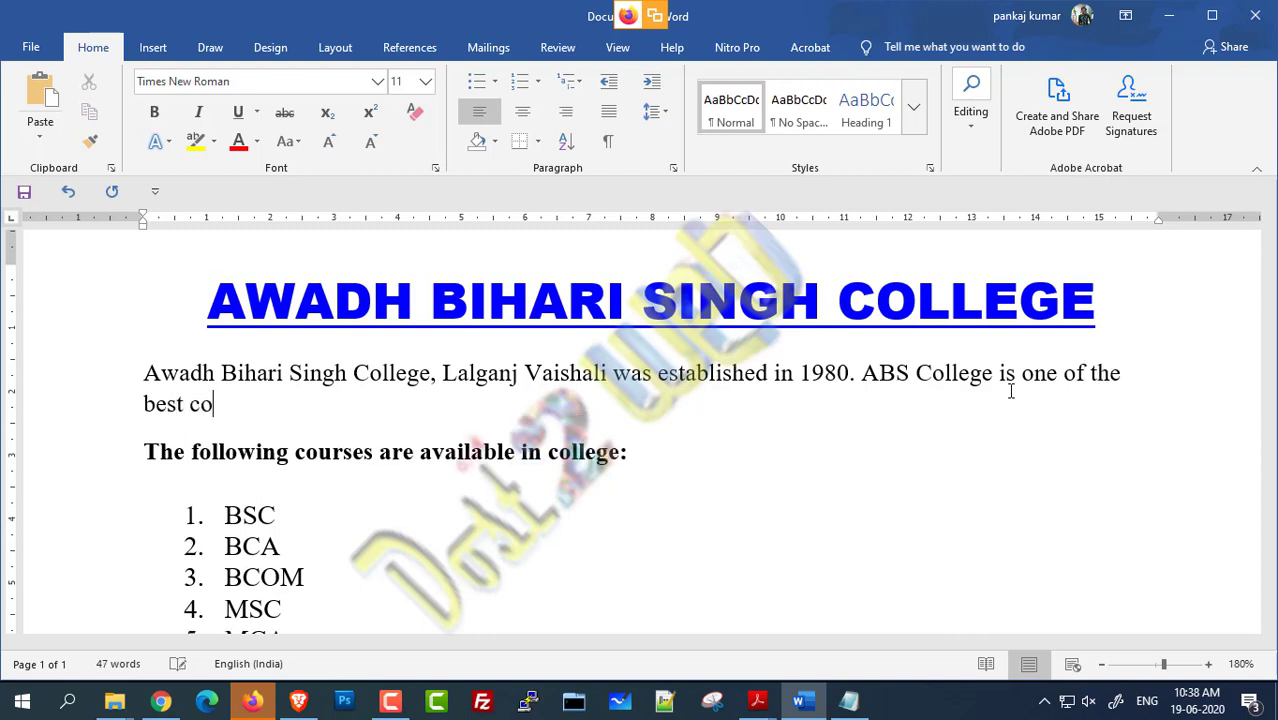
pyautogui.write('llege in India')
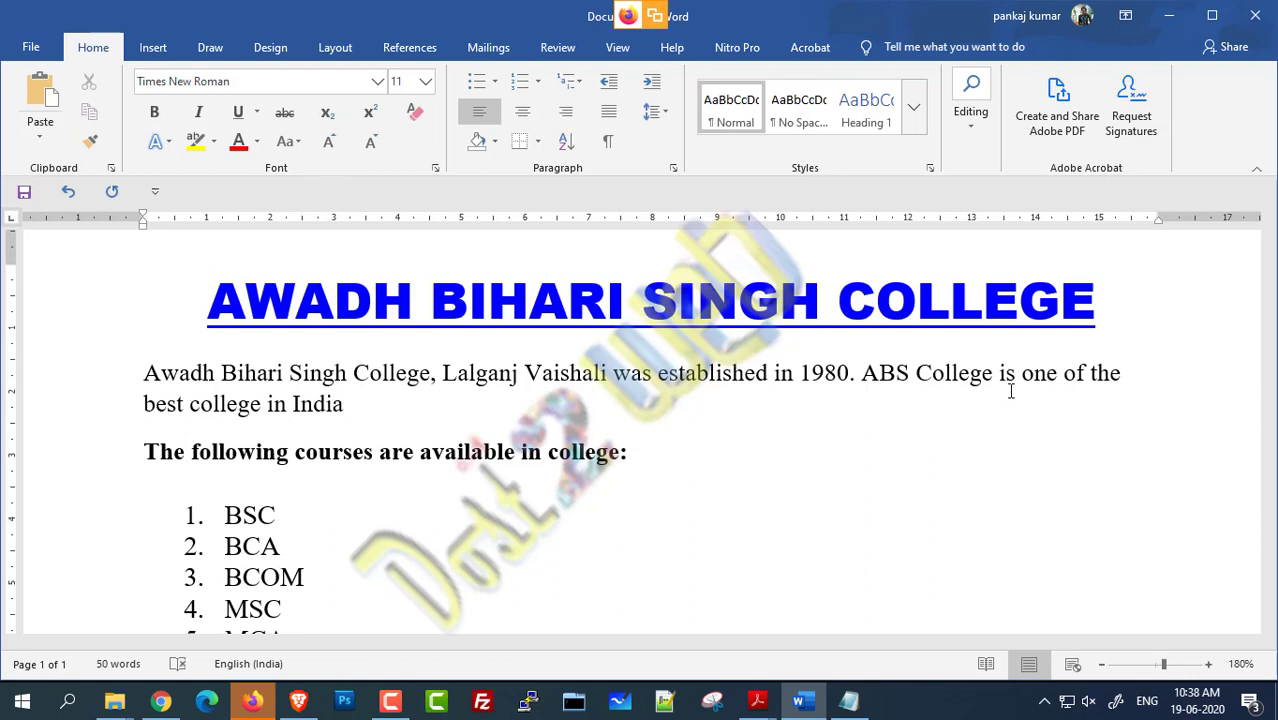
# Step: End the sentence "ABS College is one of the best college in India" with a full stop
pyautogui.write('.')
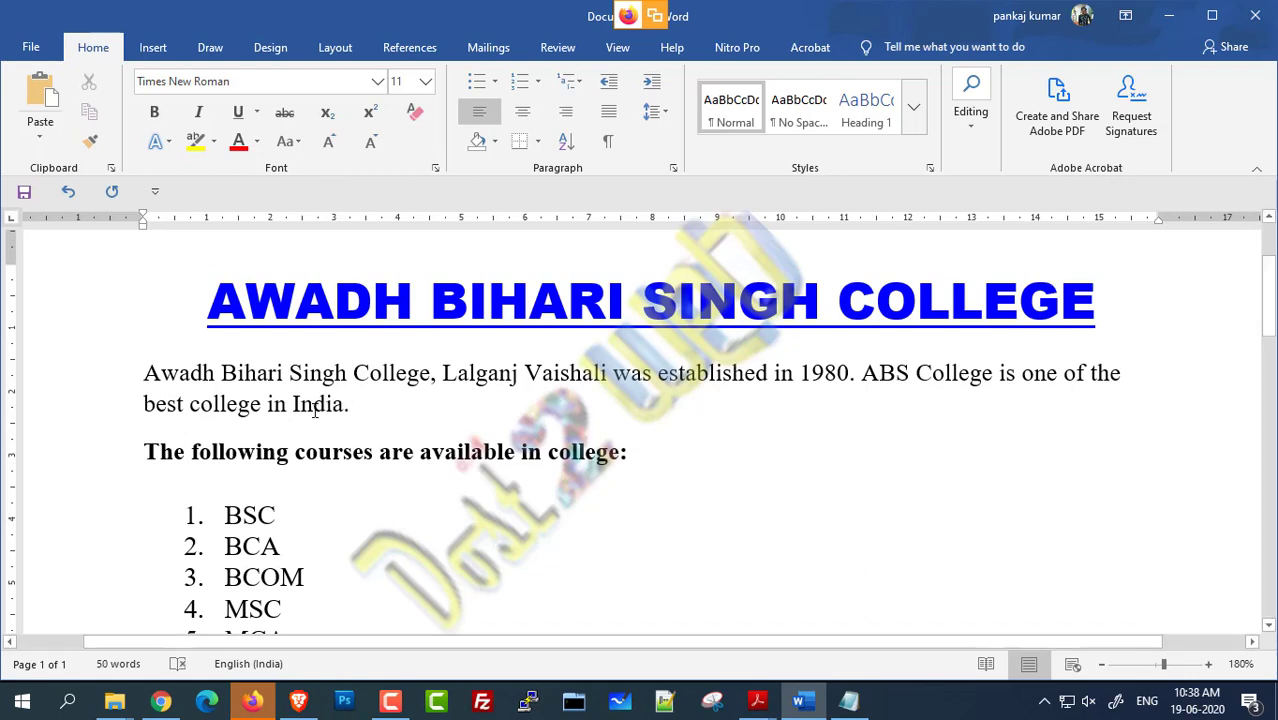
pyautogui.scroll(-5, 314, 409)
pyautogui.scroll(4, 380, 421)
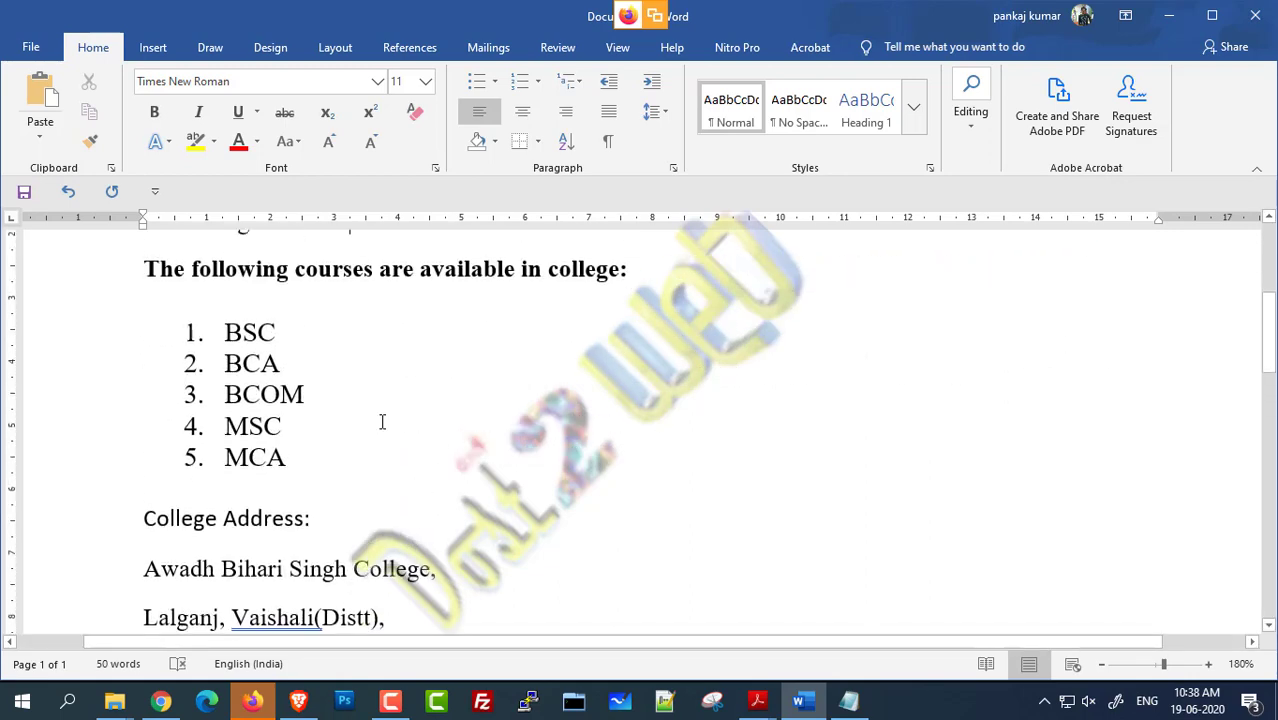
# Step: Remove the space after paragraph from the three address lines below "College Address:"
pyautogui.scroll(-3, 381, 421)
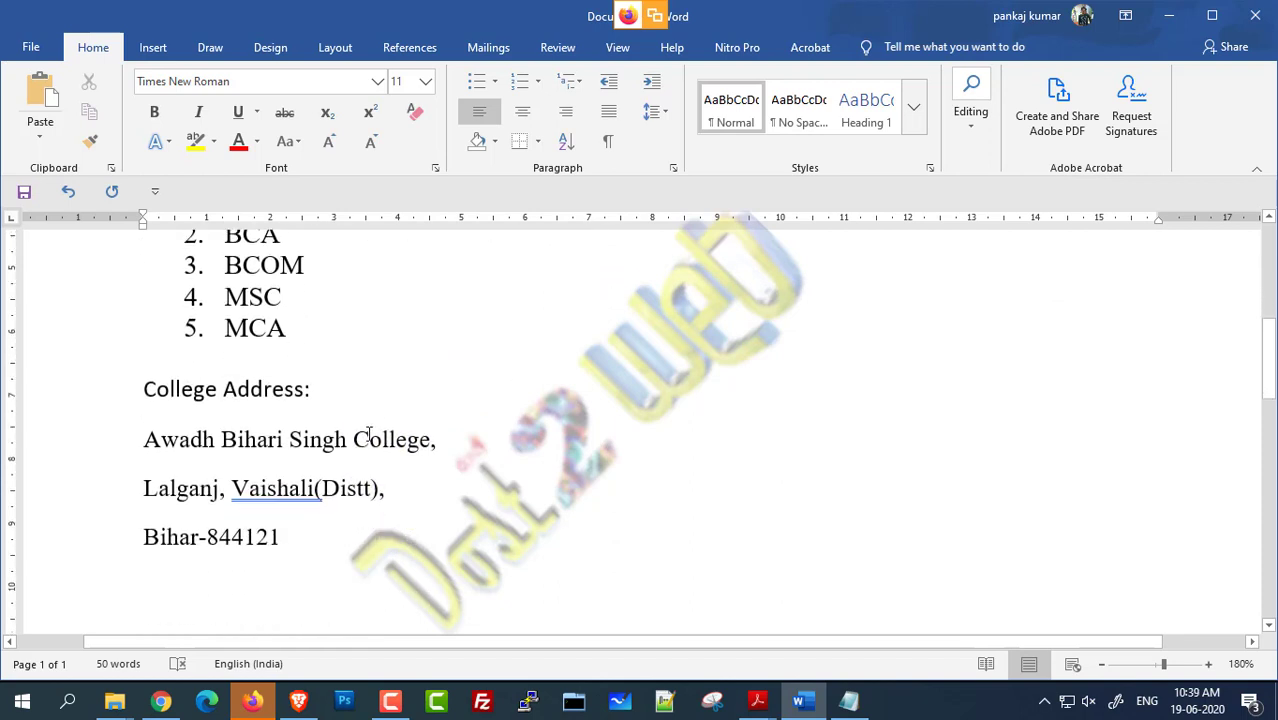
pyautogui.click(146, 438)
pyautogui.keyDown('shift'); pyautogui.click(230, 486); pyautogui.keyUp('shift')
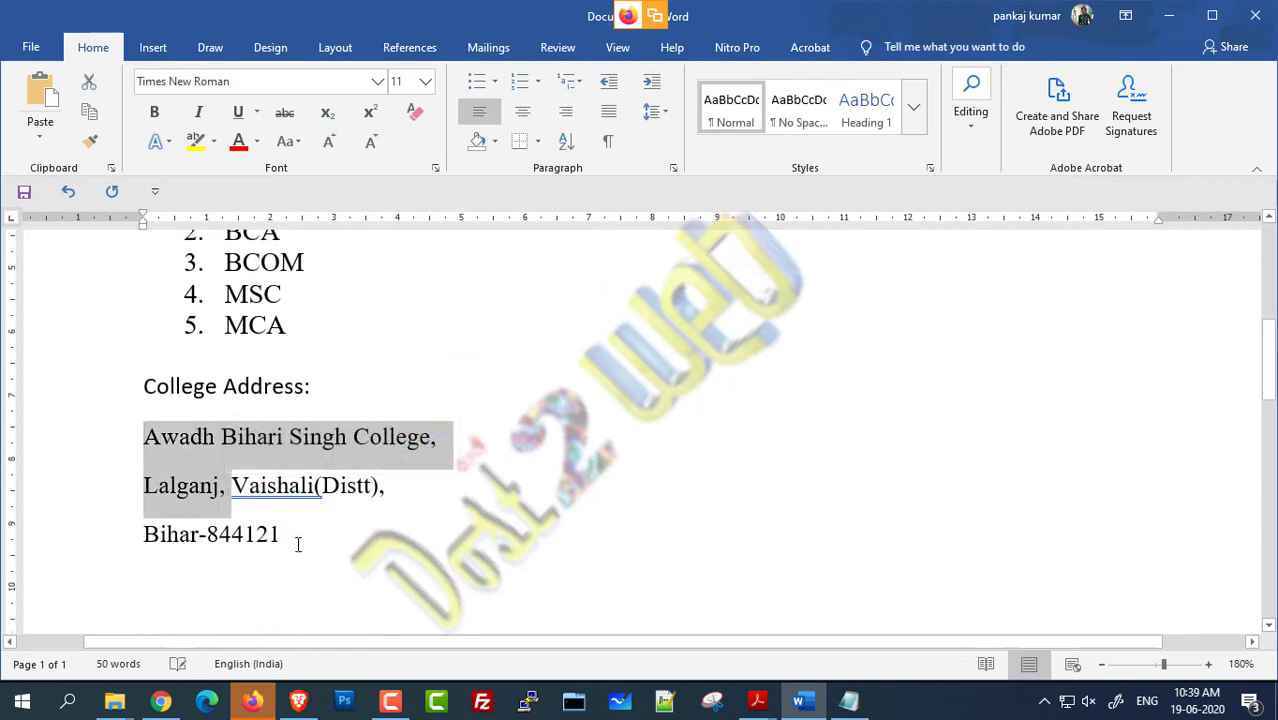
pyautogui.click(297, 543)
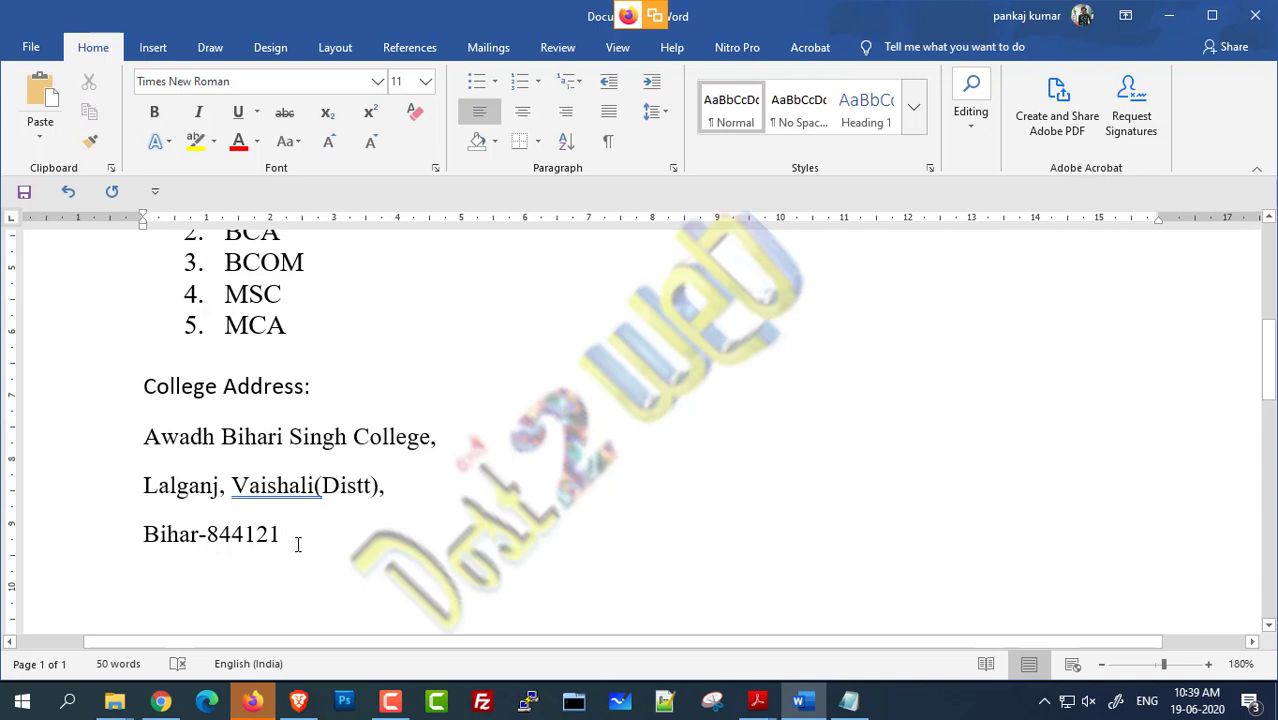
pyautogui.click(162, 451)
pyautogui.click(148, 456)
pyautogui.moveTo(146, 439); pyautogui.dragTo(293, 522)
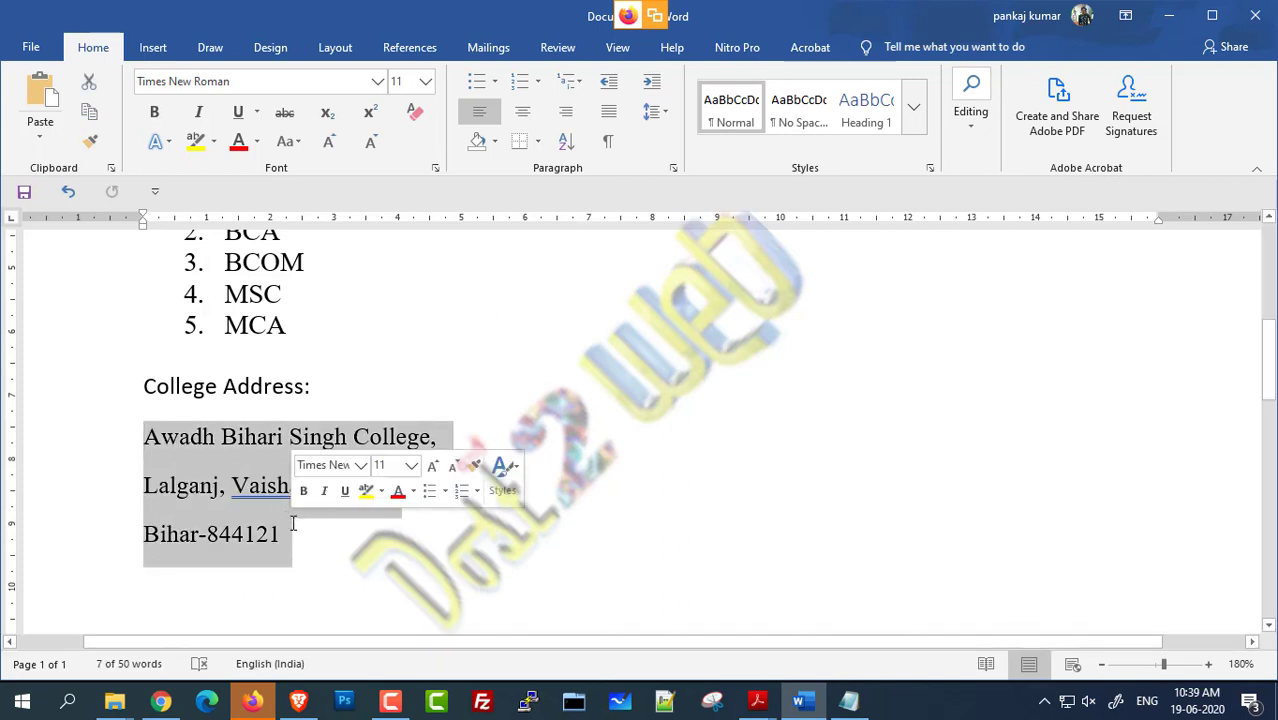
pyautogui.click(297, 414)
pyautogui.moveTo(146, 437); pyautogui.dragTo(293, 525)
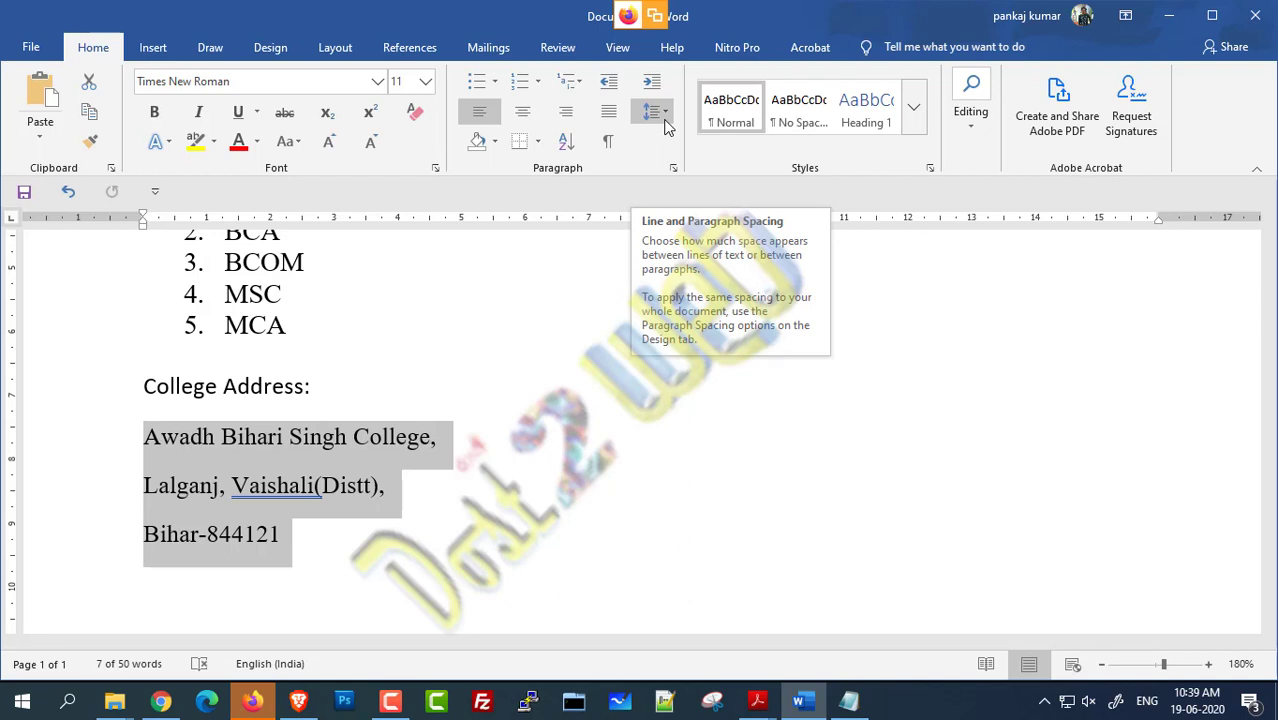
pyautogui.click(664, 114)
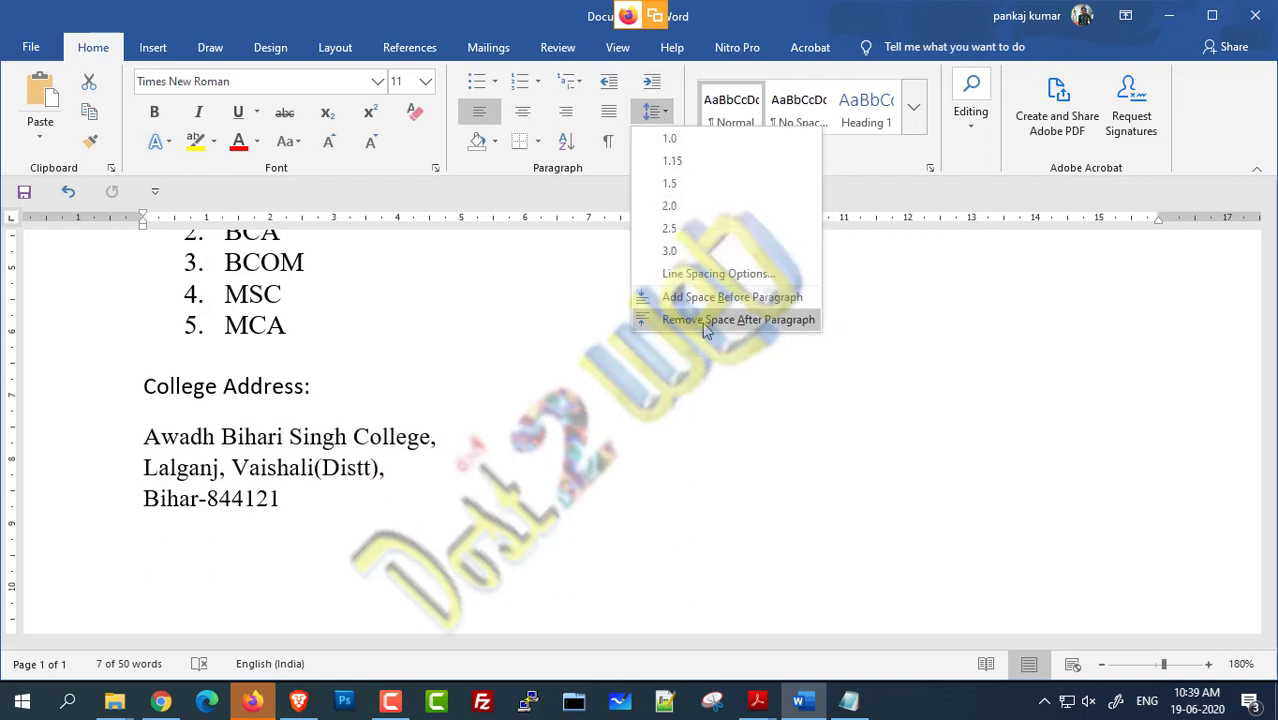
pyautogui.click(791, 322)
pyautogui.click(251, 451)
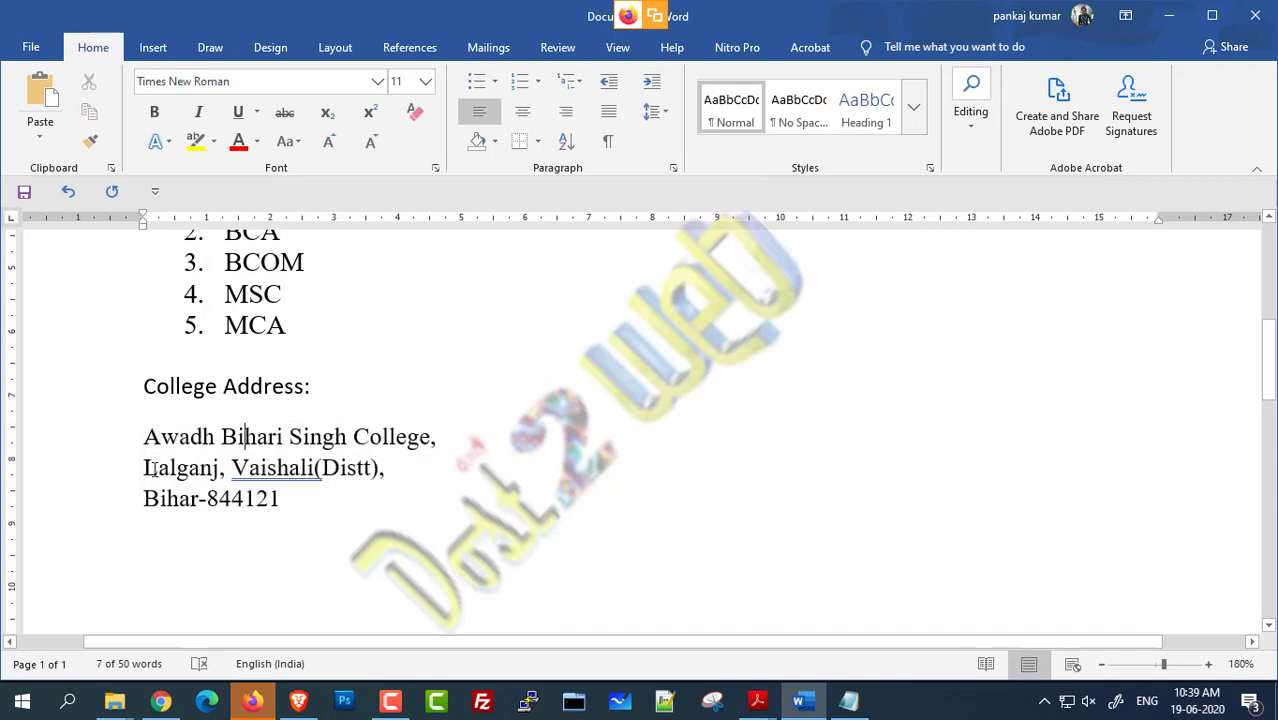
pyautogui.moveTo(143, 440); pyautogui.dragTo(294, 505)
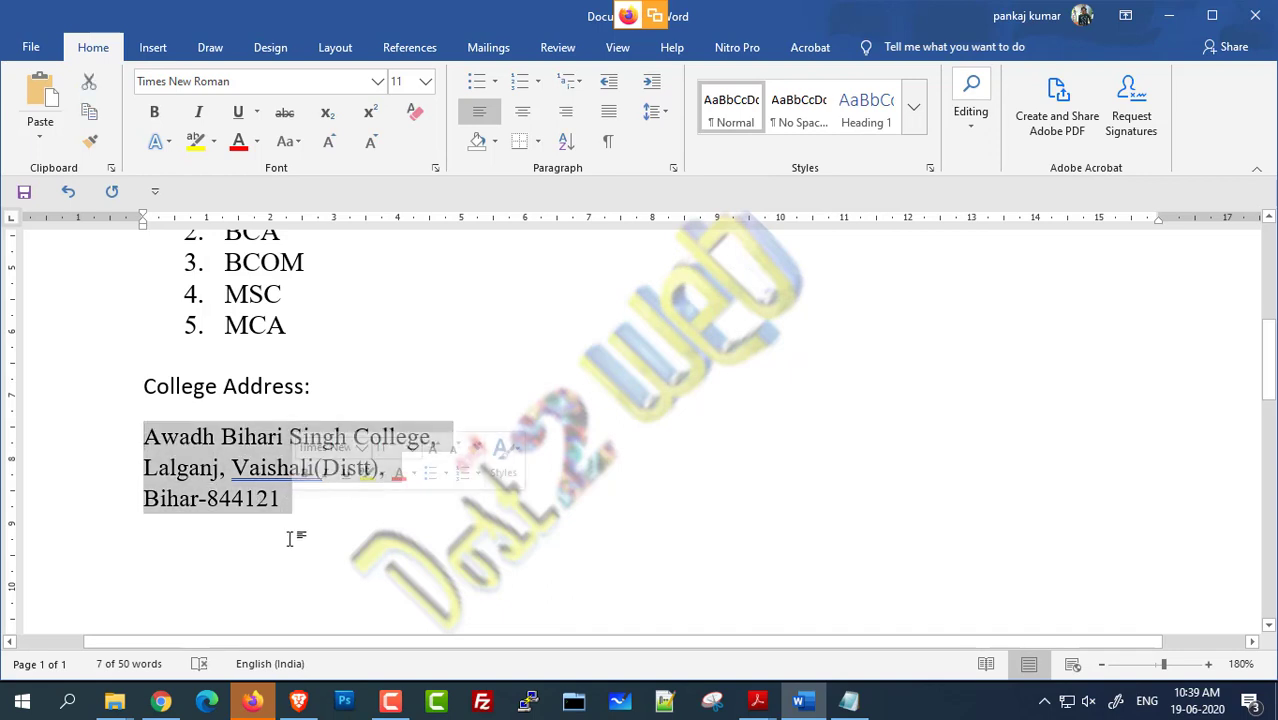
pyautogui.click(289, 538)
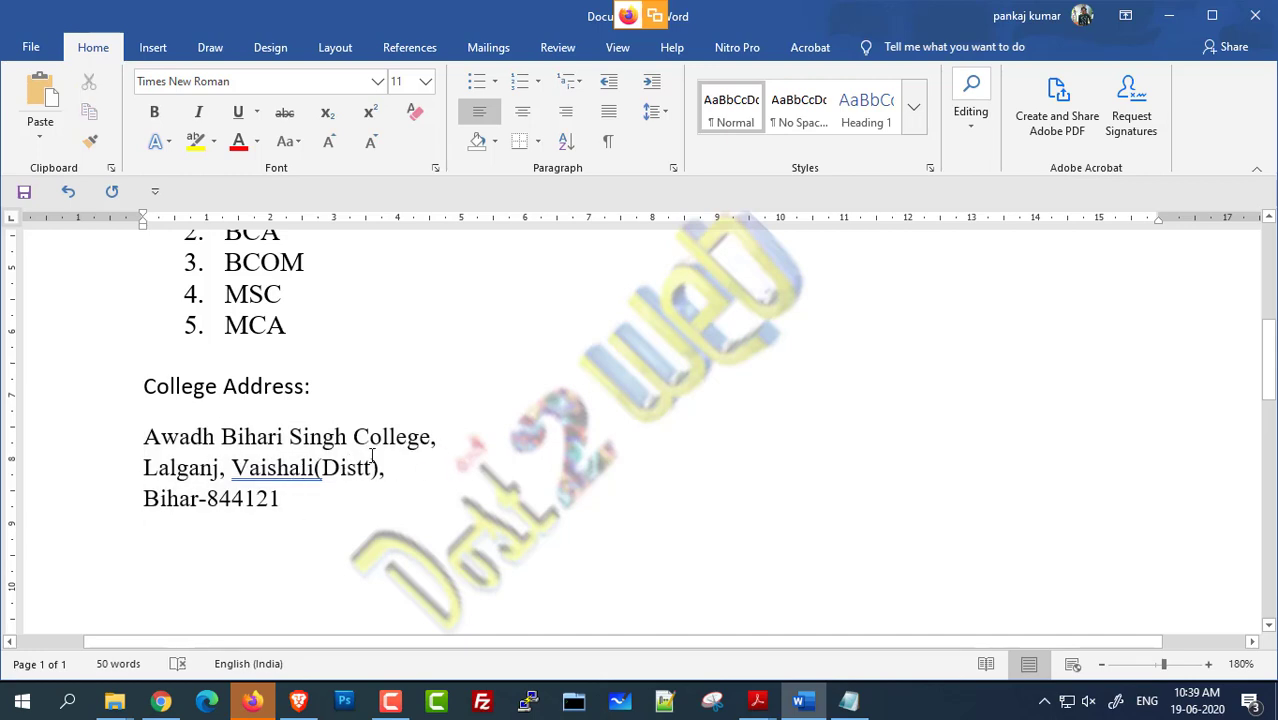
pyautogui.moveTo(165, 441); pyautogui.dragTo(290, 495)
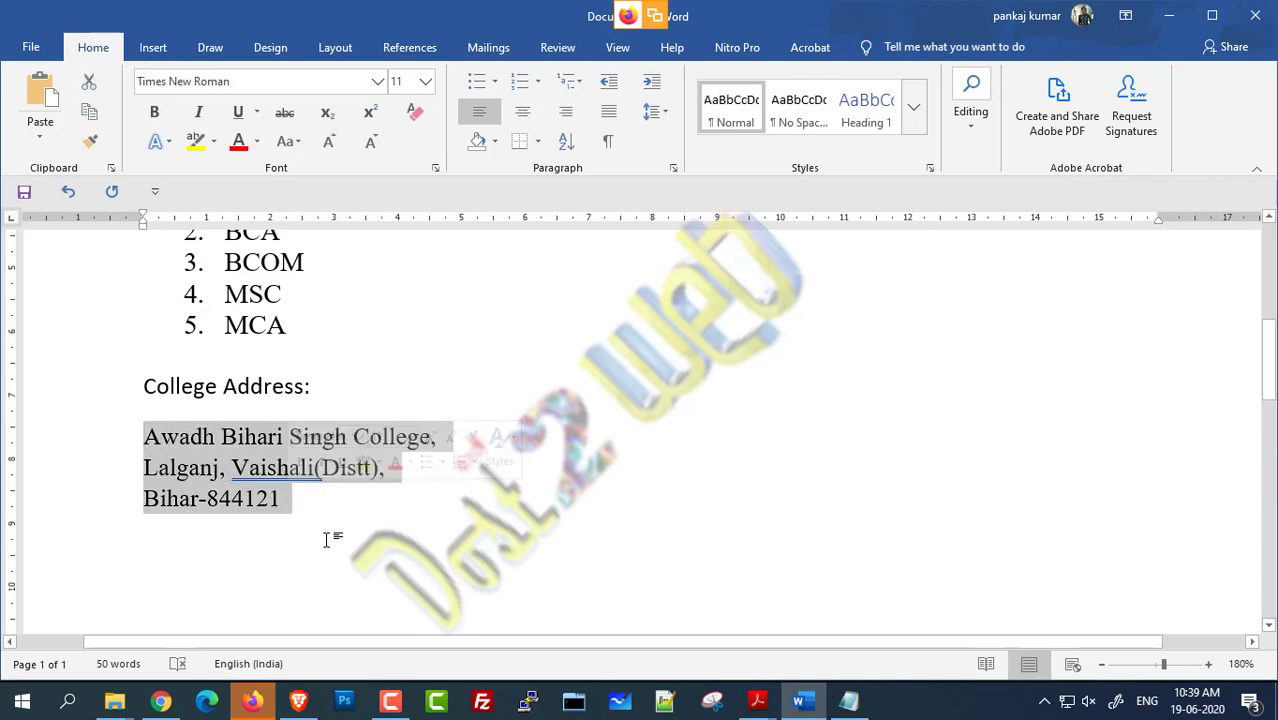
pyautogui.click(300, 516)
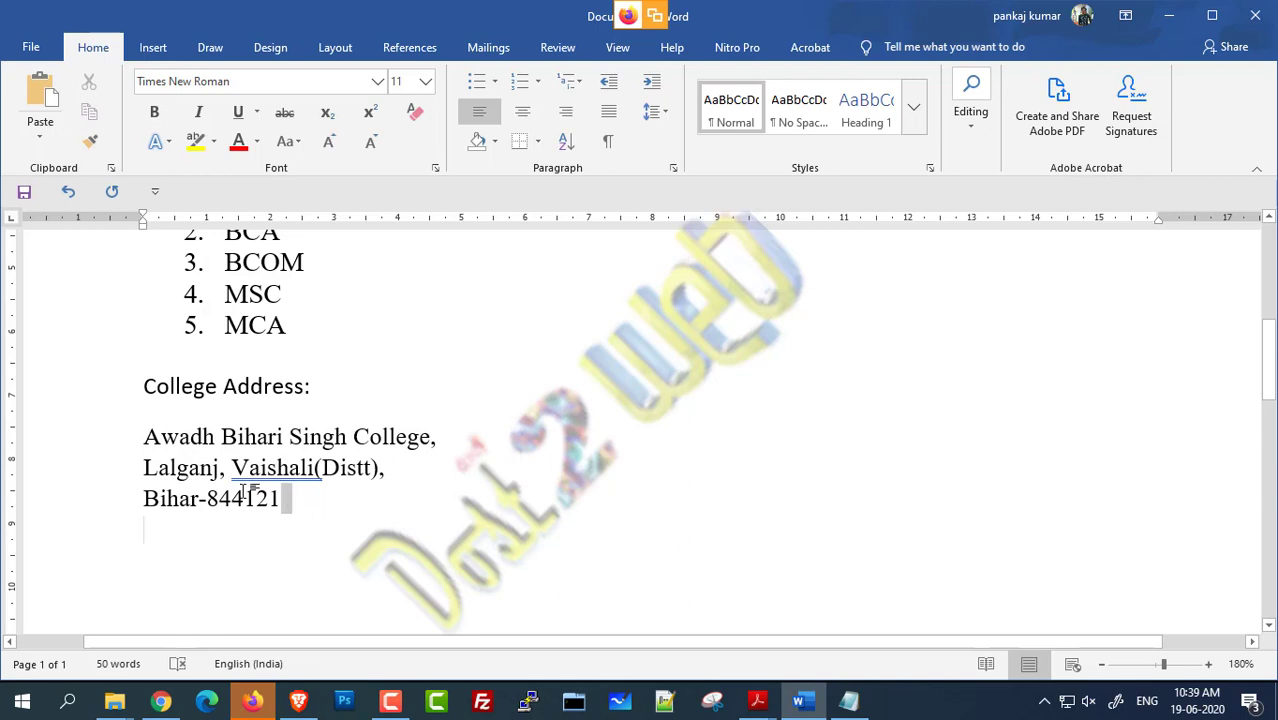
pyautogui.moveTo(285, 495); pyautogui.dragTo(143, 436)
pyautogui.click(357, 550)
# Step: Make the "College Address:" line bold and underlined
pyautogui.moveTo(163, 388); pyautogui.dragTo(325, 388)
pyautogui.click(156, 111)
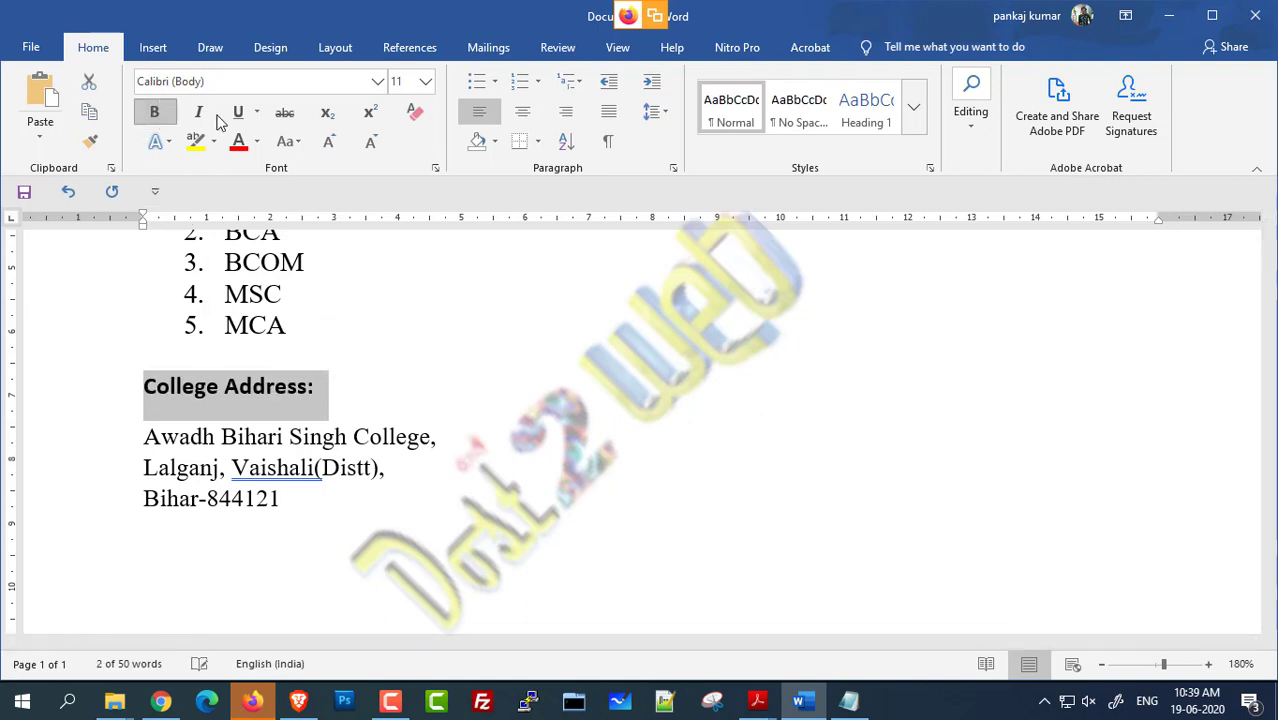
pyautogui.click(237, 112)
# Step: Italicize the line "The following courses are available in college:"
pyautogui.scroll(3, 266, 399)
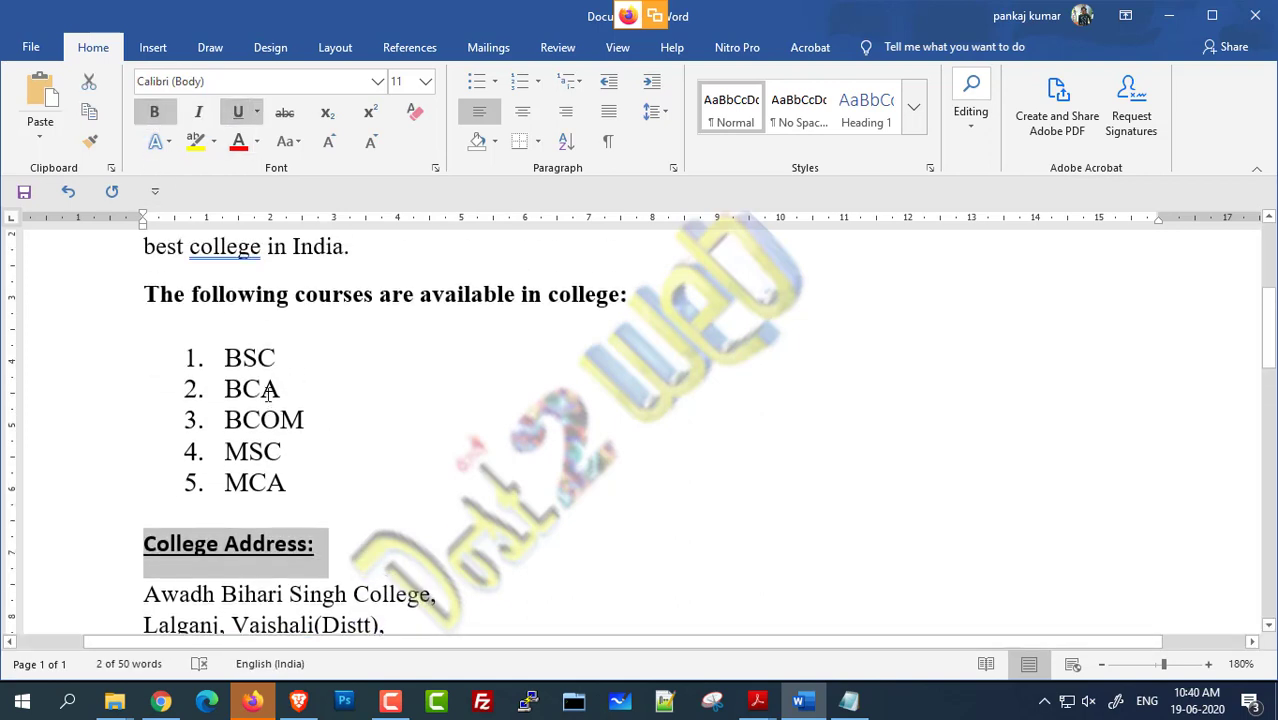
pyautogui.click(239, 296)
pyautogui.moveTo(147, 298); pyautogui.dragTo(640, 296)
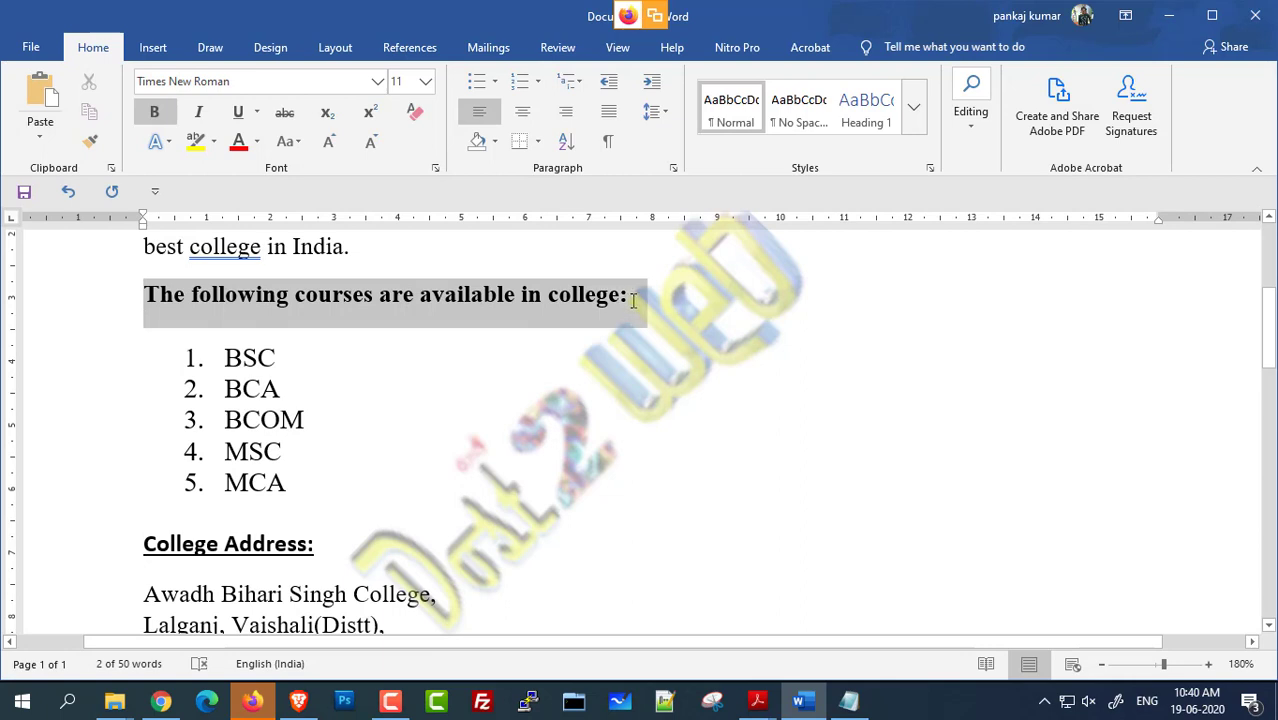
pyautogui.click(209, 115)
pyautogui.click(451, 388)
# Step: Review the formatted document from the college heading down to the blank area below the address
pyautogui.moveTo(275, 288); pyautogui.dragTo(610, 296)
pyautogui.scroll(1, 490, 403)
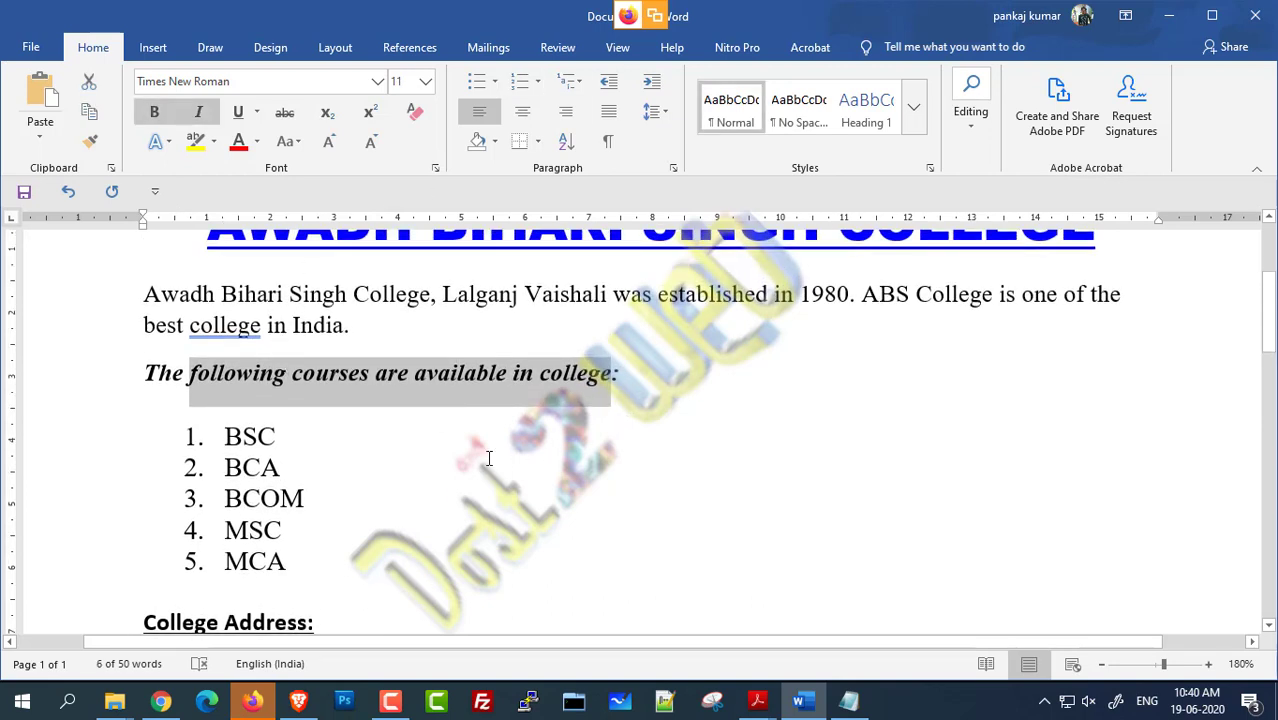
pyautogui.scroll(3, 489, 458)
pyautogui.scroll(-2, 489, 458)
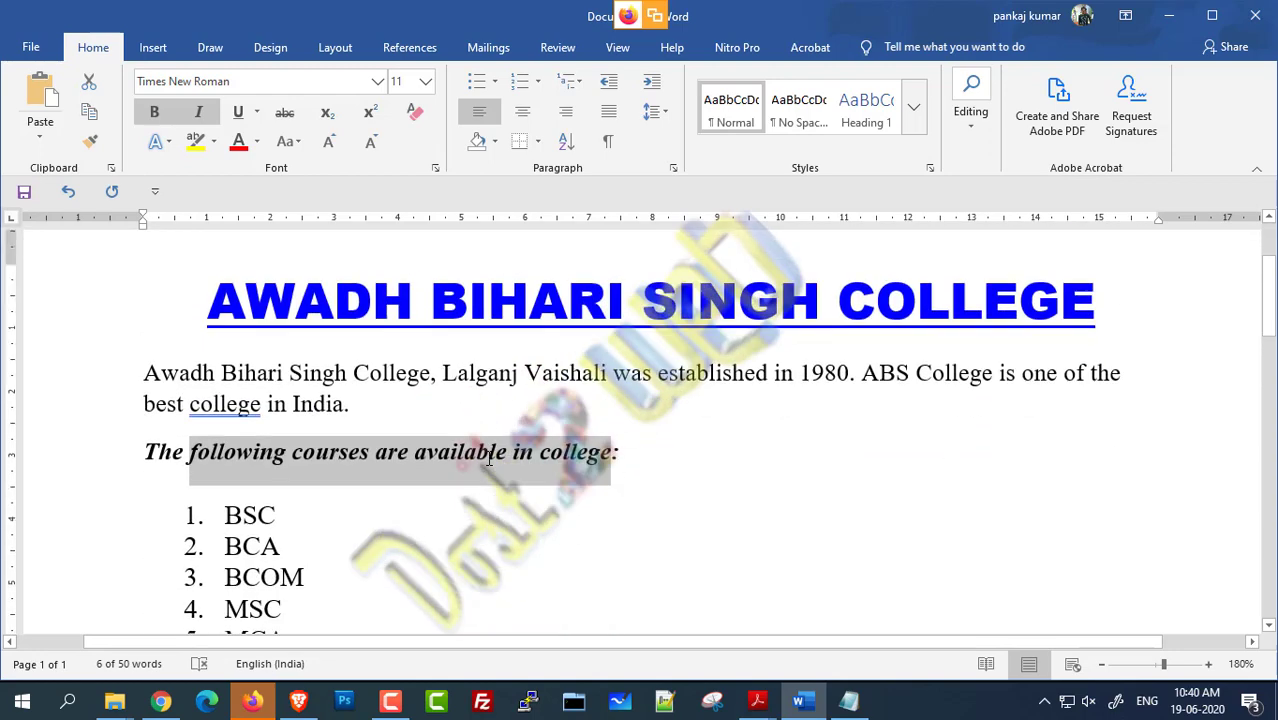
pyautogui.scroll(2, 489, 458)
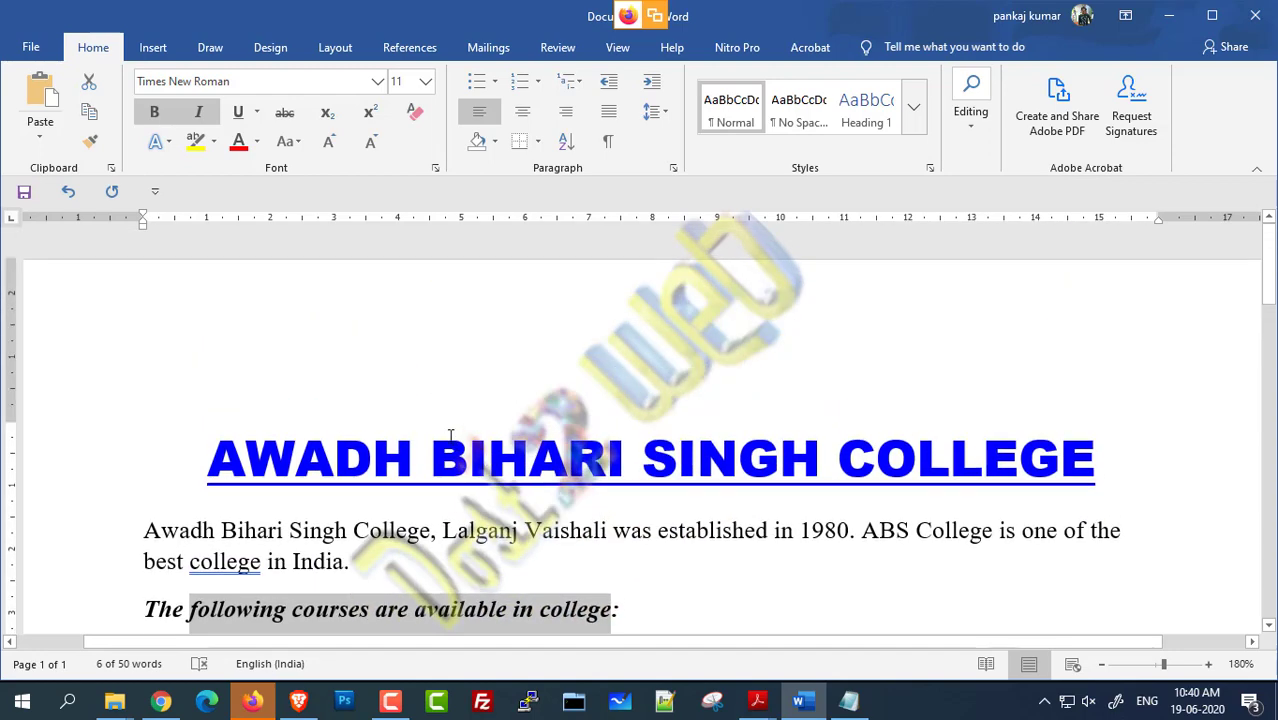
pyautogui.scroll(-8, 450, 435)
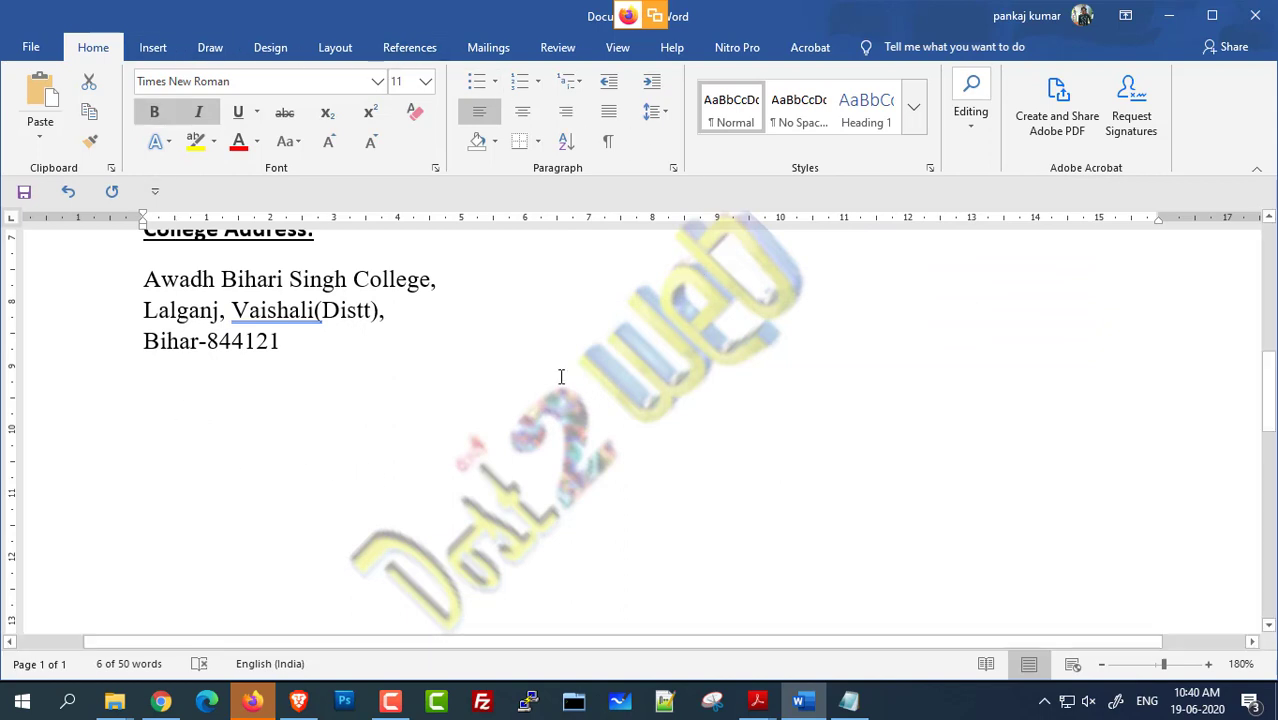
pyautogui.click(445, 456)
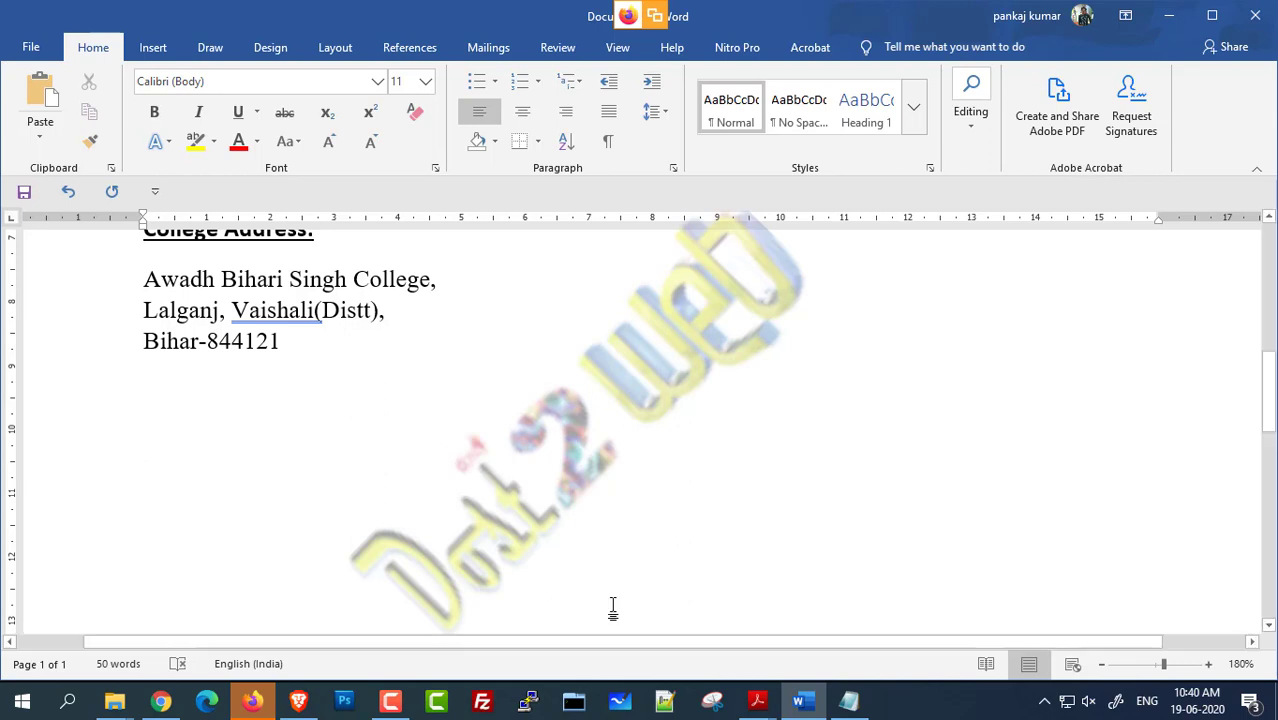
# Step: Switch to BCA SYLLABUS1Final-1.pdf in Acrobat Reader, mark the "Formatting Pages" topic under Microsoft Word, and return to the Word document
pyautogui.moveTo(757, 700)
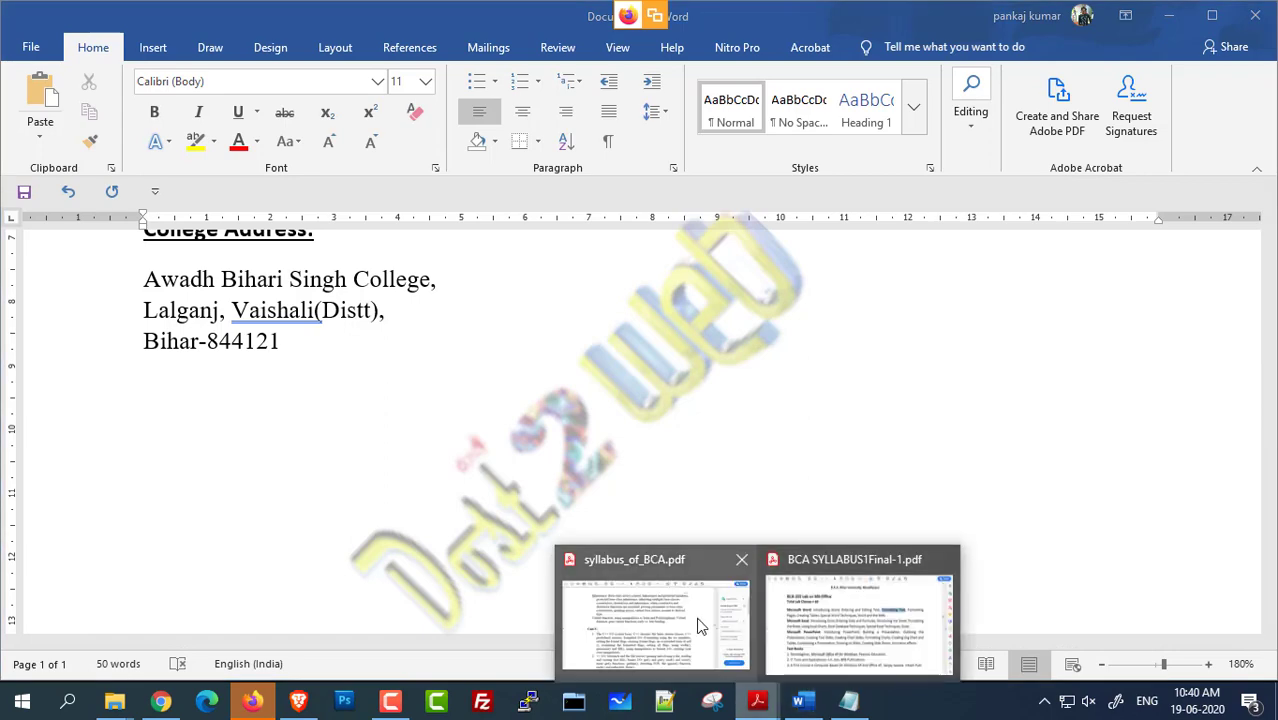
pyautogui.click(815, 602)
pyautogui.click(987, 285)
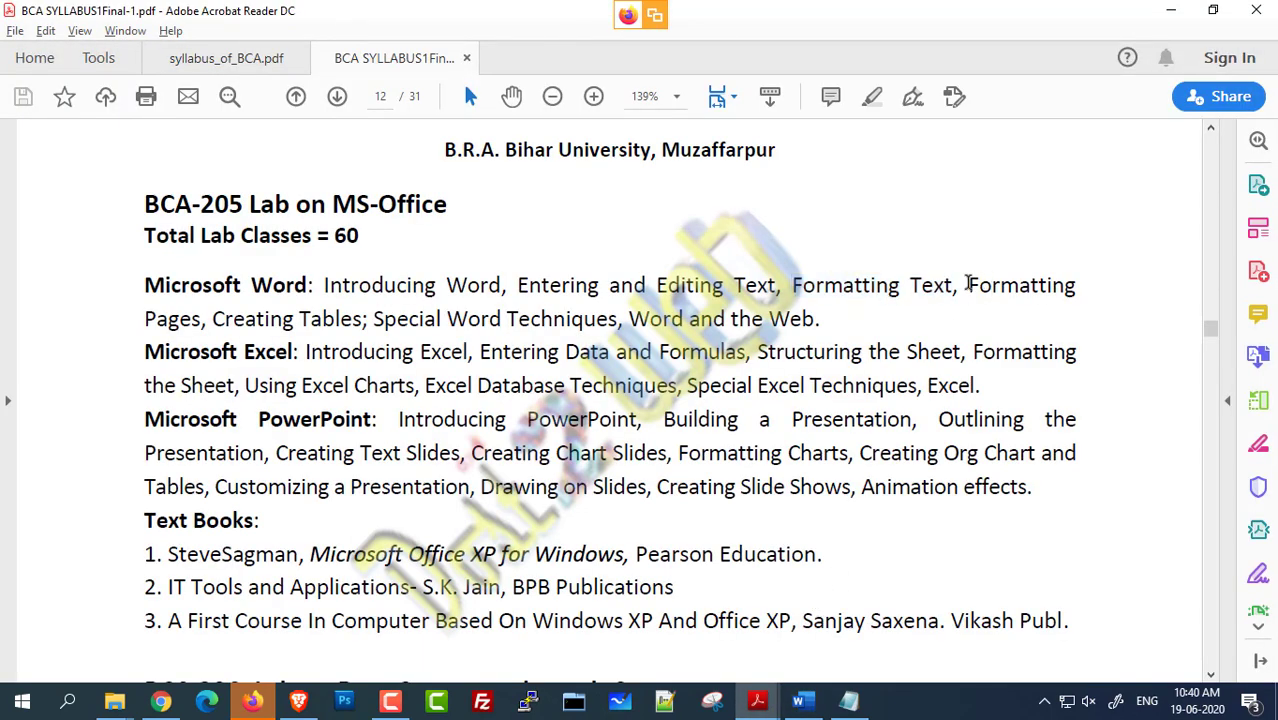
pyautogui.moveTo(967, 285); pyautogui.dragTo(204, 320)
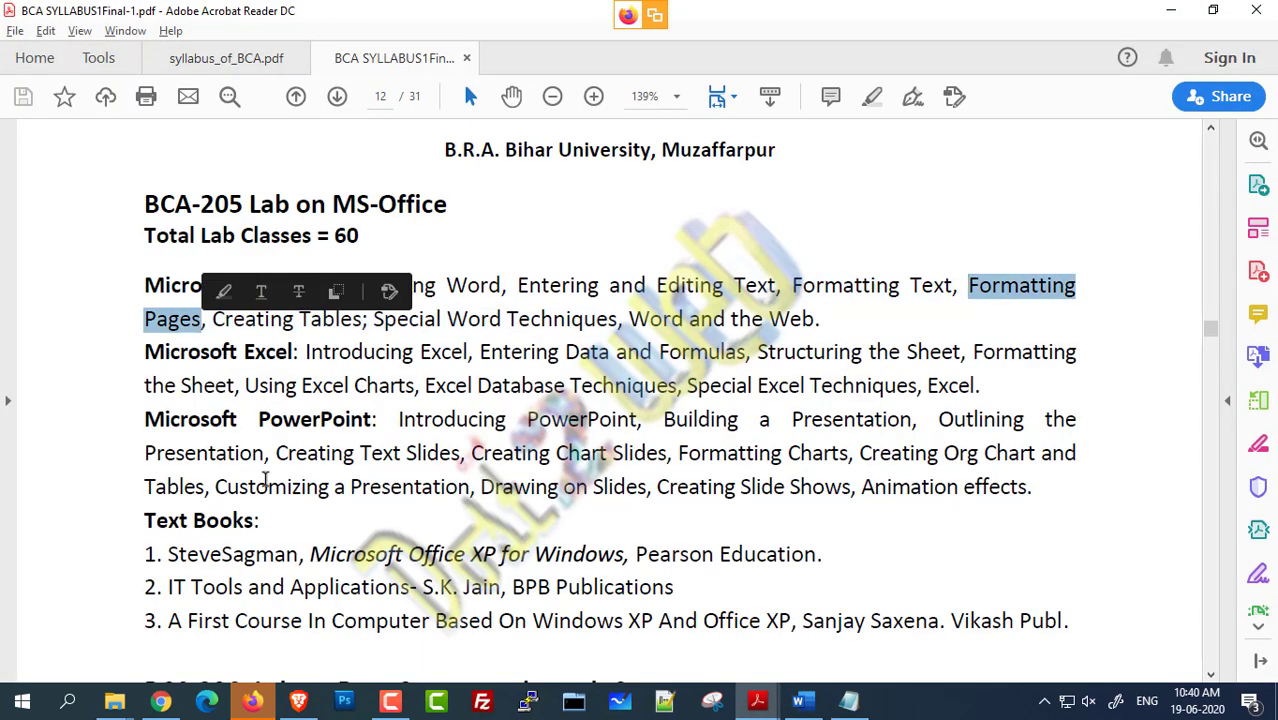
pyautogui.click(1165, 17)
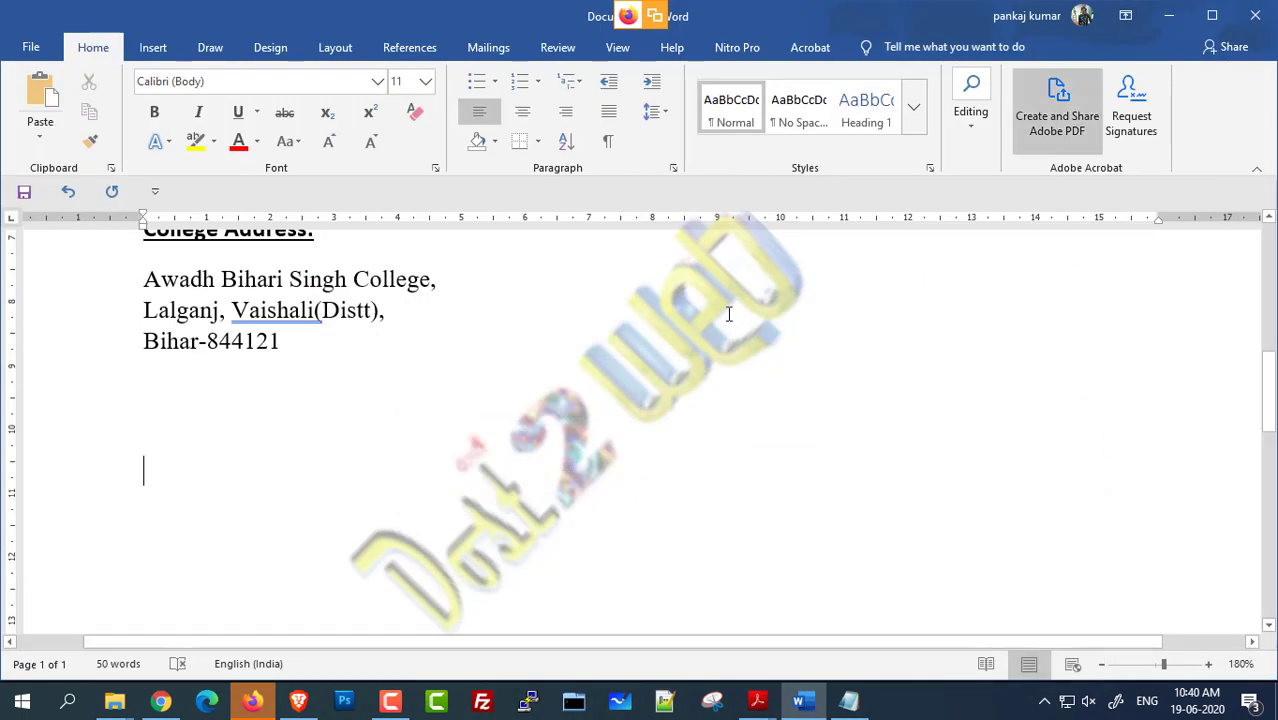
# Step: Zoom the document out to 120% and examine the page layout from the heading to below the address
pyautogui.scroll(10, 465, 455)
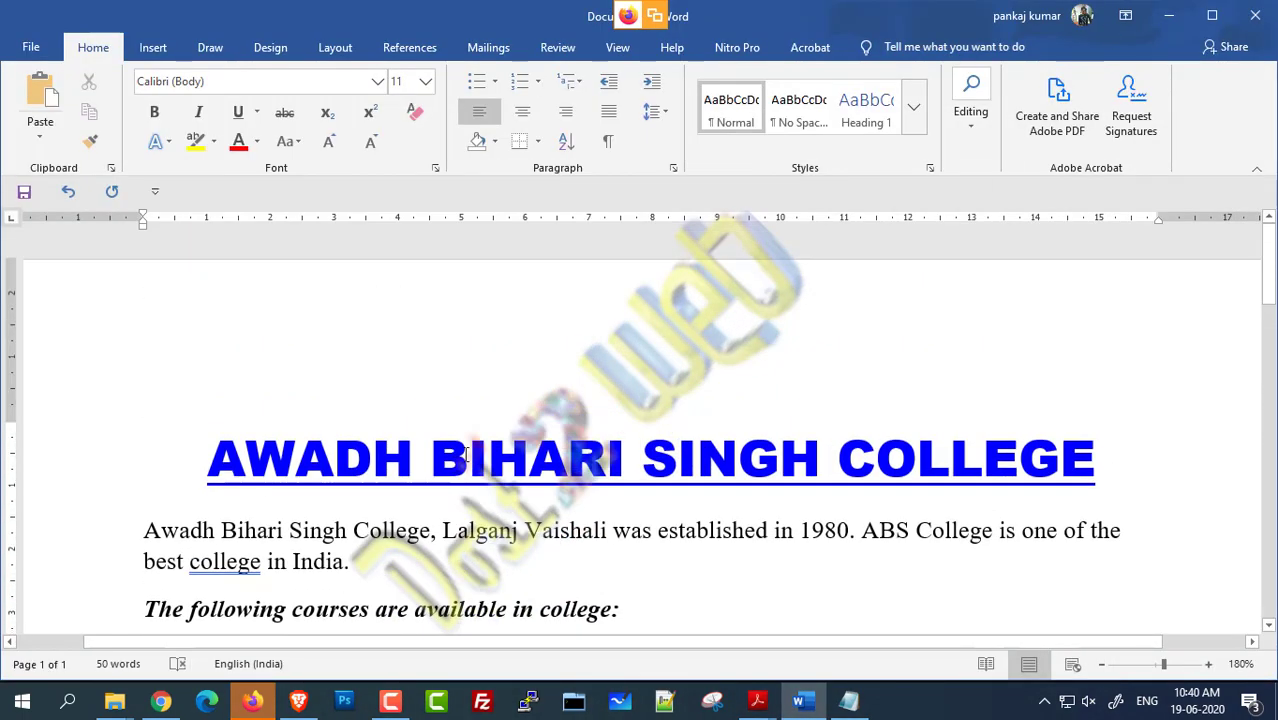
pyautogui.click(1102, 664)
pyautogui.click(1102, 664)
pyautogui.click(1102, 664)
pyautogui.click(1103, 665)
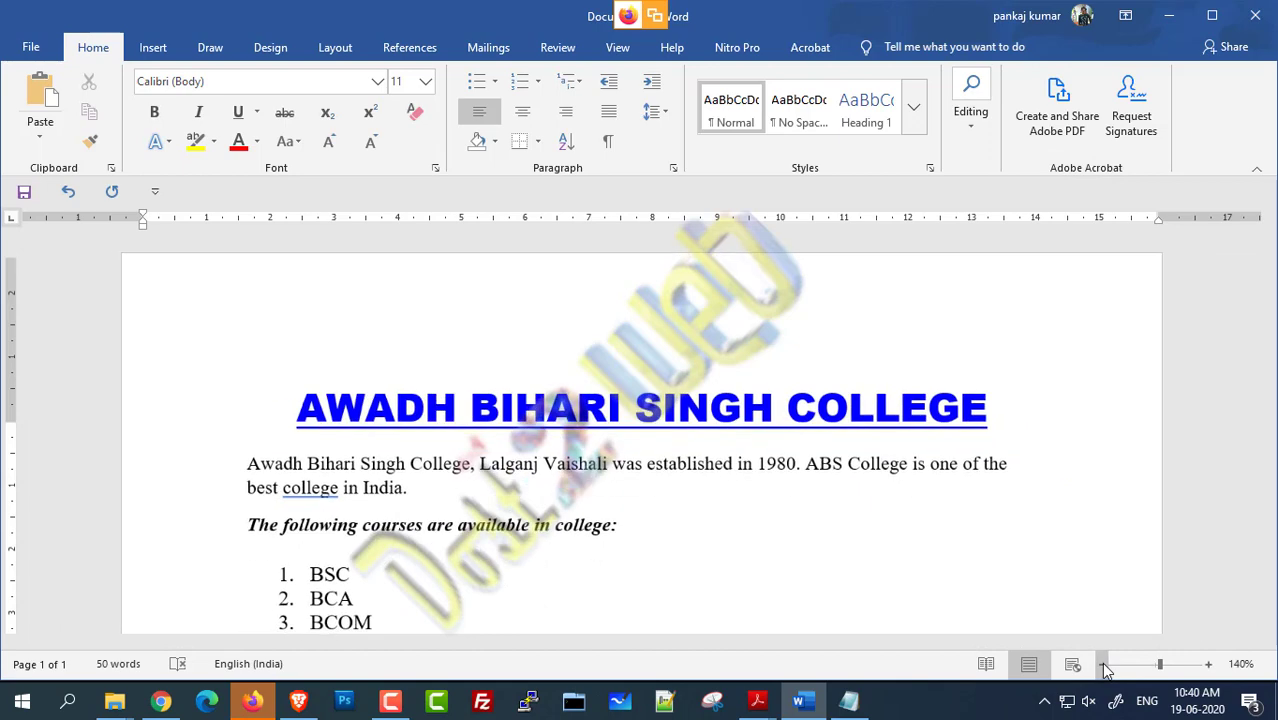
pyautogui.click(1103, 665)
pyautogui.click(1103, 665)
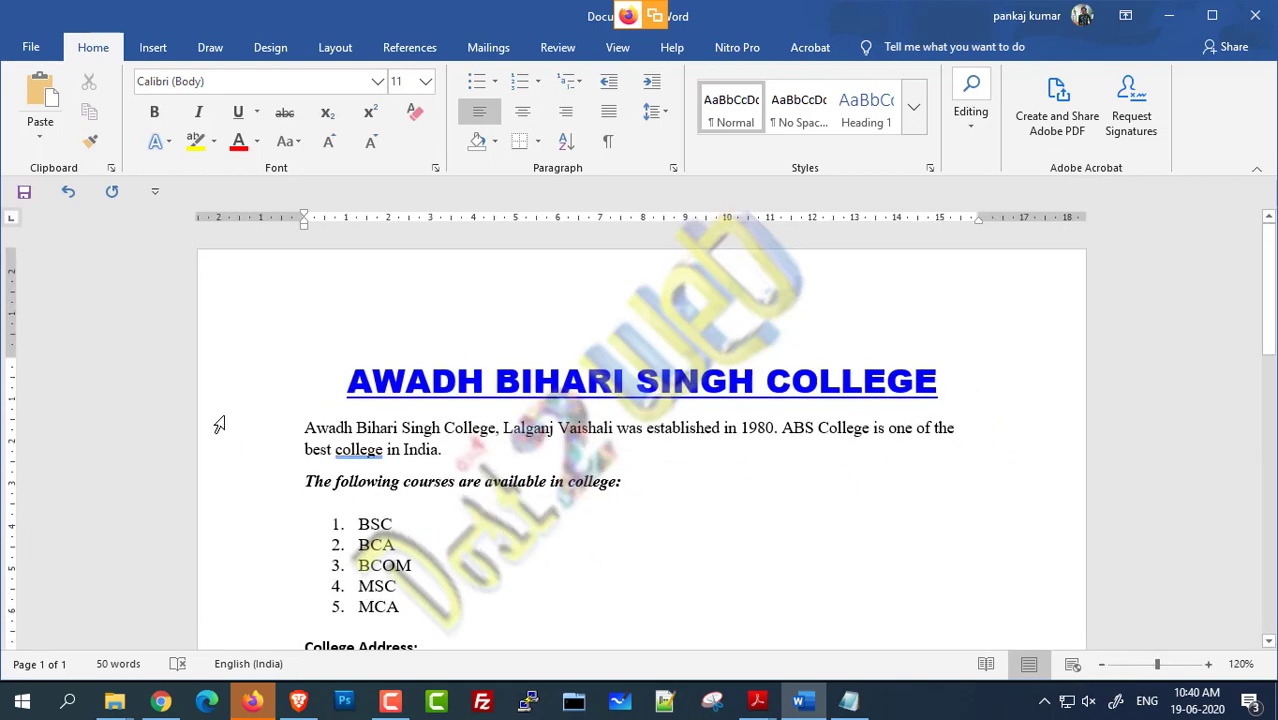
pyautogui.scroll(-1, 271, 418)
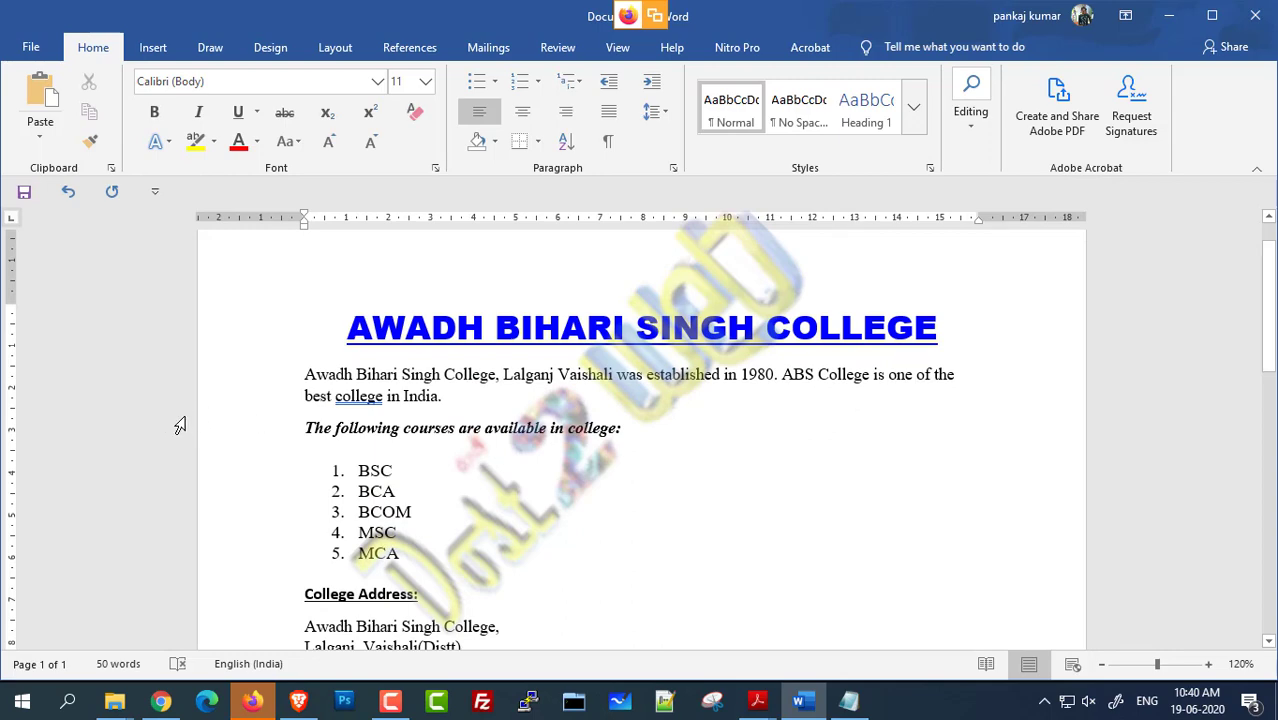
pyautogui.scroll(1, 203, 432)
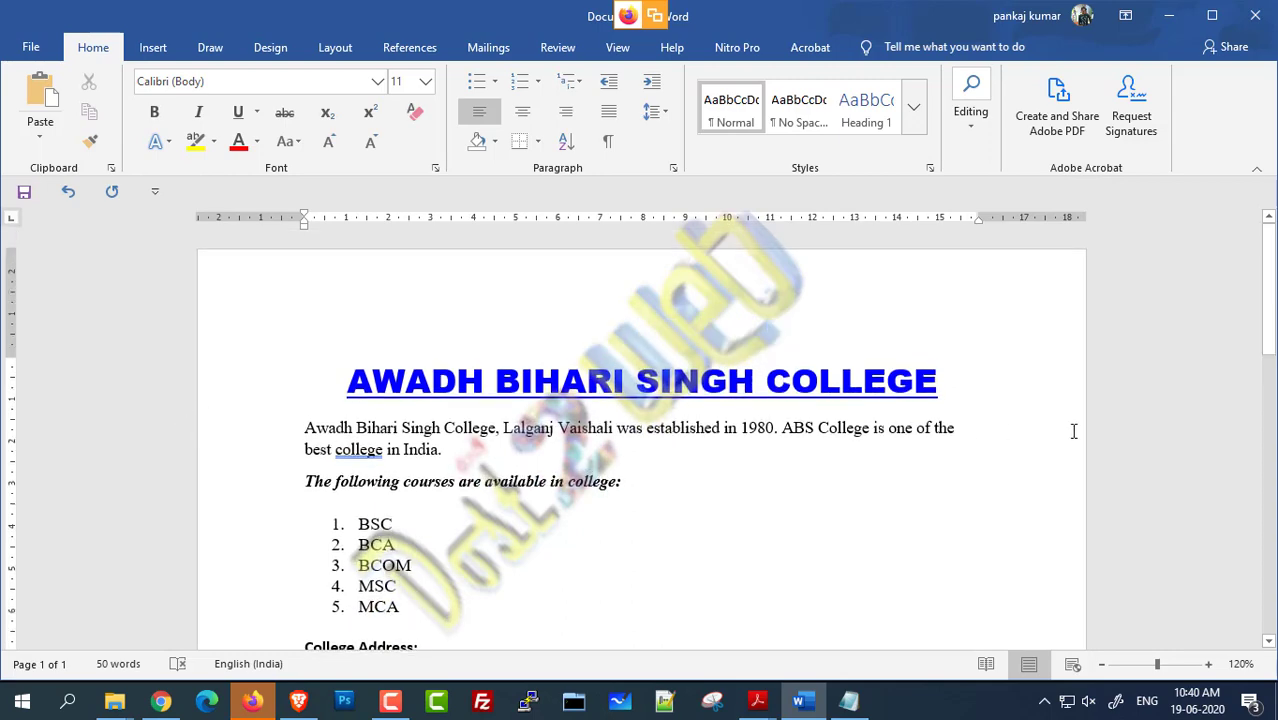
pyautogui.scroll(-10, 680, 400)
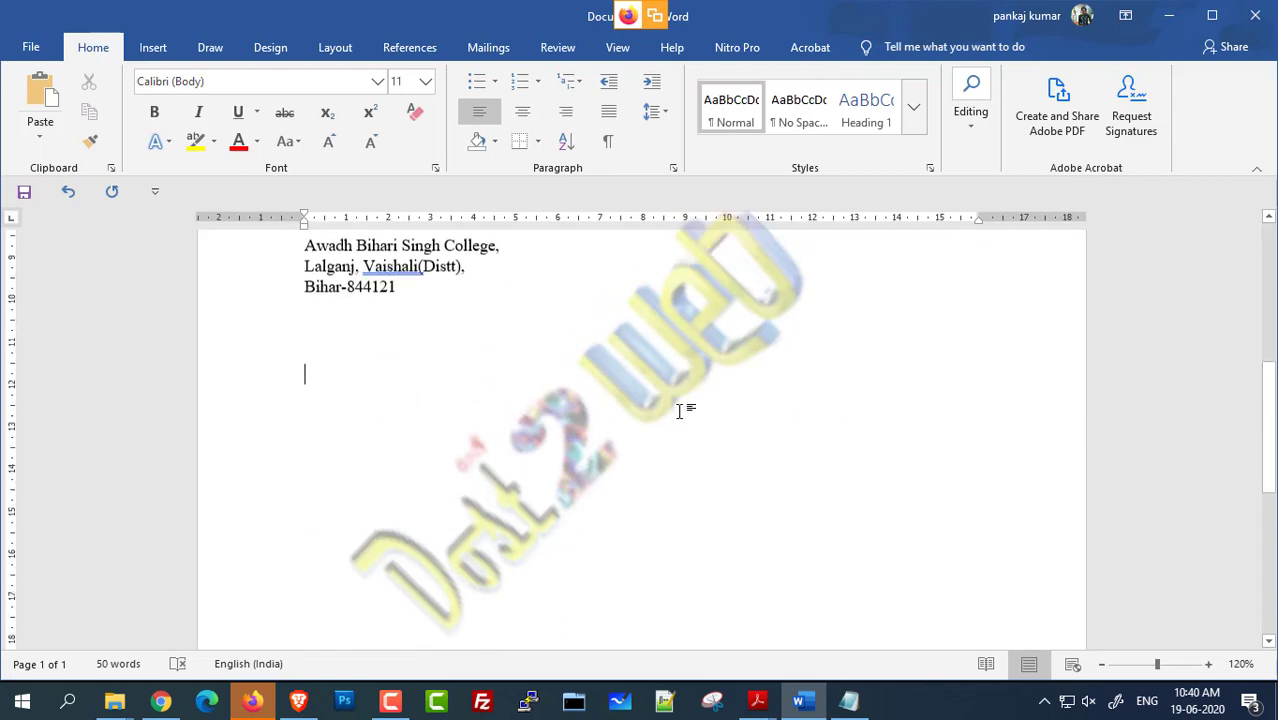
pyautogui.scroll(9, 560, 446)
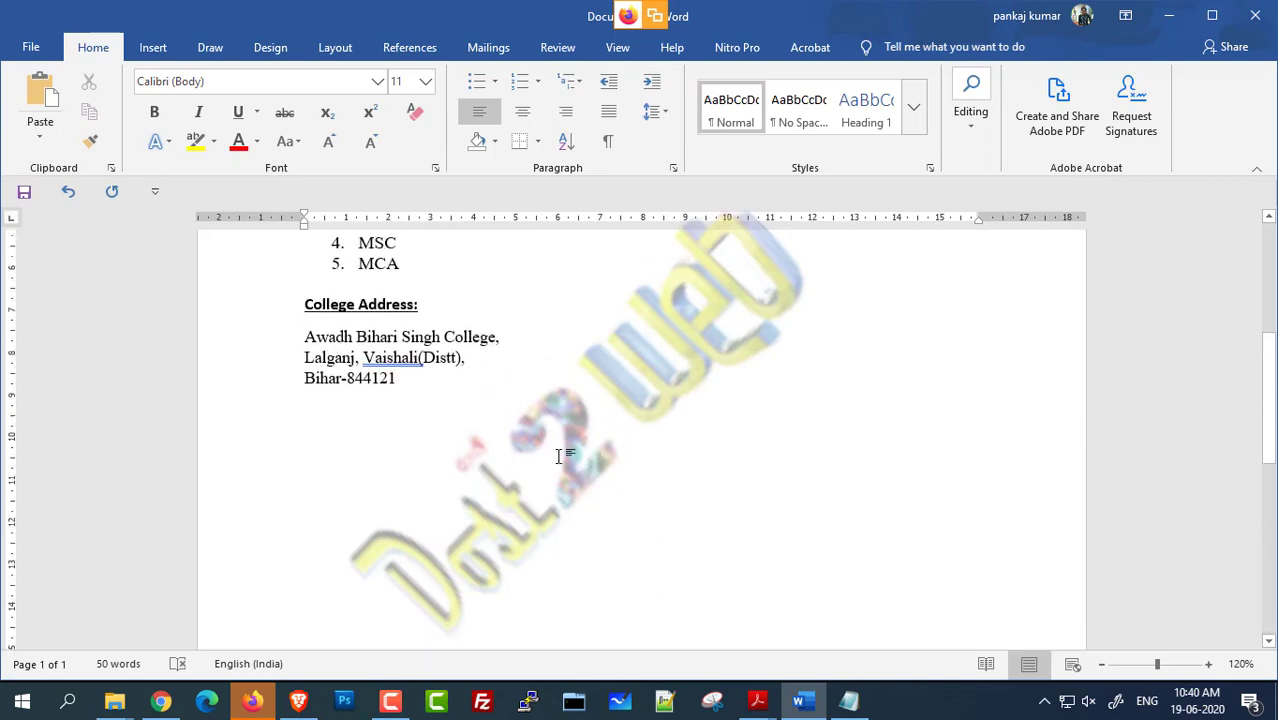
# Step: Switch to the untitled Notepad file and copy the text from "Special Facilities Available:" through "Rural Management by IGNOU."
pyautogui.scroll(-2, 600, 480)
pyautogui.click(848, 700)
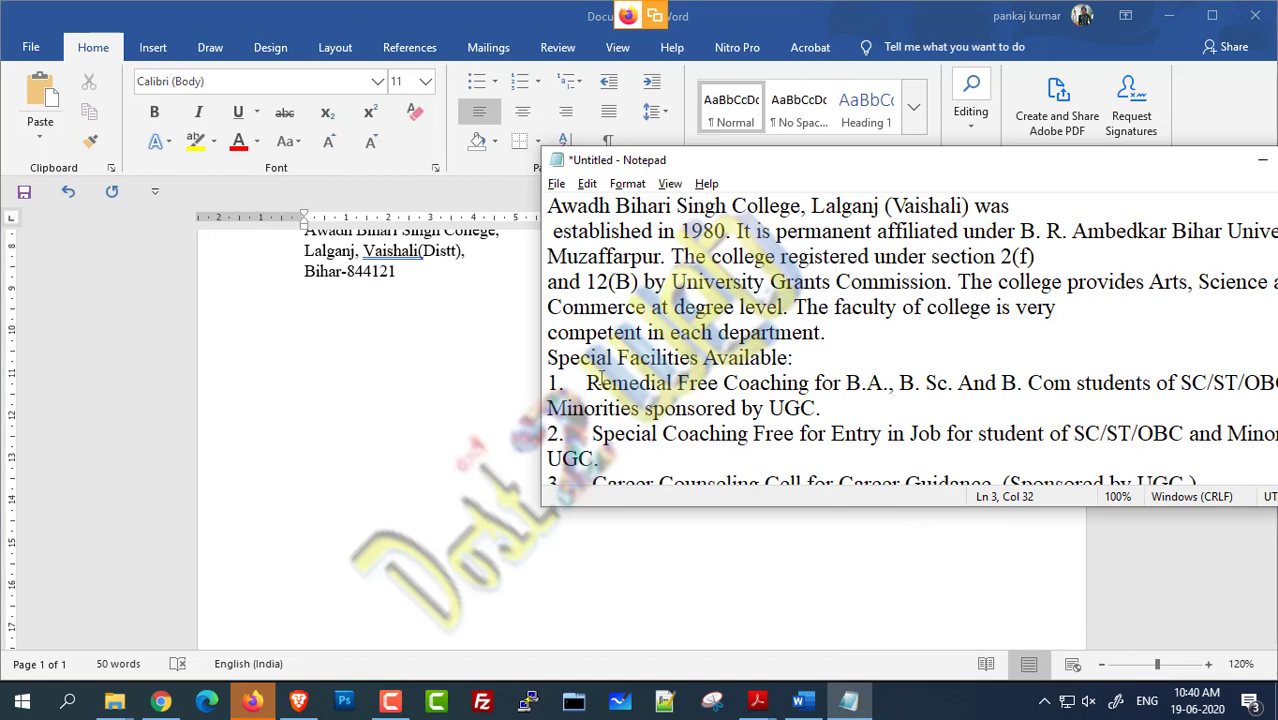
pyautogui.moveTo(551, 365); pyautogui.dragTo(830, 422)
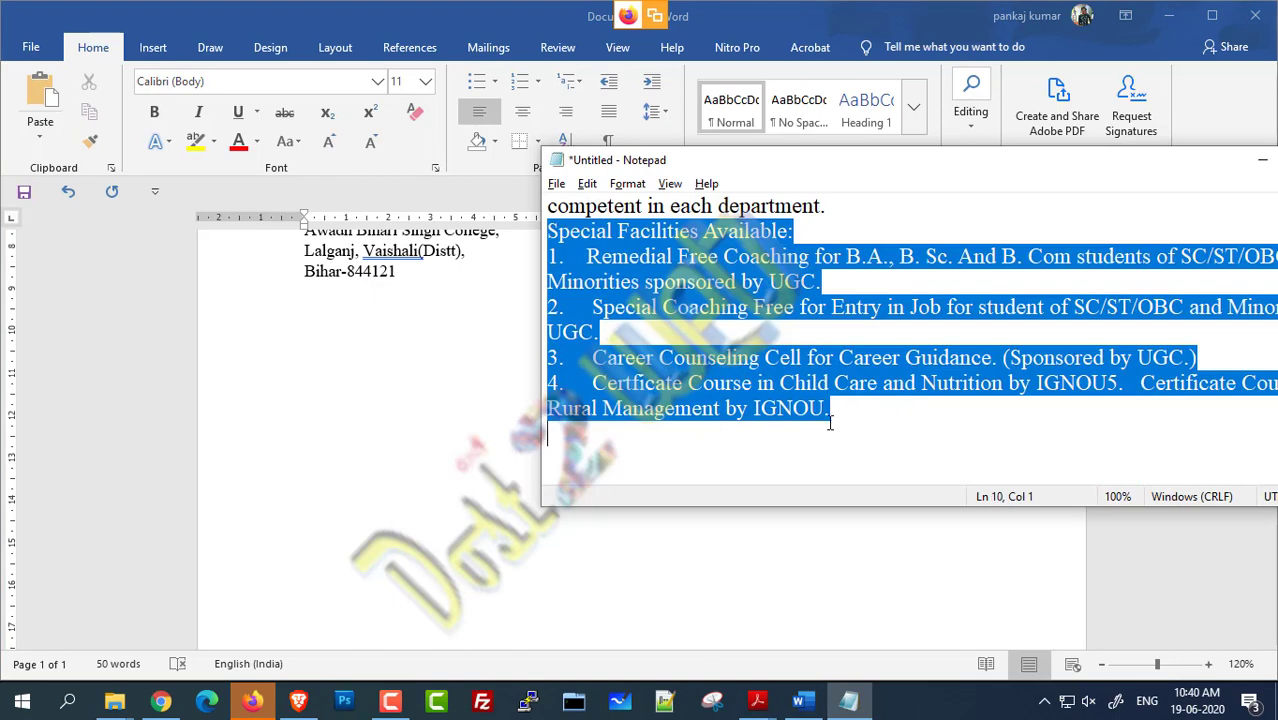
# Step: Return to the Word document and paste the special facilities text between the MCA list item and College Address, followed by an empty line
pyautogui.click(456, 456)
pyautogui.scroll(1, 534, 314)
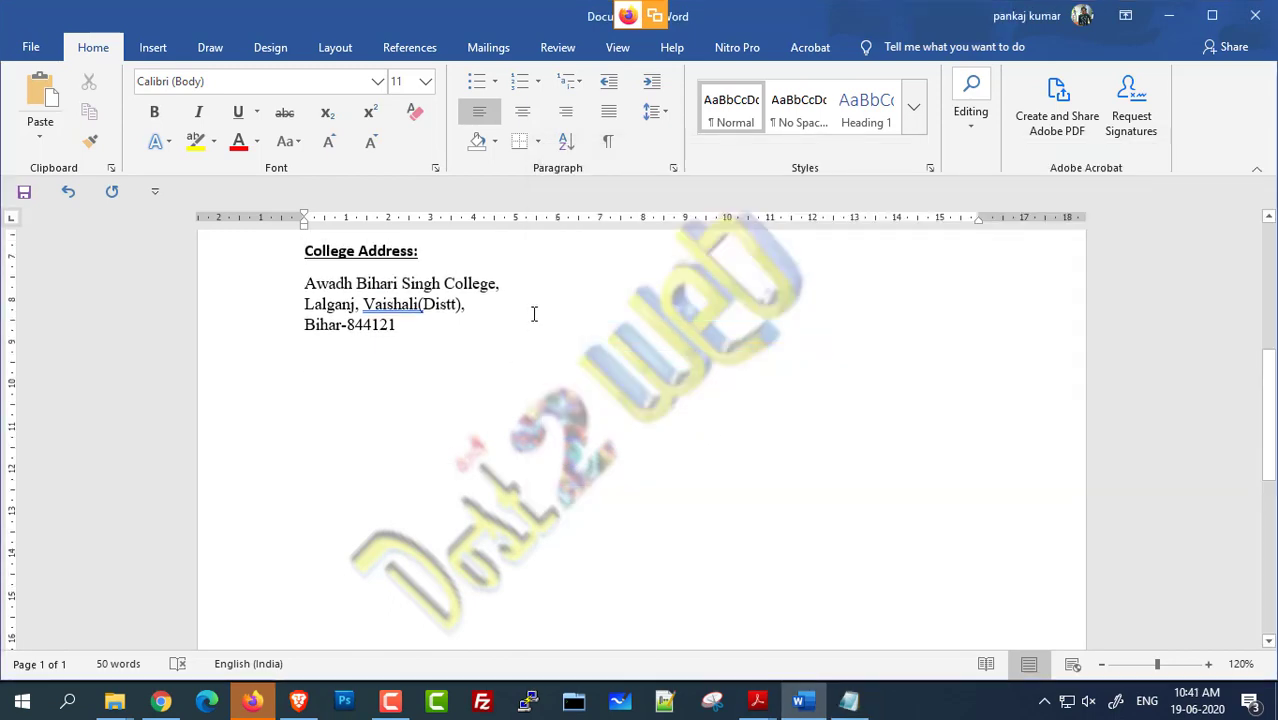
pyautogui.scroll(2, 477, 330)
pyautogui.click(442, 318)
pyautogui.press('Return')
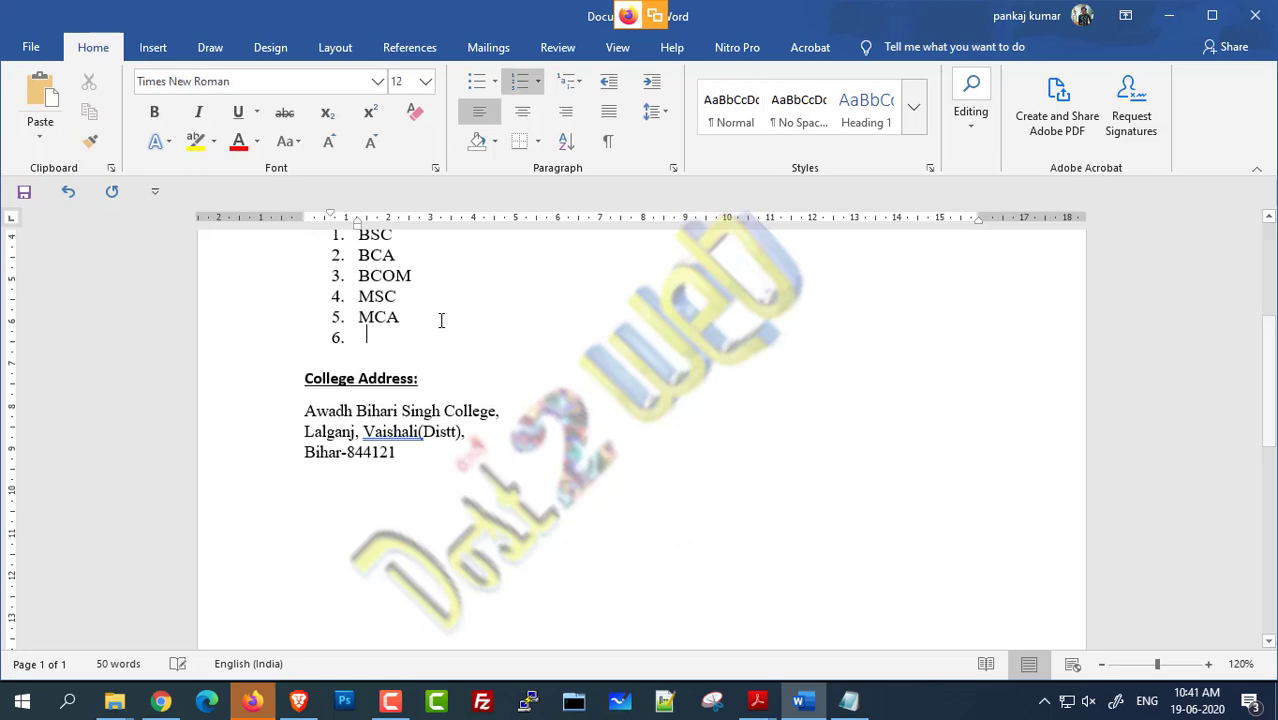
pyautogui.press('Return')
pyautogui.press('Return')
pyautogui.write('Special Facilities Available: 1.\tRemedial Free Coaching for B.A., B. Sc. And B. Com students of SC/ST/OBC and Minorities sponsored by UGC. 2.\tSpecial Coaching Free for Entry in Job for student of SC/ST/OBC and Minorities by UGC. 3.\tCareer Counseling Cell for Career Guidance. (Sponsored by UGC.) 4.\tCertficate Course in Child Care and Nutrition by IGNOU5.\tCertificate Course in Rural Management by IGNOU.')
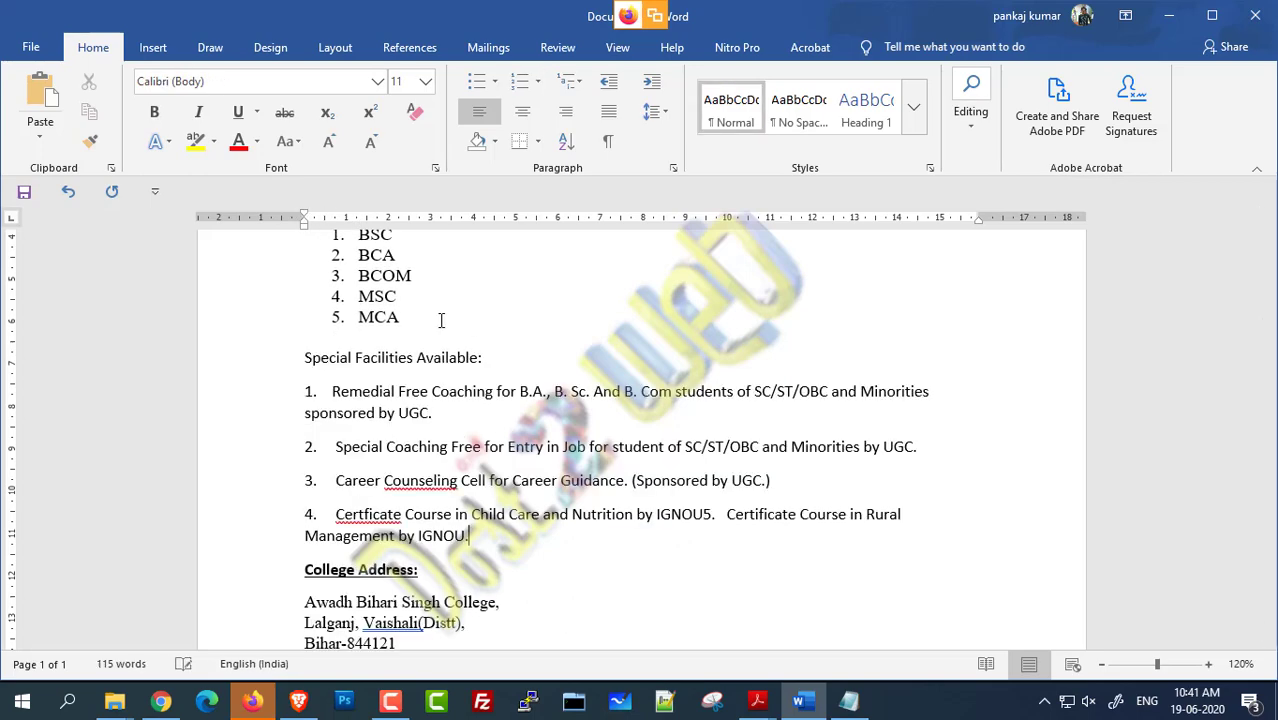
pyautogui.press('Return')
pyautogui.scroll(-4, 490, 396)
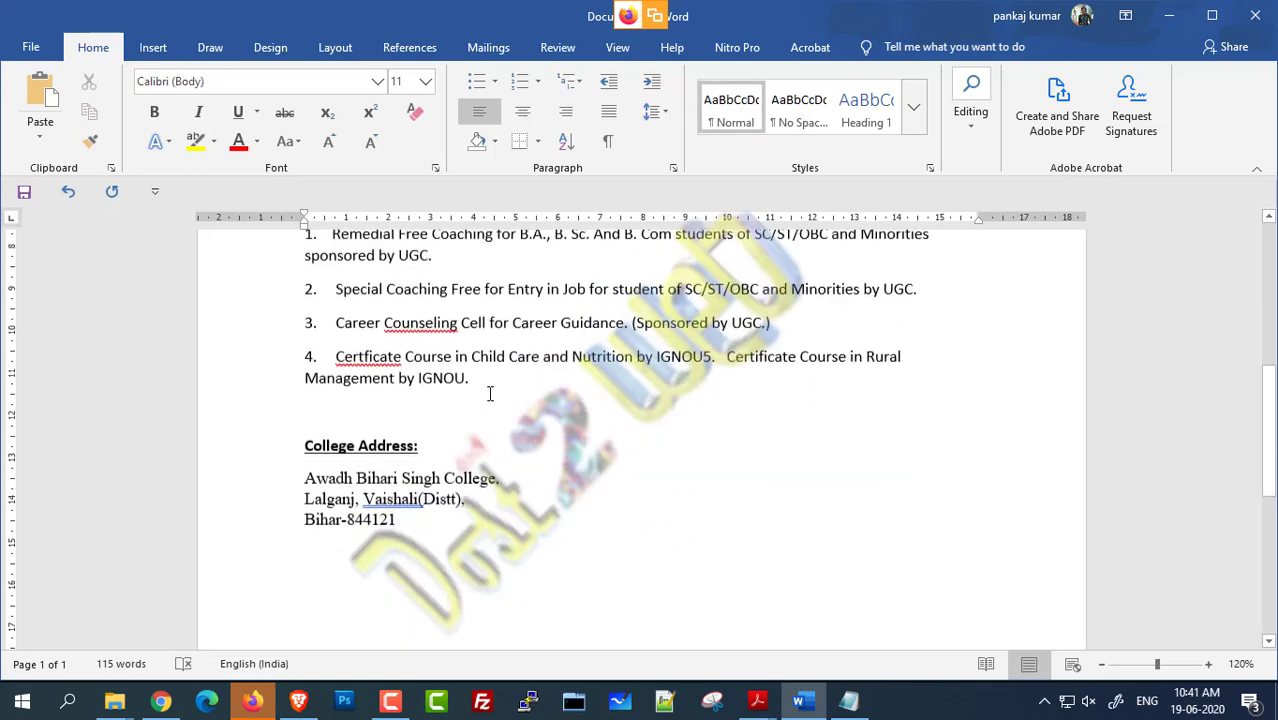
# Step: Make the "Special Facilities Available:" heading bold
pyautogui.scroll(5, 493, 398)
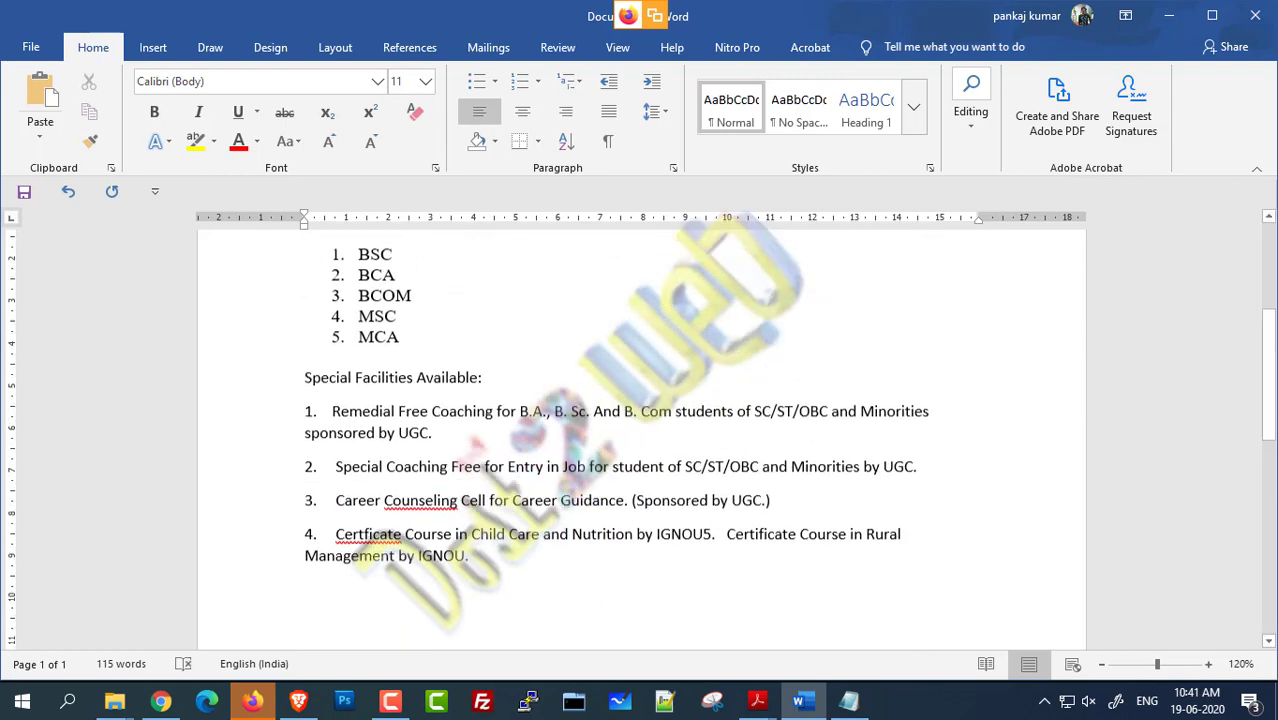
pyautogui.click(280, 567)
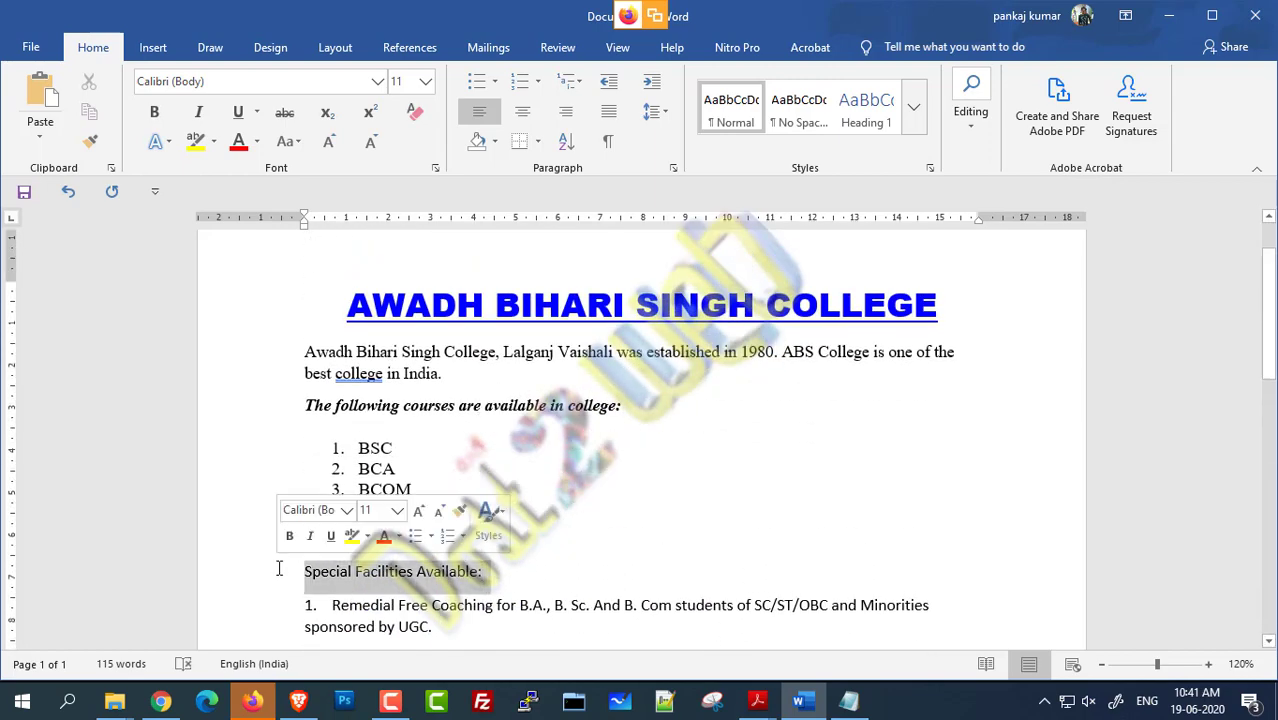
pyautogui.hotkey('ctrl', 'b')
pyautogui.click(539, 510)
pyautogui.scroll(-10, 539, 510)
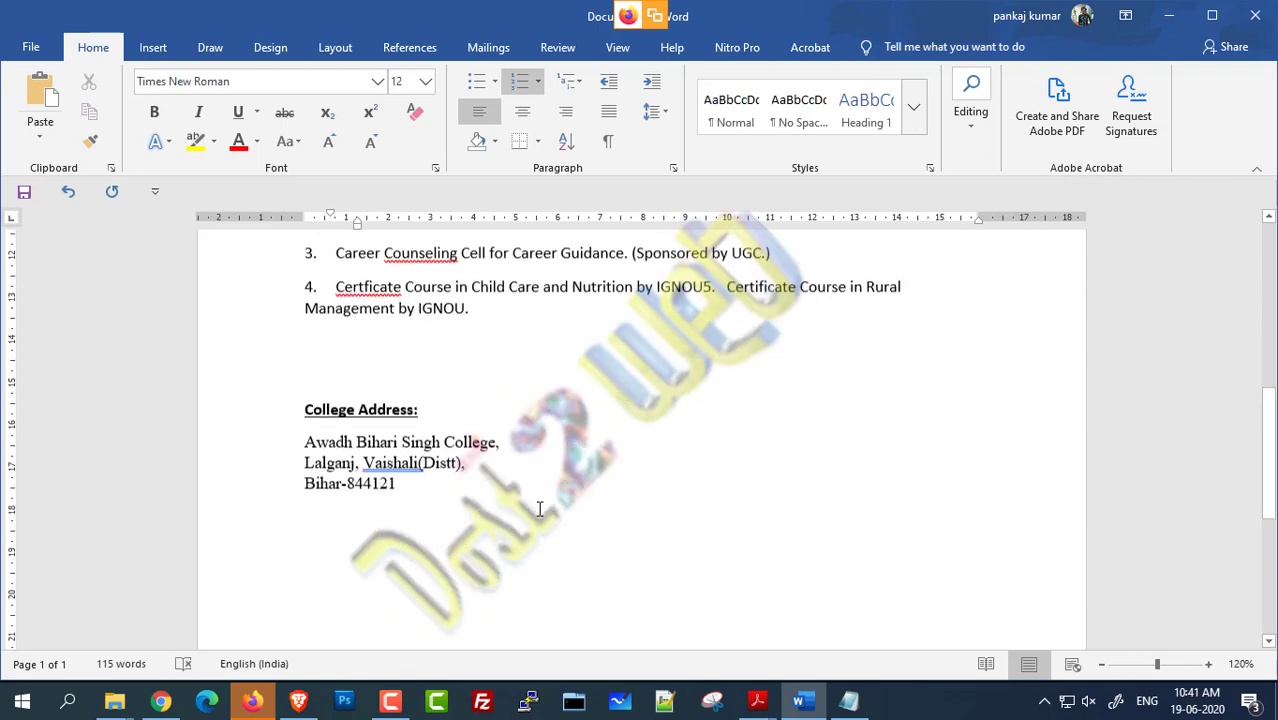
# Step: Try moving the MSC list item's indent to the page margin and removing its numbering, and restore the item
pyautogui.scroll(10, 539, 510)
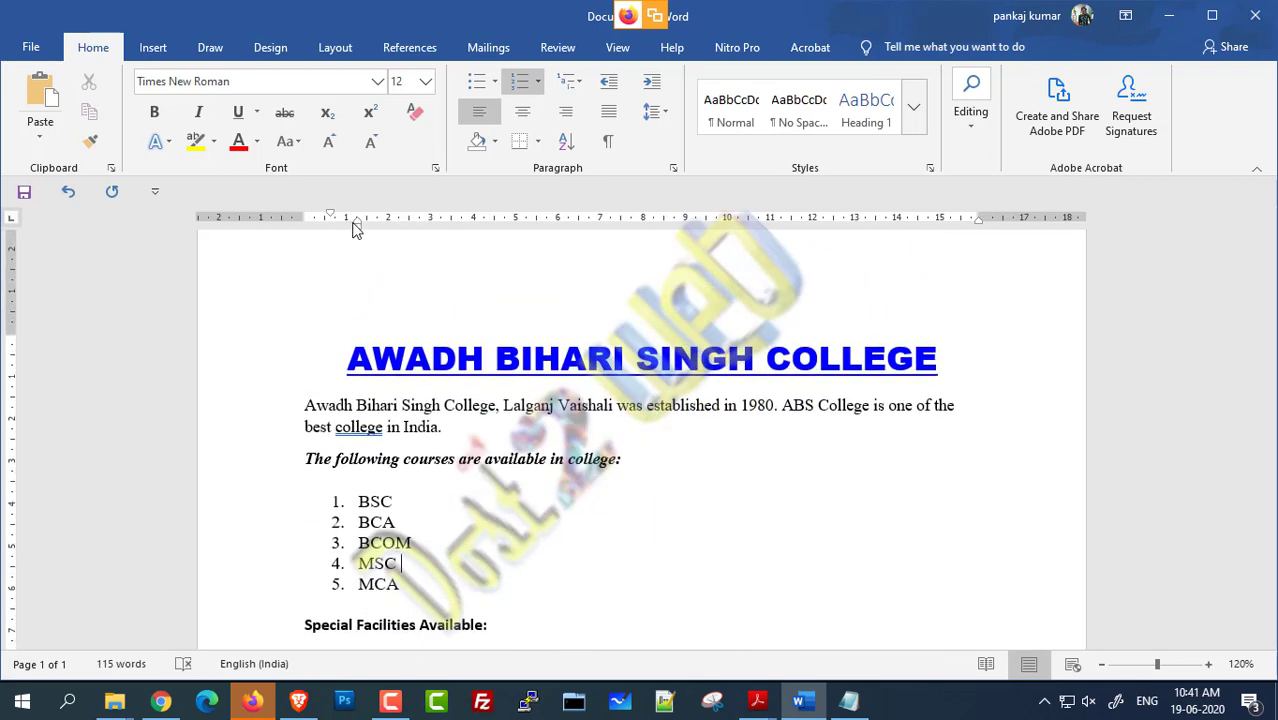
pyautogui.moveTo(351, 228)
pyautogui.mouseDown()
pyautogui.moveTo(284, 220)
pyautogui.moveTo(309, 226)
pyautogui.mouseUp()
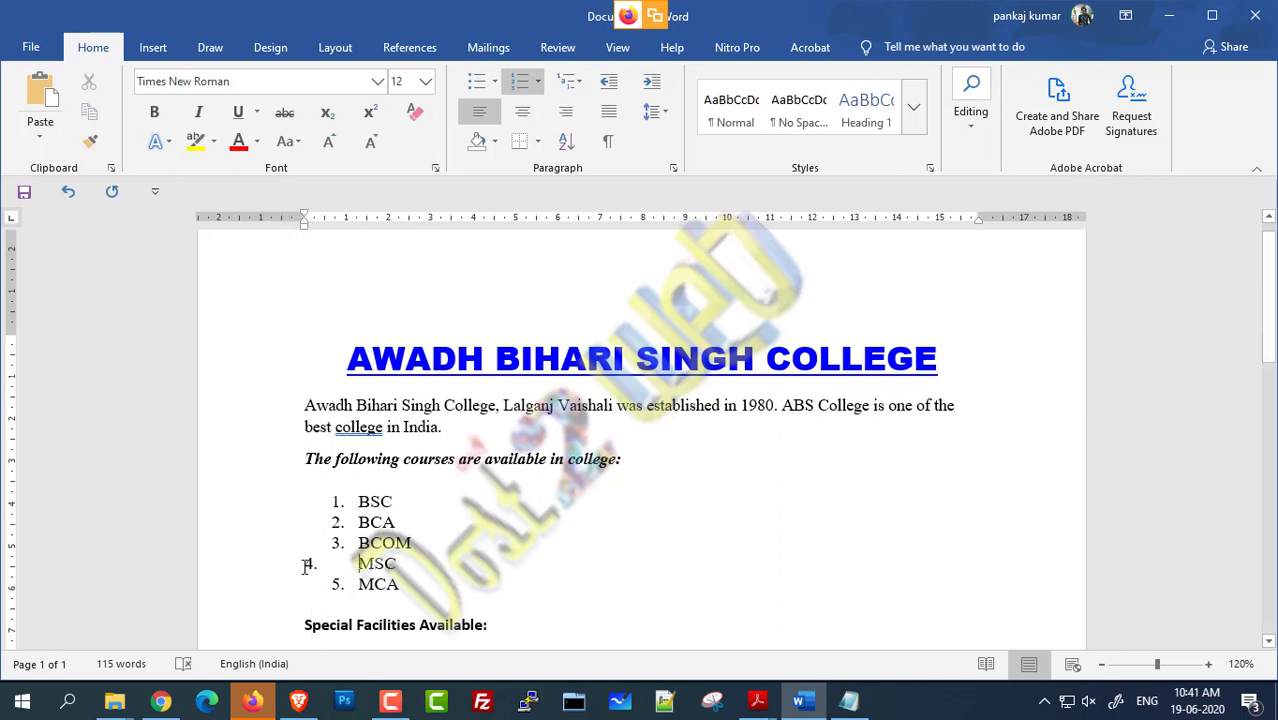
pyautogui.press('BackSpace')
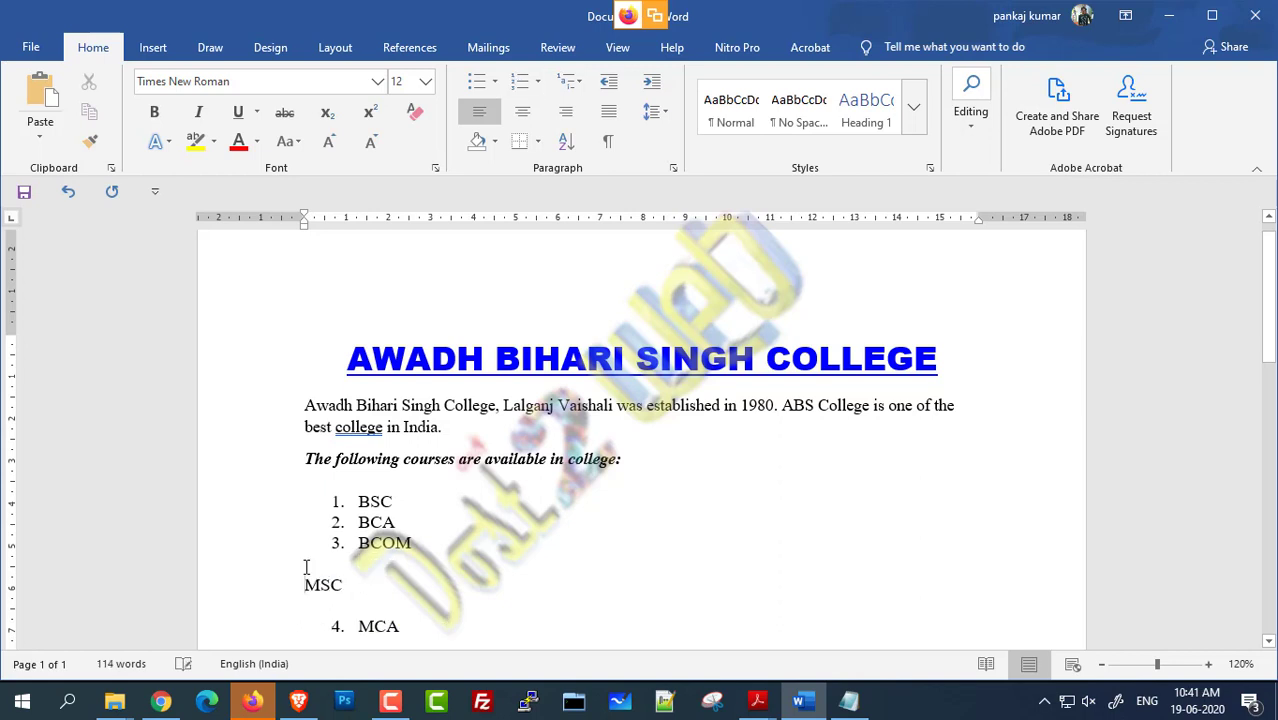
pyautogui.press('BackSpace')
pyautogui.press('Return')
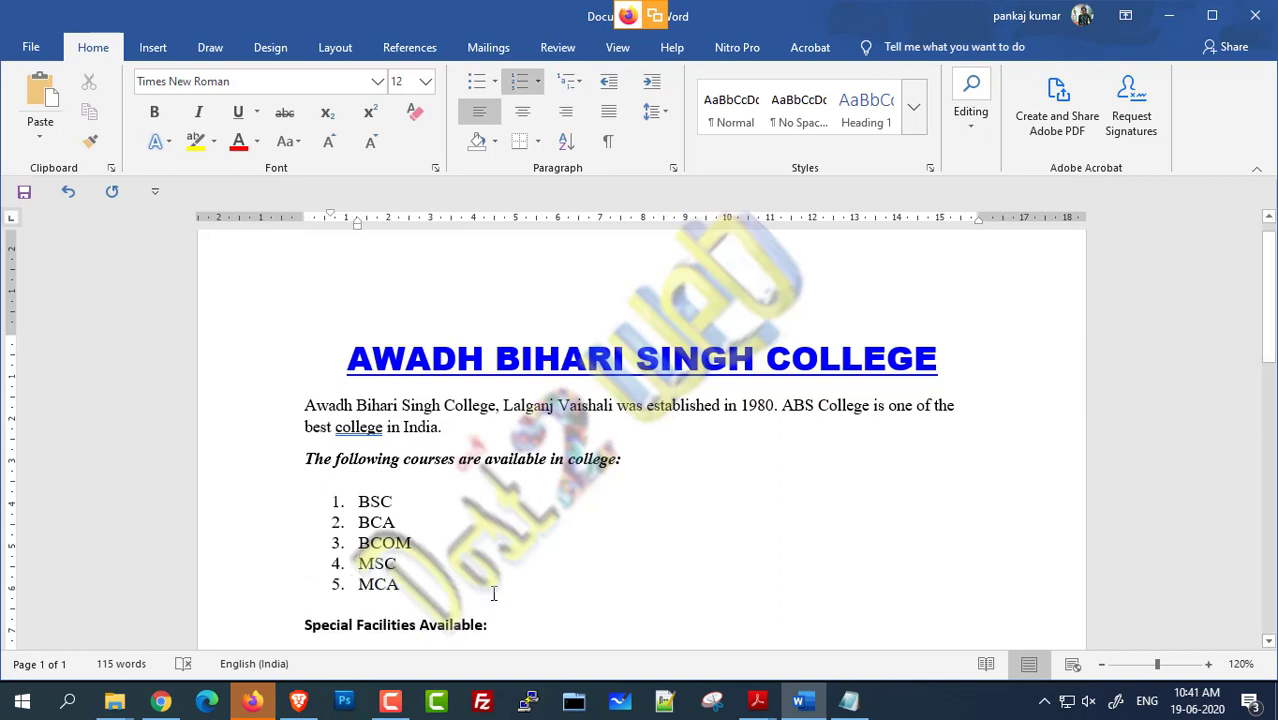
# Step: Review the document's page layout, the preset margin choices and the current margins in the print preview
pyautogui.scroll(1, 520, 558)
pyautogui.scroll(-7, 498, 520)
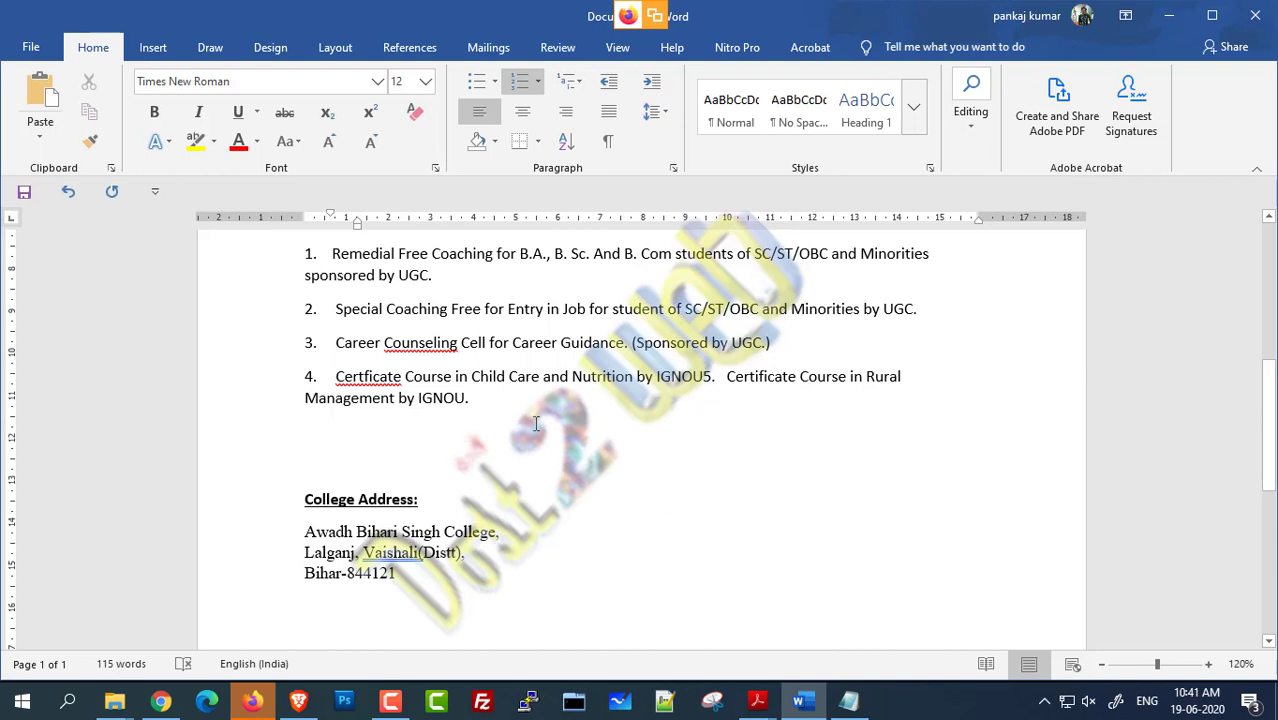
pyautogui.click(338, 48)
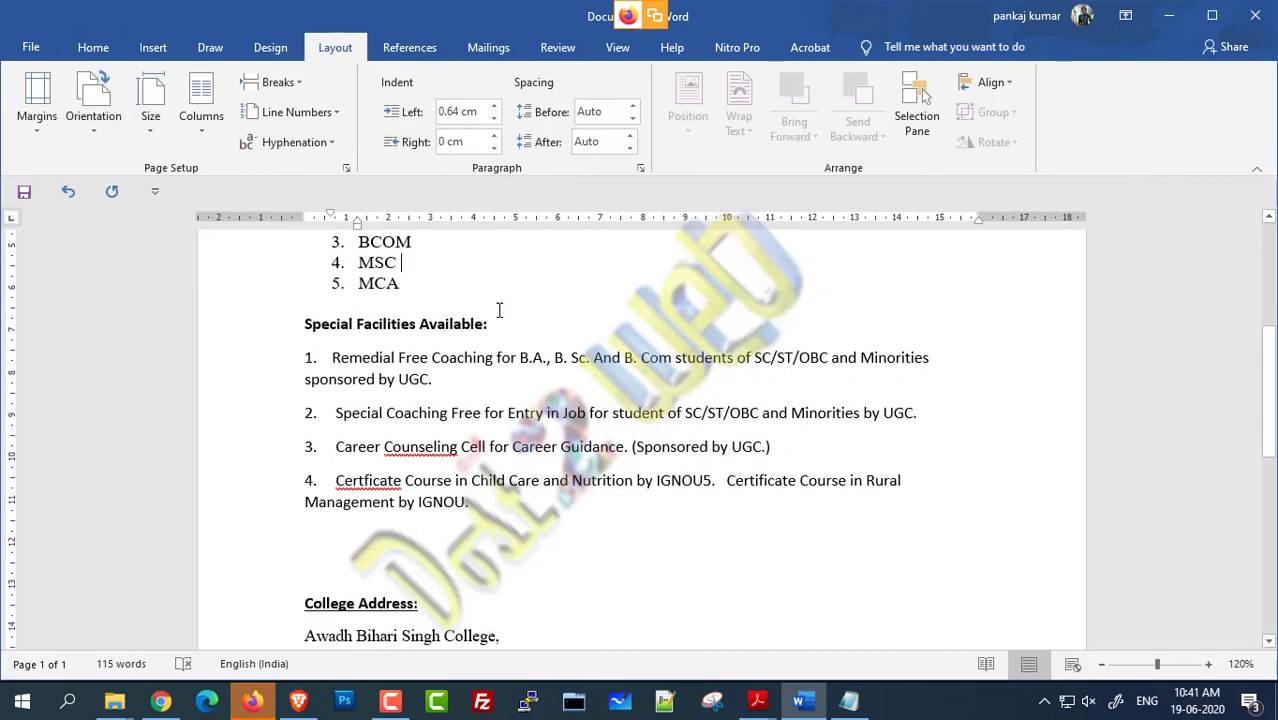
pyautogui.scroll(5, 499, 311)
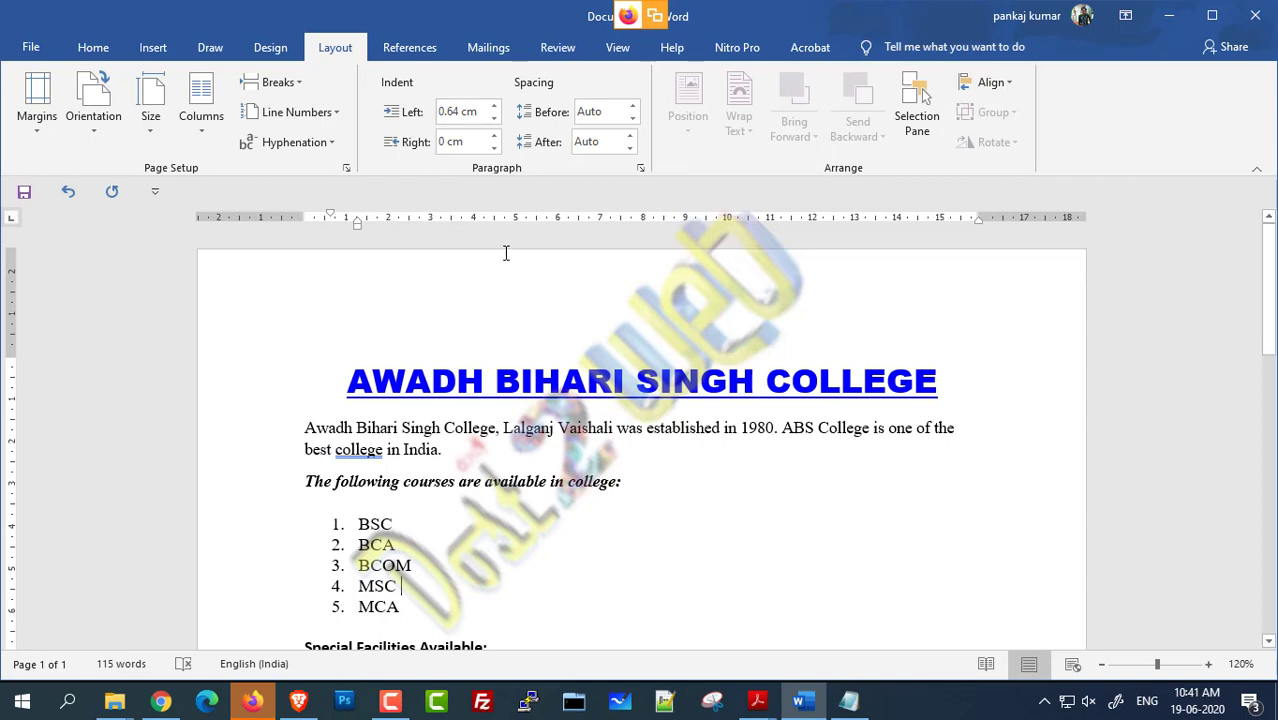
pyautogui.click(41, 137)
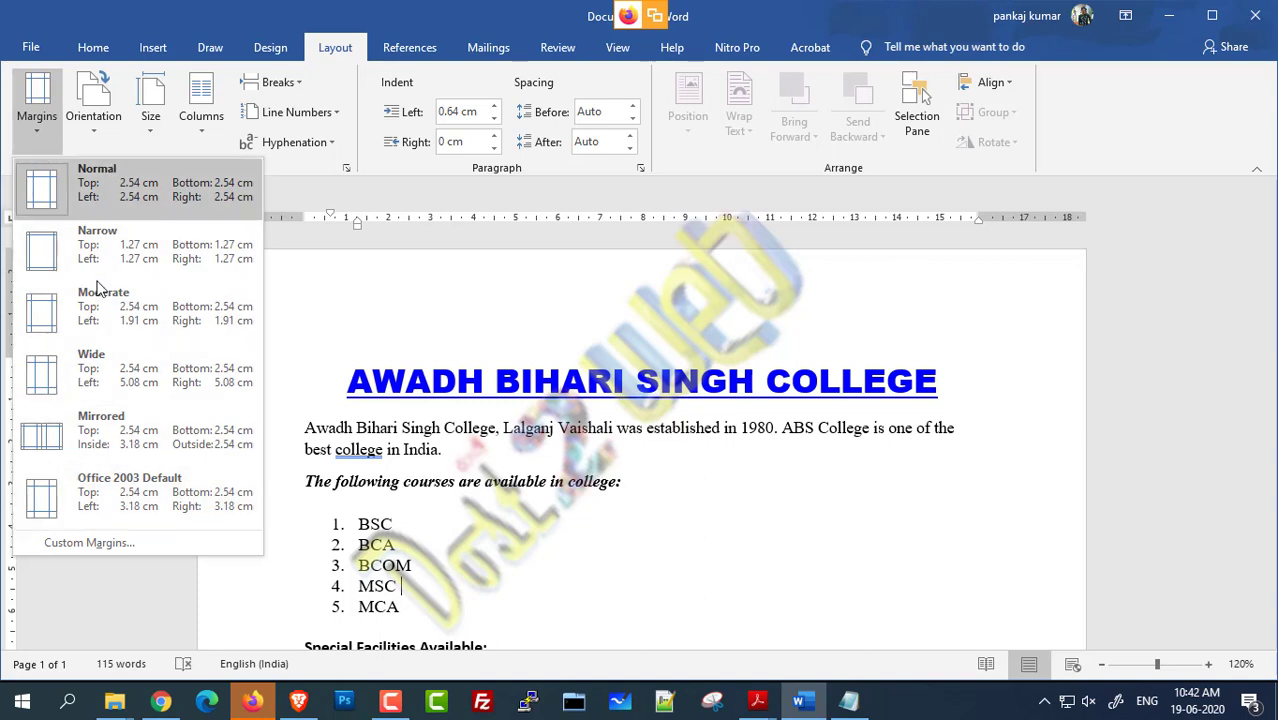
pyautogui.click(554, 296)
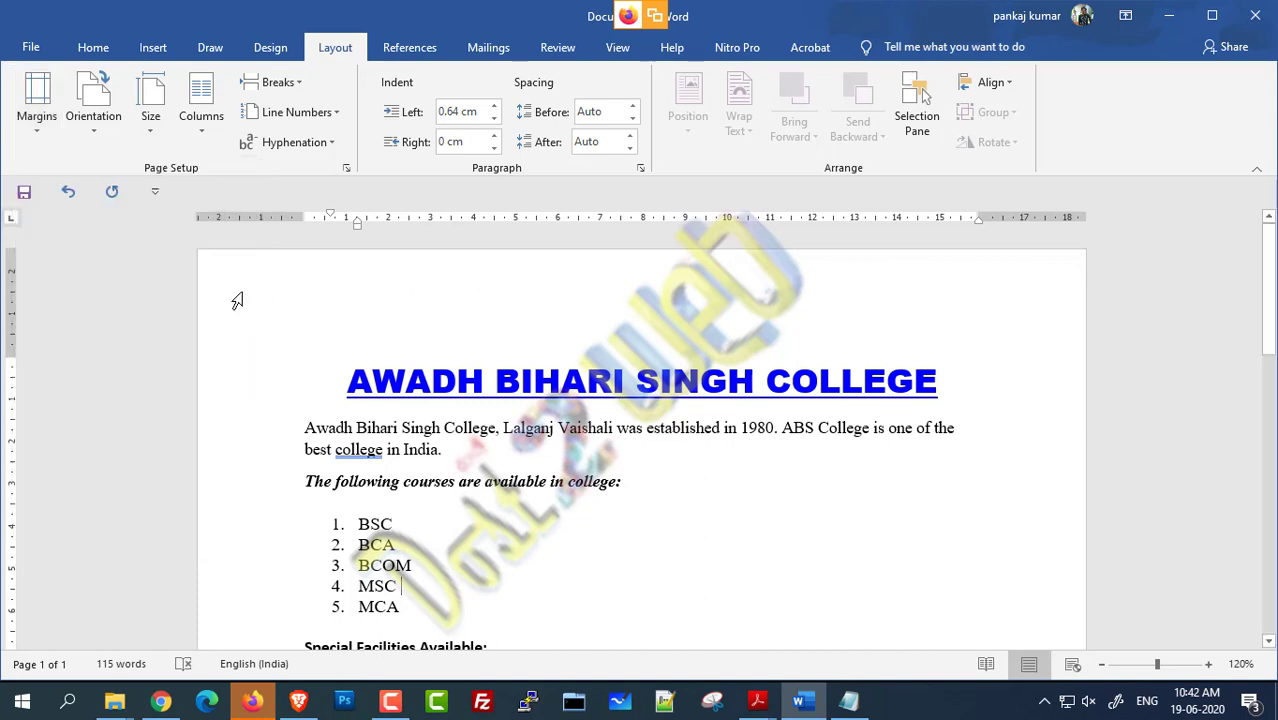
pyautogui.click(332, 378)
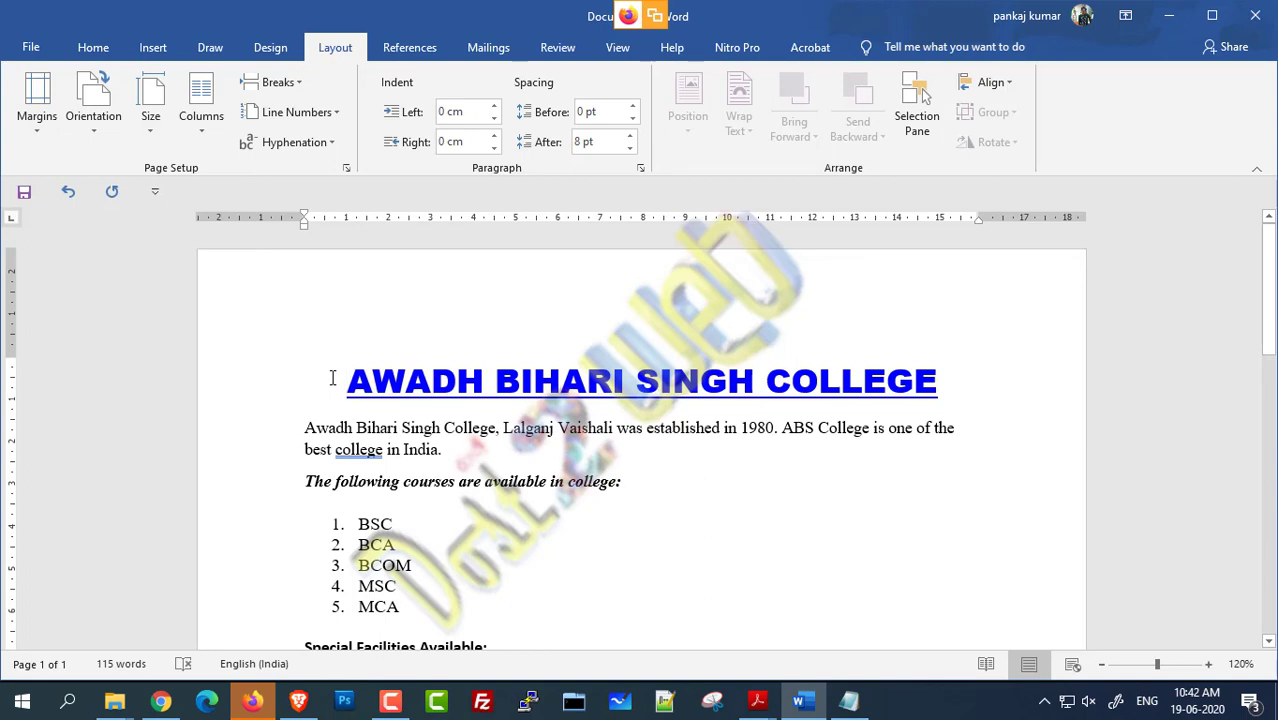
pyautogui.hotkey('ctrl', 'p')
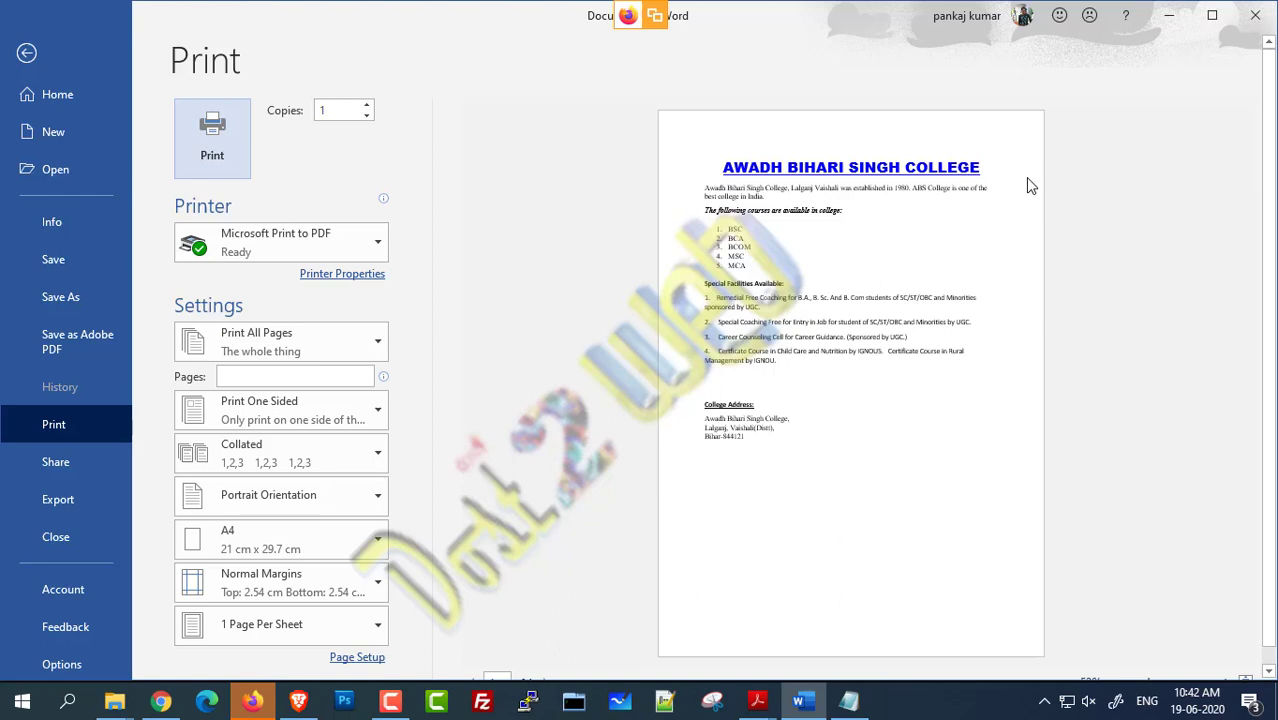
pyautogui.press('Escape')
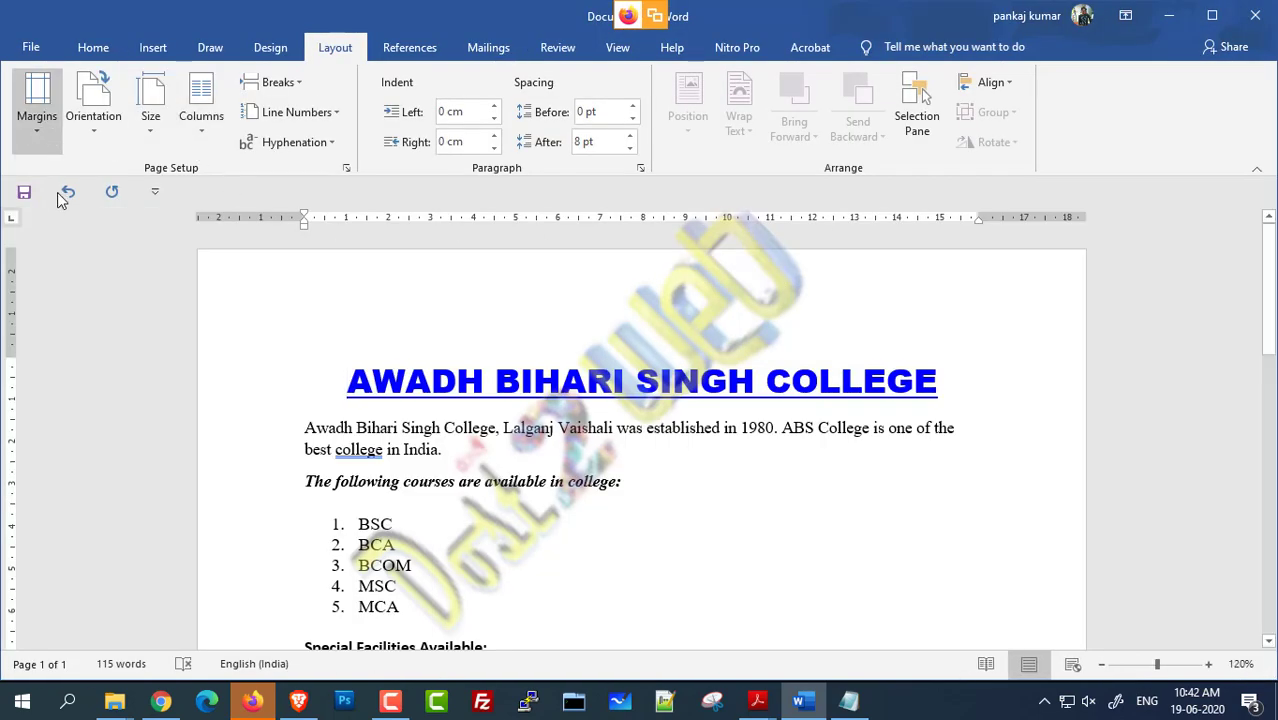
# Step: Define custom page margins of 0.5 cm for top, bottom, left and right
pyautogui.click(37, 130)
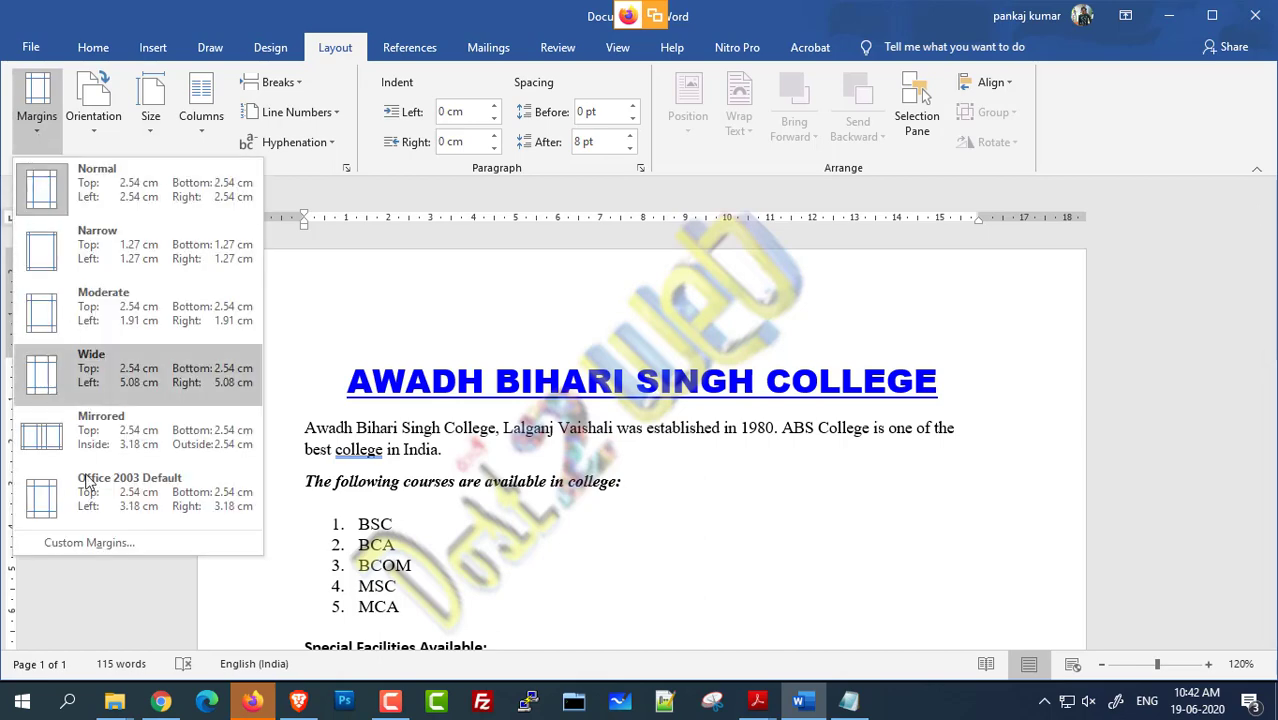
pyautogui.click(79, 546)
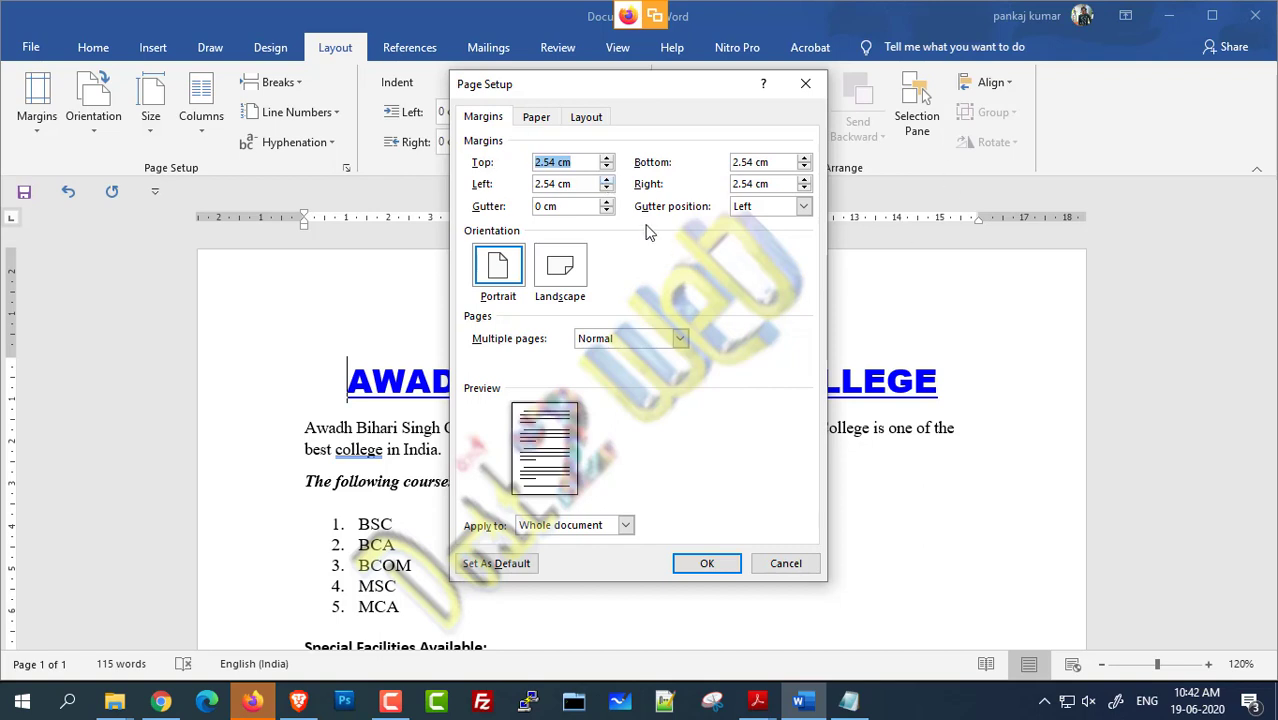
pyautogui.click(570, 163)
pyautogui.moveTo(574, 163); pyautogui.dragTo(528, 163)
pyautogui.write('0.5')
pyautogui.press('Tab')
pyautogui.write('0')
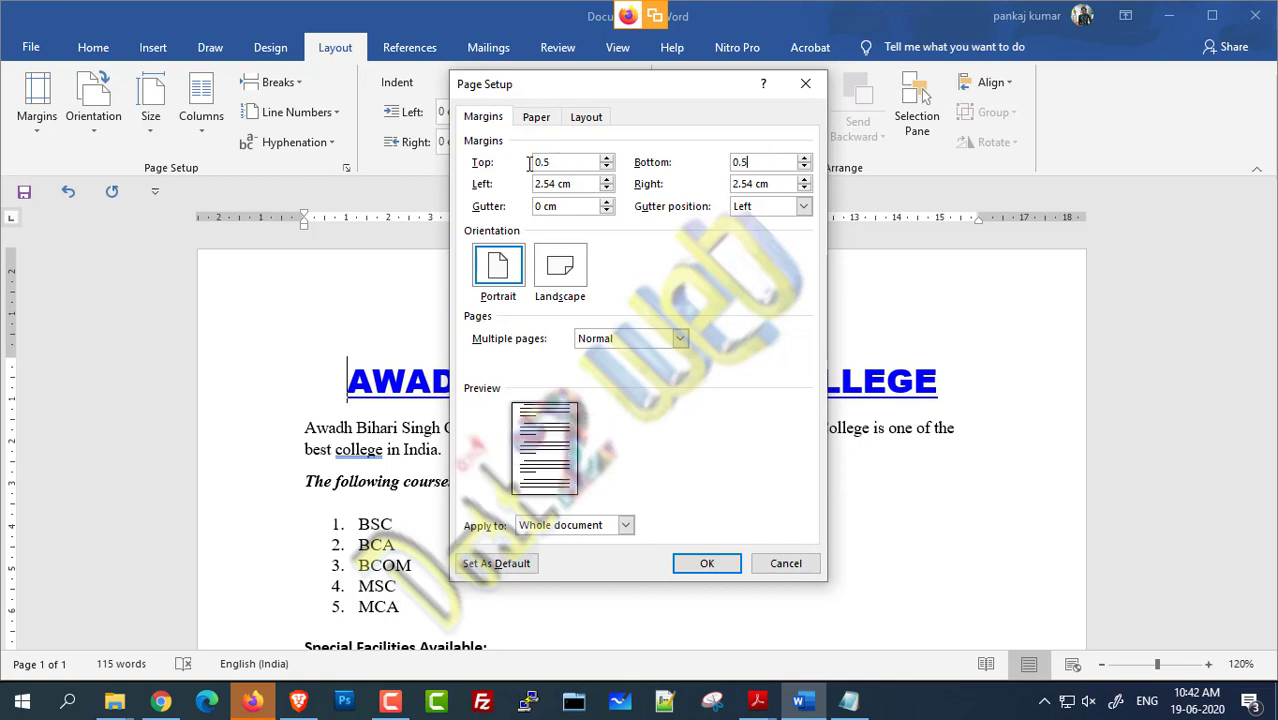
pyautogui.press('Tab')
pyautogui.write('0.5')
pyautogui.press('Tab')
pyautogui.write('0')
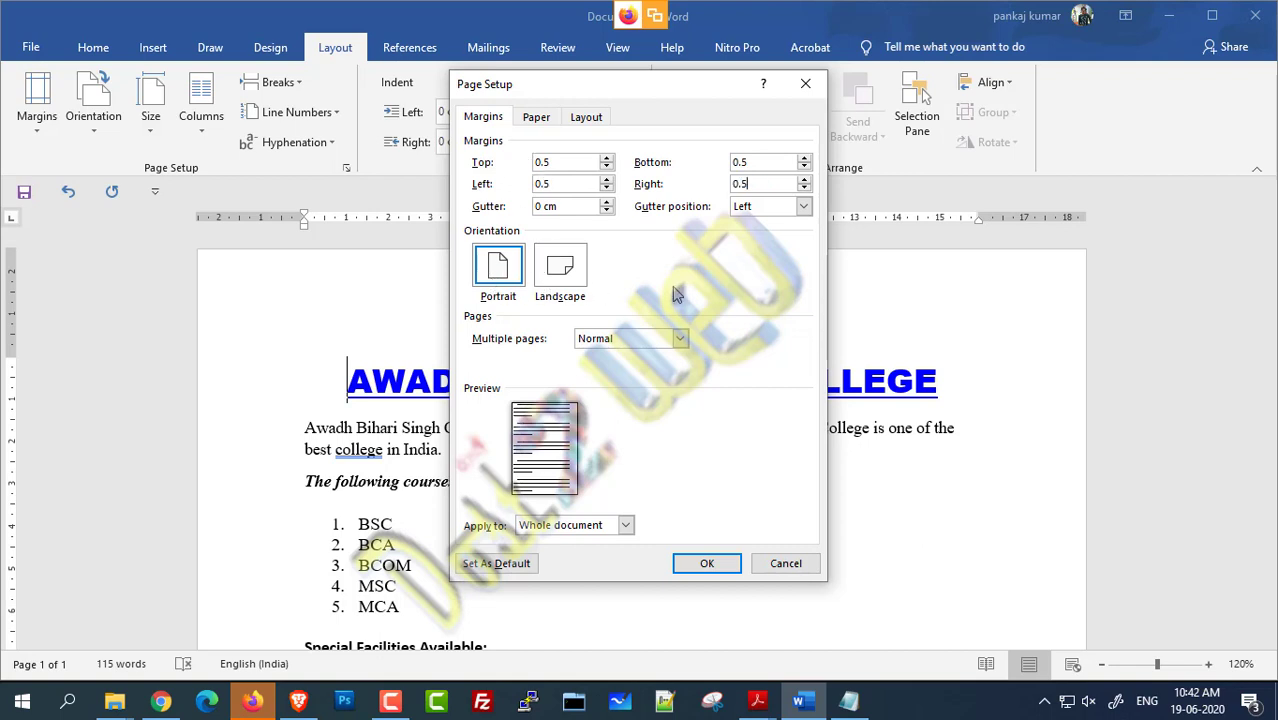
# Step: Check the multiple-pages choices and compare Landscape with Portrait orientation in the page setup preview, ending on Portrait
pyautogui.click(674, 340)
pyautogui.click(666, 340)
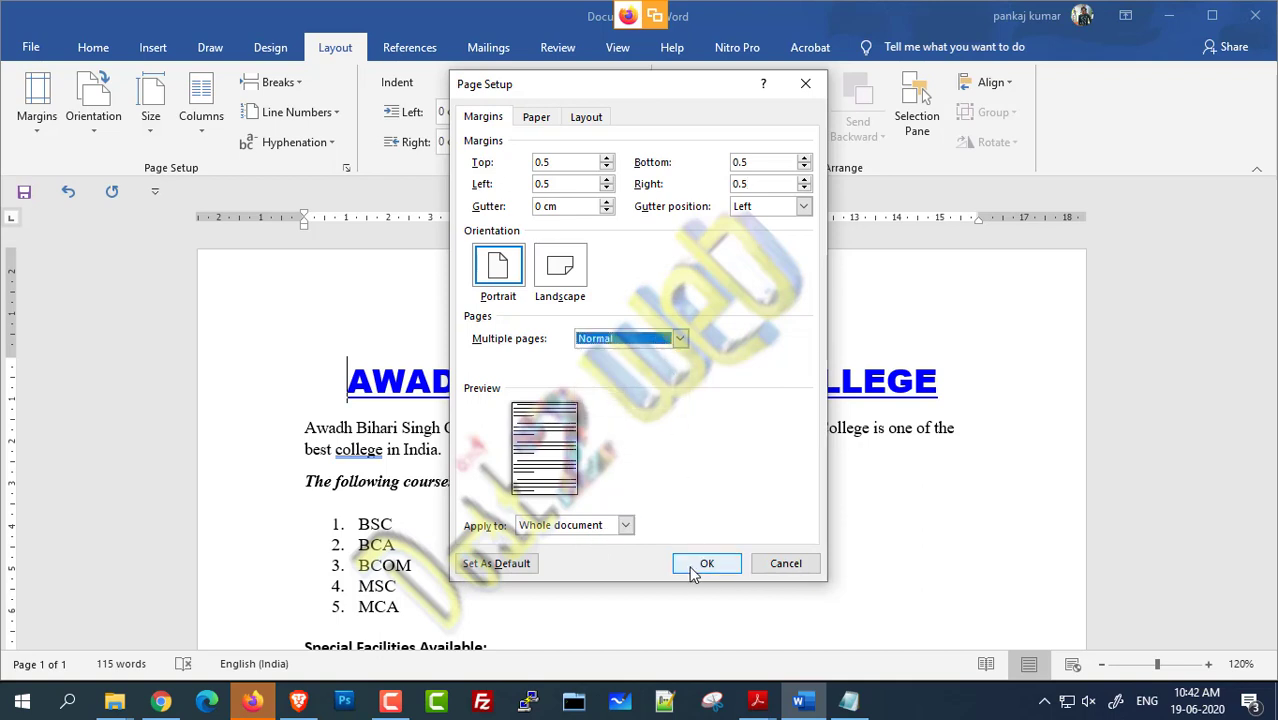
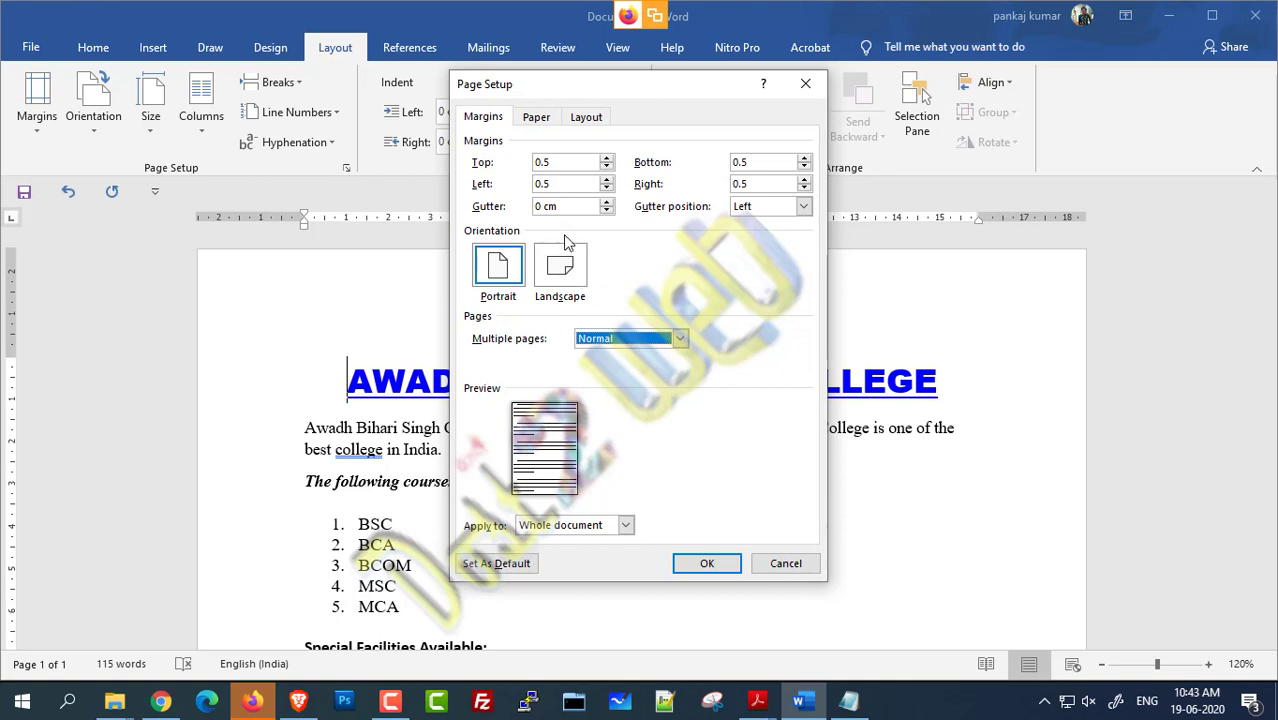
pyautogui.click(561, 271)
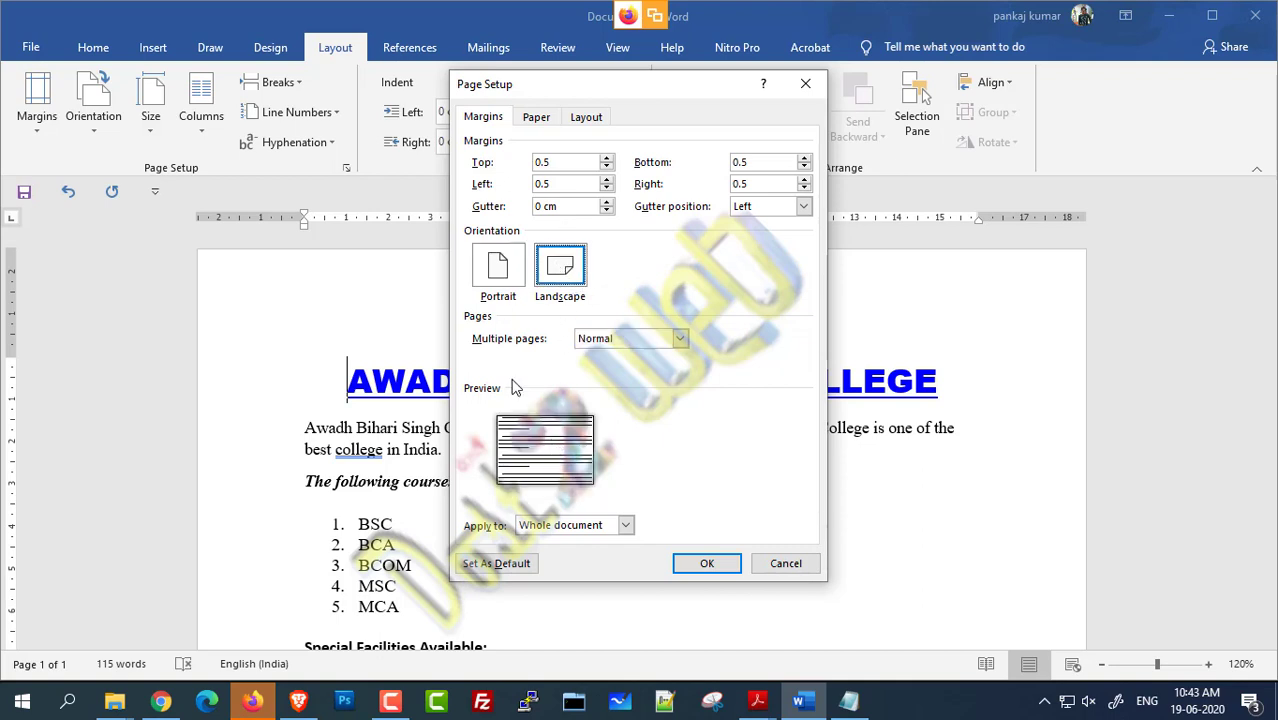
pyautogui.click(498, 266)
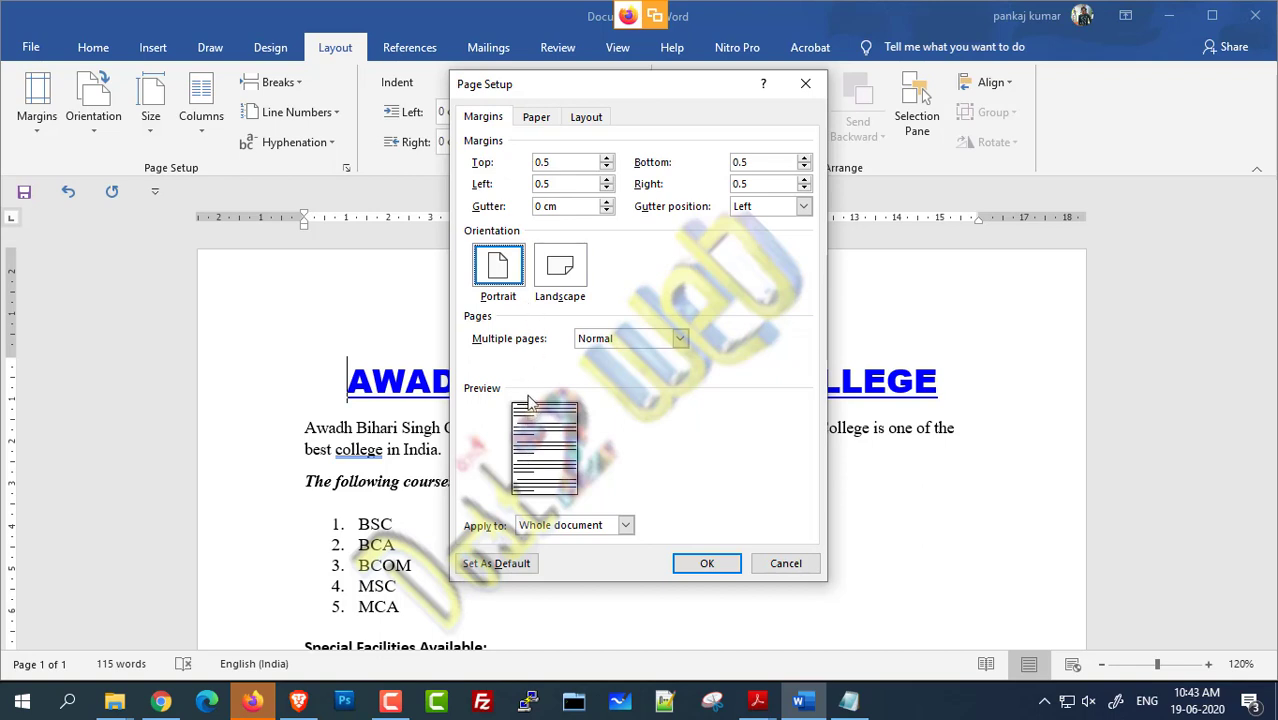
pyautogui.click(568, 275)
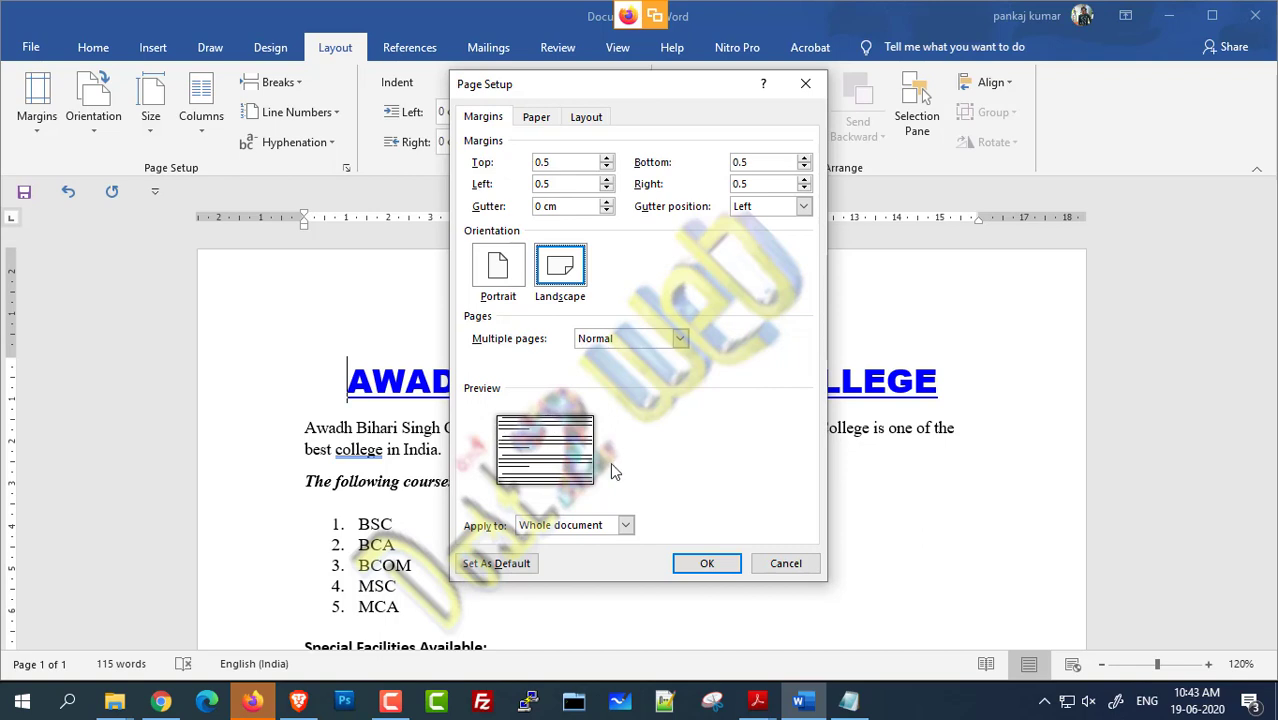
pyautogui.click(499, 270)
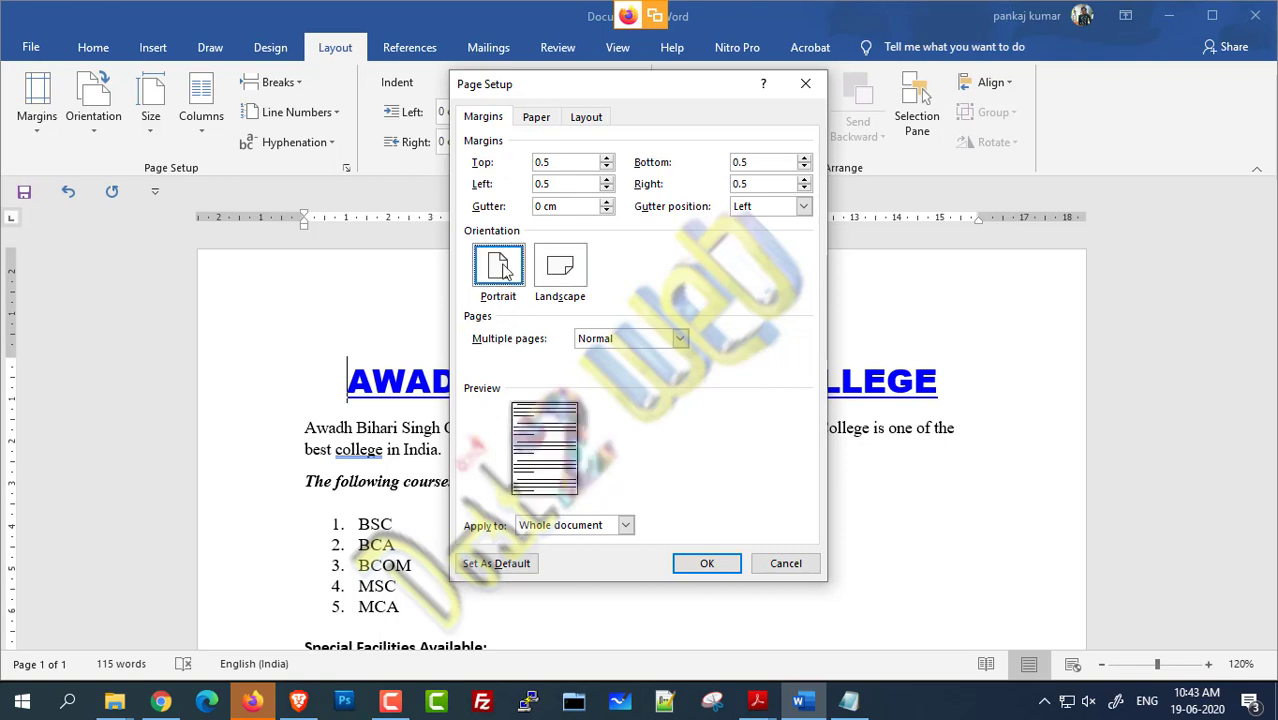
# Step: Check the paper size and section layout settings, and apply the page setup to the whole document
pyautogui.click(536, 119)
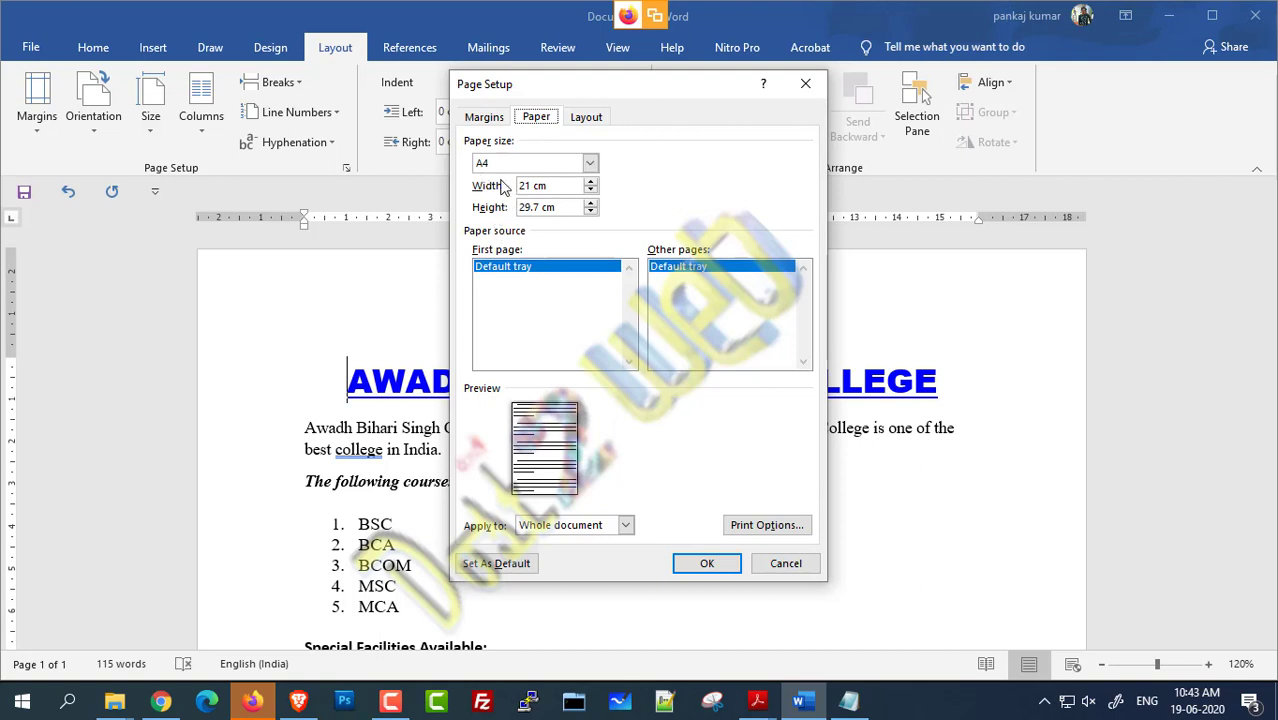
pyautogui.click(584, 118)
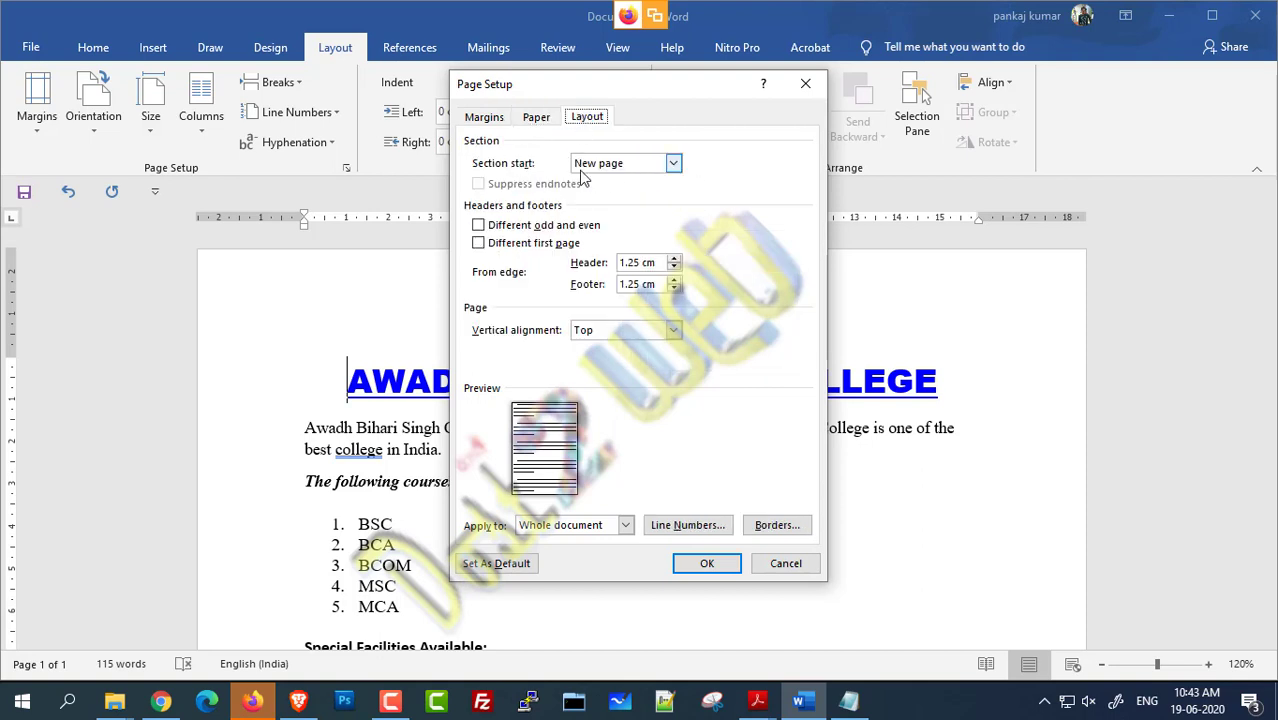
pyautogui.click(484, 118)
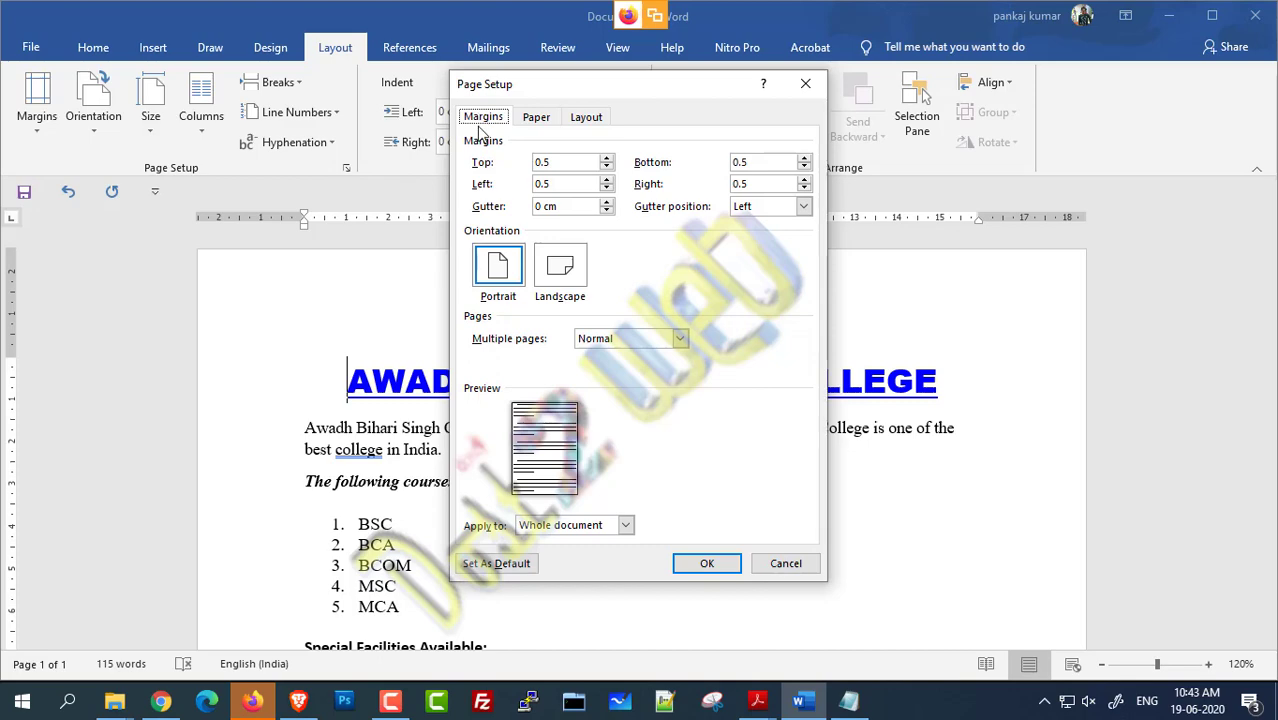
pyautogui.click(707, 564)
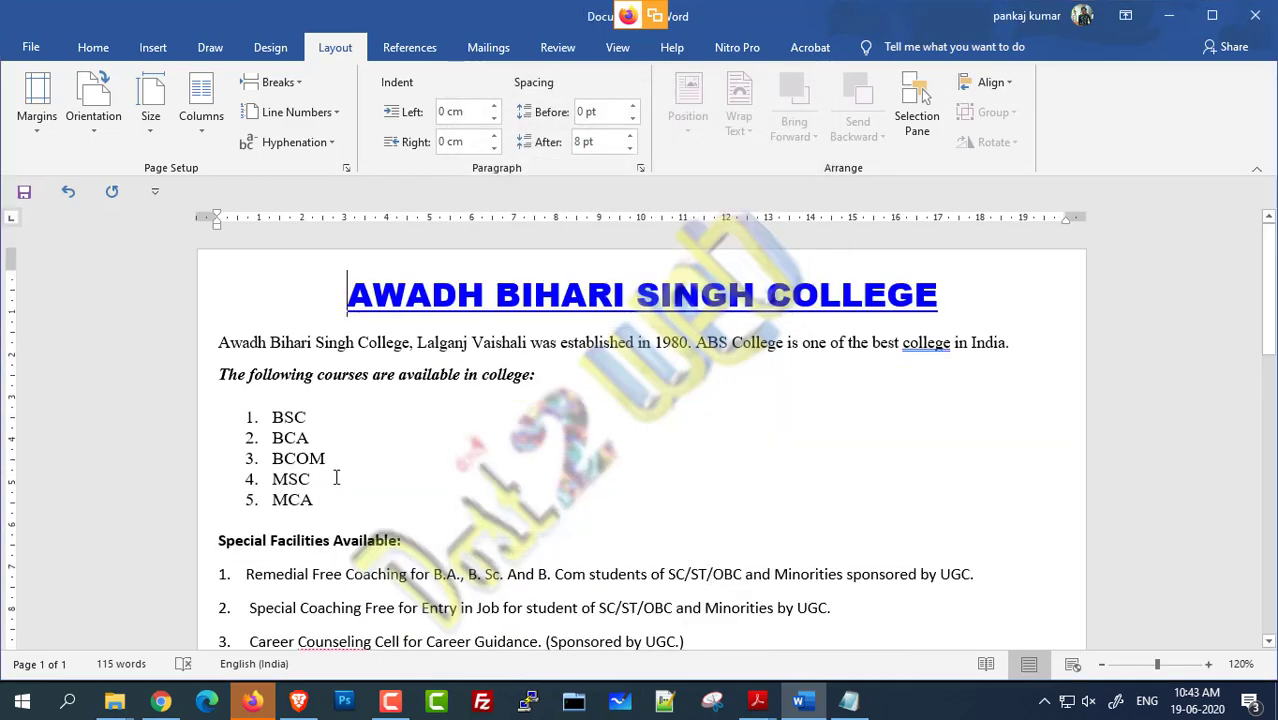
# Step: Look through the page with its current margins and apply the Normal margin preset of 2.54 cm on all sides
pyautogui.scroll(-1, 336, 478)
pyautogui.scroll(1, 194, 449)
pyautogui.scroll(-10, 417, 434)
pyautogui.scroll(-3, 516, 508)
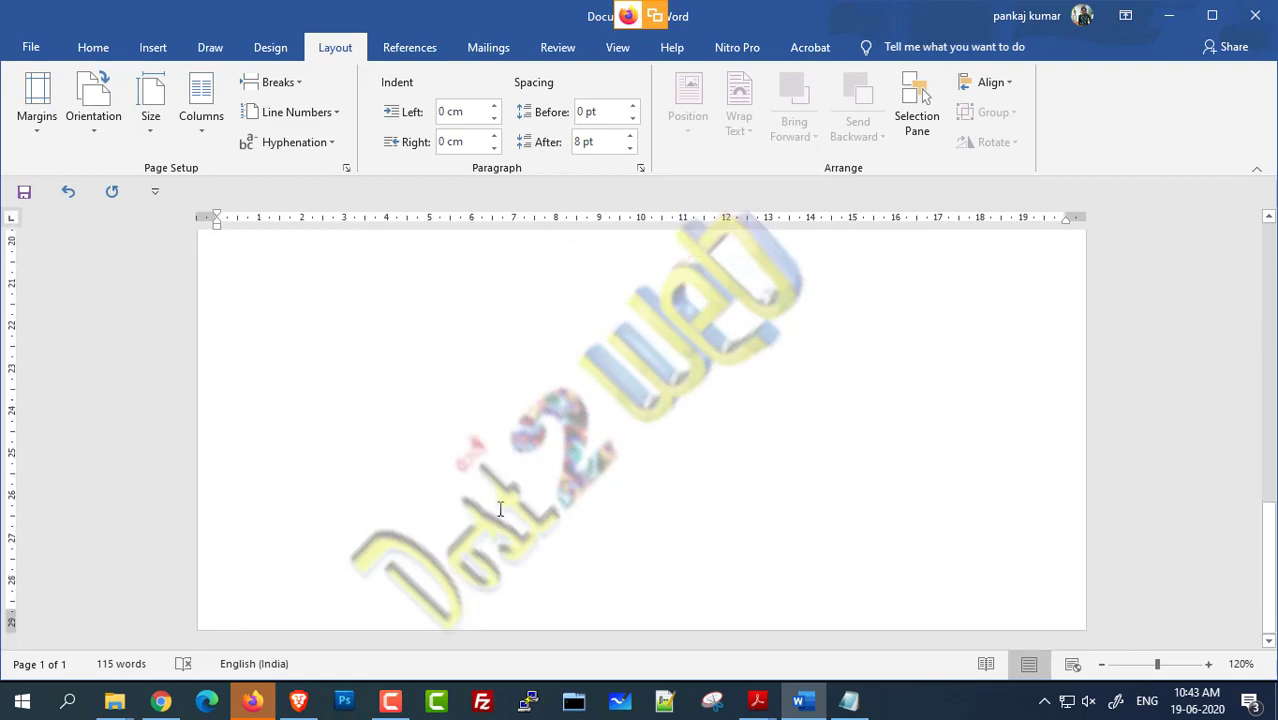
pyautogui.scroll(13, 487, 527)
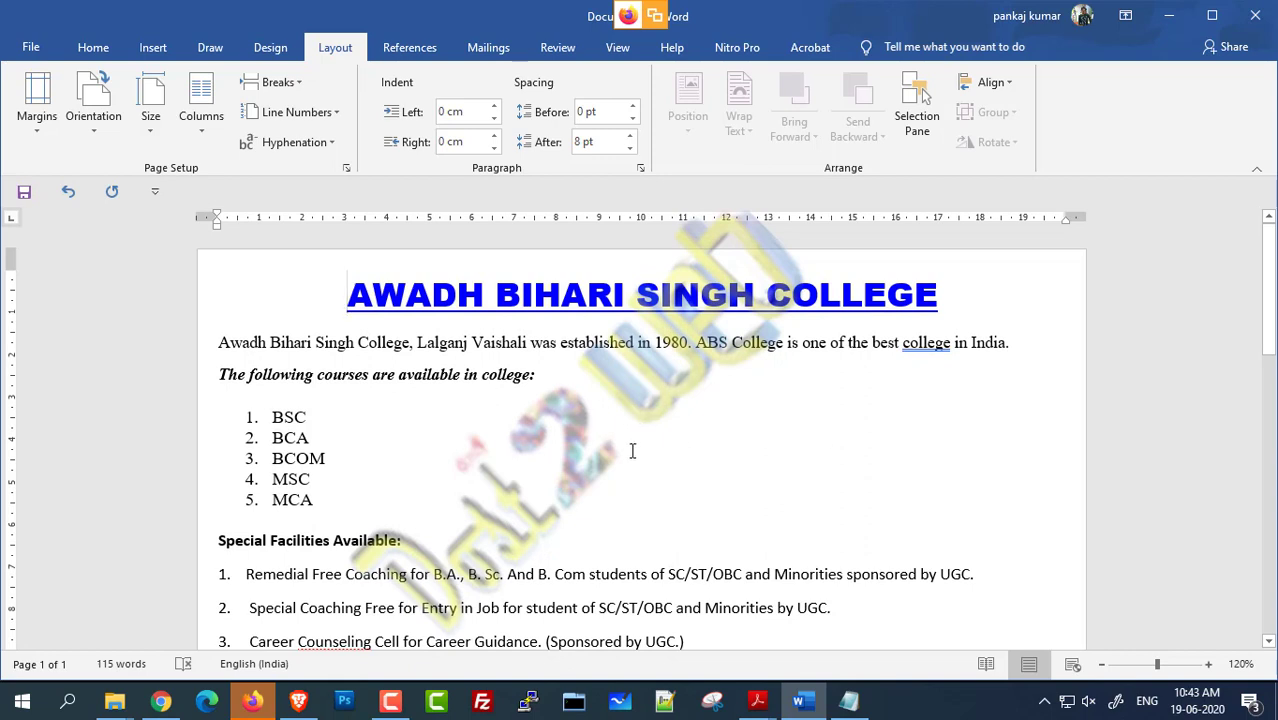
pyautogui.click(37, 100)
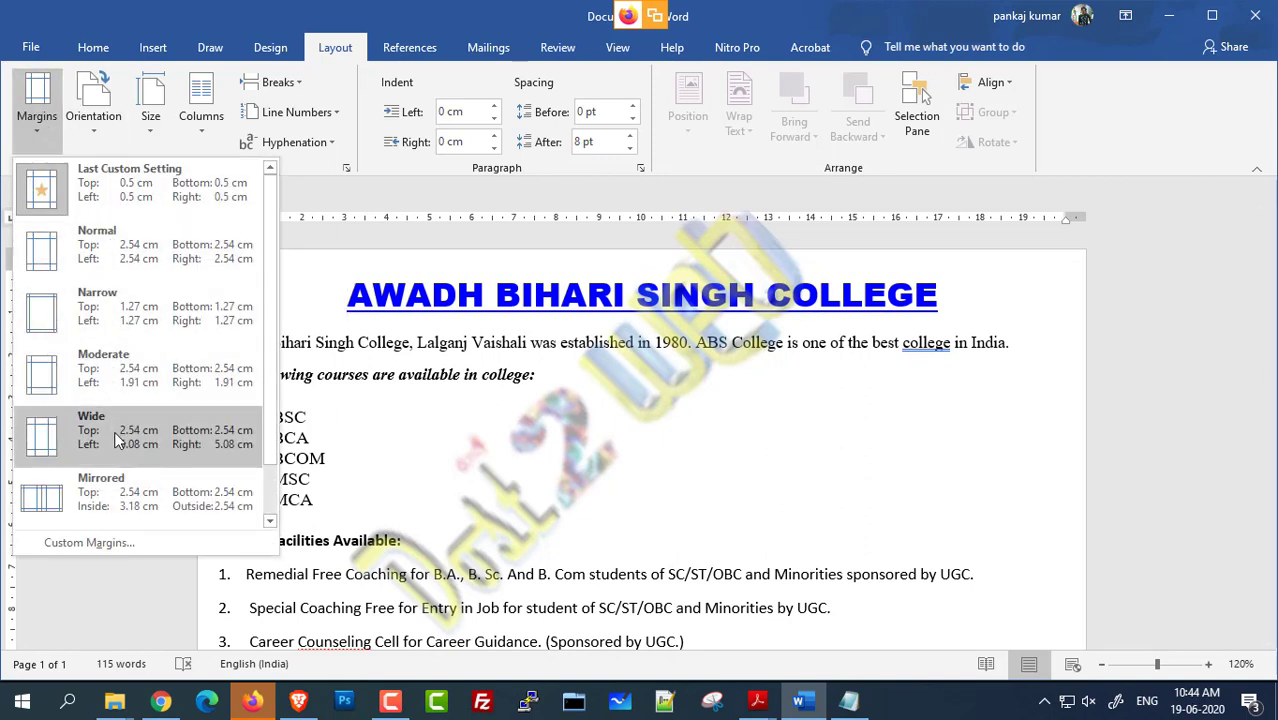
pyautogui.click(120, 261)
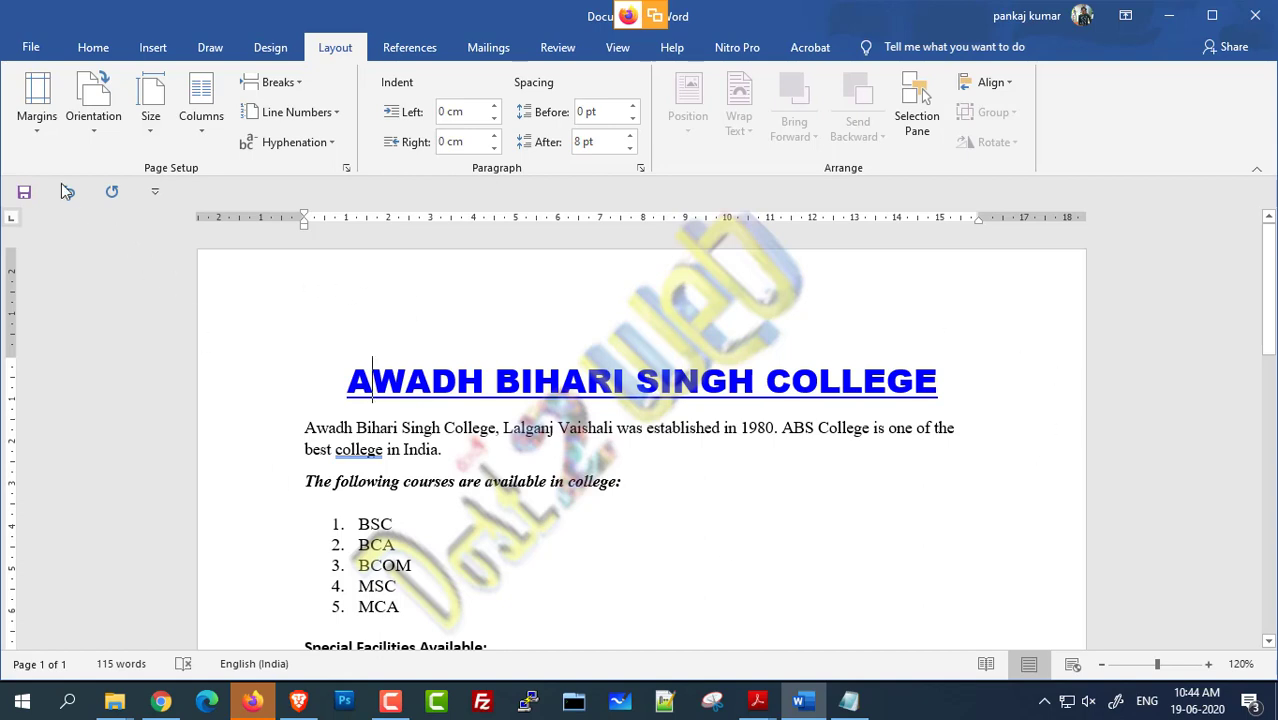
# Step: Switch the page orientation to Landscape and return it to Portrait
pyautogui.click(100, 129)
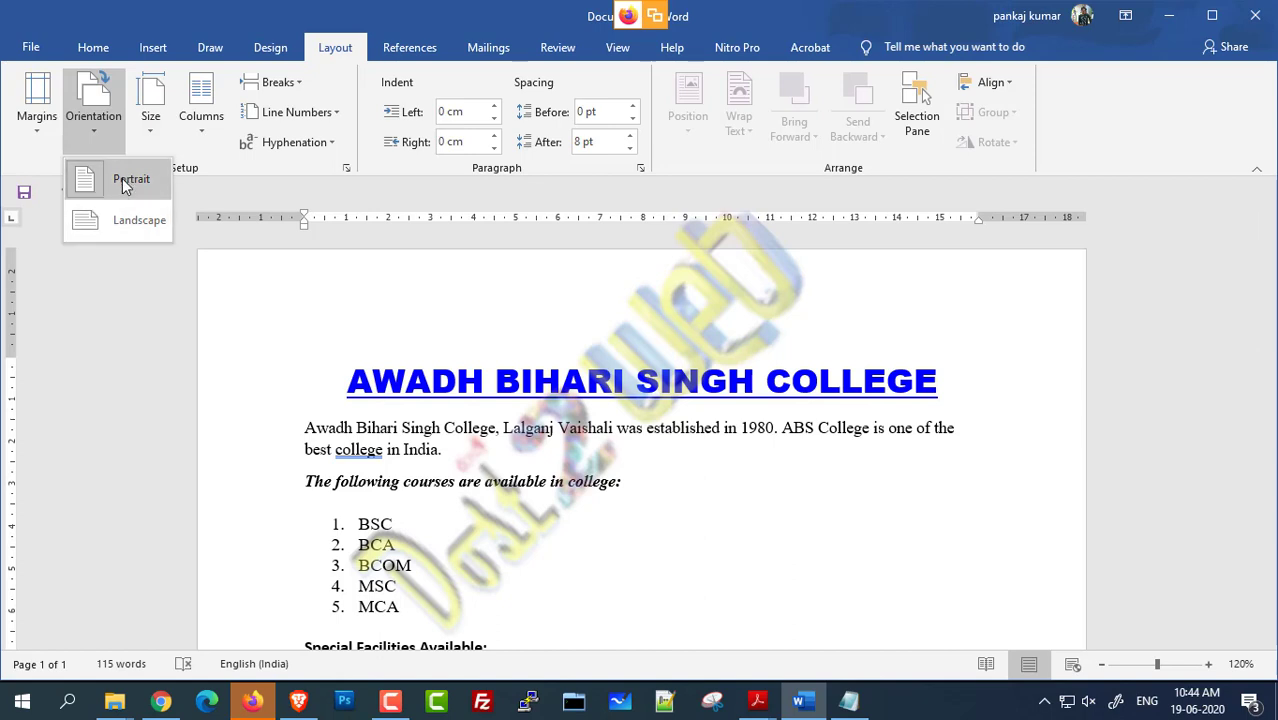
pyautogui.click(130, 222)
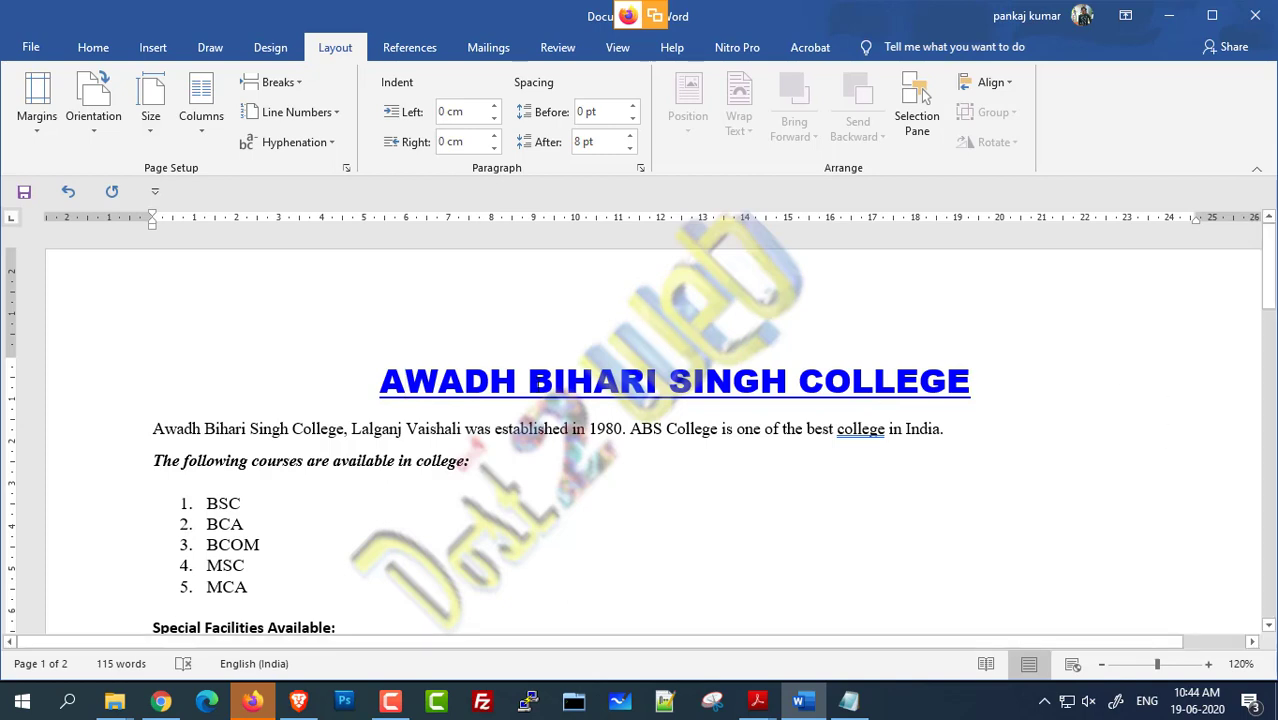
pyautogui.click(96, 132)
pyautogui.click(104, 180)
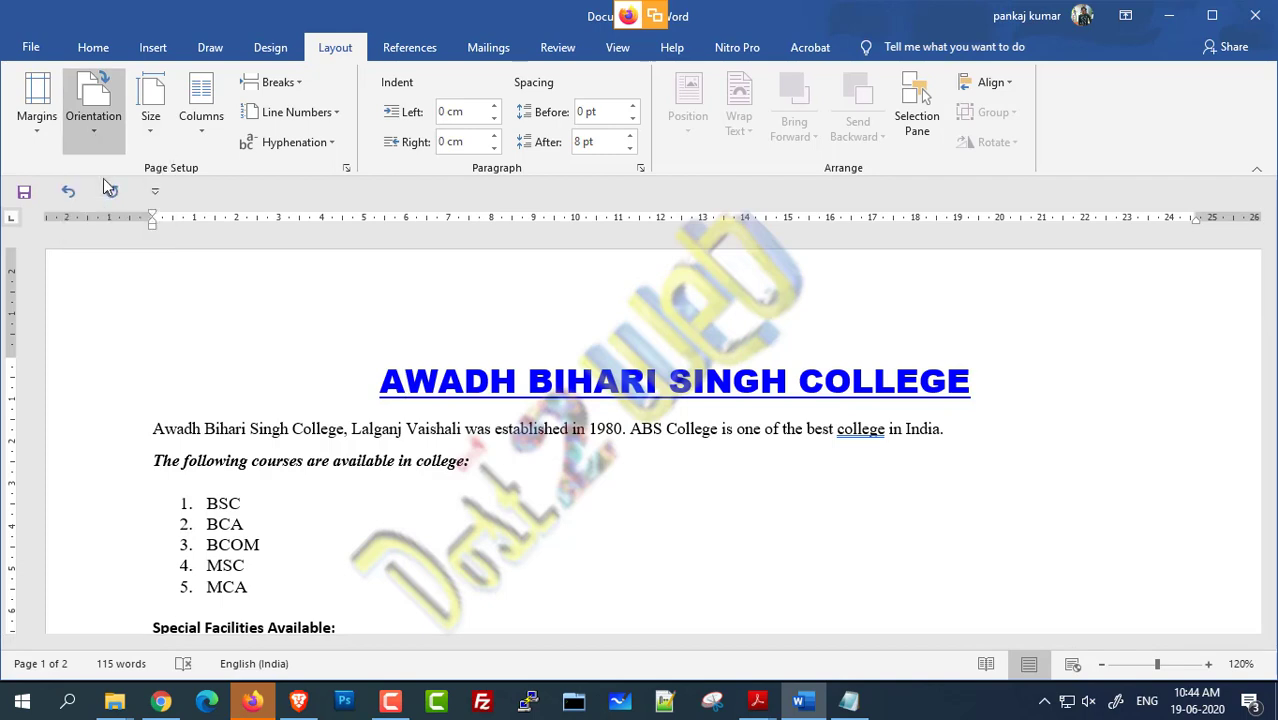
# Step: Change the paper size to A3, look over the enlarged page, and set the size back to A4
pyautogui.click(146, 135)
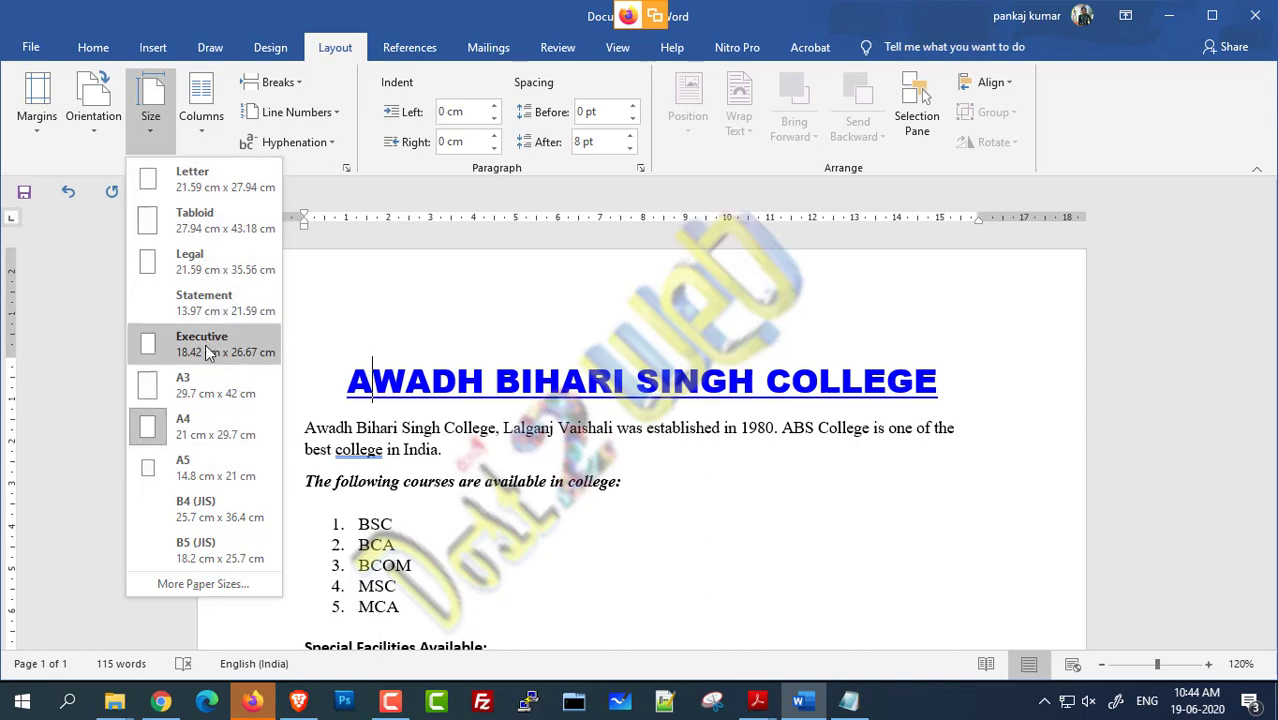
pyautogui.click(205, 385)
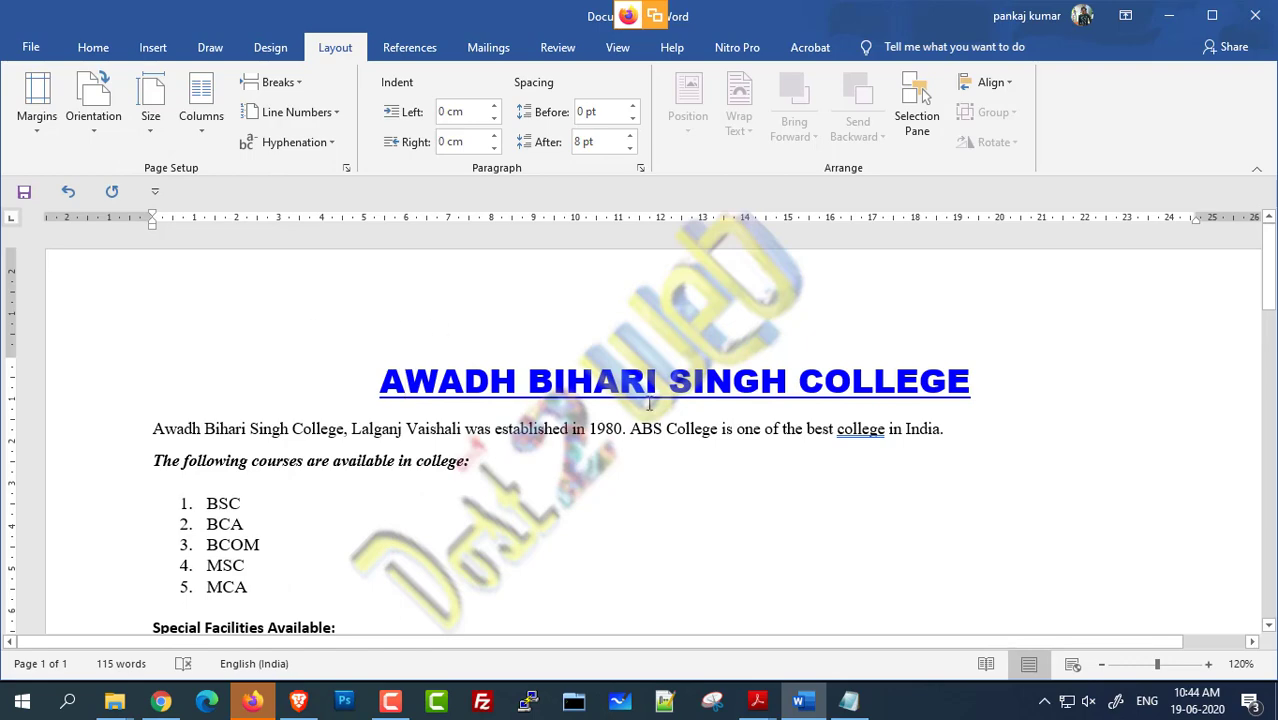
pyautogui.moveTo(700, 645); pyautogui.dragTo(573, 560)
pyautogui.scroll(-15, 577, 543)
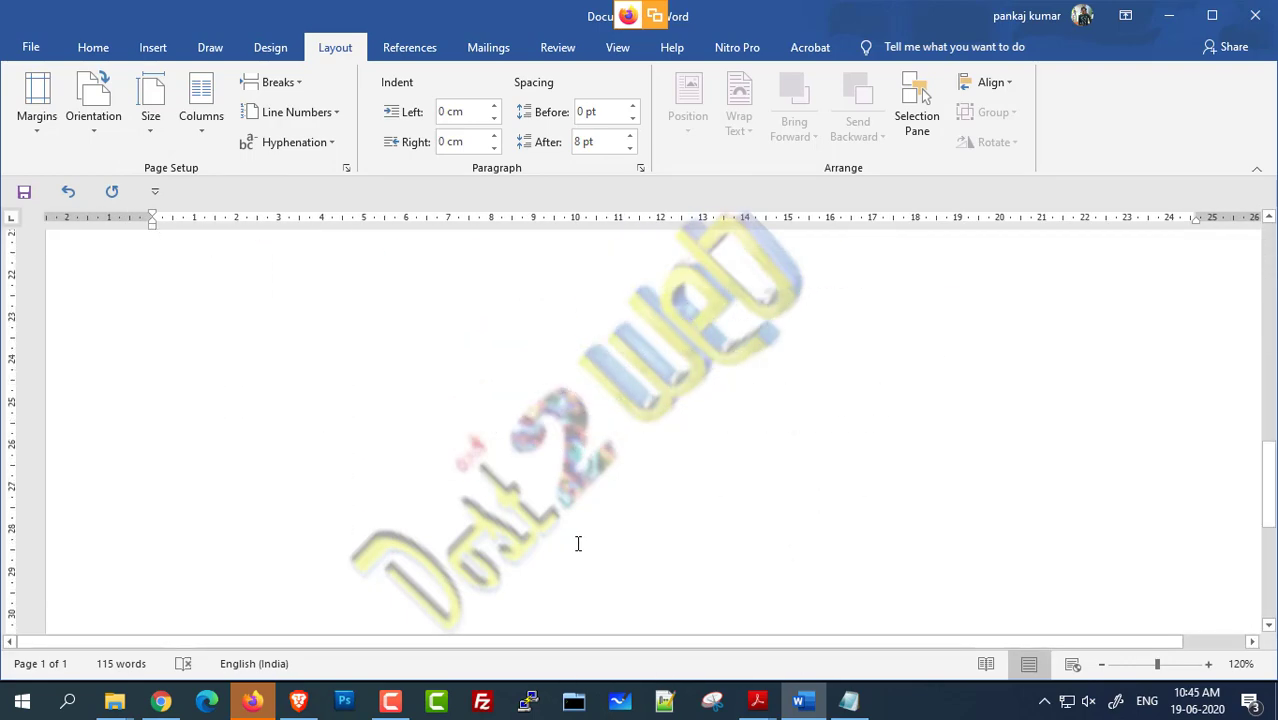
pyautogui.scroll(15, 577, 543)
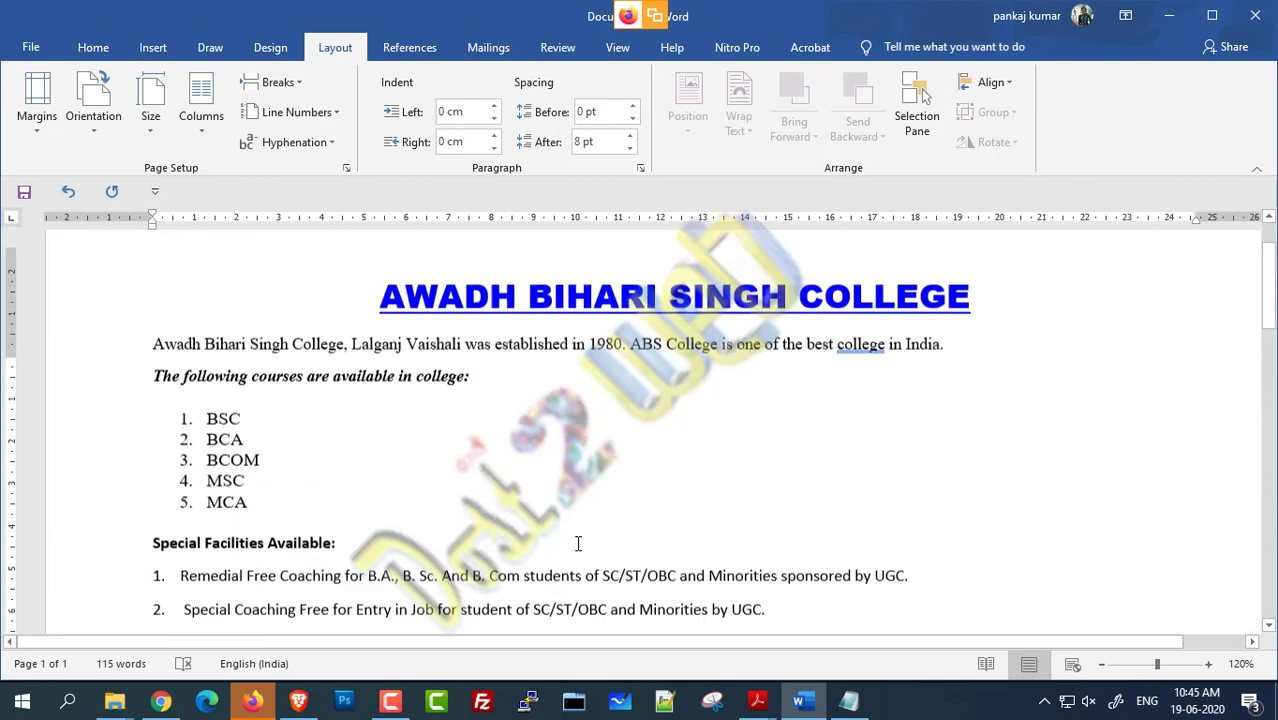
pyautogui.scroll(2, 577, 543)
pyautogui.click(150, 110)
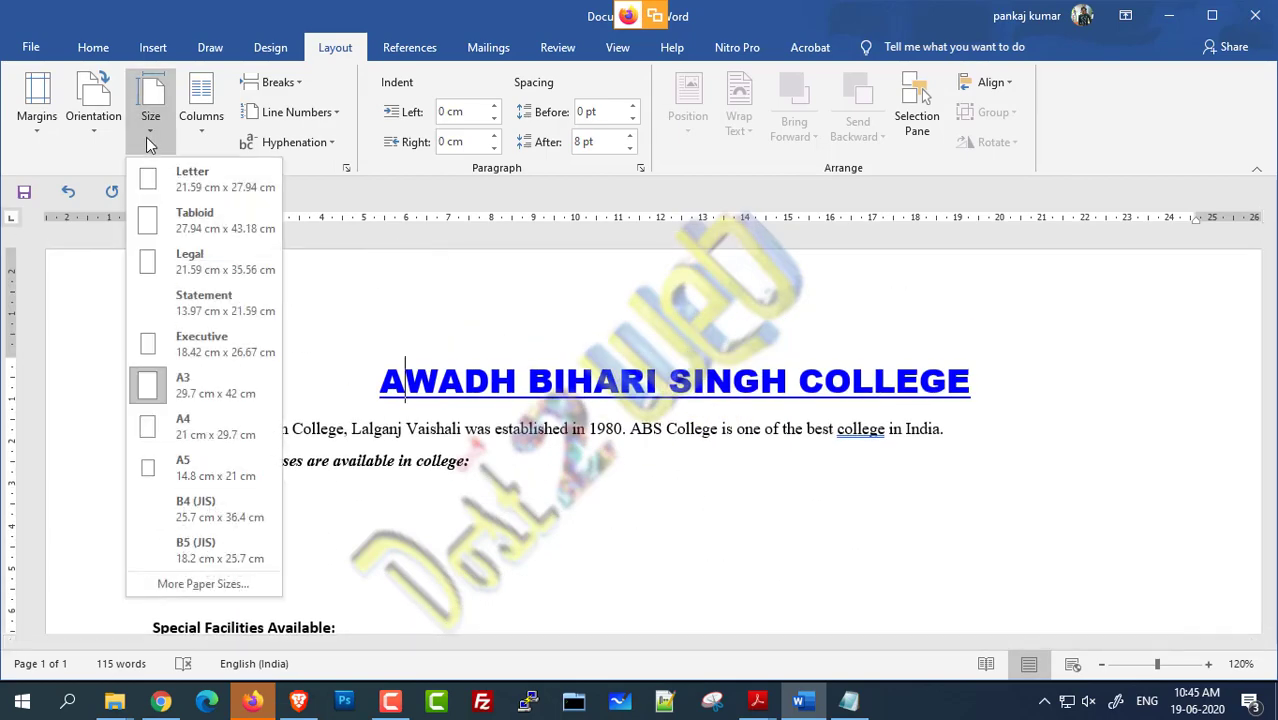
pyautogui.click(198, 423)
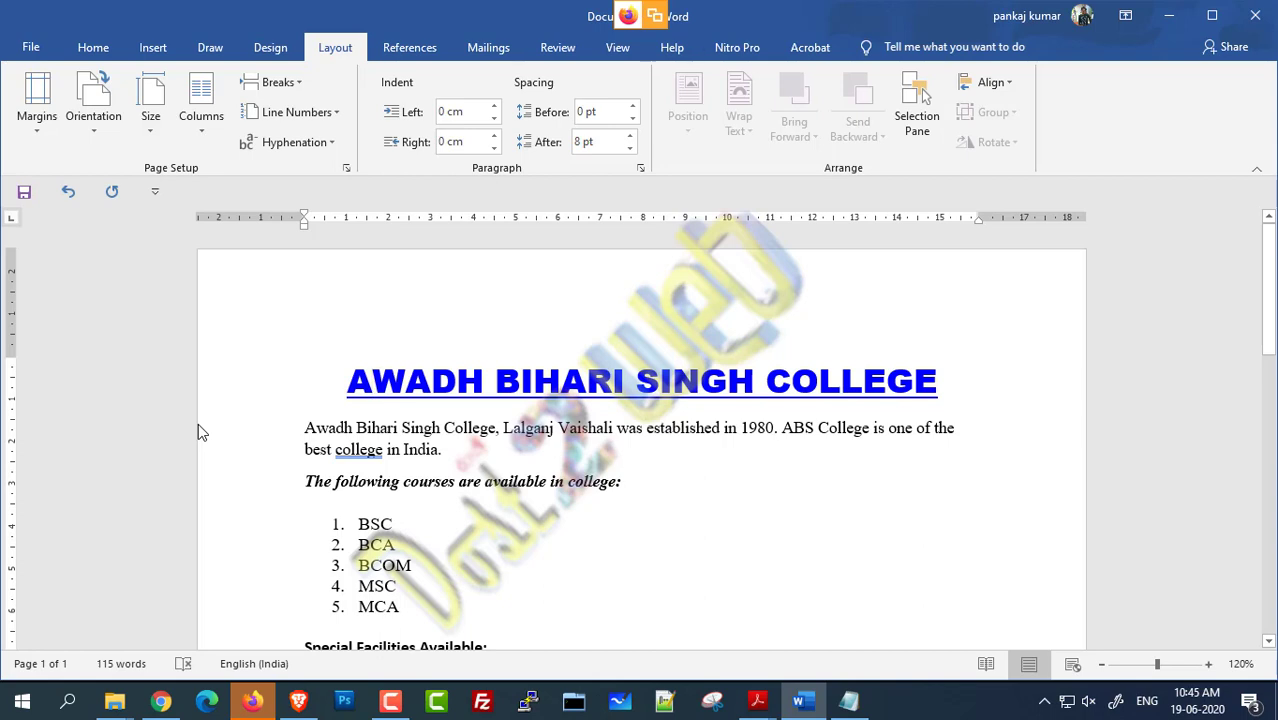
# Step: Arrange the document text in two columns and look over the resulting layout
pyautogui.click(203, 118)
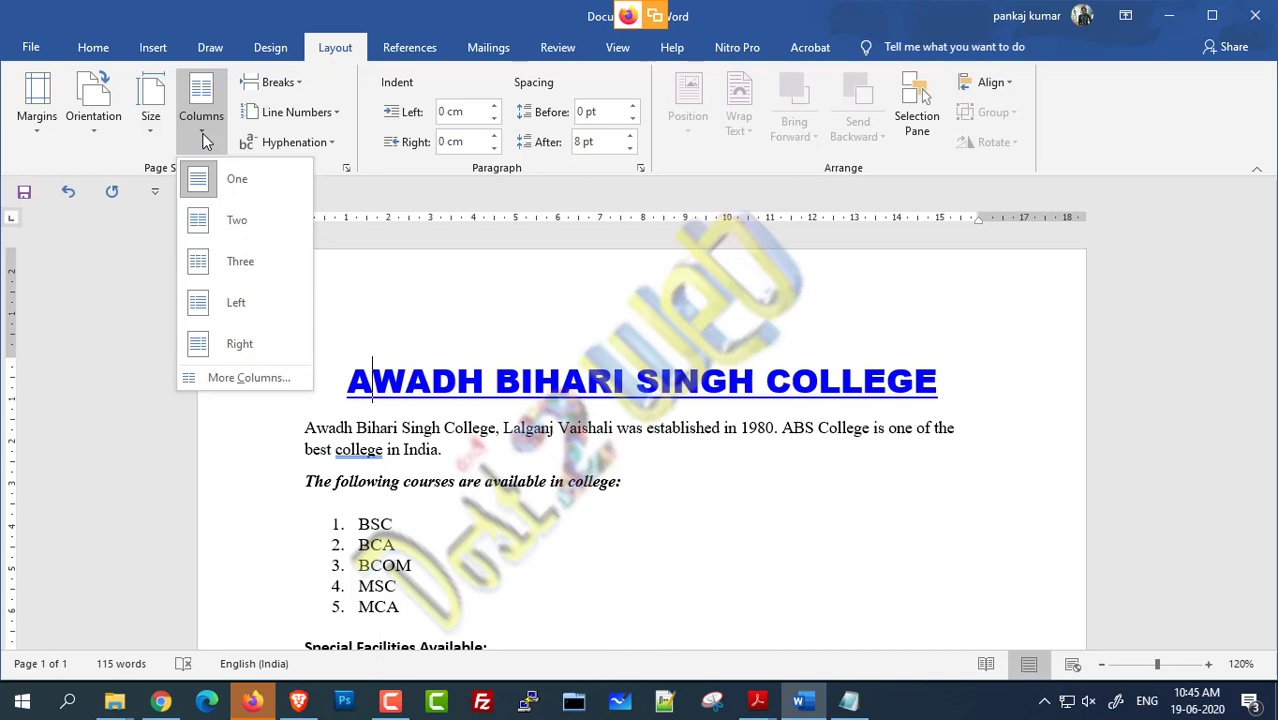
pyautogui.click(530, 310)
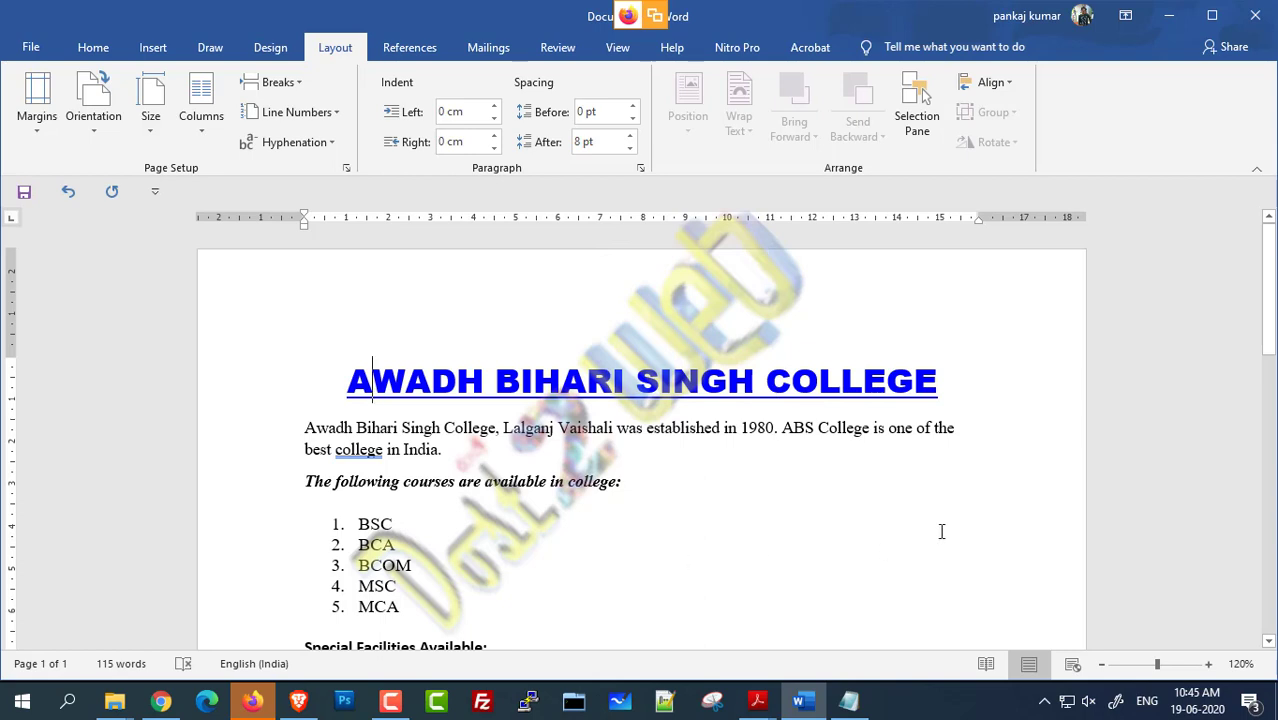
pyautogui.click(200, 140)
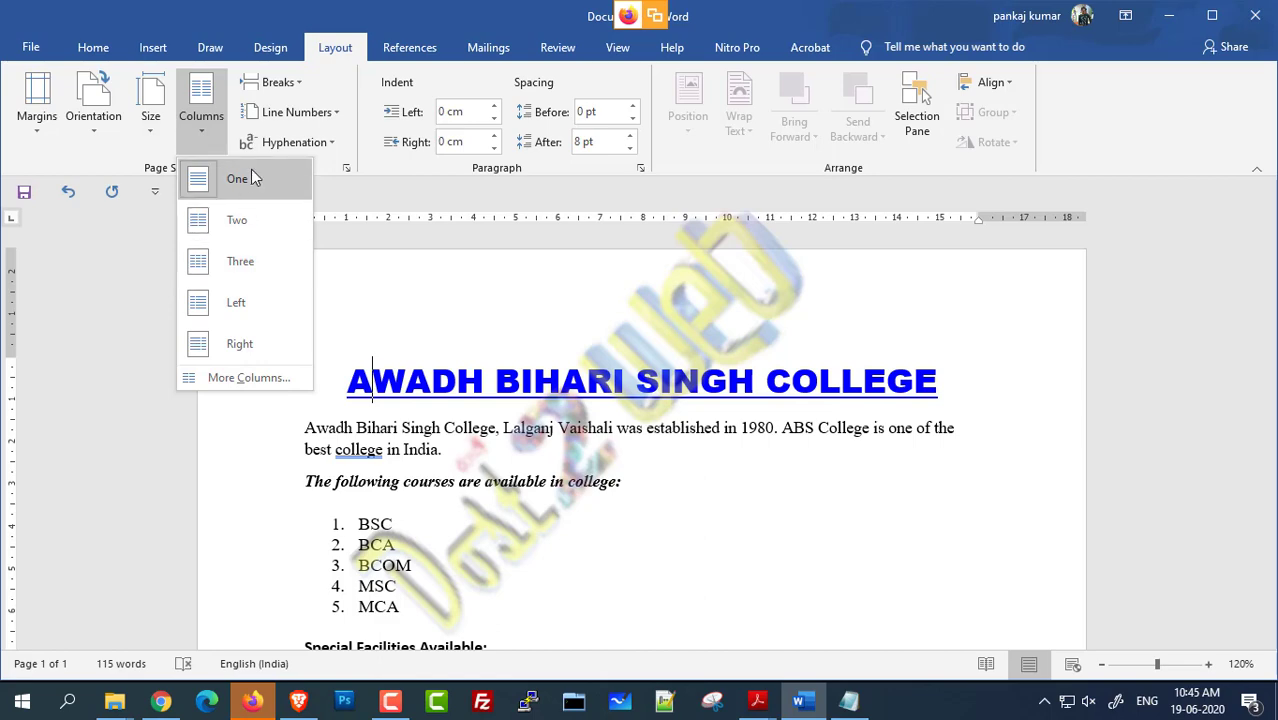
pyautogui.click(250, 227)
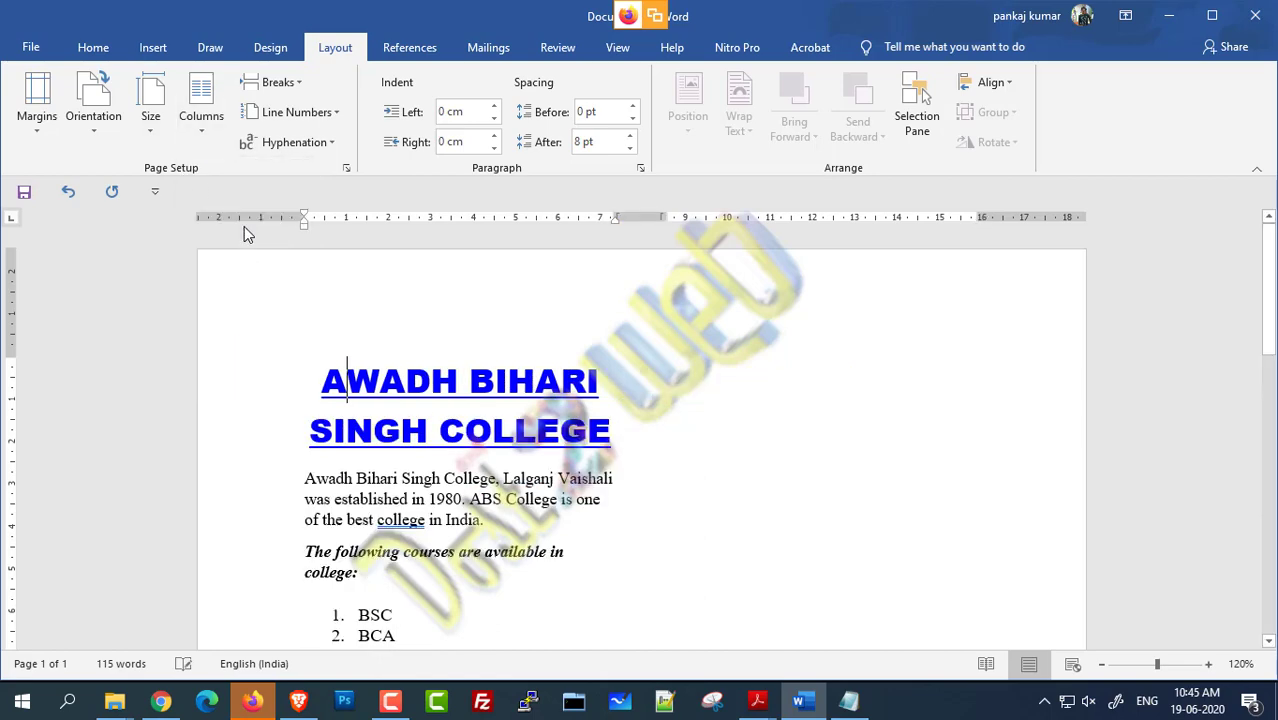
pyautogui.scroll(-1, 706, 413)
pyautogui.scroll(-7, 706, 413)
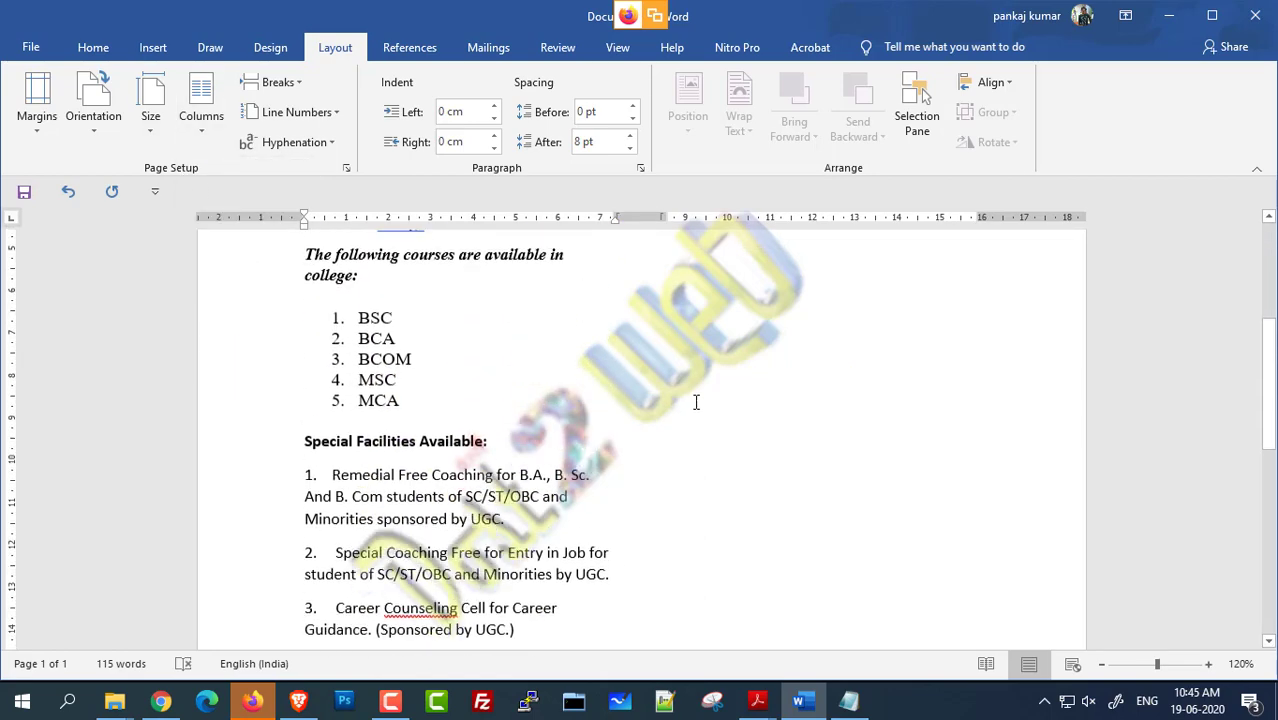
# Step: Copy the Special Facilities Available heading with its list and delete them from the first column
pyautogui.scroll(4, 405, 374)
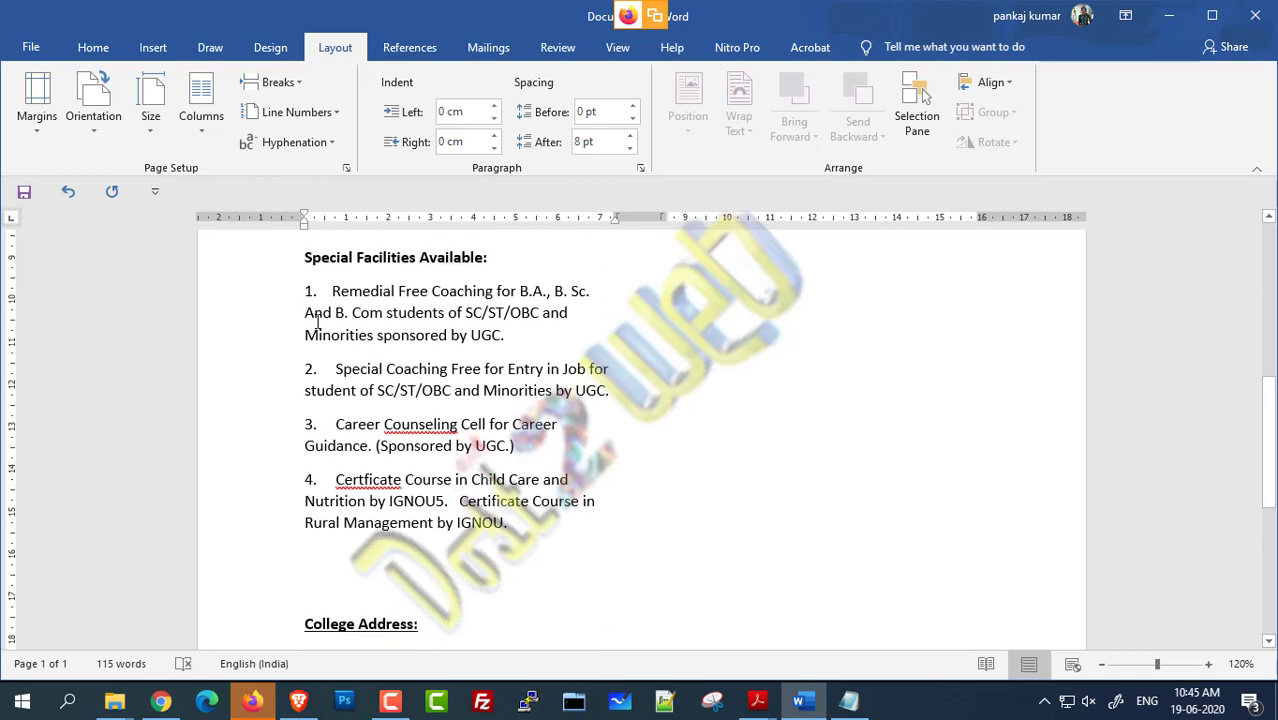
pyautogui.moveTo(304, 257); pyautogui.dragTo(510, 522)
pyautogui.hotkey('ctrl', 'c')
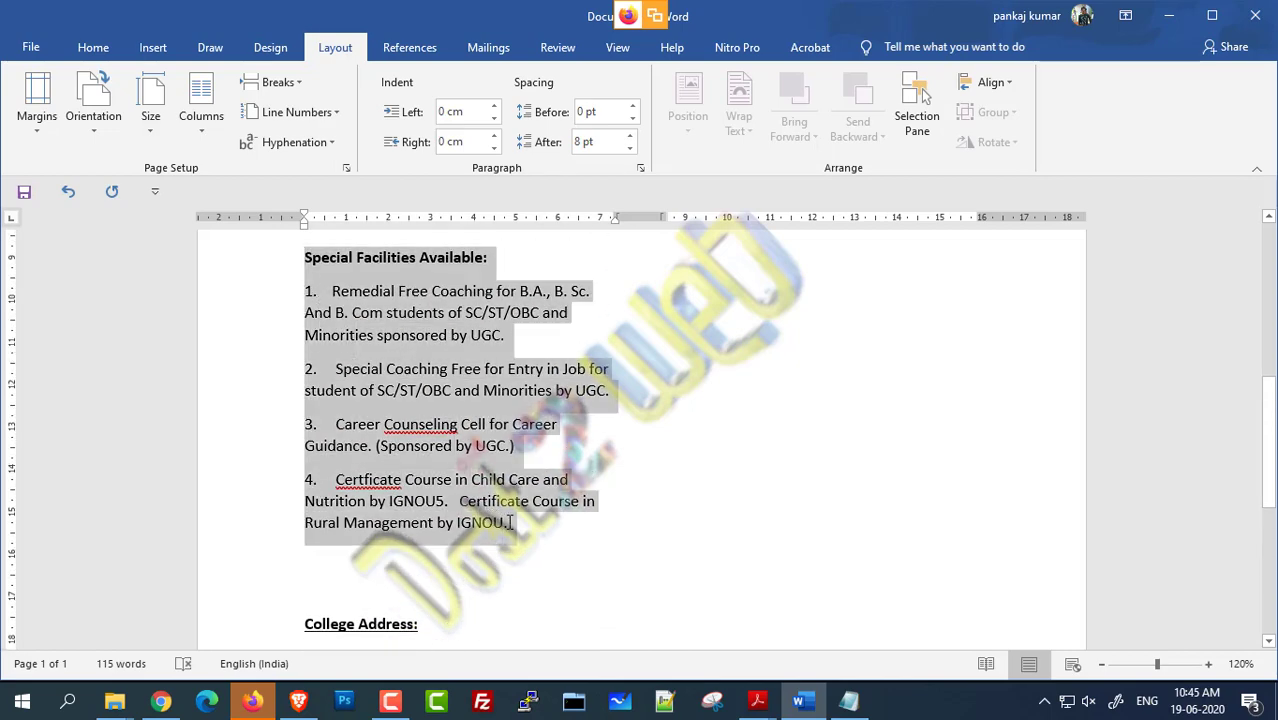
pyautogui.press('Delete')
pyautogui.scroll(3, 650, 450)
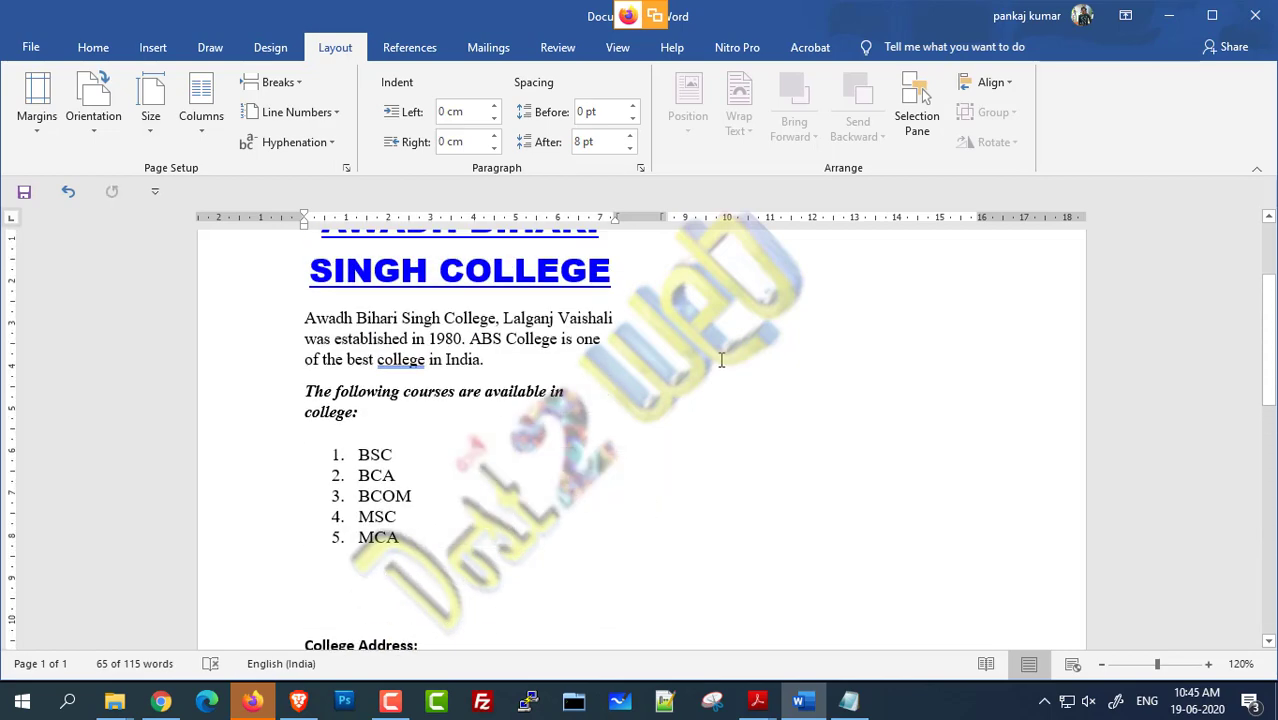
pyautogui.scroll(3, 739, 403)
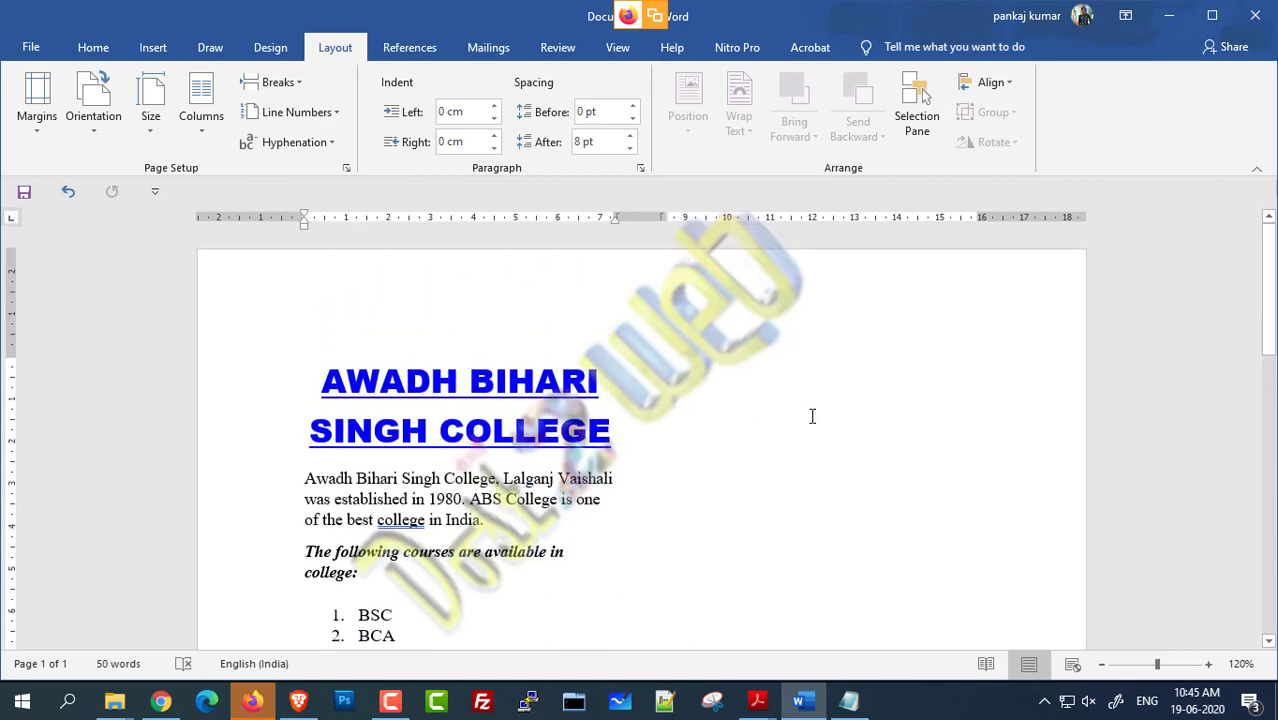
# Step: Try to paste the facilities section in the empty space beside the college title, and undo the paste
pyautogui.click(806, 452)
pyautogui.click(791, 366)
pyautogui.hotkey('ctrl', 'v')
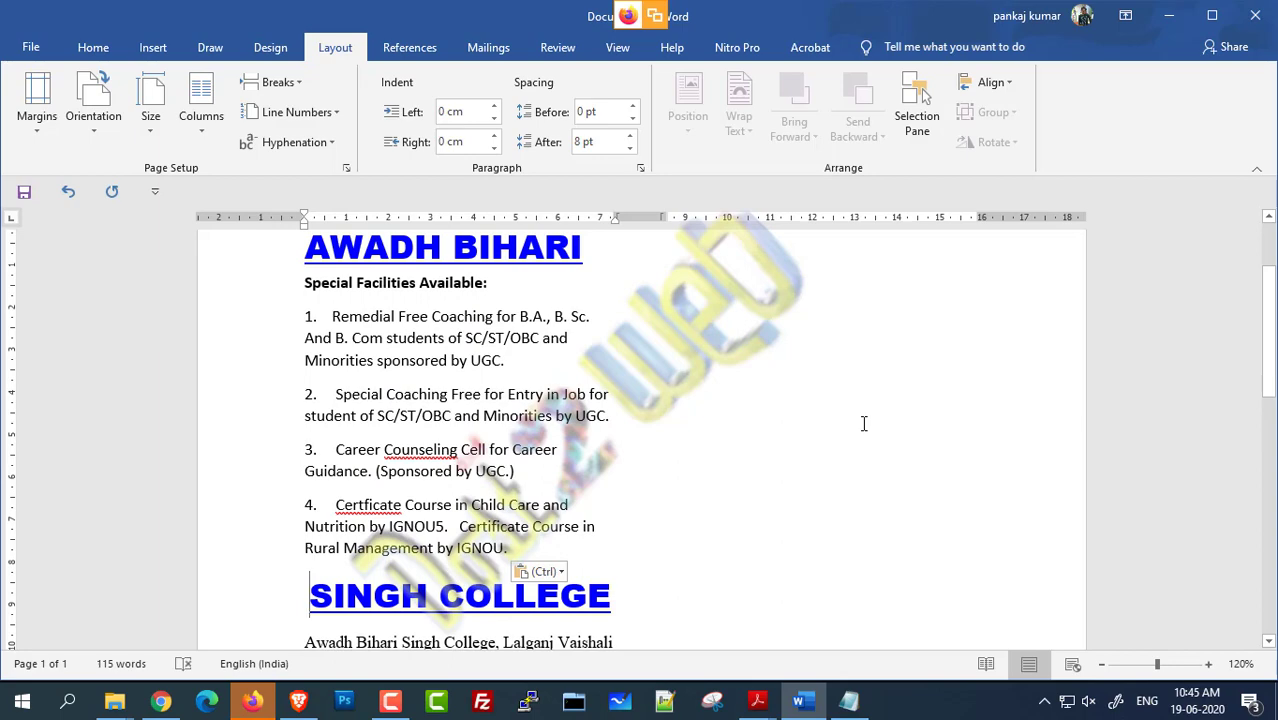
pyautogui.hotkey('ctrl', 'z')
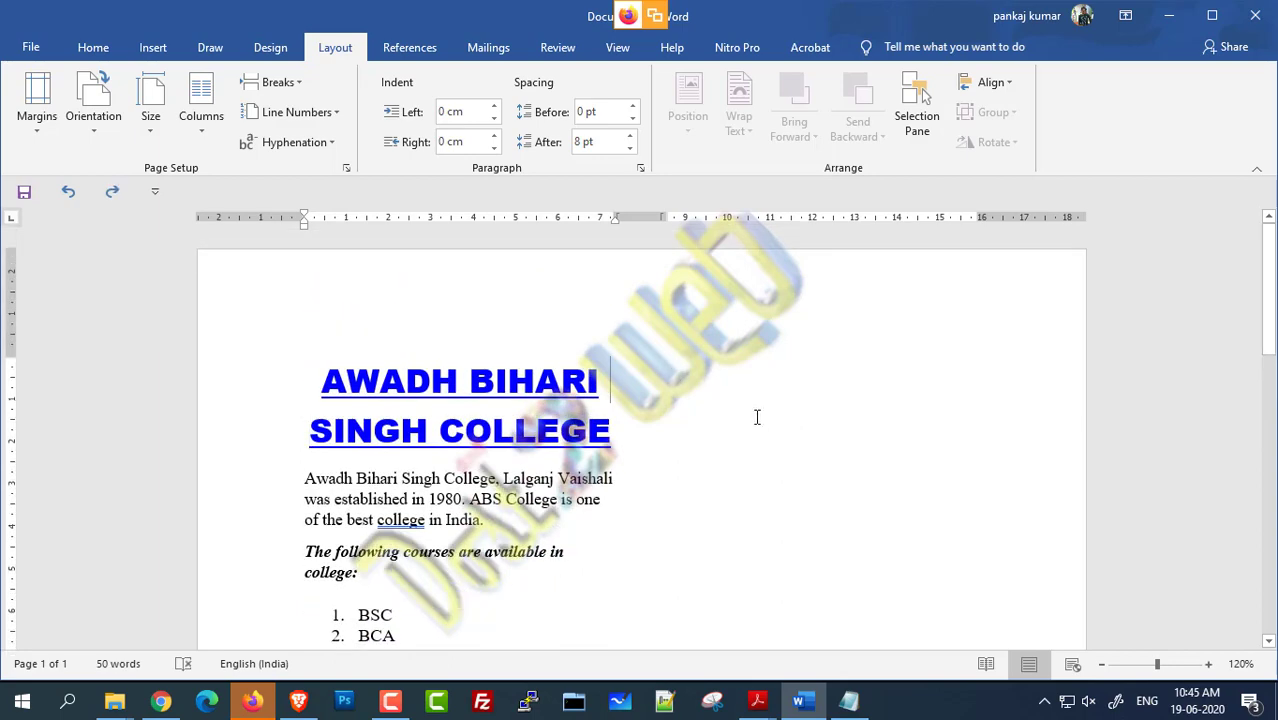
# Step: Add blank lines below the college address until the cursor reaches the second column, and paste the facilities section there
pyautogui.scroll(-6, 891, 423)
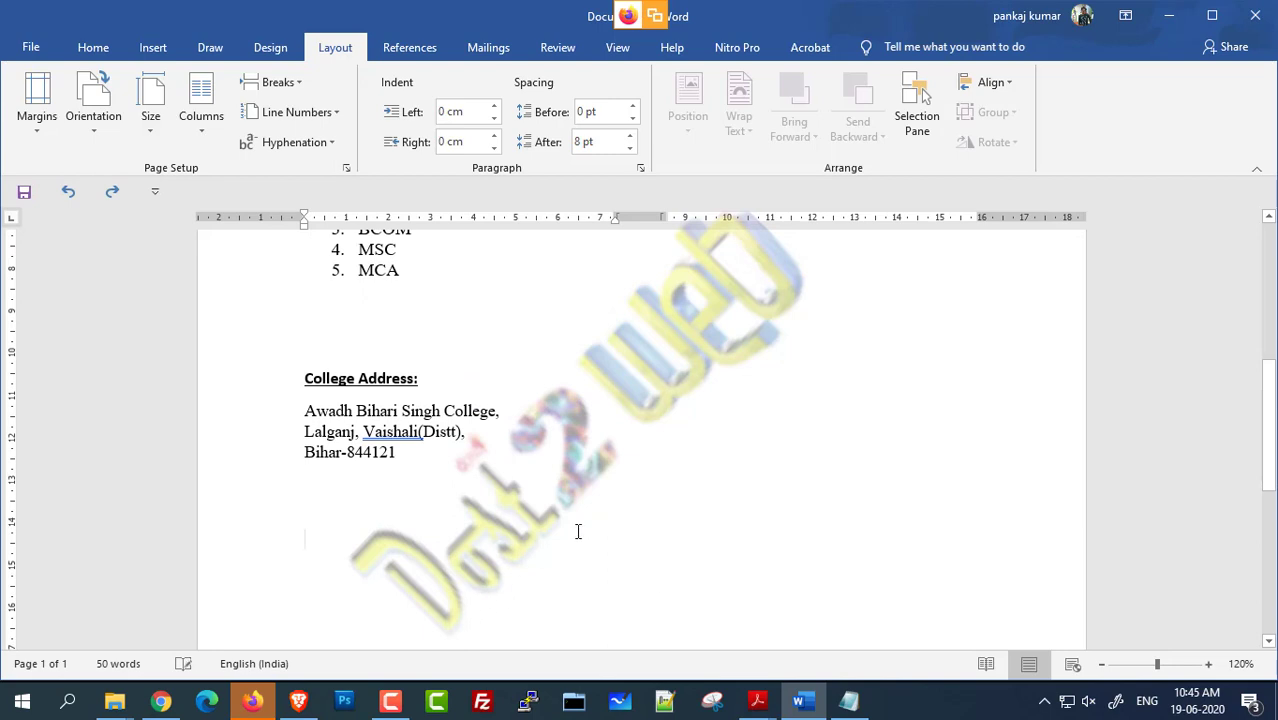
pyautogui.scroll(-4, 577, 531)
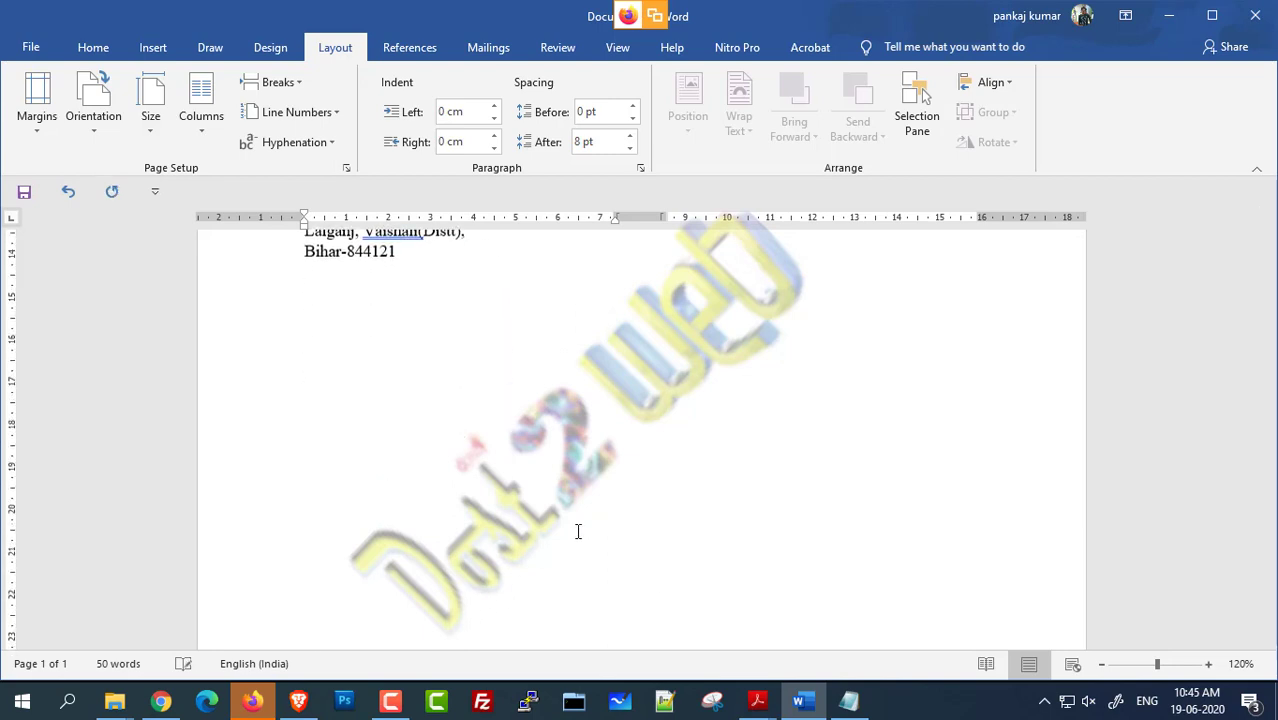
pyautogui.press('Return')
pyautogui.press('Return')
pyautogui.press('Return')
pyautogui.press('Return')
pyautogui.press('Return')
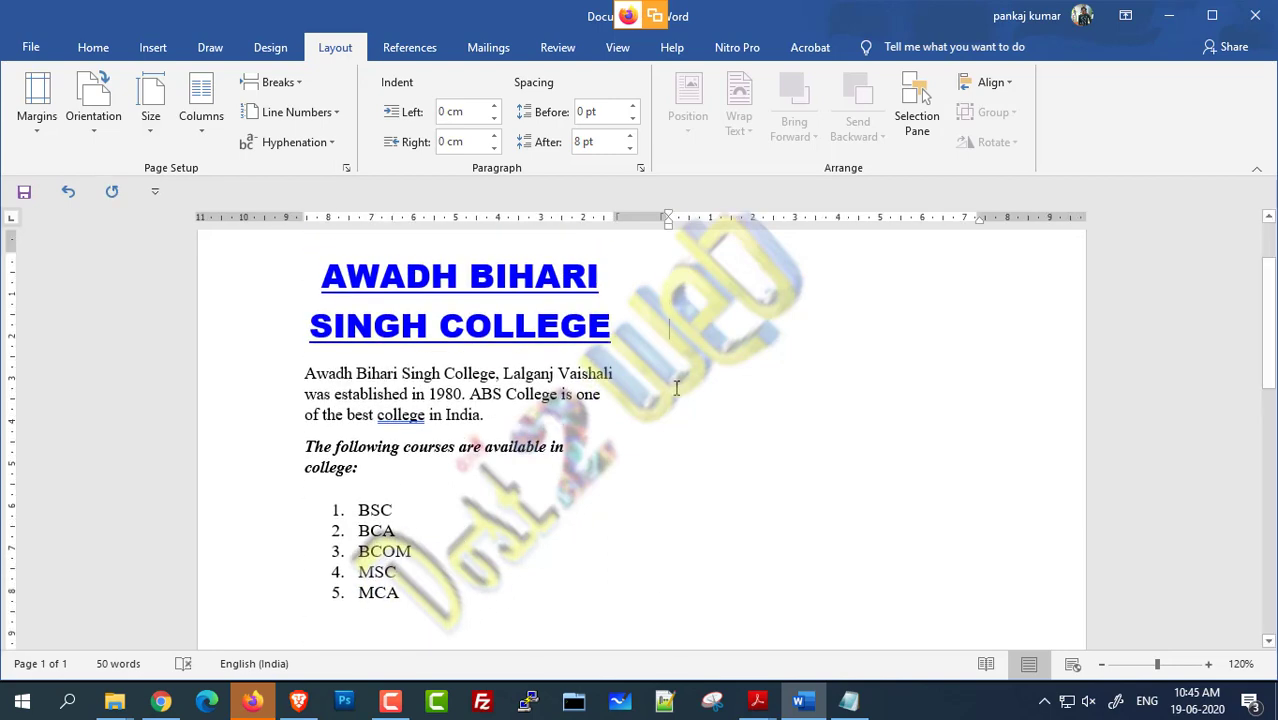
pyautogui.hotkey('ctrl', 'v')
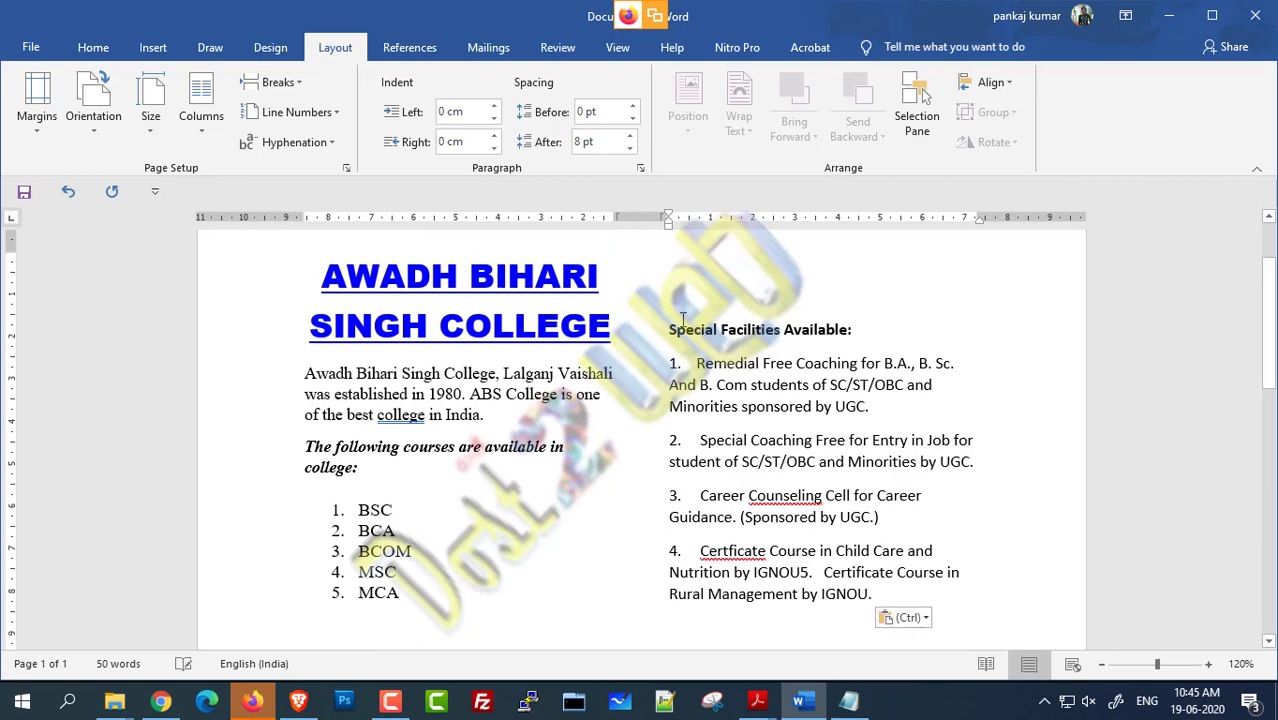
# Step: Remove the blank lines above the Special Facilities Available heading so it starts at the head of the second column
pyautogui.press('Delete')
pyautogui.press('Delete')
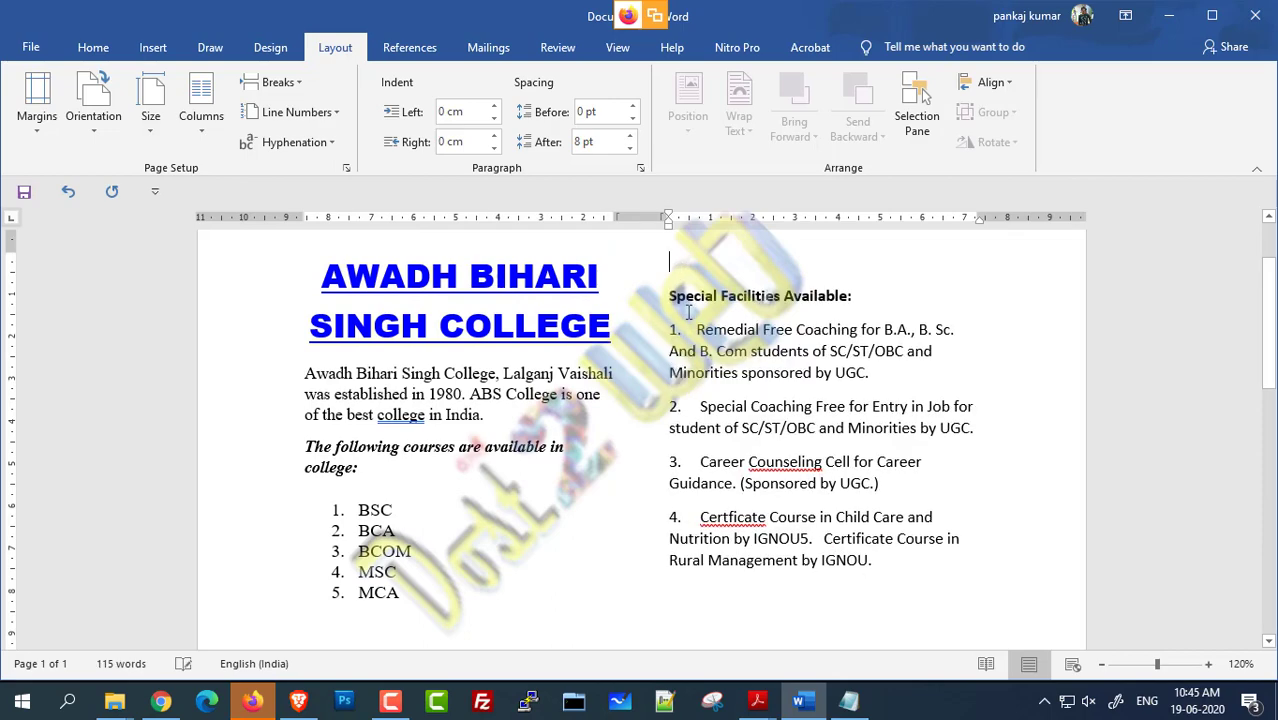
pyautogui.scroll(2, 686, 387)
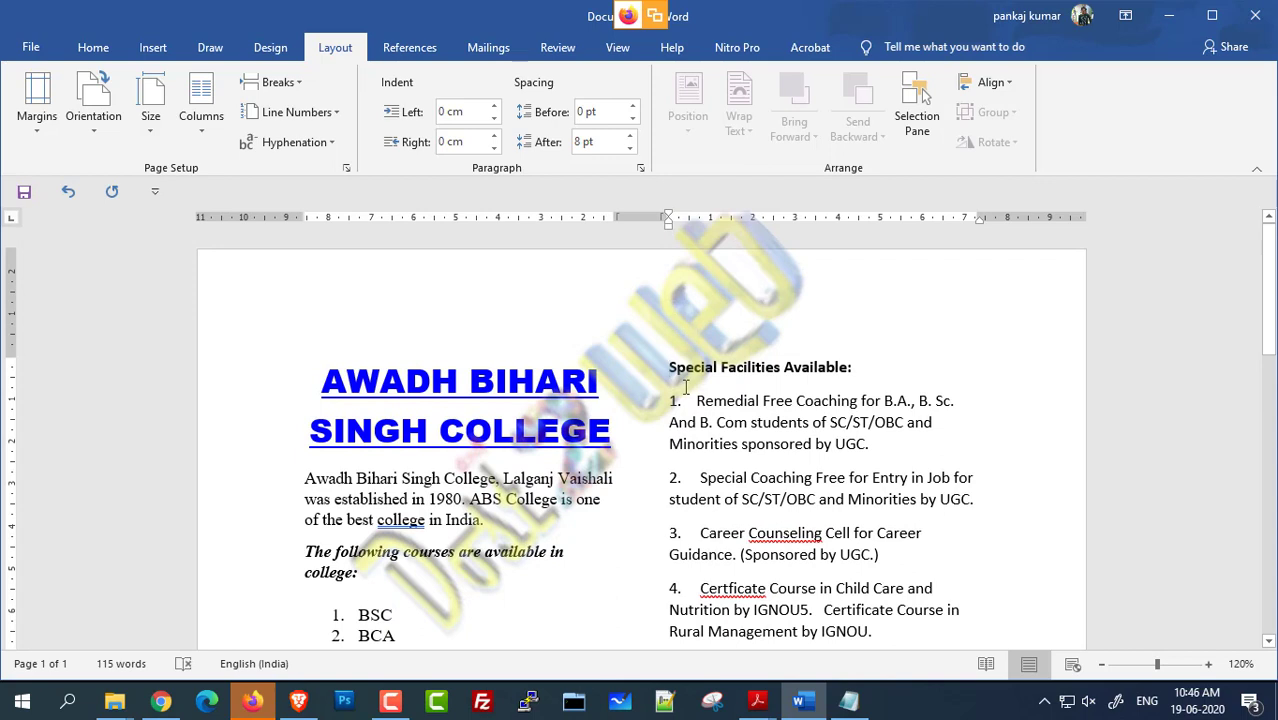
# Step: Increase the font size of the Special Facilities Available heading to 16 and check the two-column page
pyautogui.moveTo(669, 367); pyautogui.dragTo(858, 368)
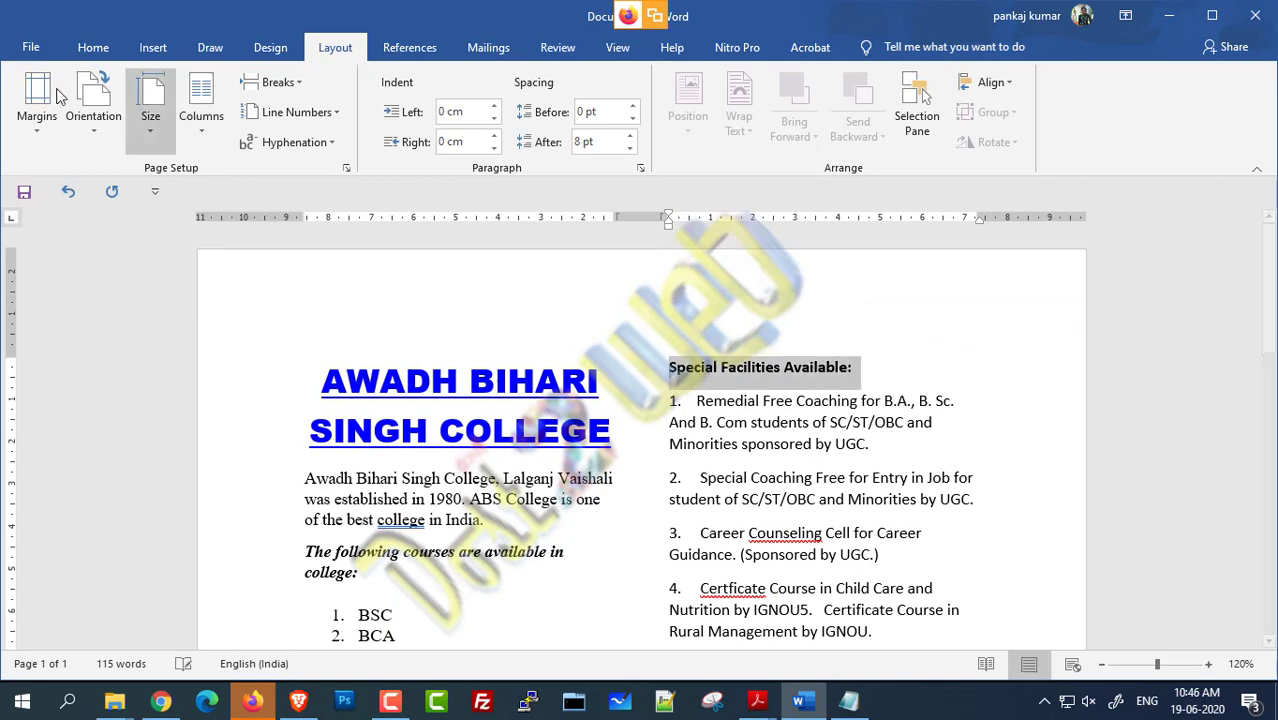
pyautogui.click(93, 47)
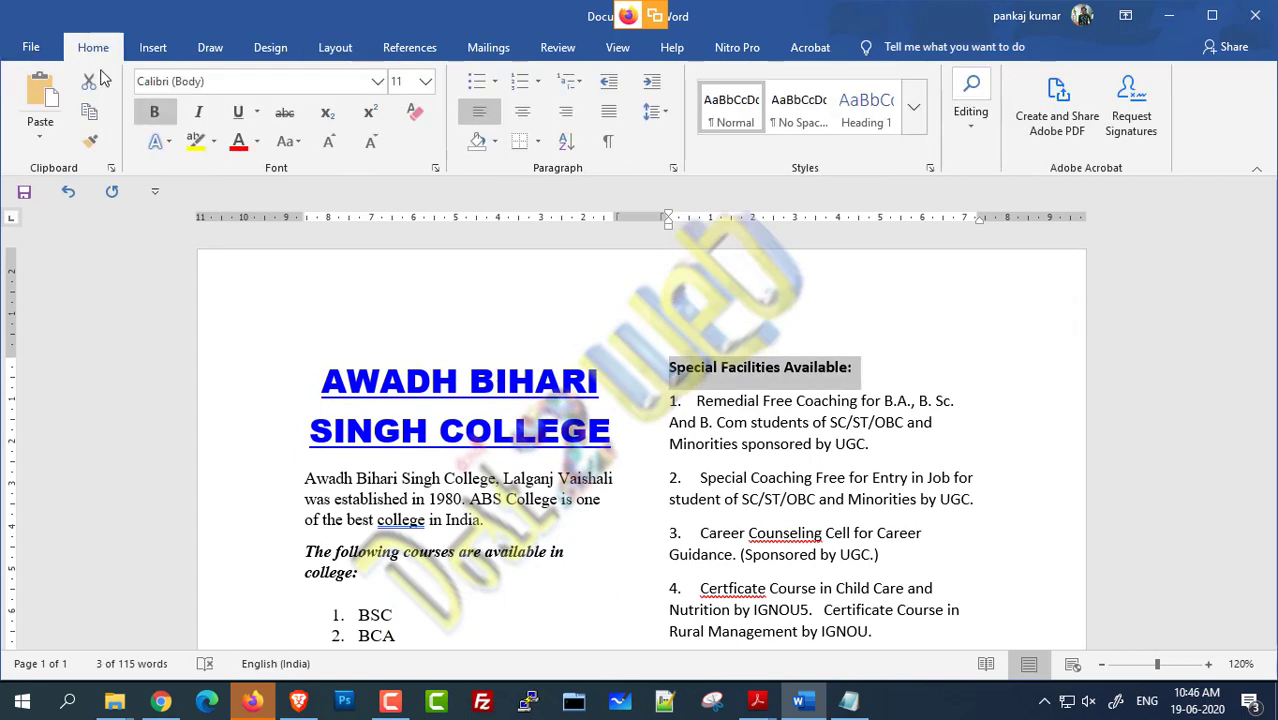
pyautogui.click(333, 146)
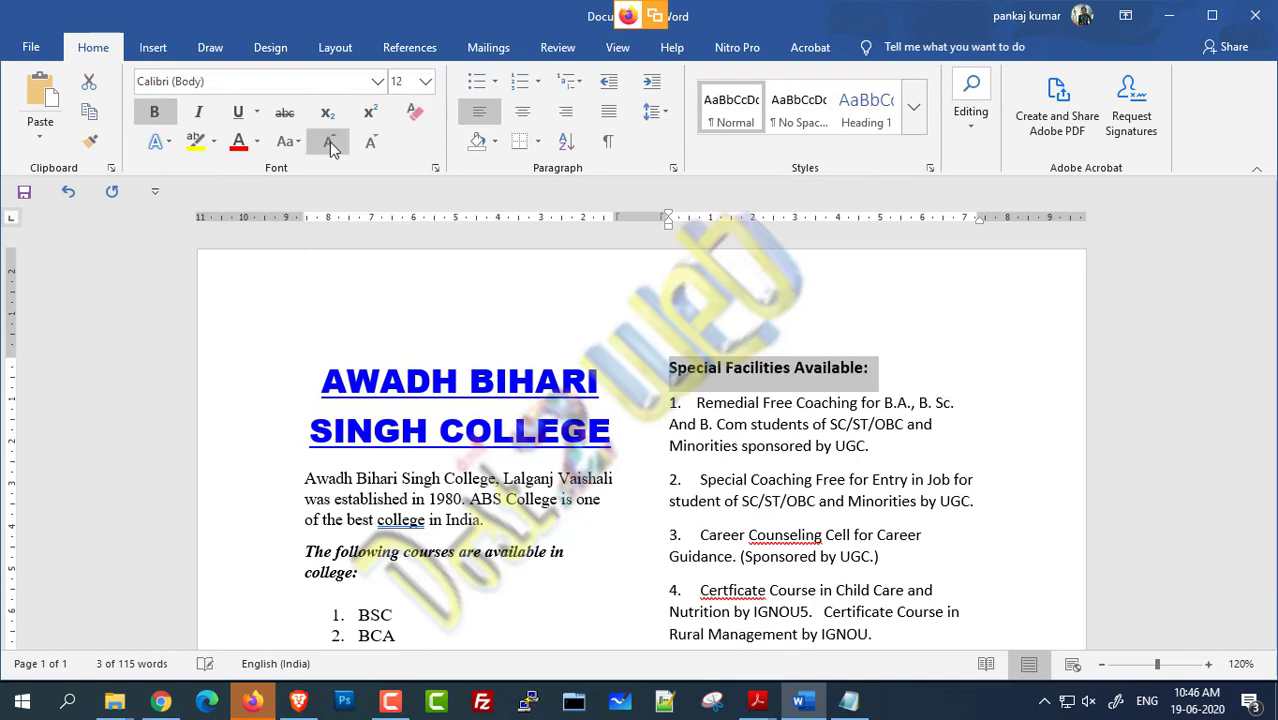
pyautogui.click(333, 146)
pyautogui.click(333, 146)
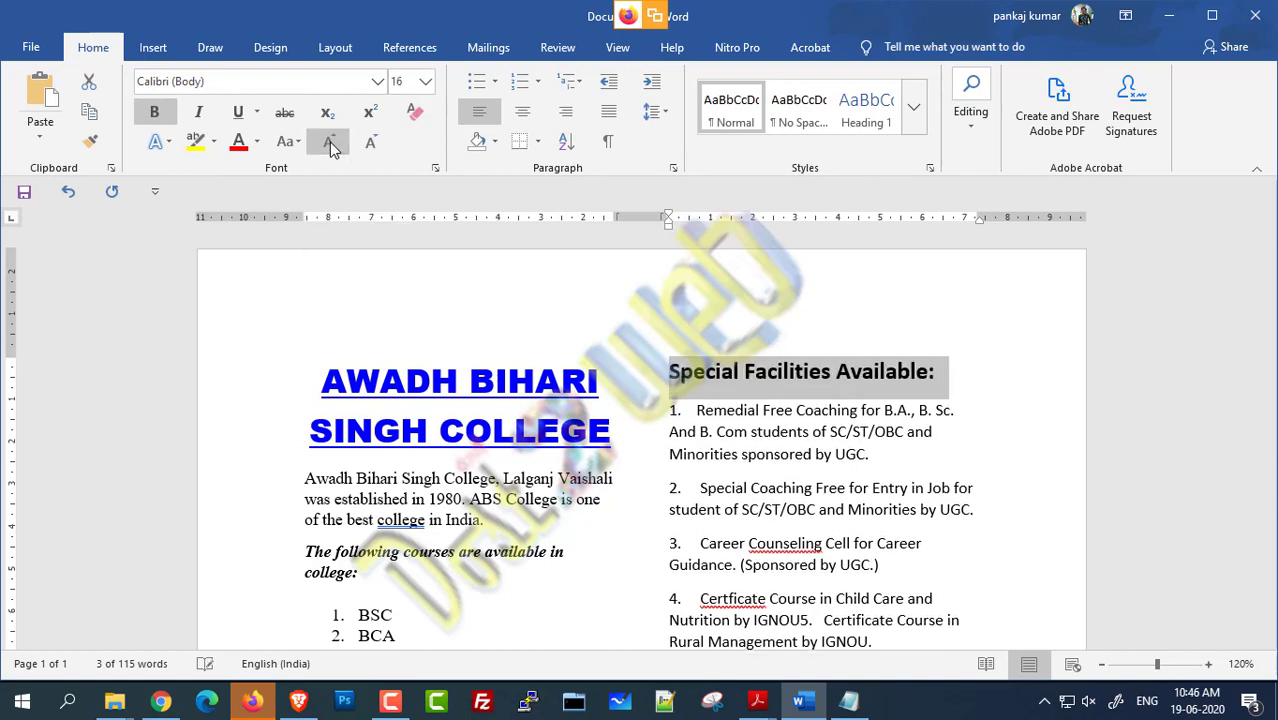
pyautogui.click(753, 385)
pyautogui.scroll(-6, 753, 385)
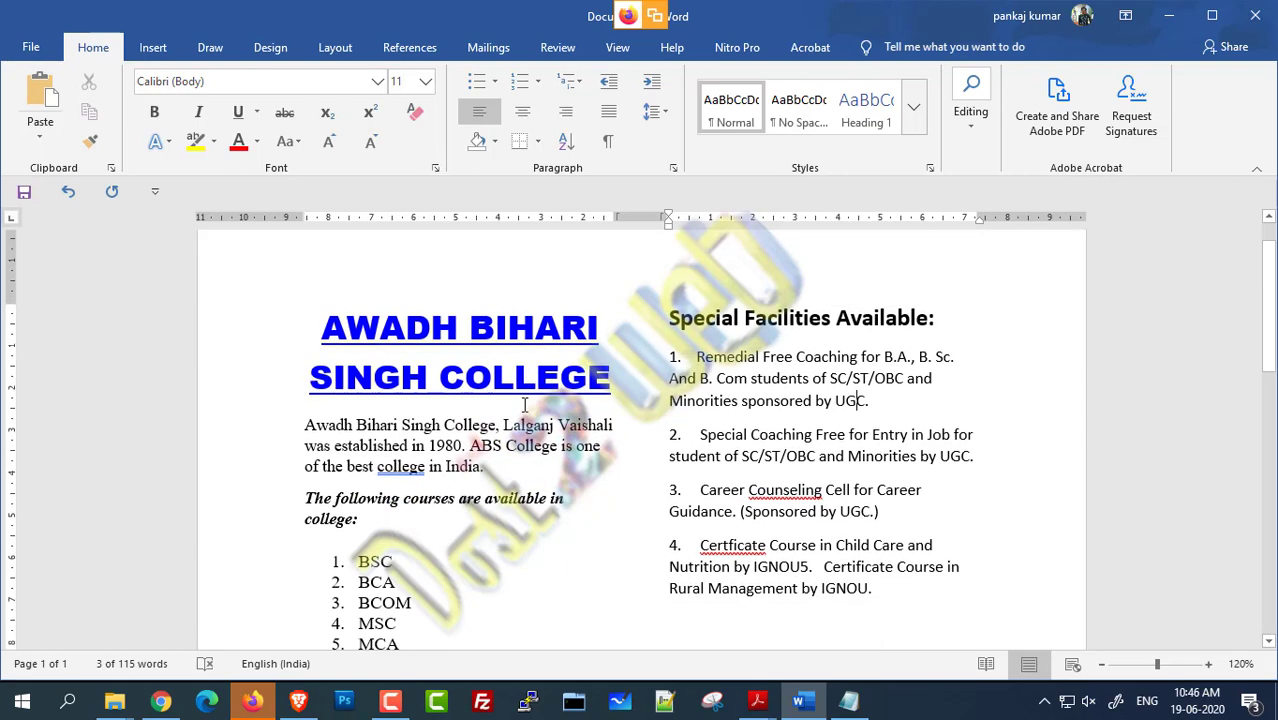
# Step: Review the available column layout options for the page without changing the two-column layout
pyautogui.scroll(3, 560, 445)
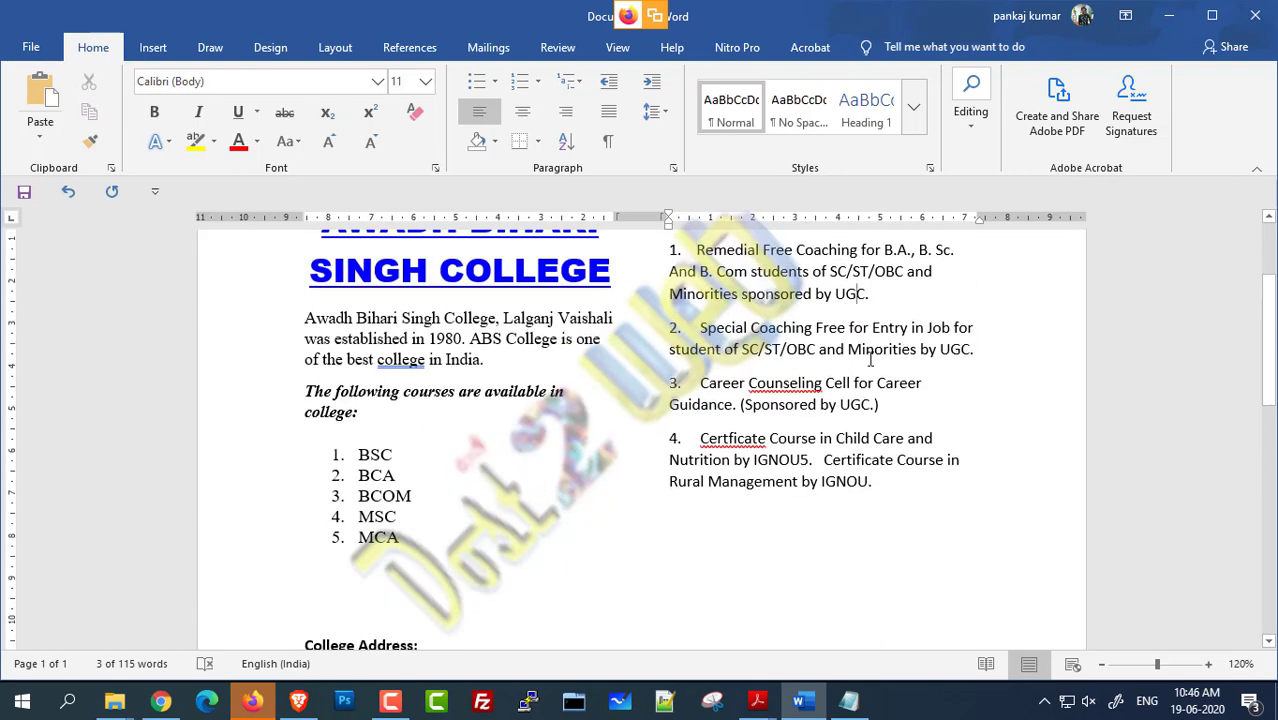
pyautogui.click(348, 48)
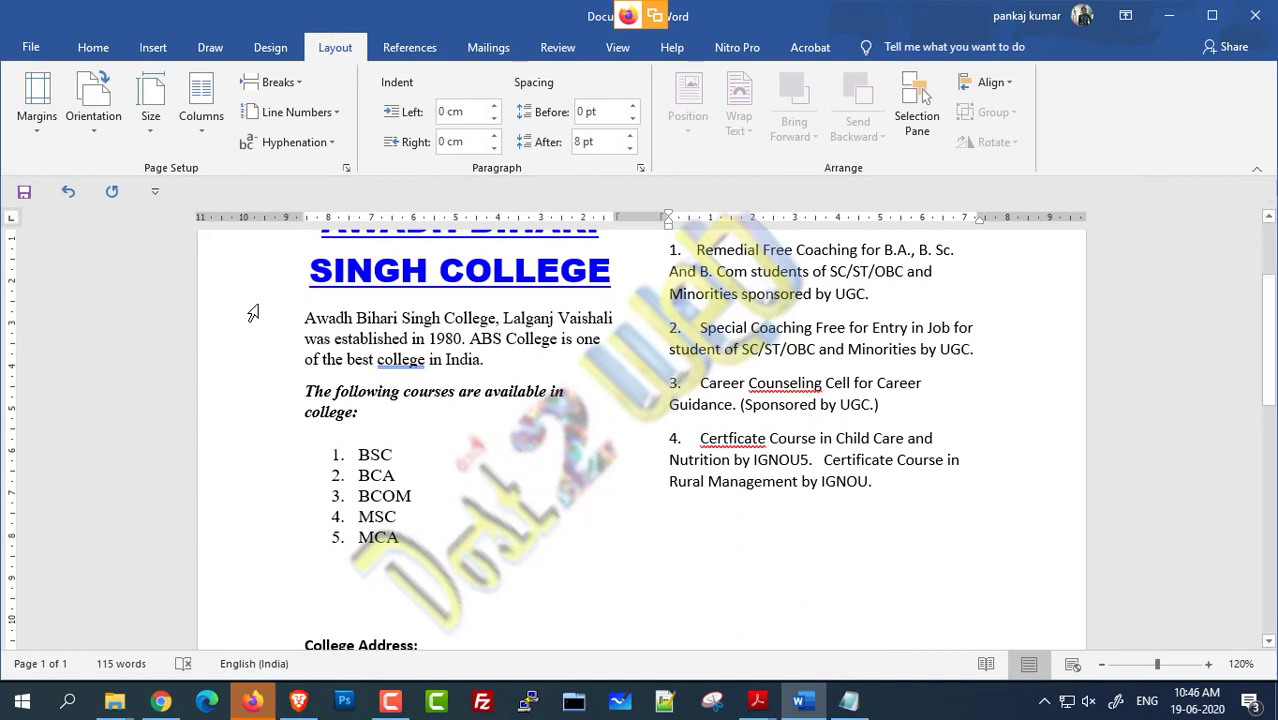
pyautogui.click(207, 131)
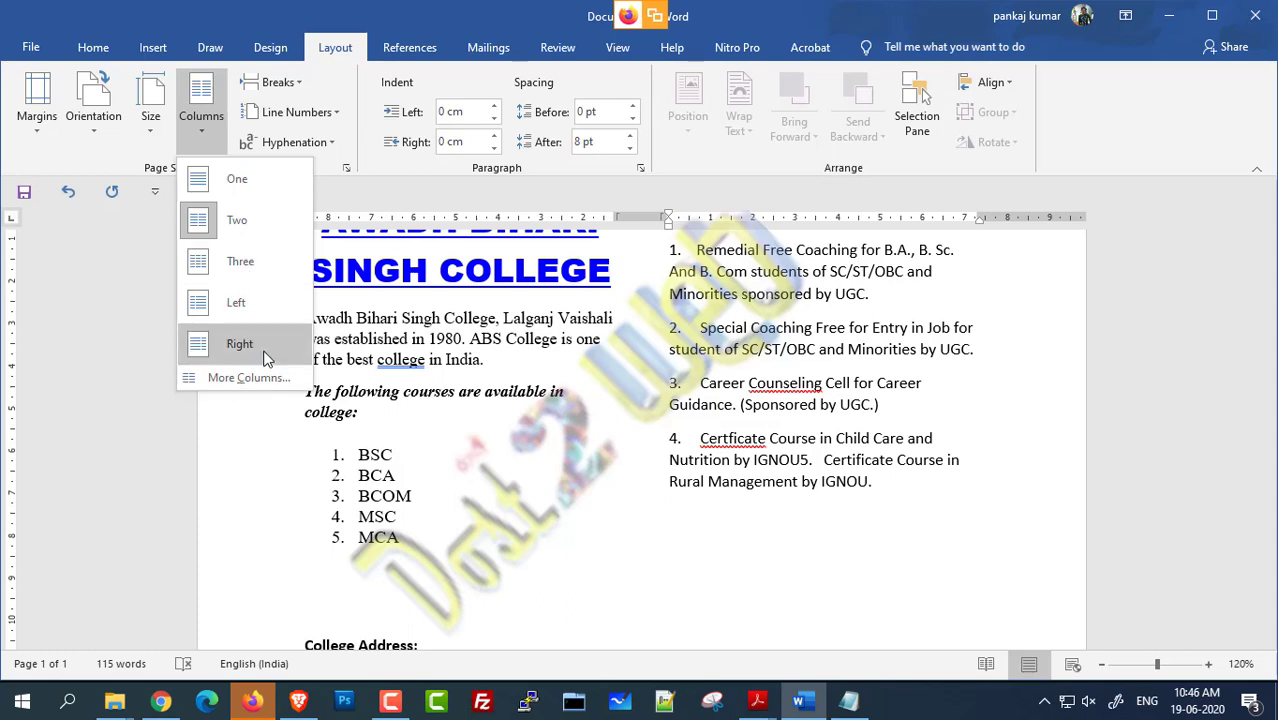
pyautogui.click(904, 335)
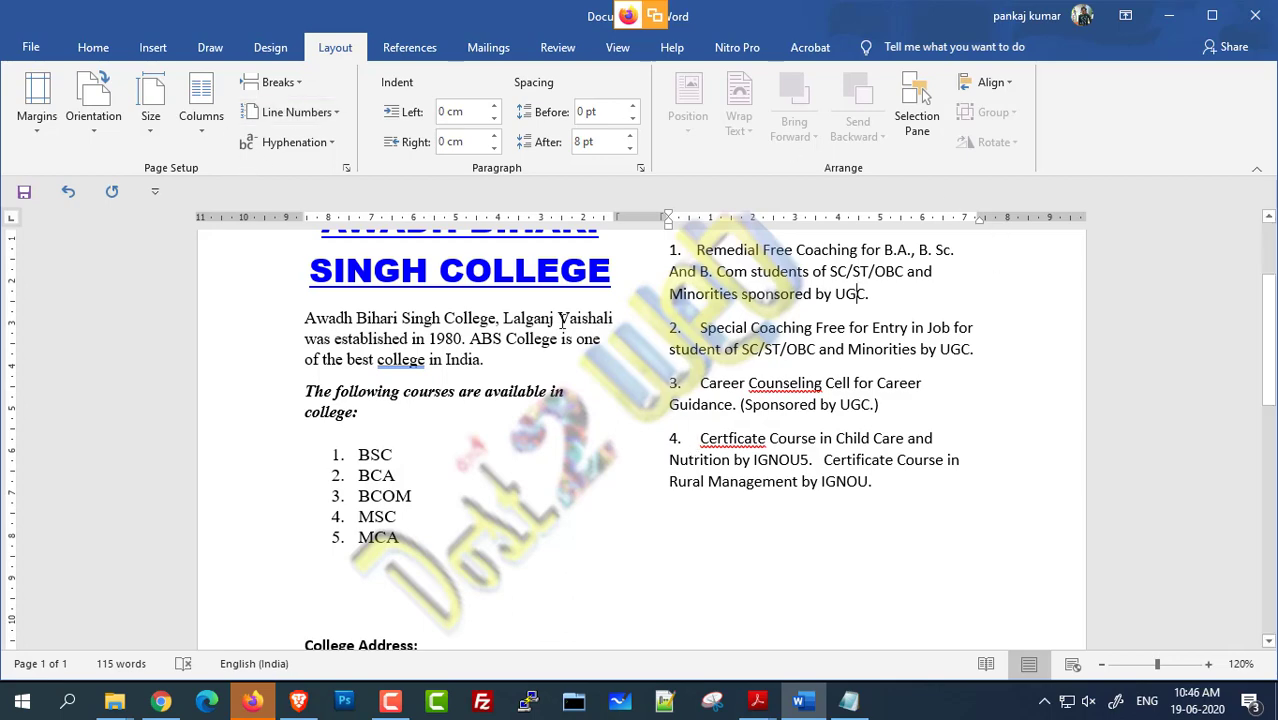
pyautogui.scroll(3, 410, 470)
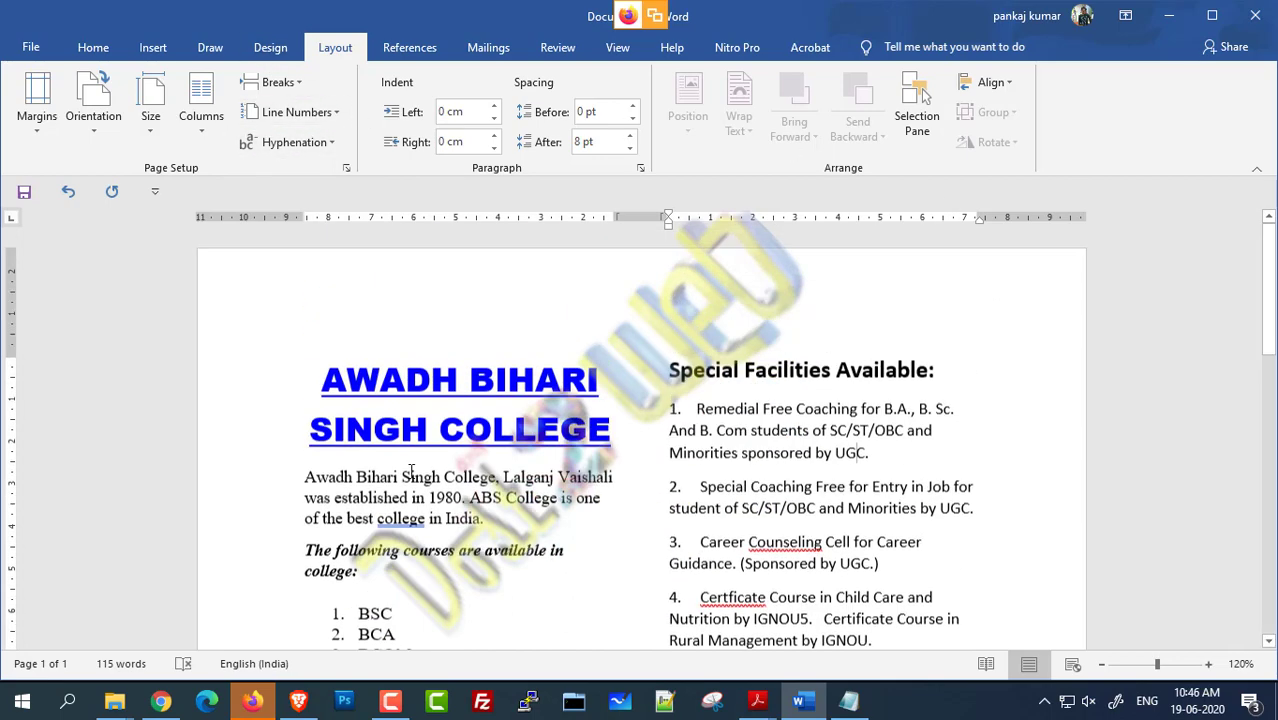
# Step: Apply the fourth document formatting style set to the college document and check the college title and Special Facilities Available heading
pyautogui.click(270, 47)
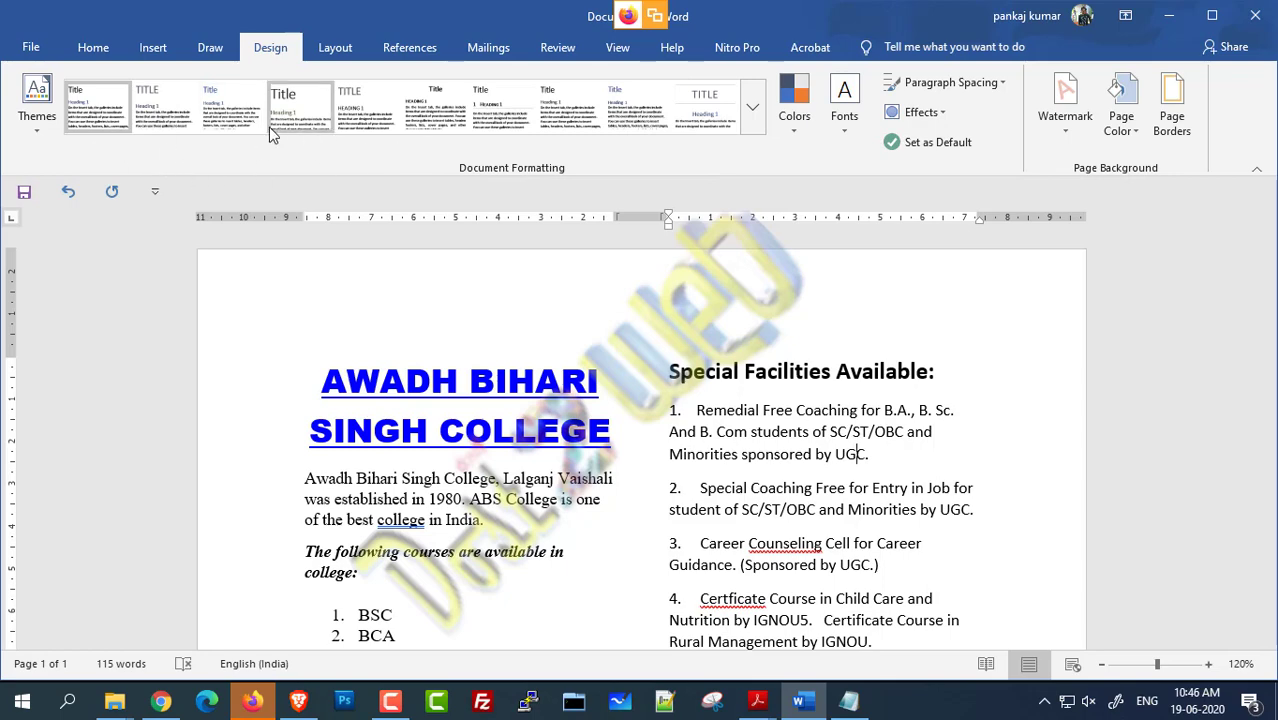
pyautogui.click(298, 106)
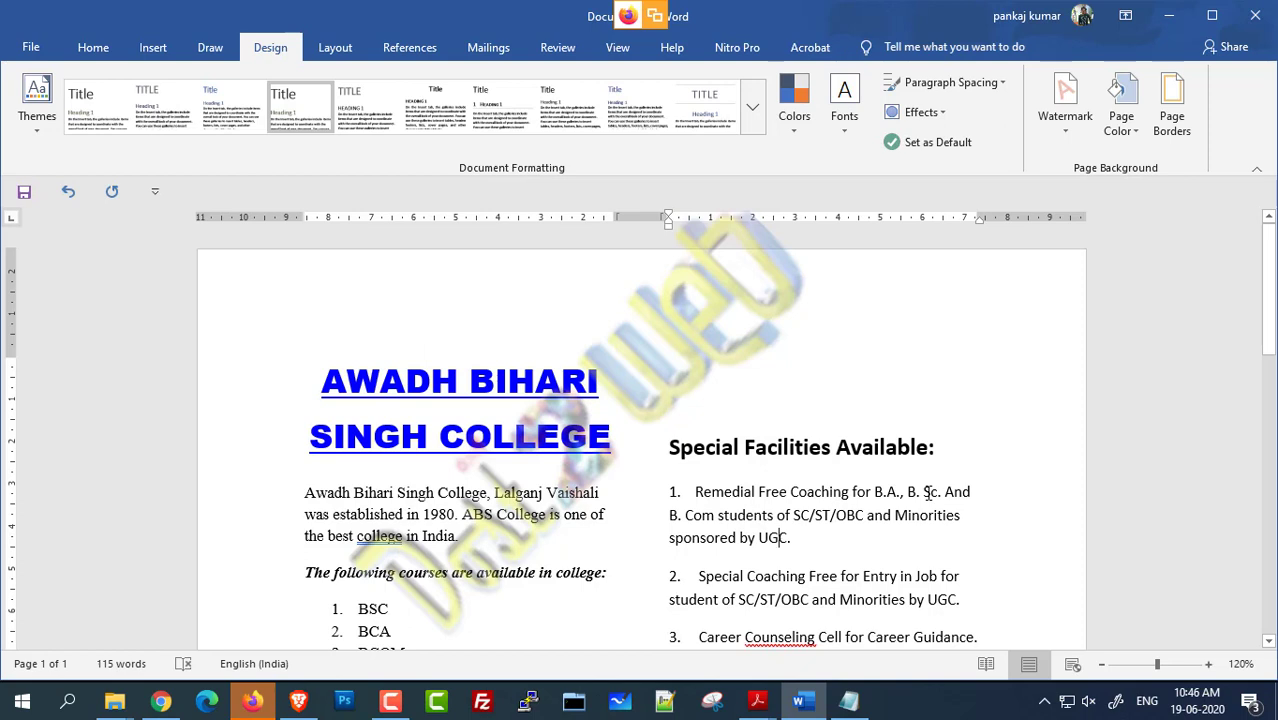
pyautogui.moveTo(328, 371); pyautogui.dragTo(615, 452)
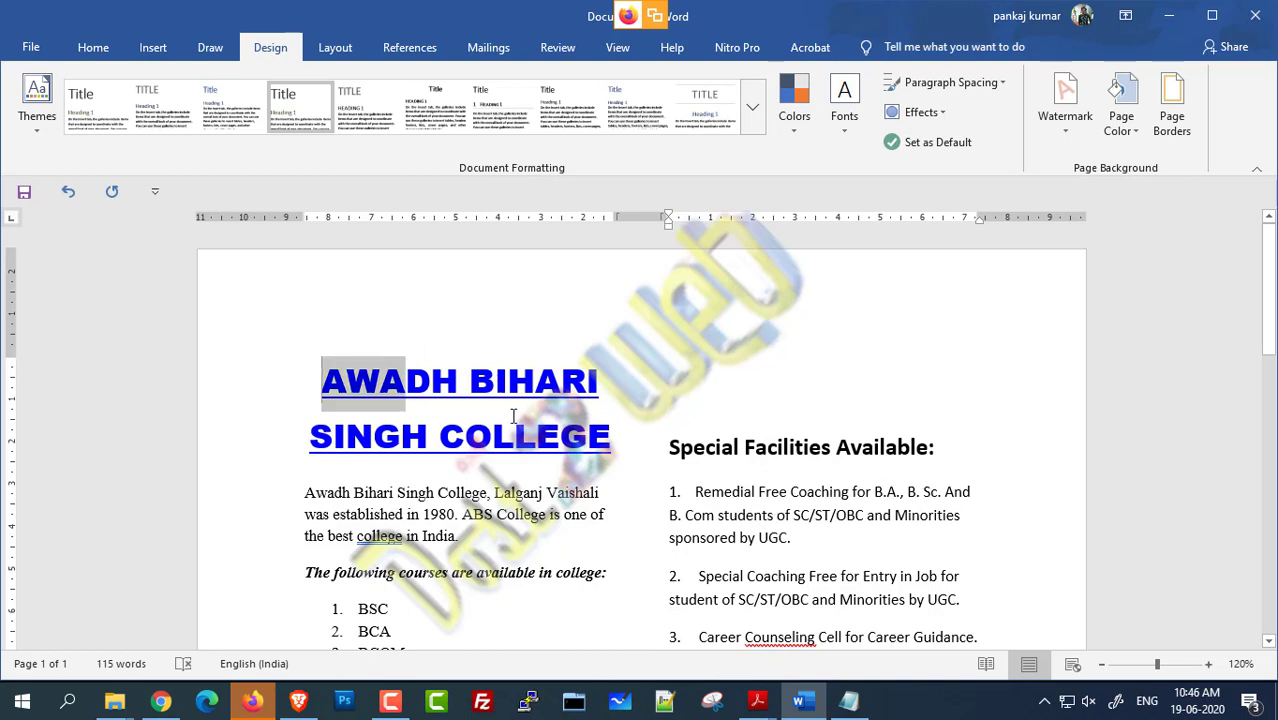
pyautogui.click(853, 472)
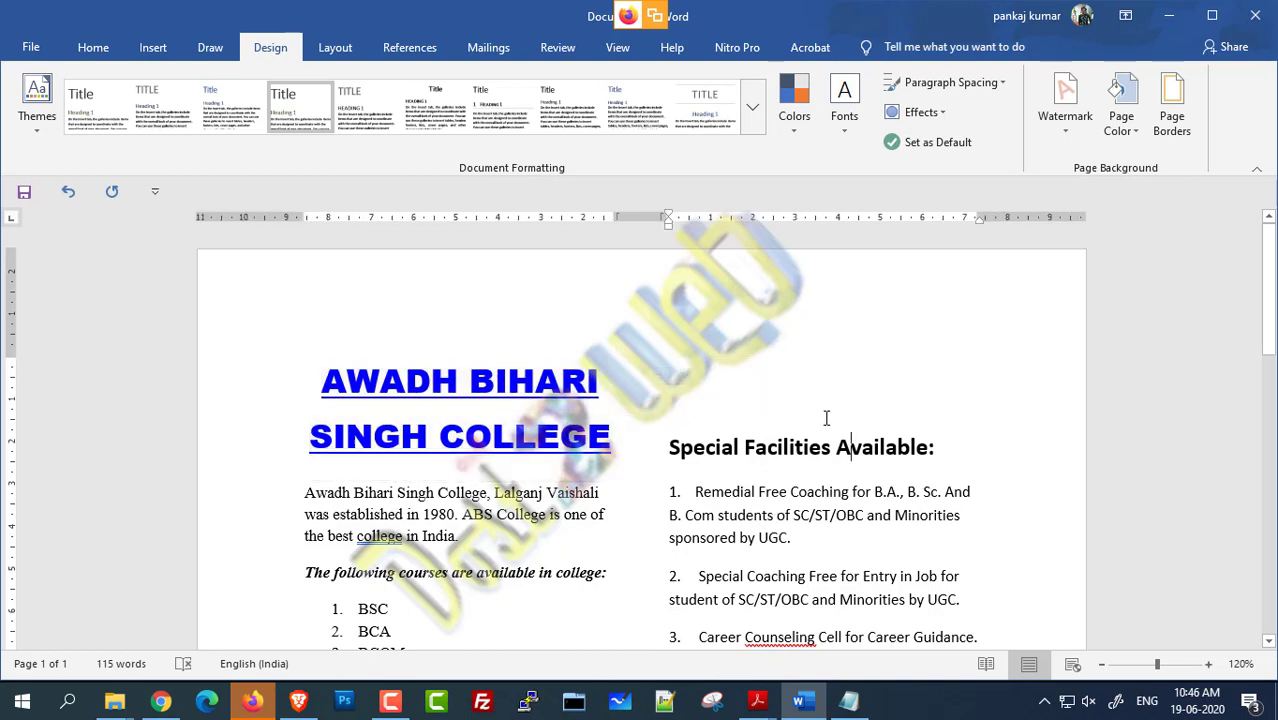
# Step: Set the page color to Green, Accent 6 and check the colored page down to its end
pyautogui.click(1126, 145)
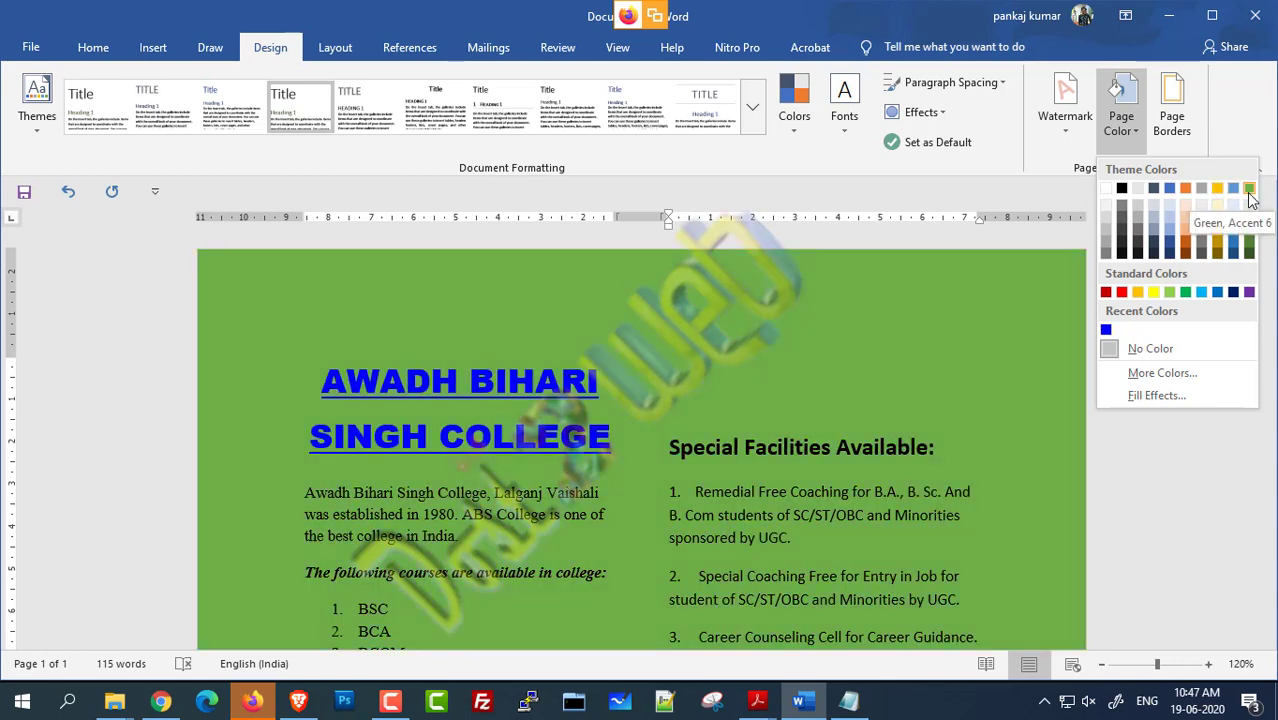
pyautogui.click(1249, 190)
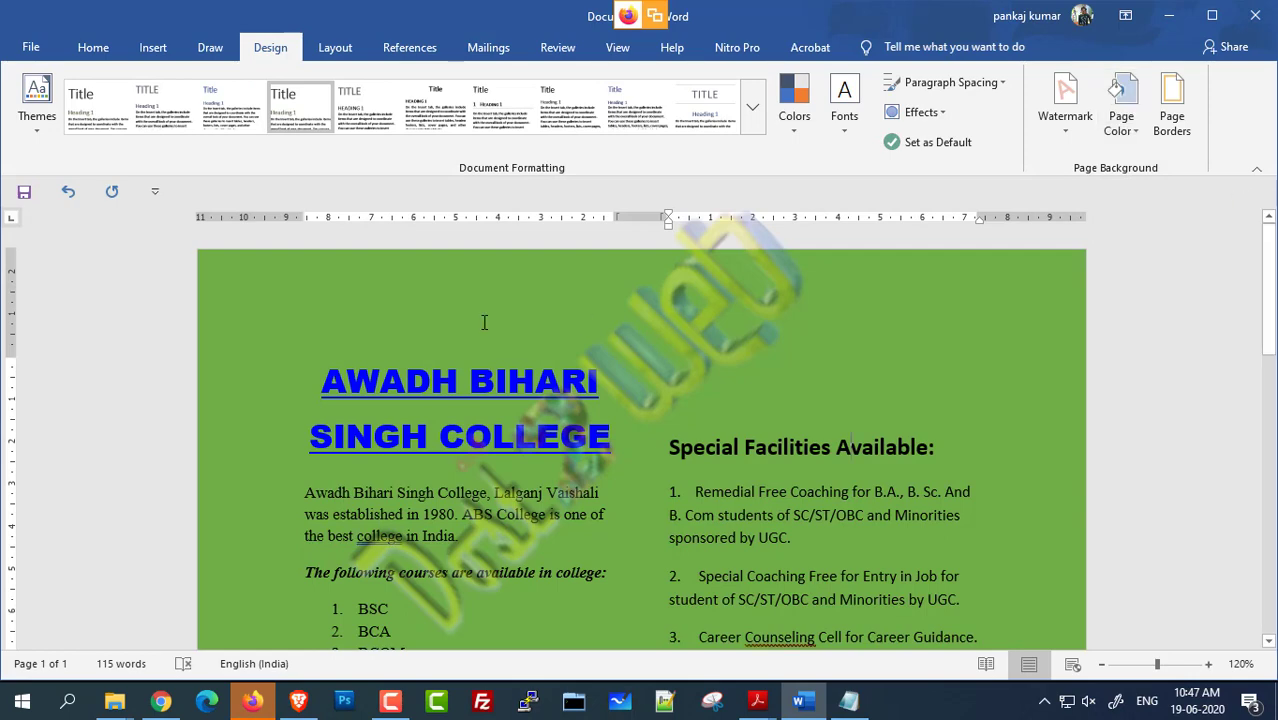
pyautogui.scroll(-5, 488, 330)
pyautogui.scroll(-4, 495, 405)
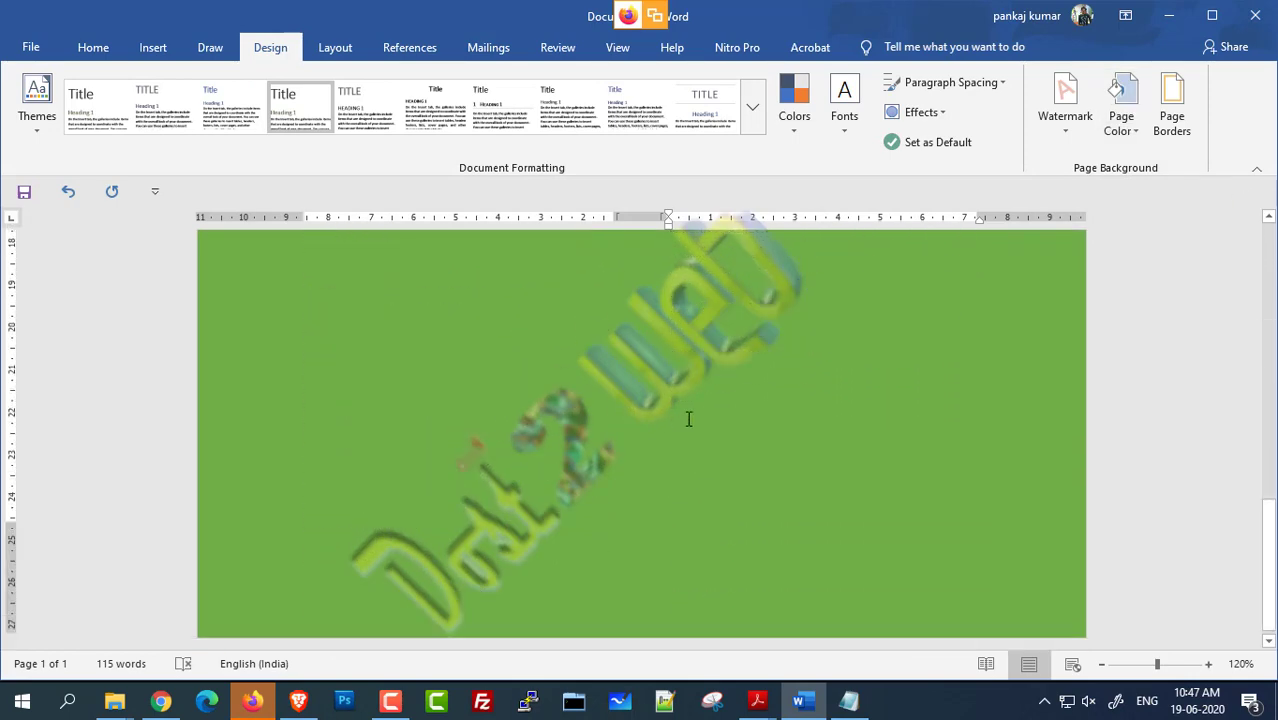
pyautogui.scroll(5, 688, 420)
pyautogui.scroll(5, 432, 414)
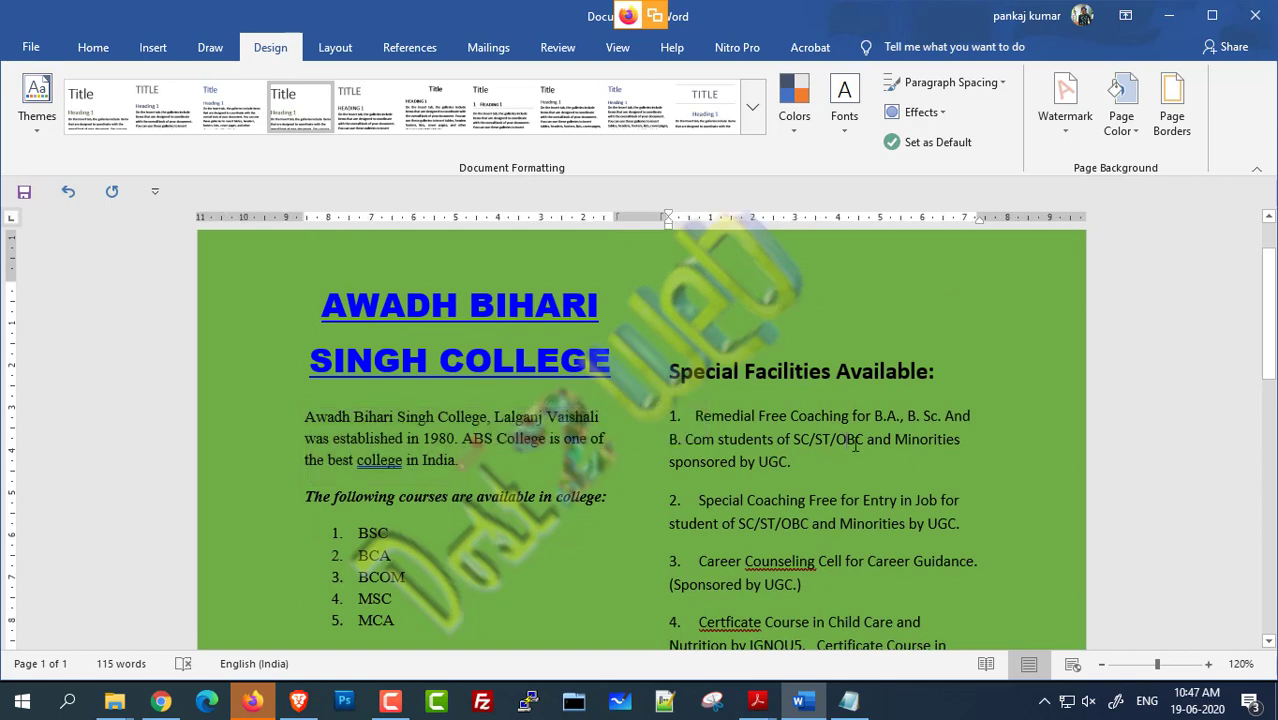
pyautogui.scroll(-3, 858, 441)
pyautogui.scroll(2, 858, 441)
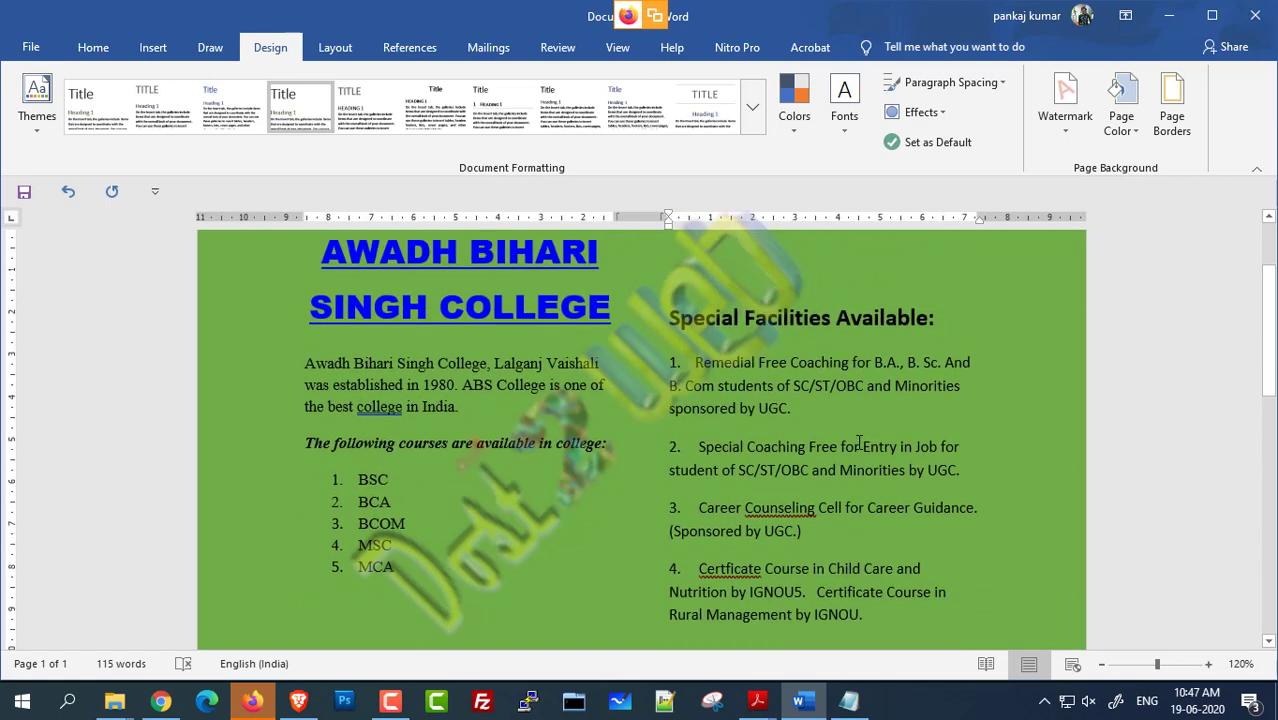
pyautogui.scroll(2, 792, 390)
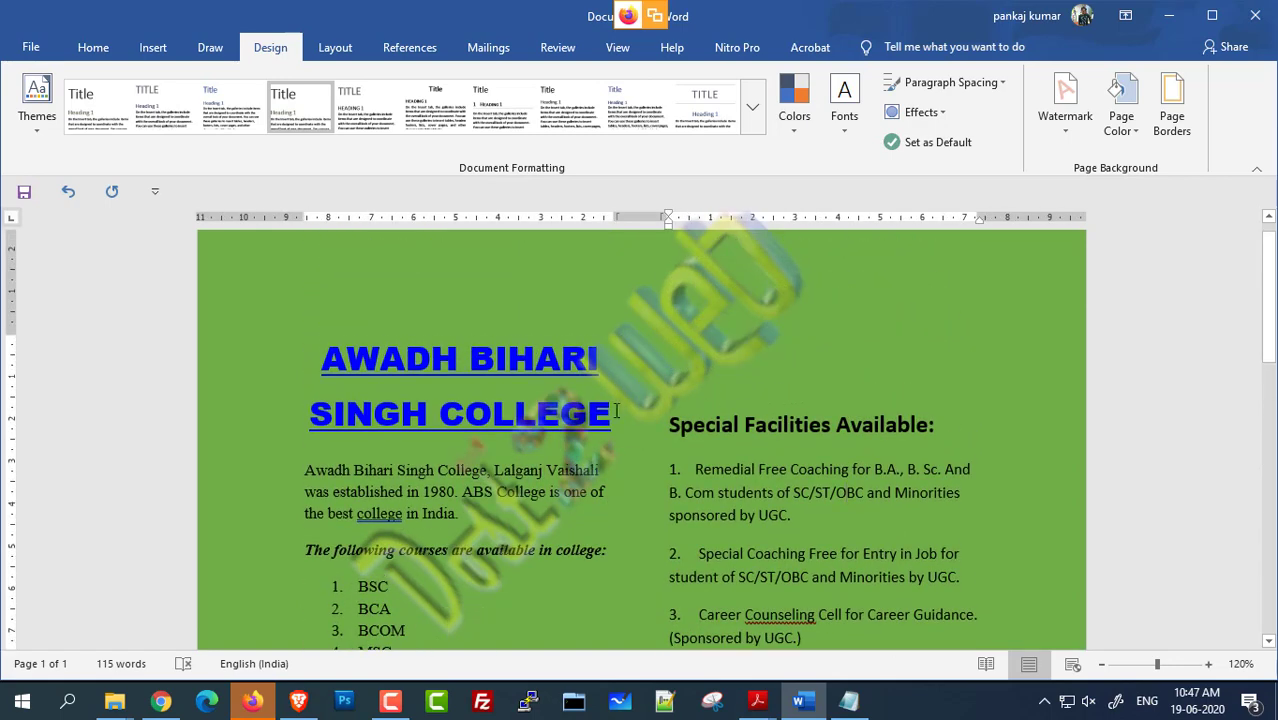
pyautogui.click(1121, 115)
pyautogui.click(1124, 120)
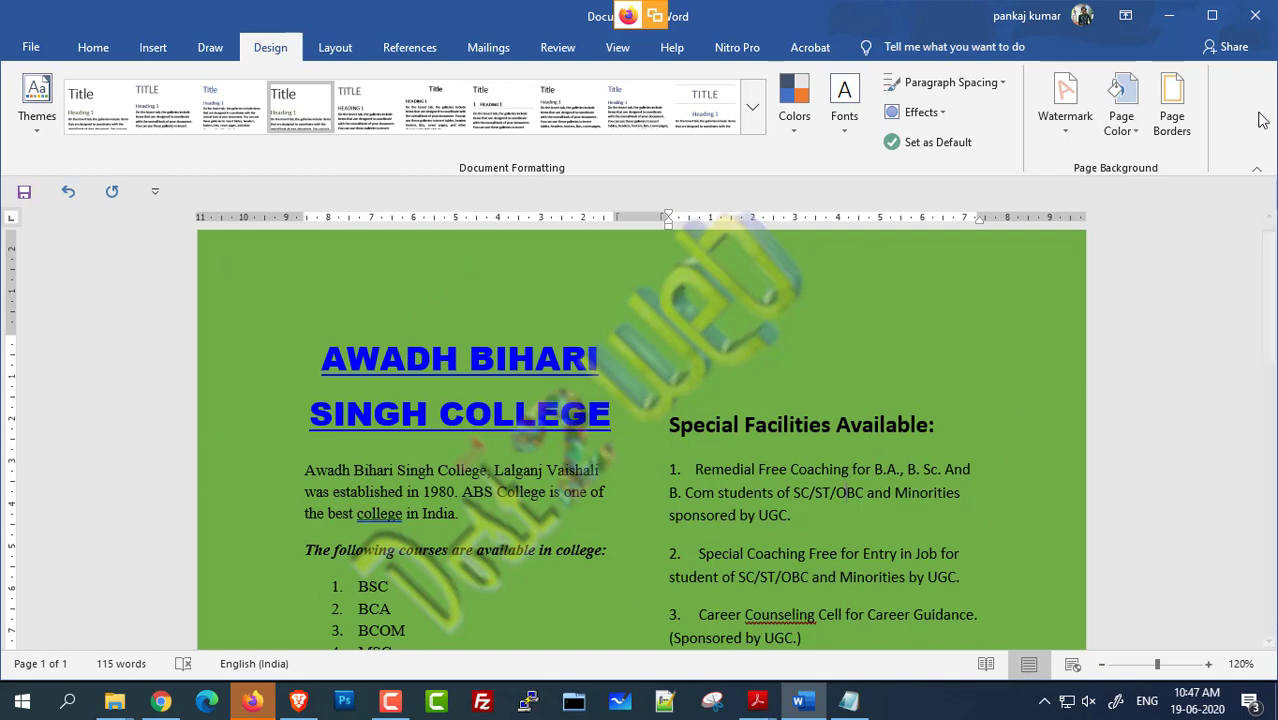
# Step: Add a Box page border to the whole document and check it around the entire page
pyautogui.click(1176, 138)
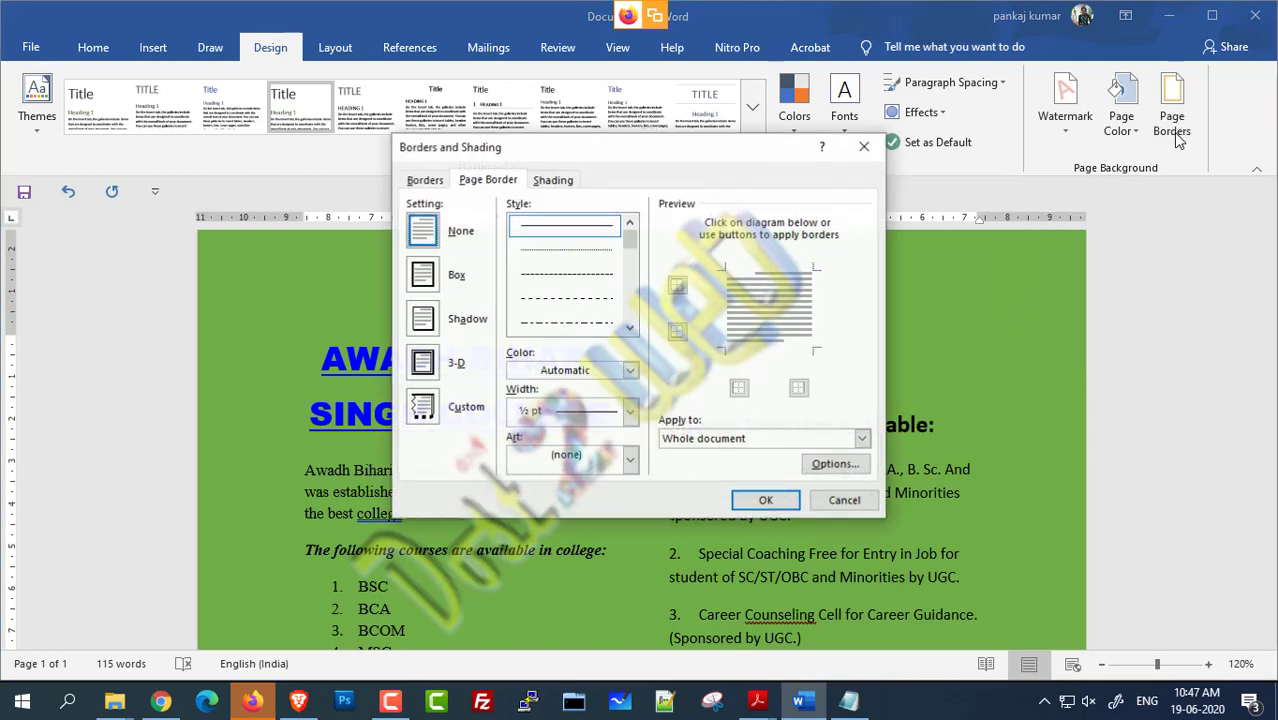
pyautogui.moveTo(603, 165); pyautogui.dragTo(538, 157)
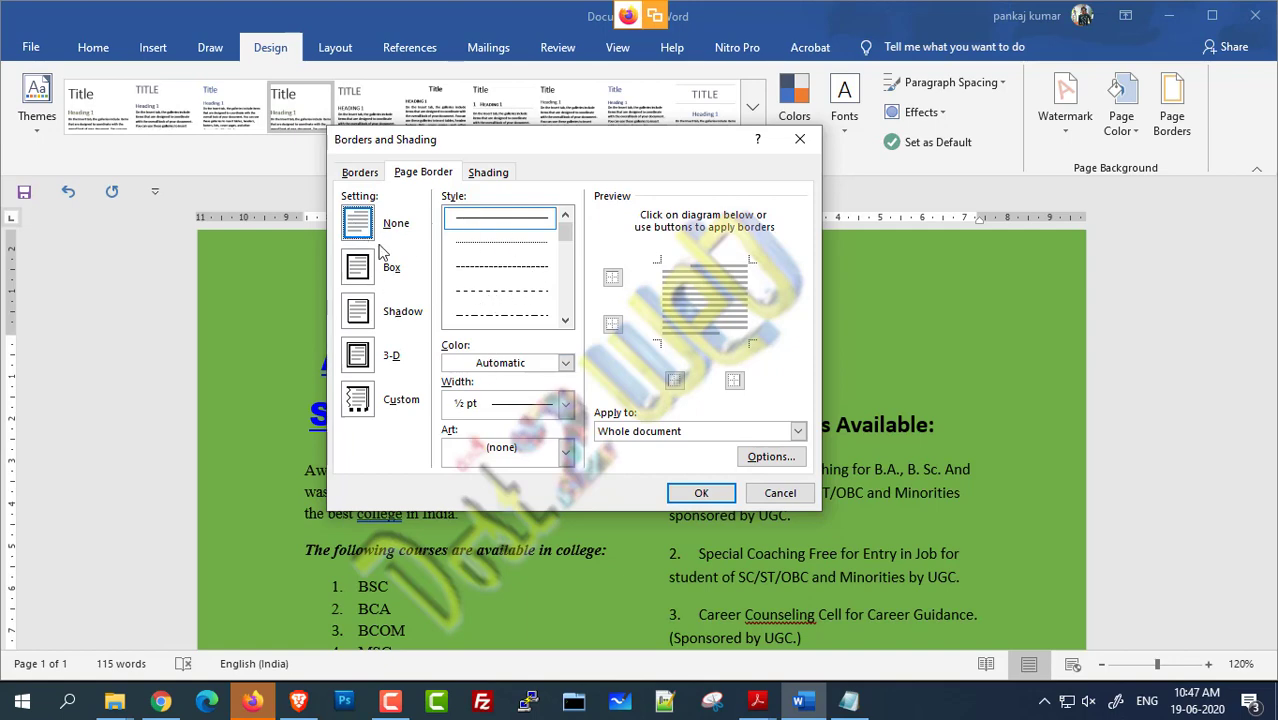
pyautogui.click(358, 272)
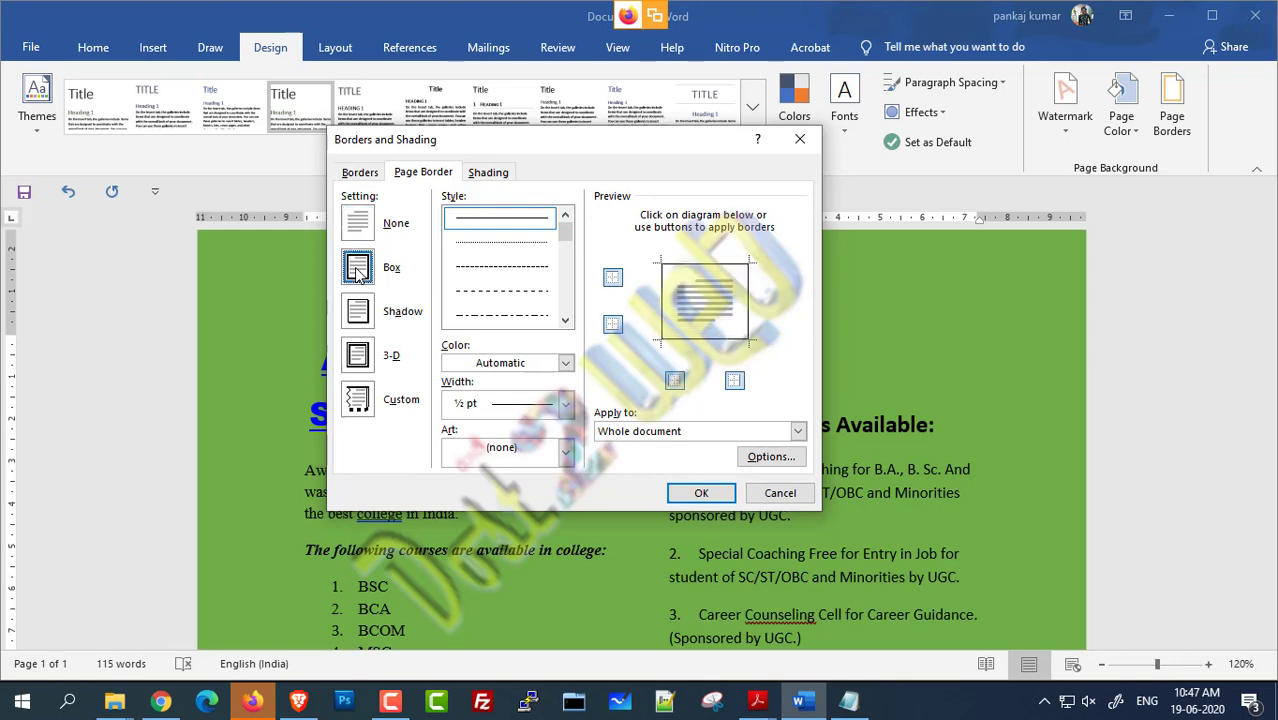
pyautogui.click(701, 493)
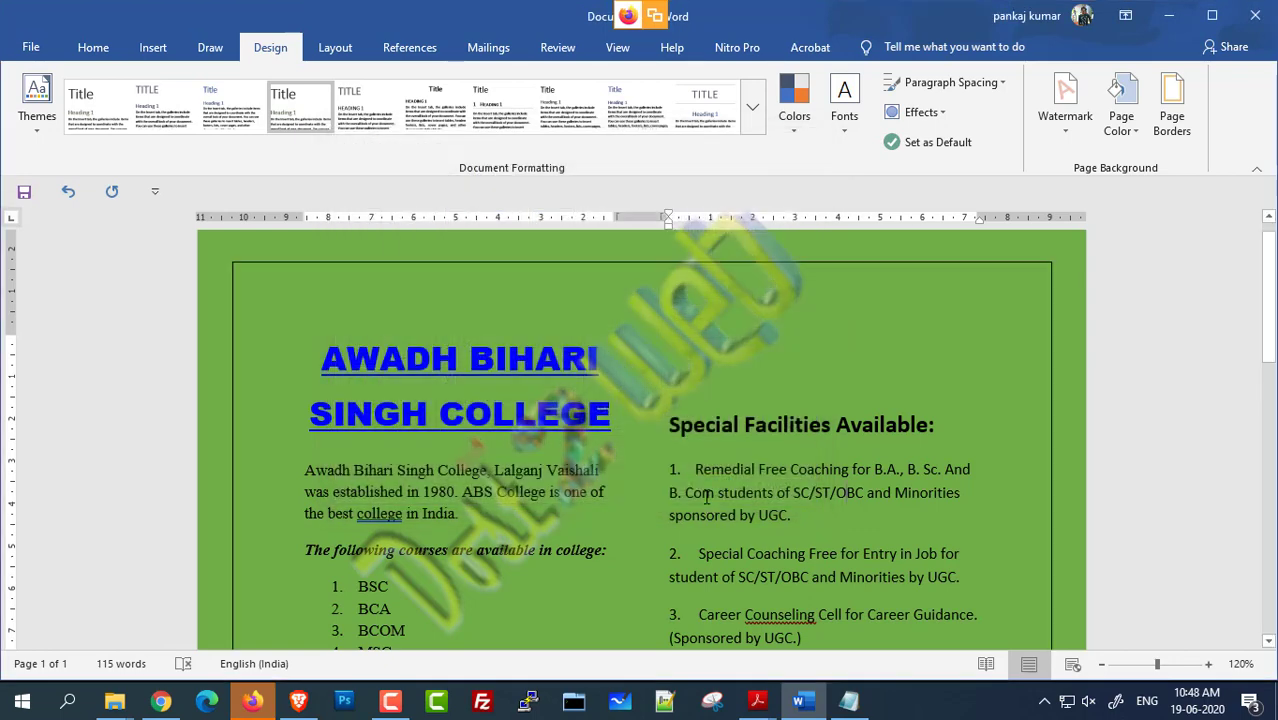
pyautogui.scroll(-5, 500, 380)
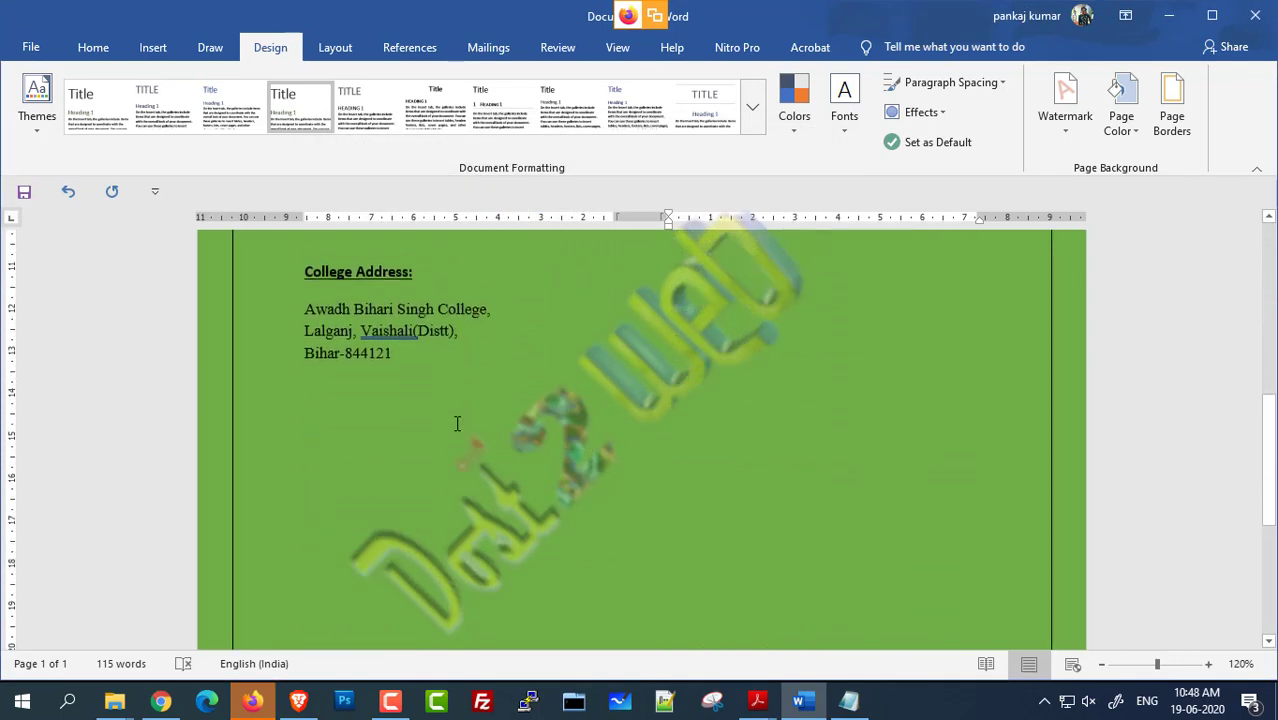
pyautogui.scroll(-5, 430, 427)
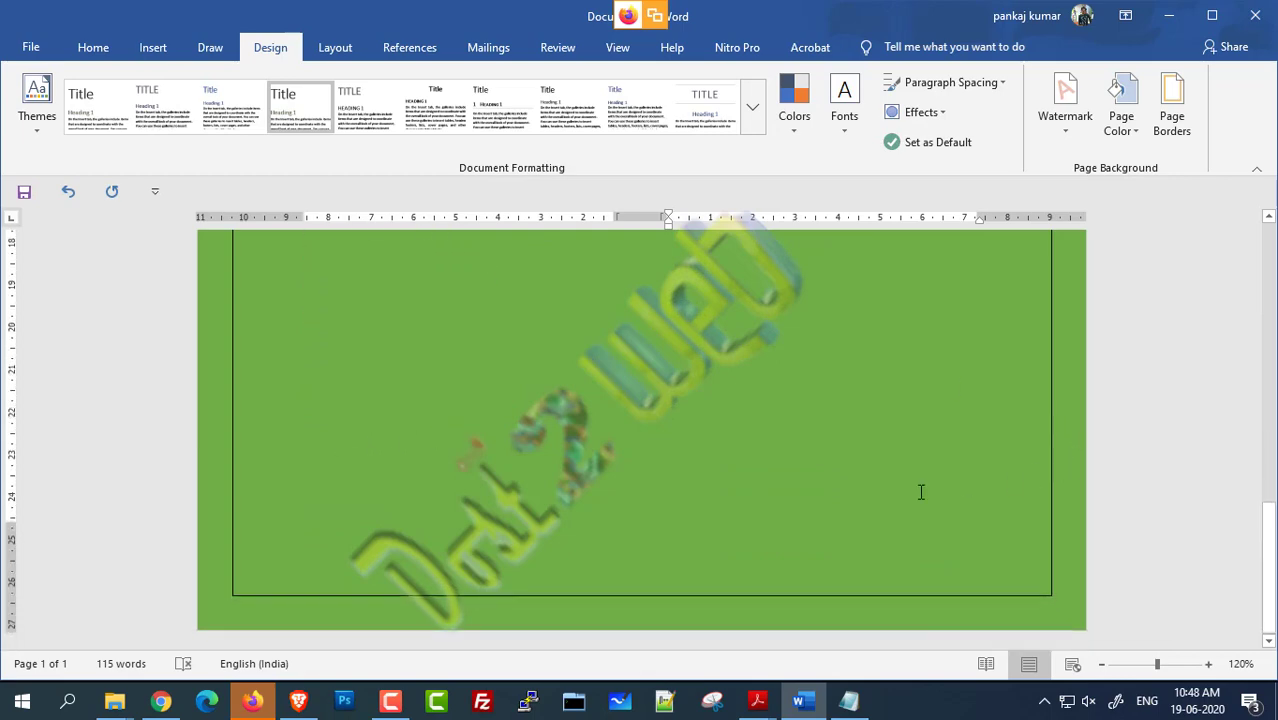
pyautogui.scroll(10, 921, 492)
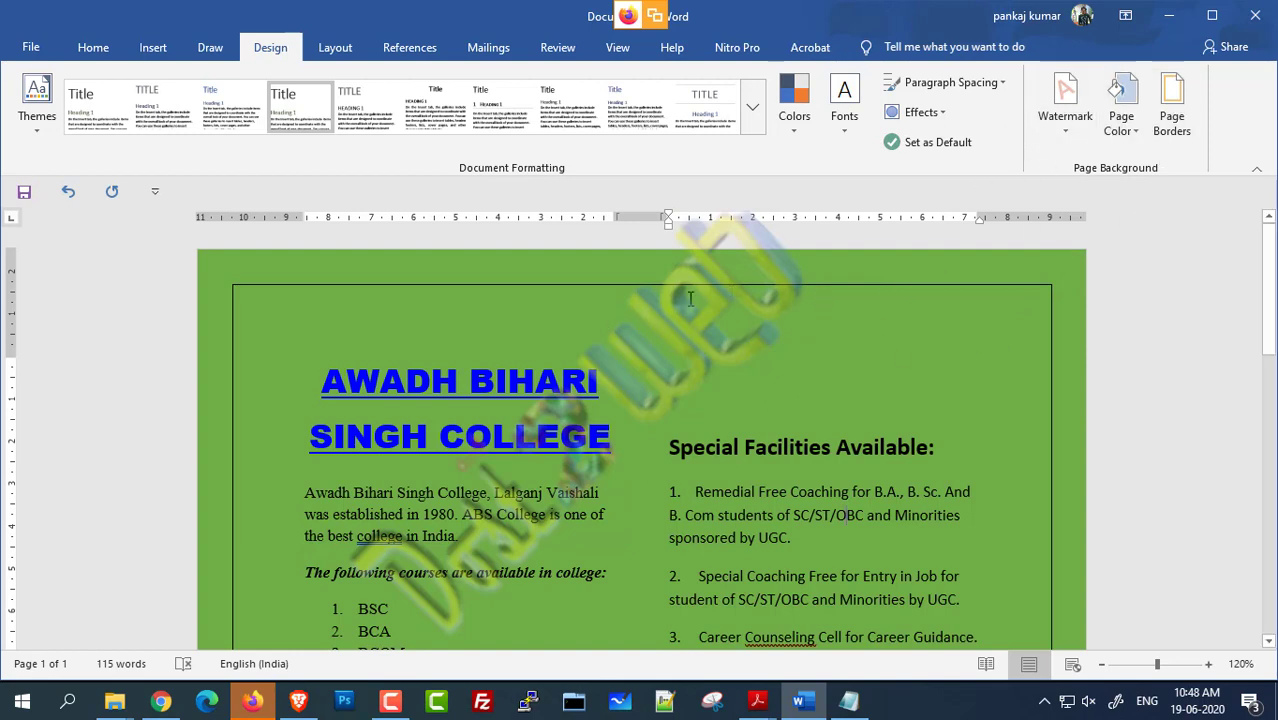
pyautogui.scroll(-4, 640, 362)
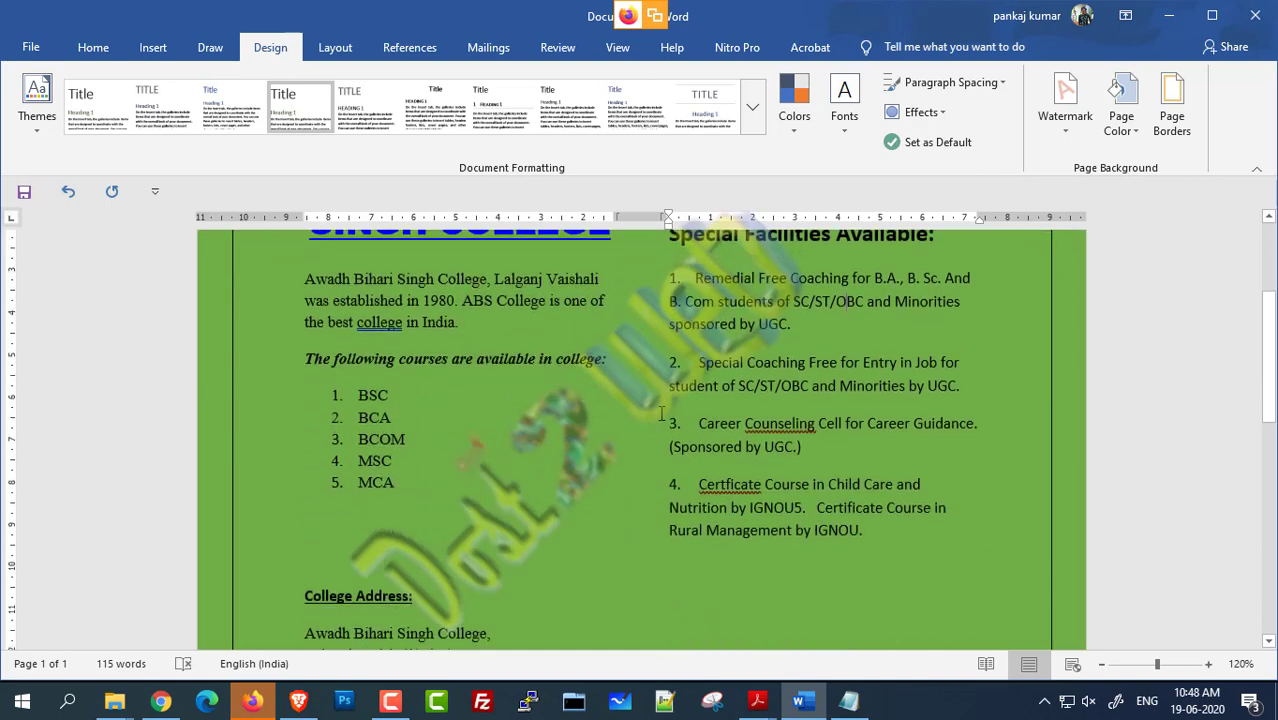
pyautogui.scroll(-8, 661, 413)
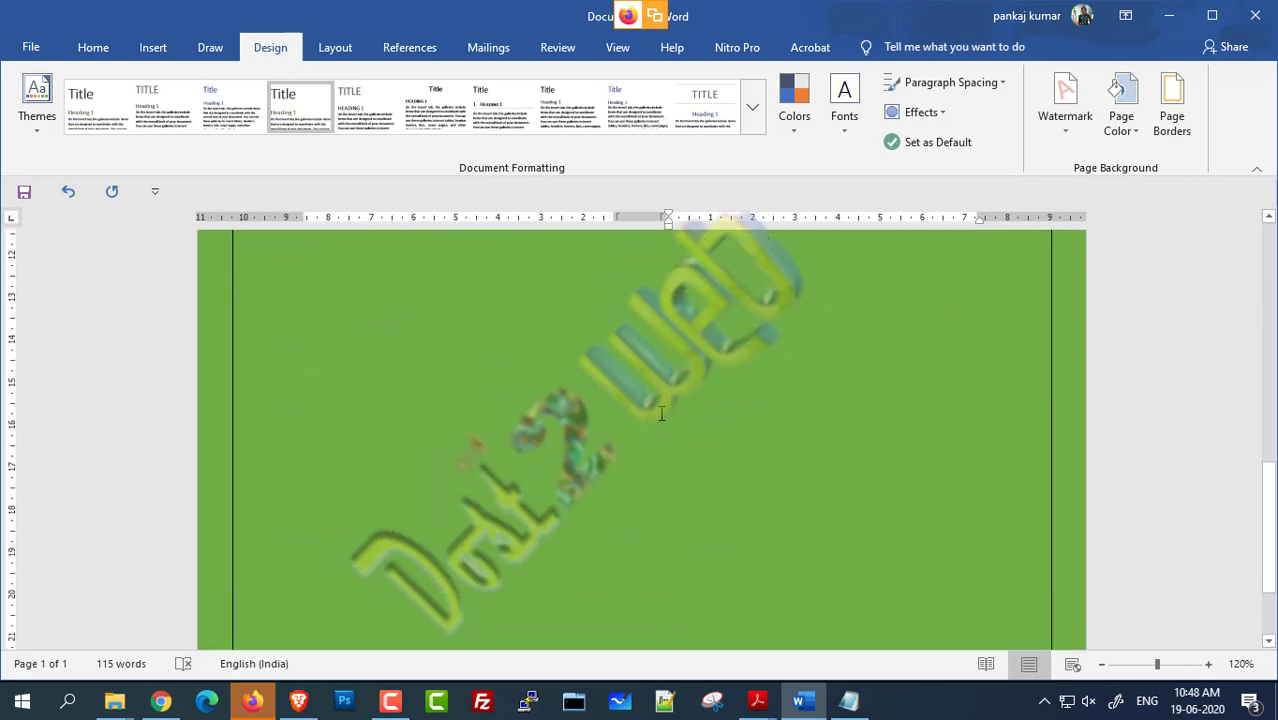
pyautogui.scroll(12, 661, 413)
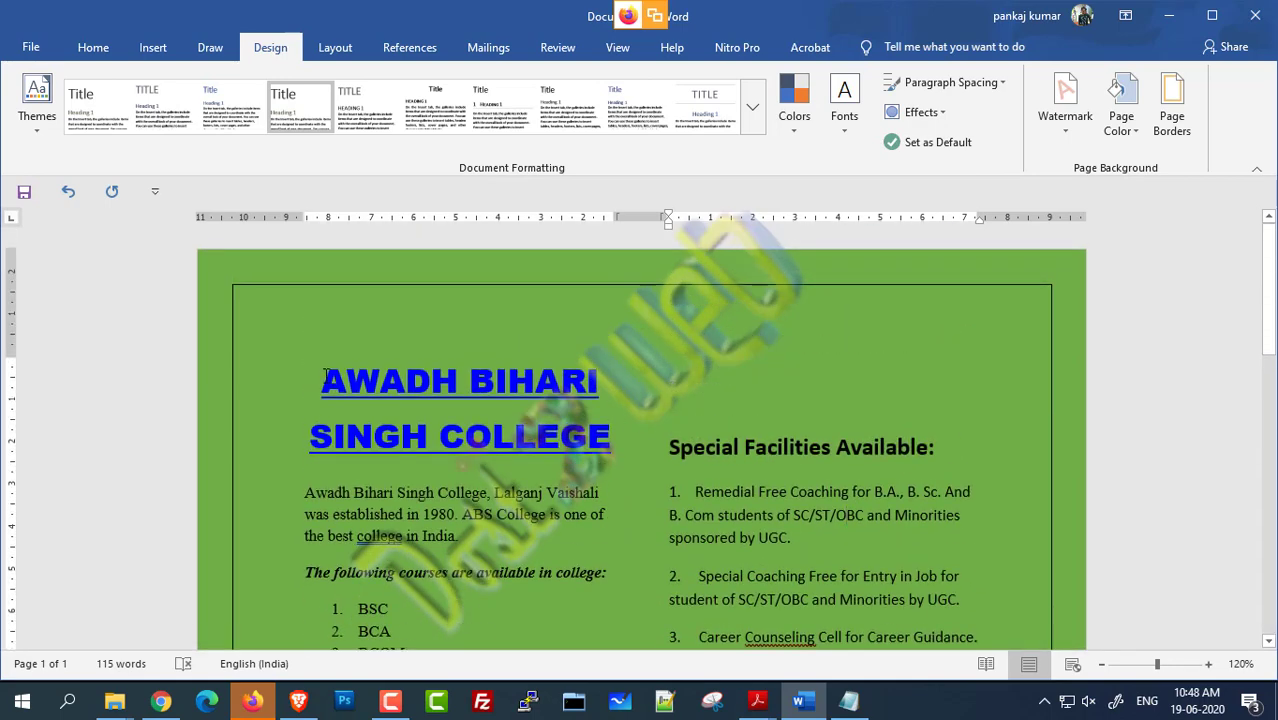
# Step: Cut the AWADH BIHARI SINGH COLLEGE title from the head of the first column
pyautogui.moveTo(325, 375); pyautogui.dragTo(611, 436)
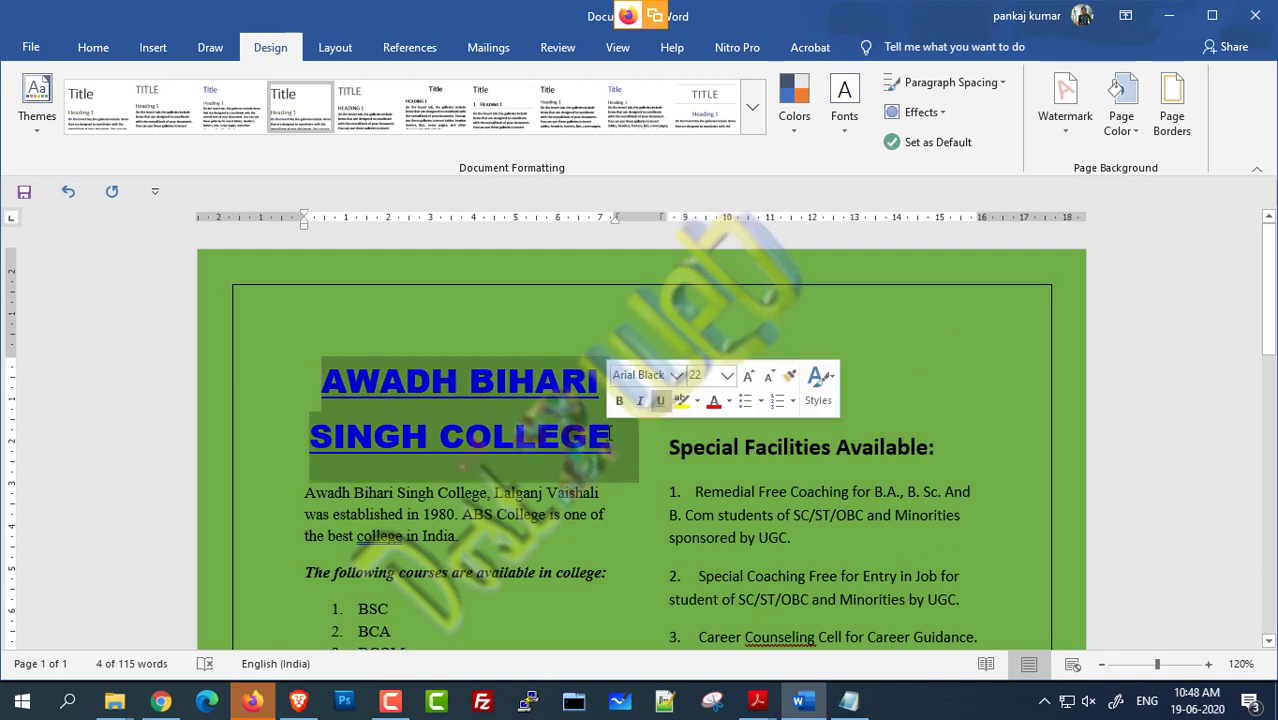
pyautogui.click(591, 487)
pyautogui.moveTo(327, 377); pyautogui.dragTo(586, 433)
pyautogui.click(446, 535)
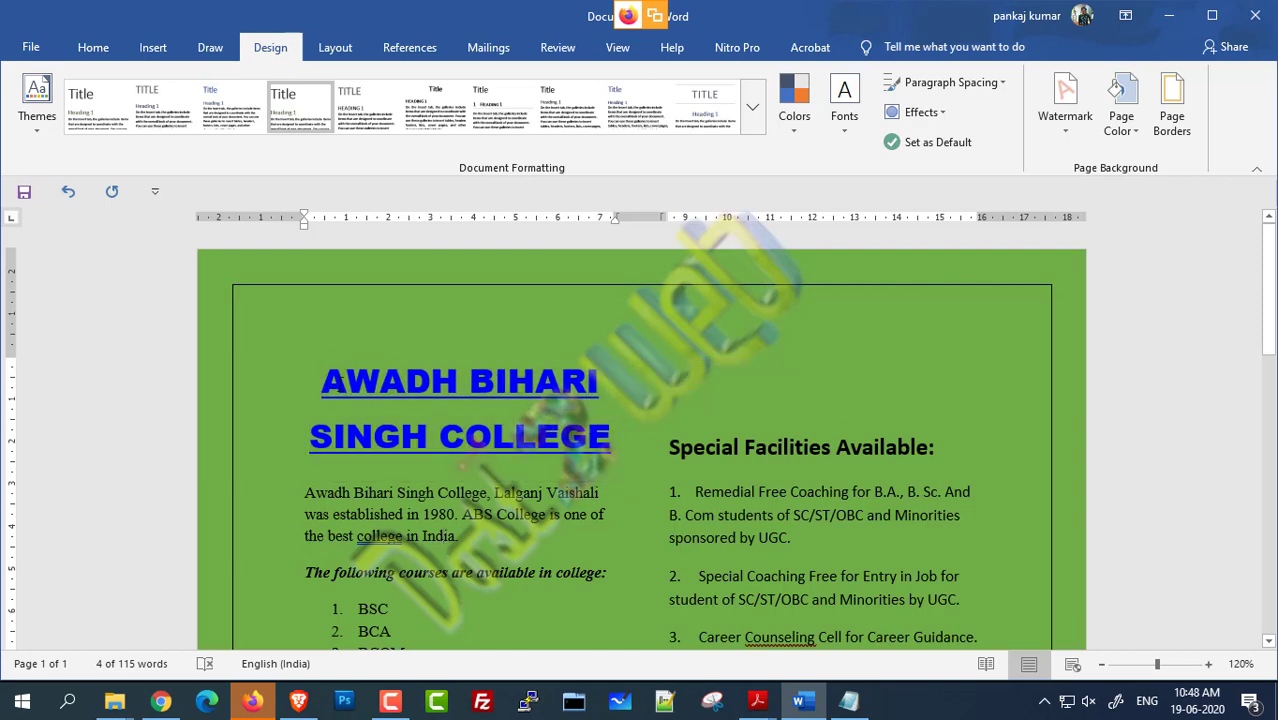
pyautogui.moveTo(322, 378); pyautogui.dragTo(592, 418)
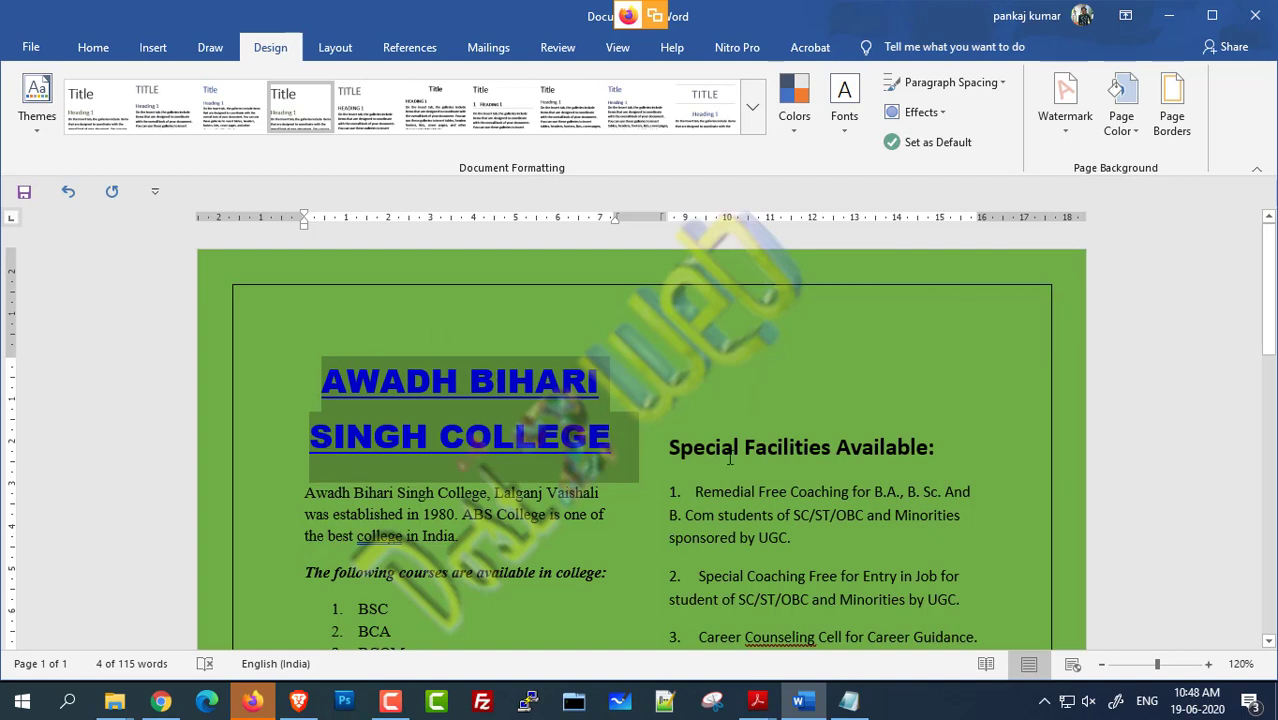
pyautogui.click(150, 50)
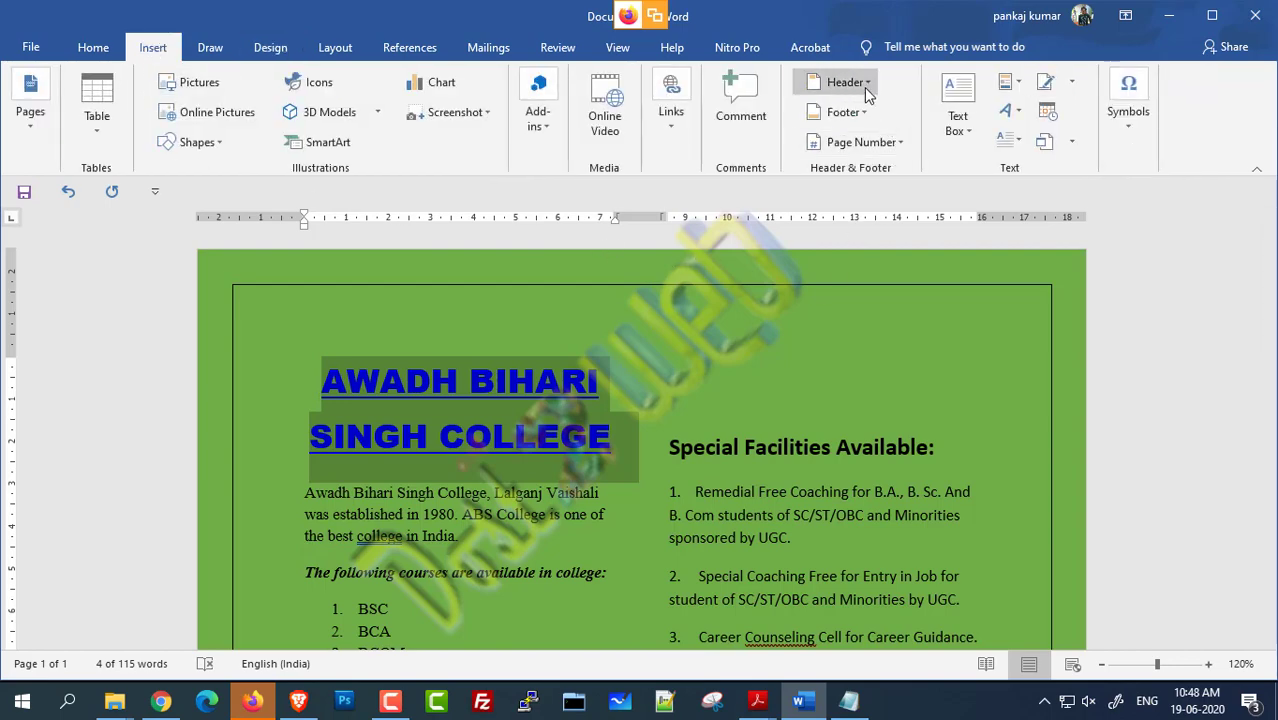
pyautogui.click(373, 400)
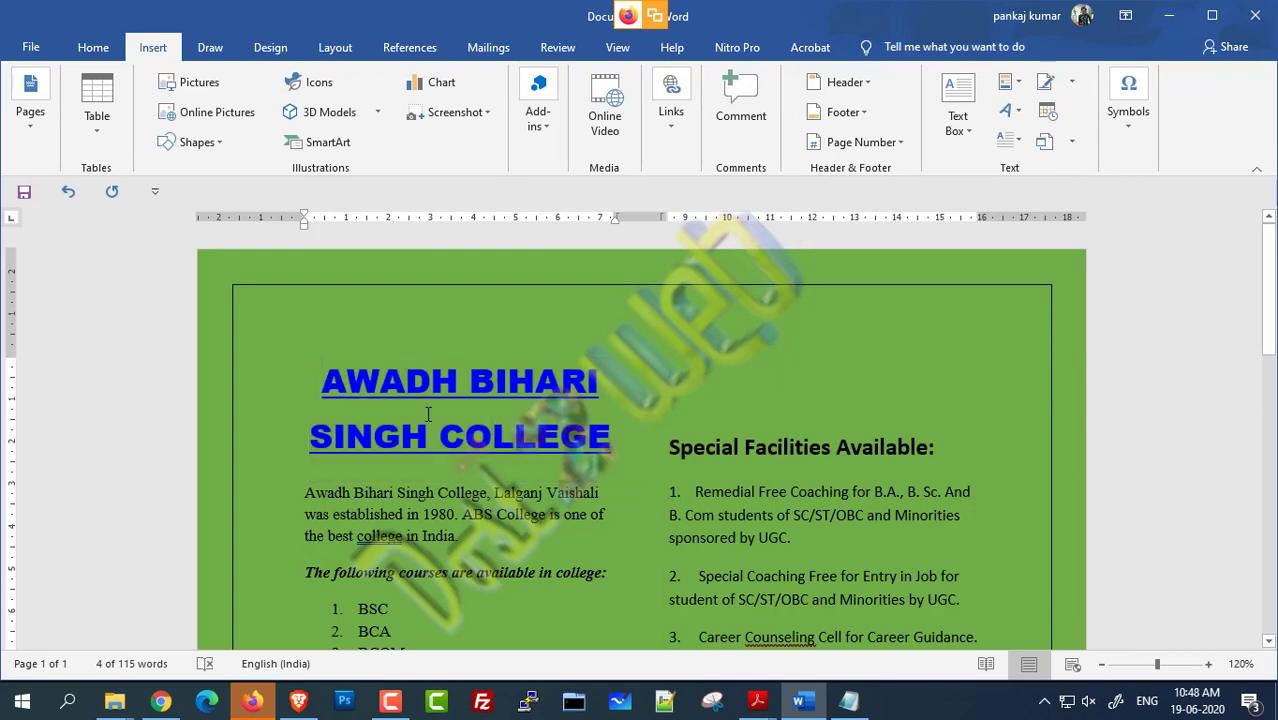
pyautogui.moveTo(428, 413); pyautogui.dragTo(572, 452)
pyautogui.hotkey('ctrl', 'c')
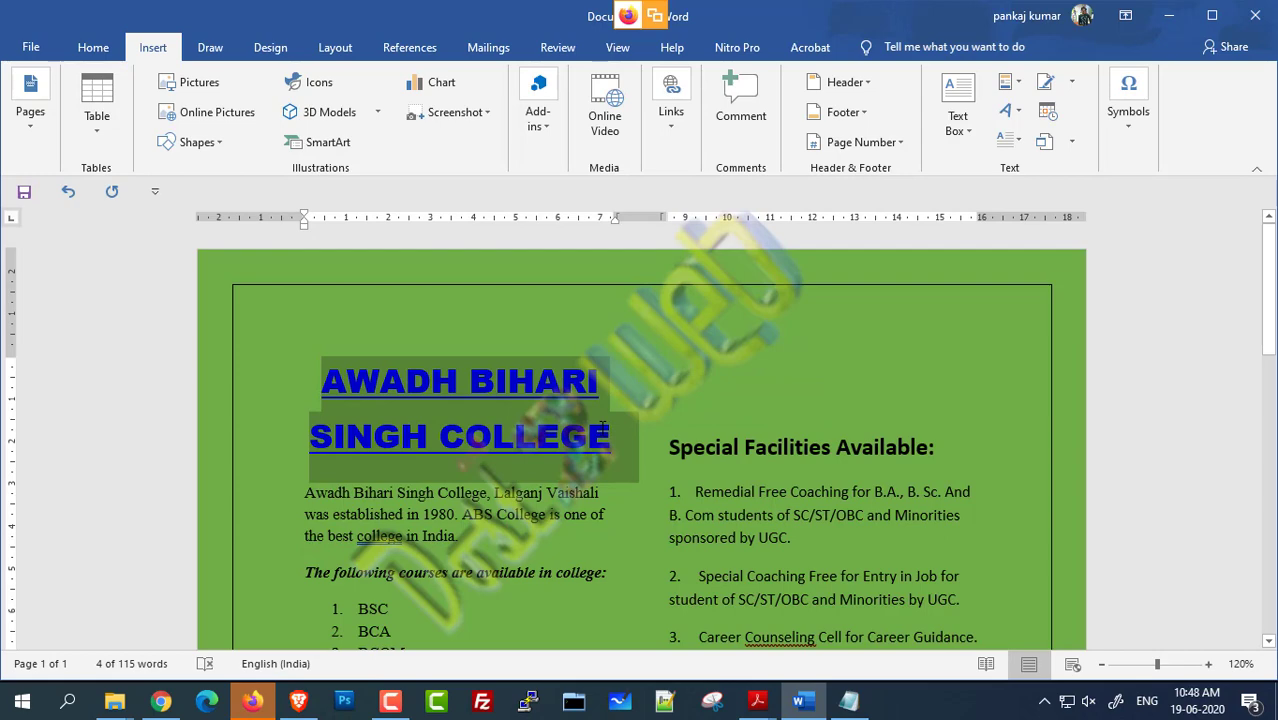
pyautogui.rightClick(510, 401)
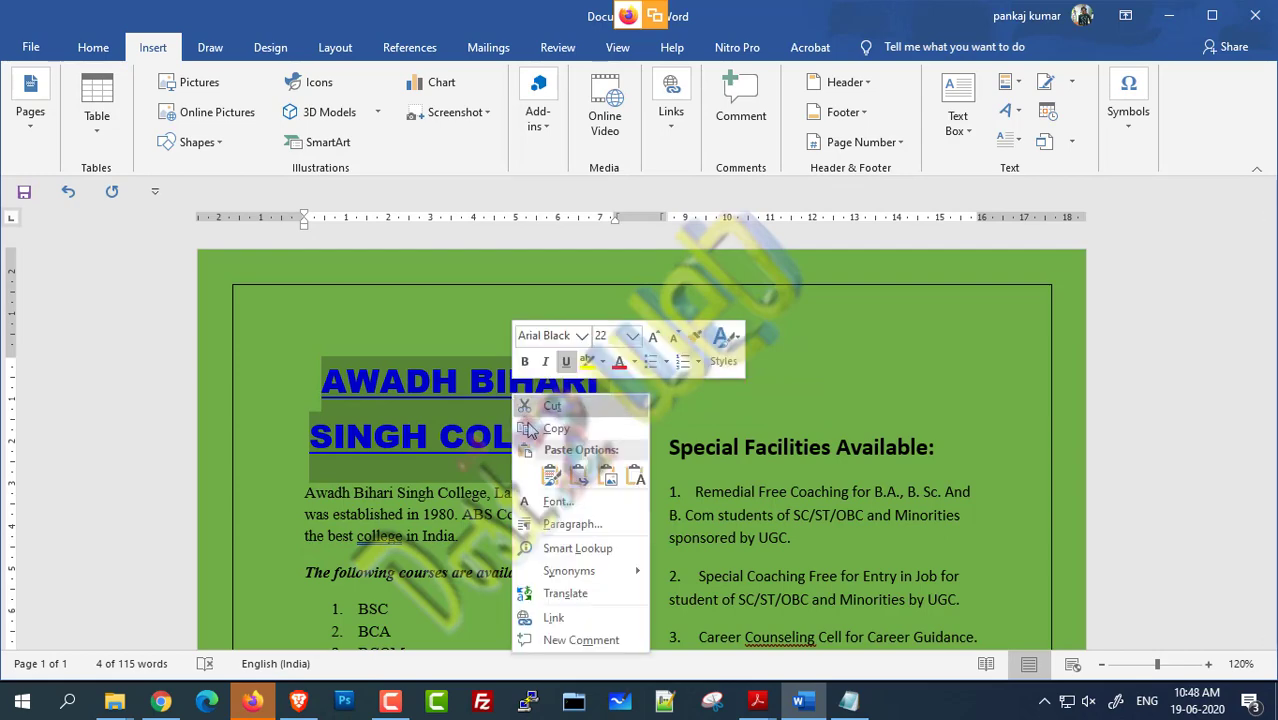
pyautogui.click(551, 408)
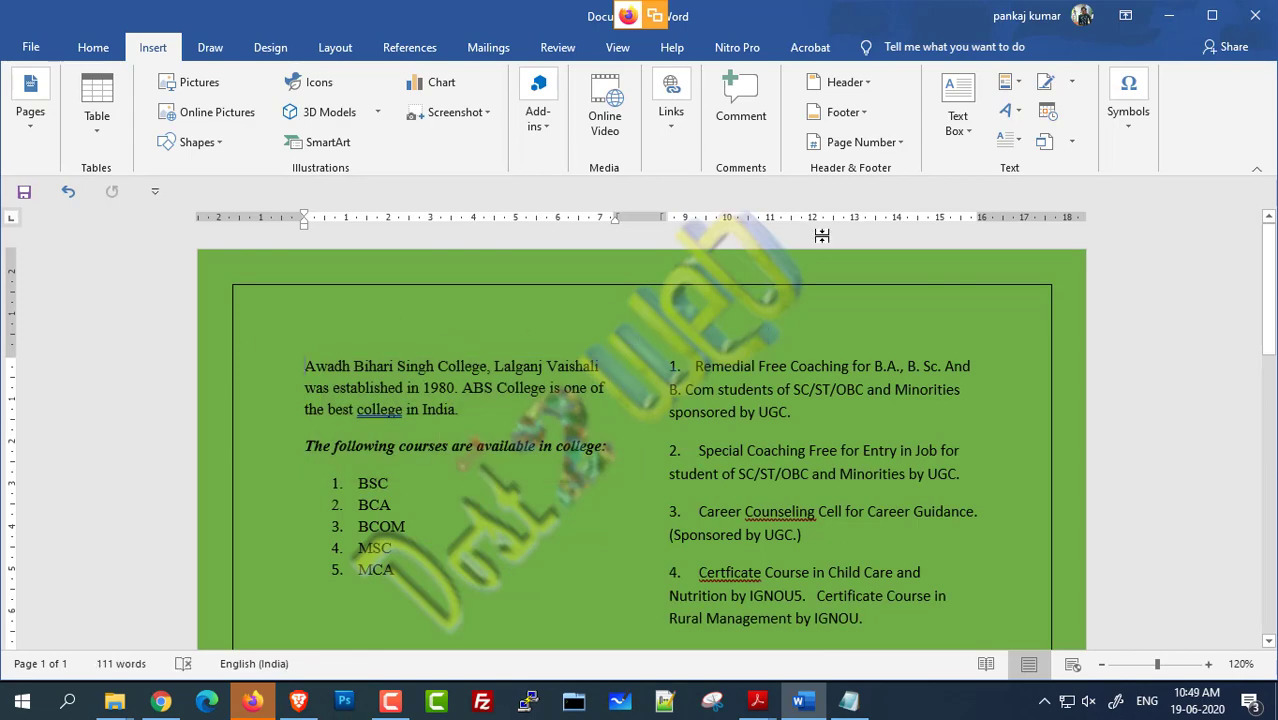
# Step: Insert a Blank header and select its placeholder text
pyautogui.click(861, 88)
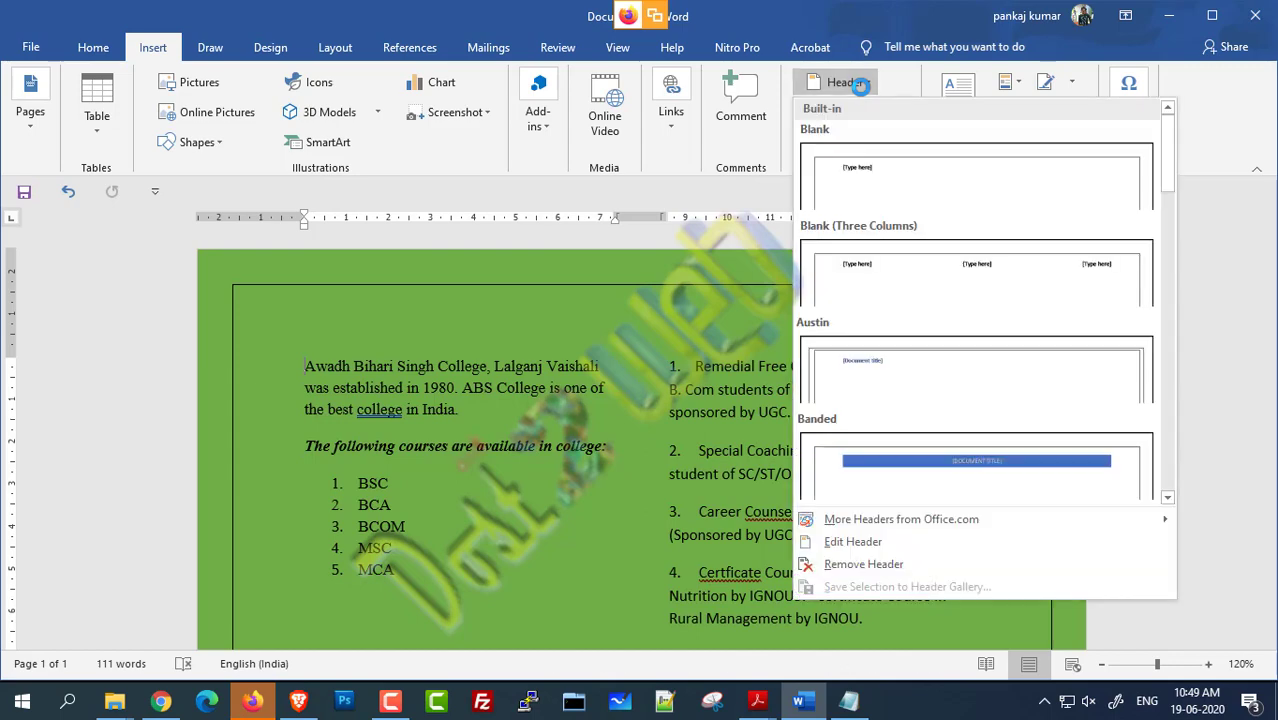
pyautogui.click(913, 181)
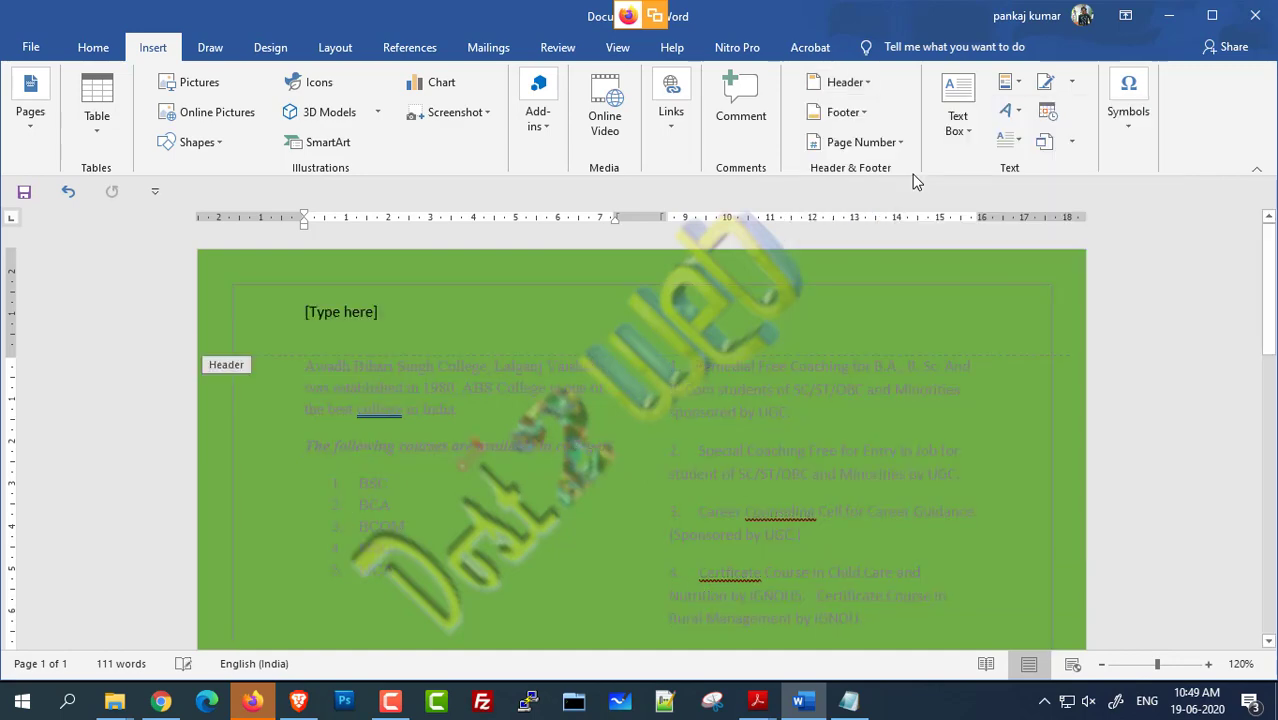
pyautogui.press('Return')
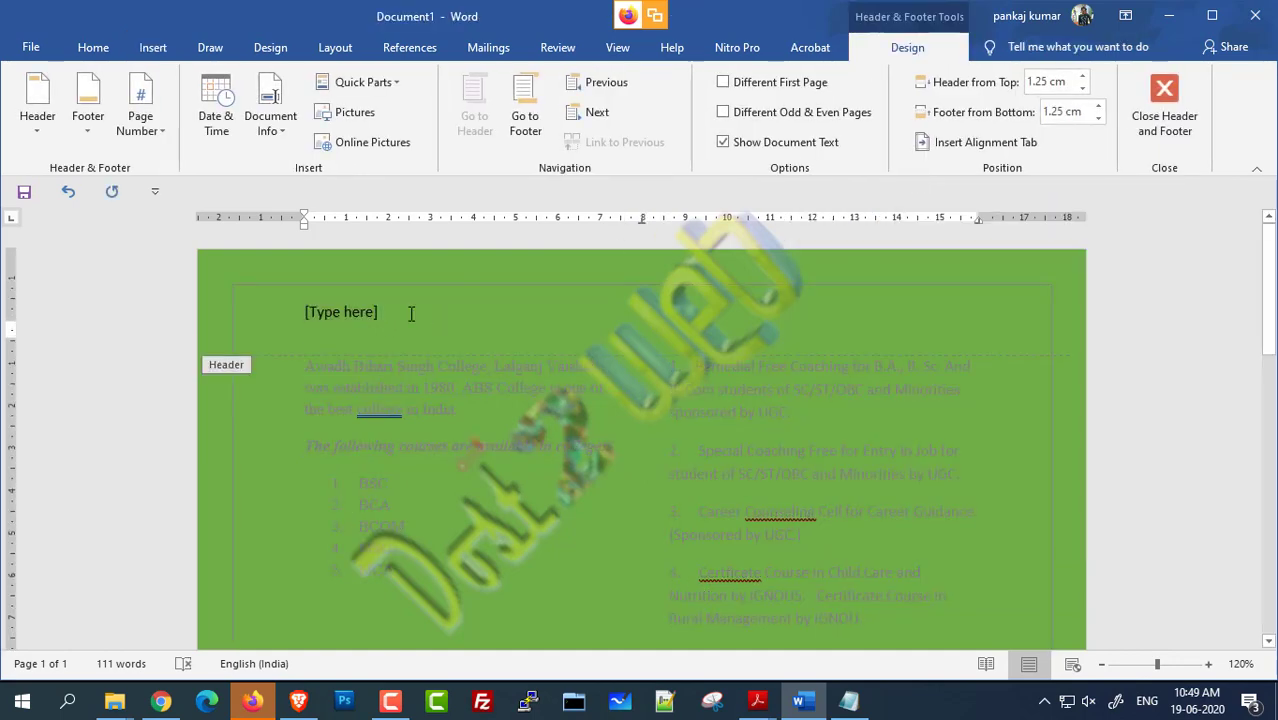
pyautogui.click(410, 313)
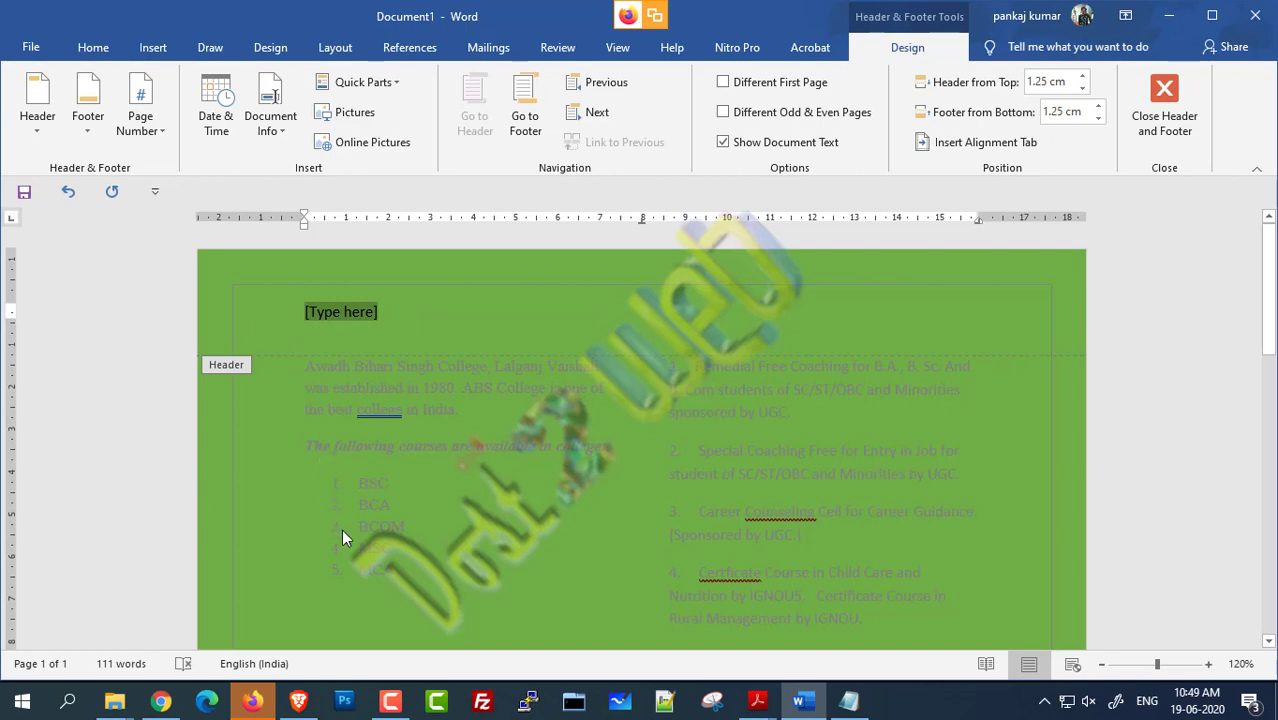
# Step: Paste the cut AWADH BIHARI SINGH COLLEGE title into the header, return to the body text and check the page down to its end
pyautogui.scroll(-2, 354, 524)
pyautogui.scroll(2, 362, 506)
pyautogui.click(422, 322)
pyautogui.click(408, 317)
pyautogui.hotkey('ctrl', 'v')
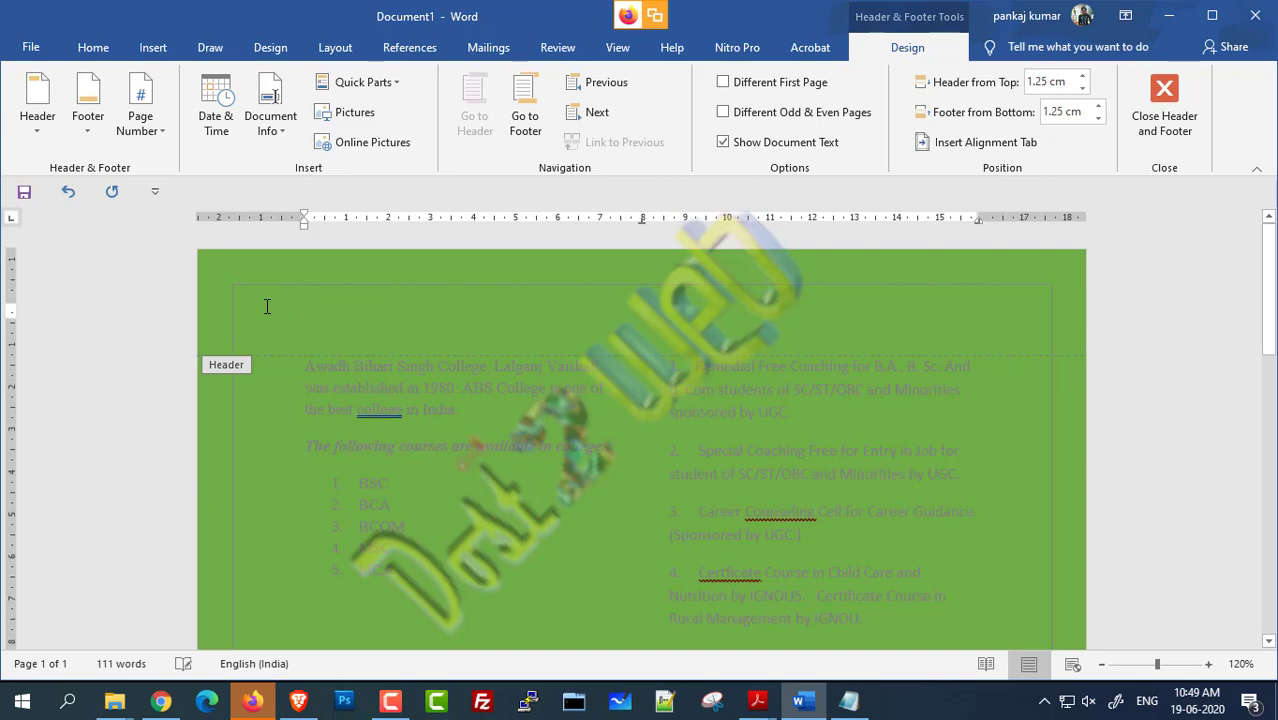
pyautogui.press('BackSpace')
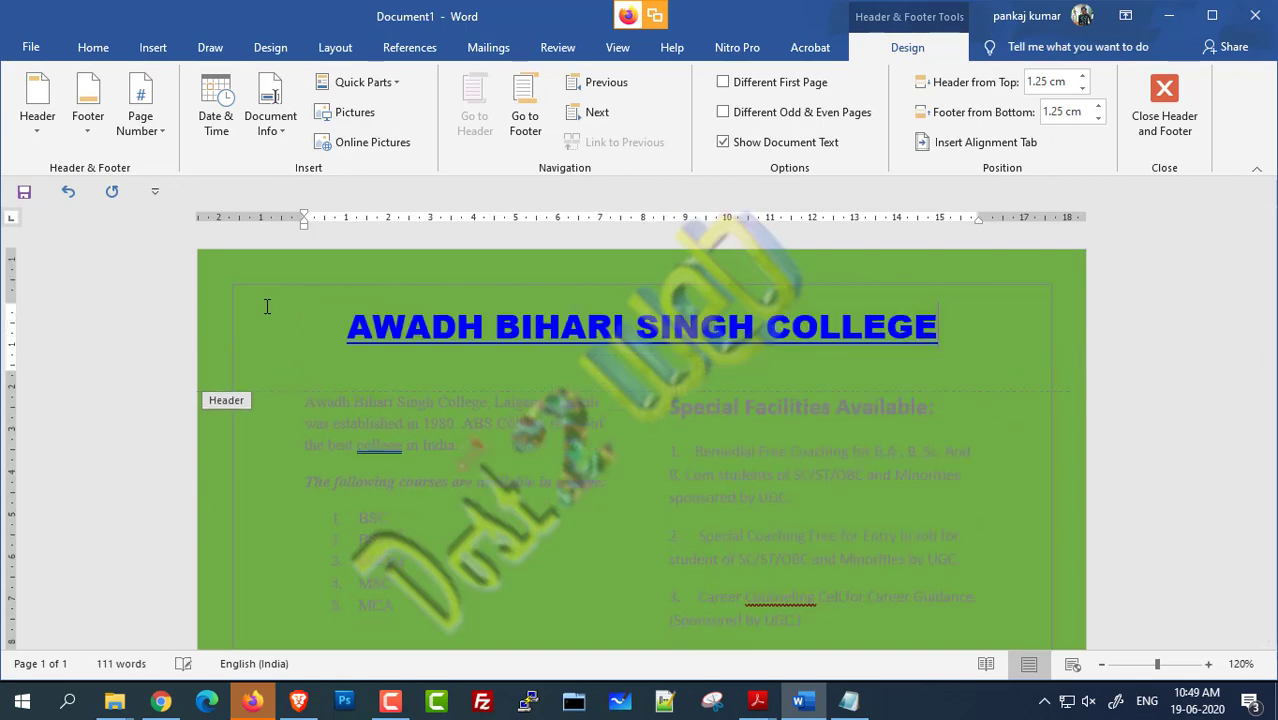
pyautogui.doubleClick(539, 454)
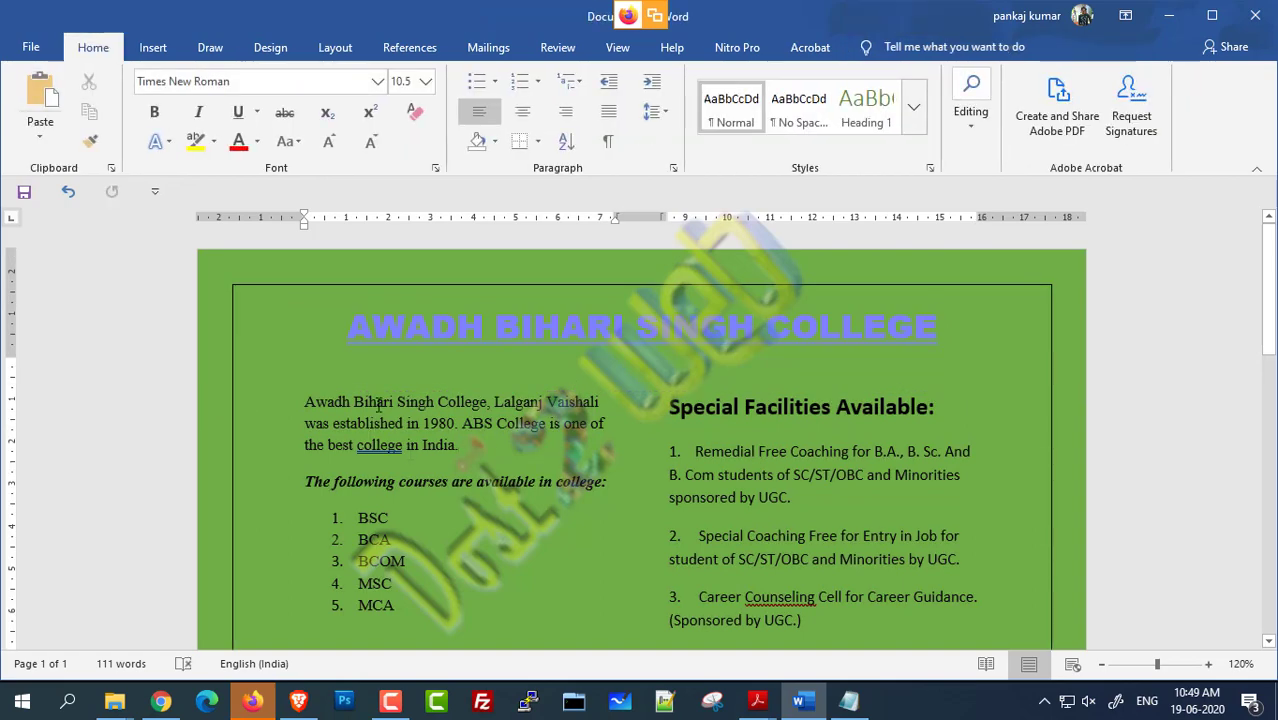
pyautogui.scroll(-3, 439, 345)
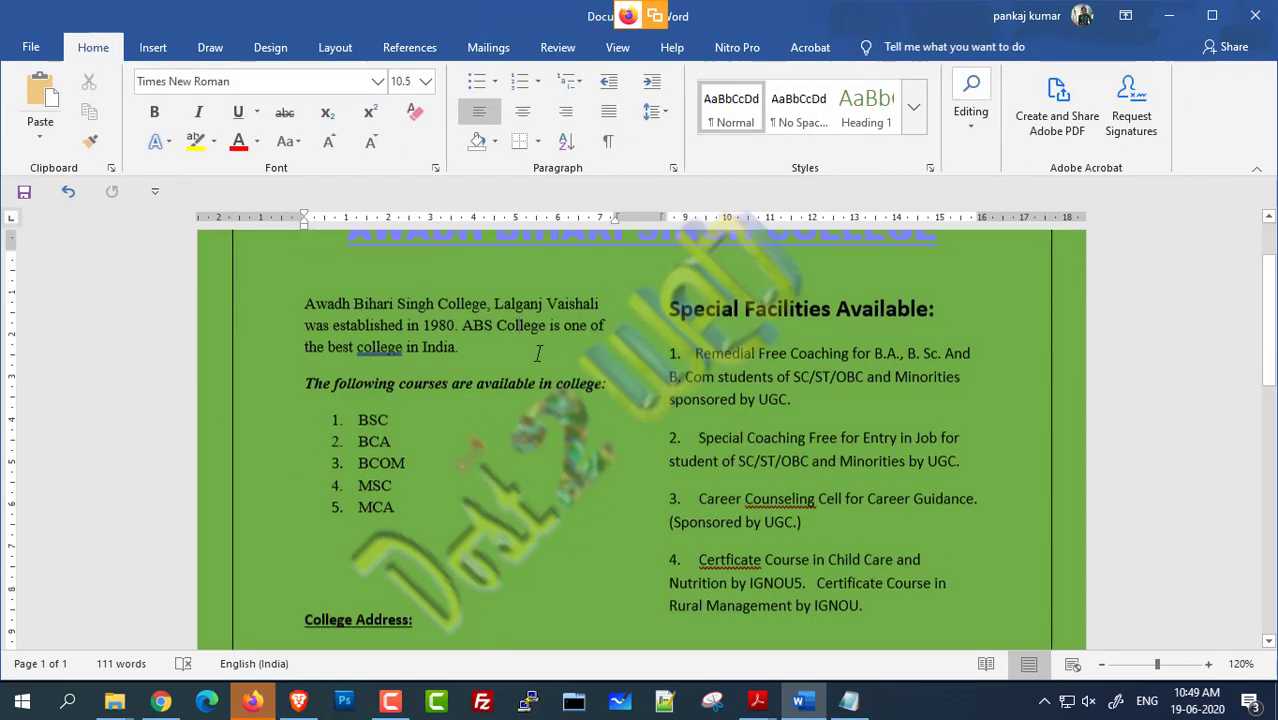
pyautogui.scroll(3, 382, 343)
pyautogui.scroll(-3, 382, 343)
pyautogui.scroll(-5, 707, 356)
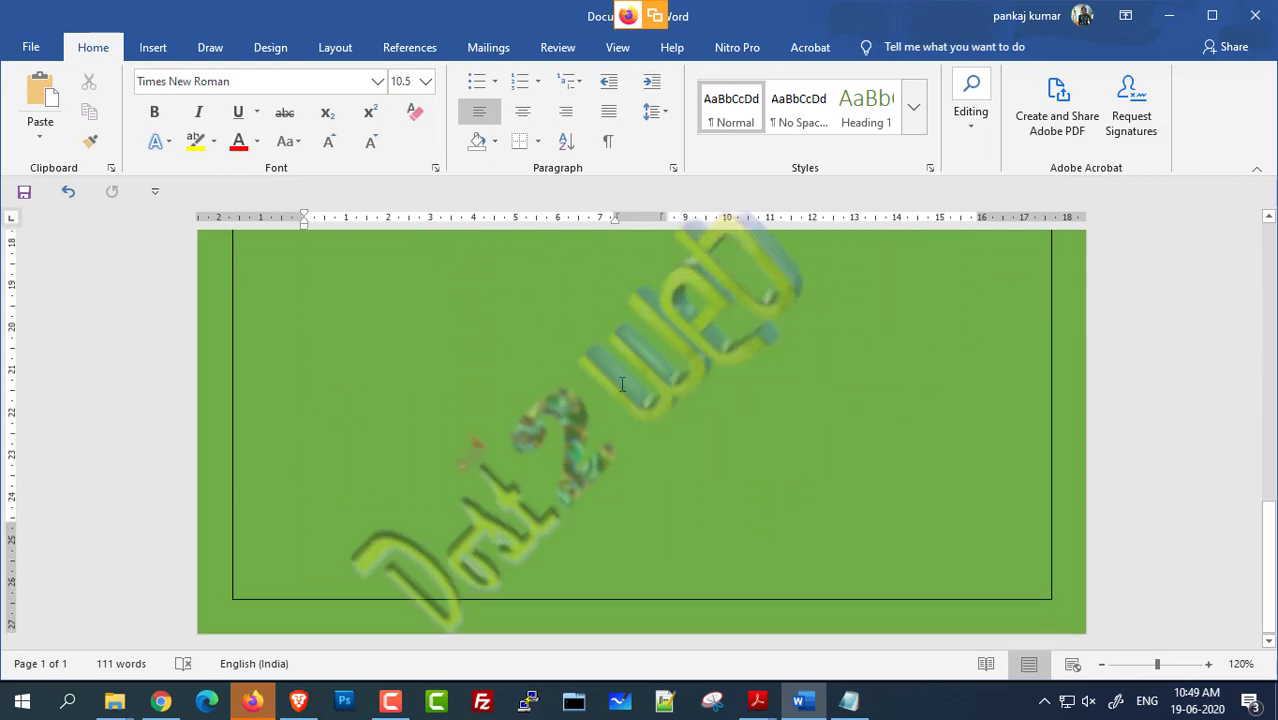
# Step: Add blank lines until the document runs onto a second page and check the header on both pages
pyautogui.click(613, 465)
pyautogui.hotkey('ctrl', 'z')
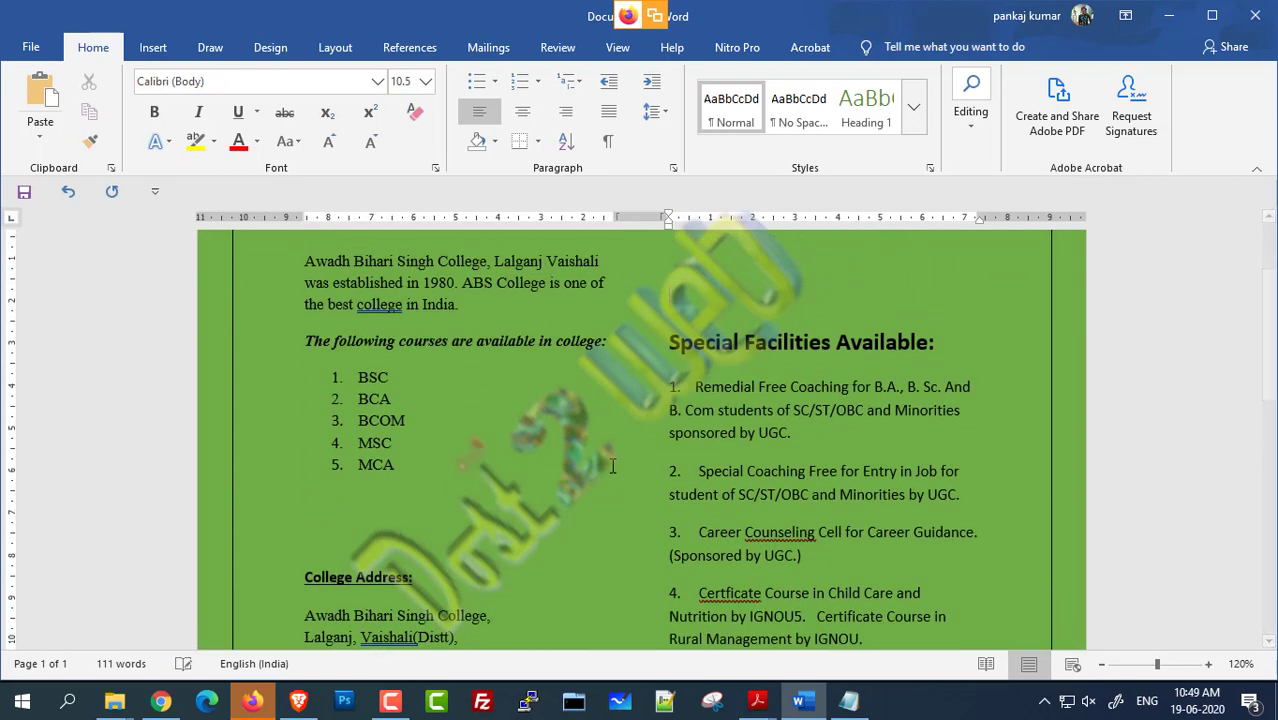
pyautogui.scroll(-6, 614, 484)
pyautogui.click(826, 476)
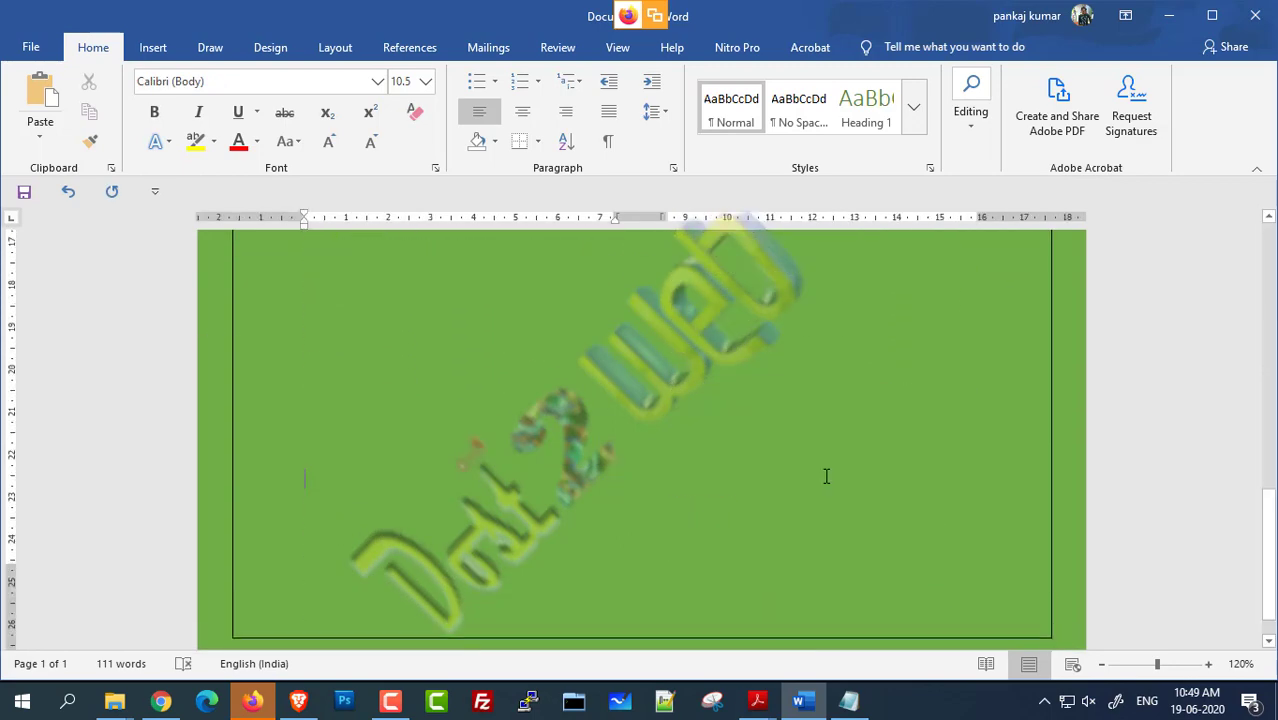
pyautogui.hotkey('ctrl', 'z')
pyautogui.scroll(-5, 838, 450)
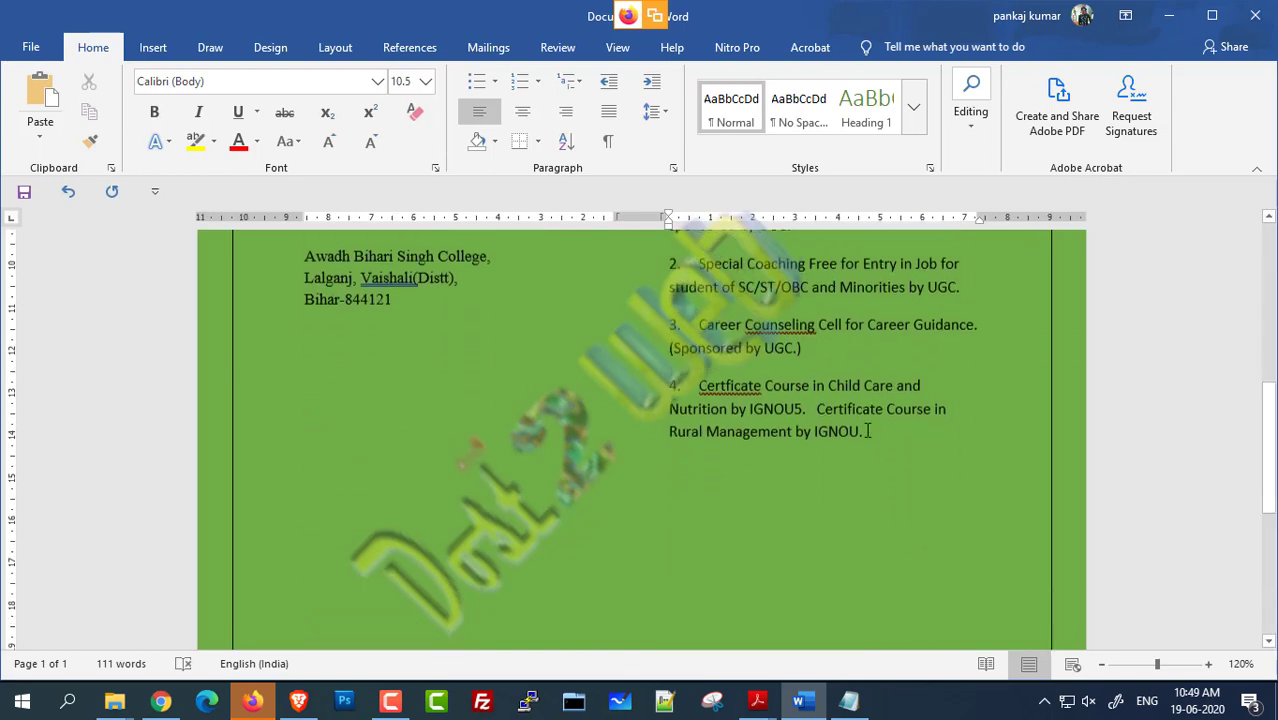
pyautogui.scroll(-1, 890, 410)
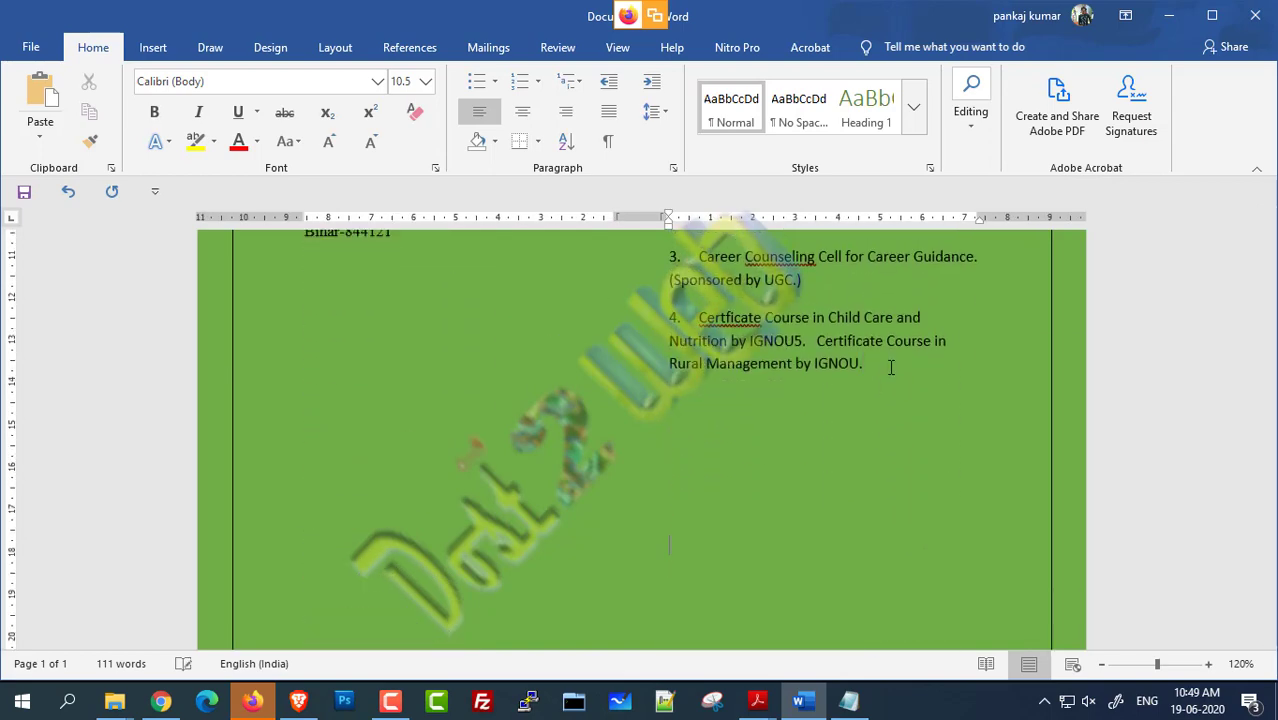
pyautogui.scroll(-8, 890, 367)
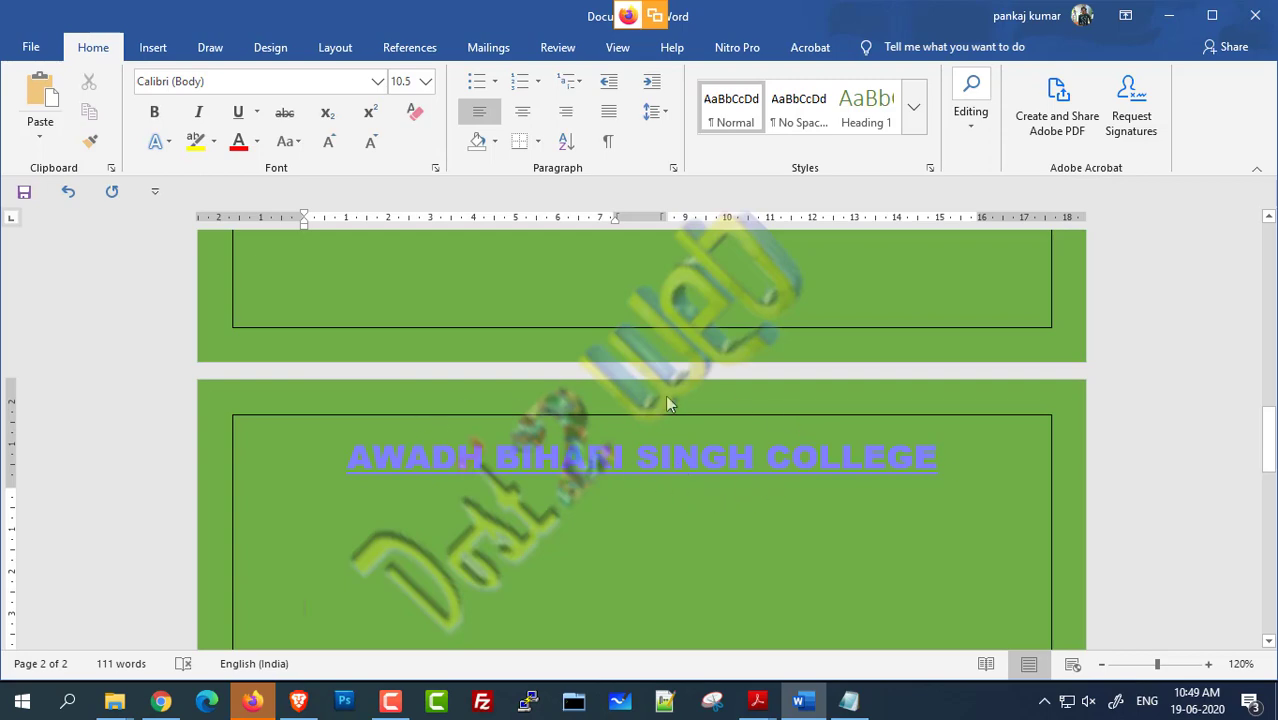
pyautogui.scroll(-6, 703, 450)
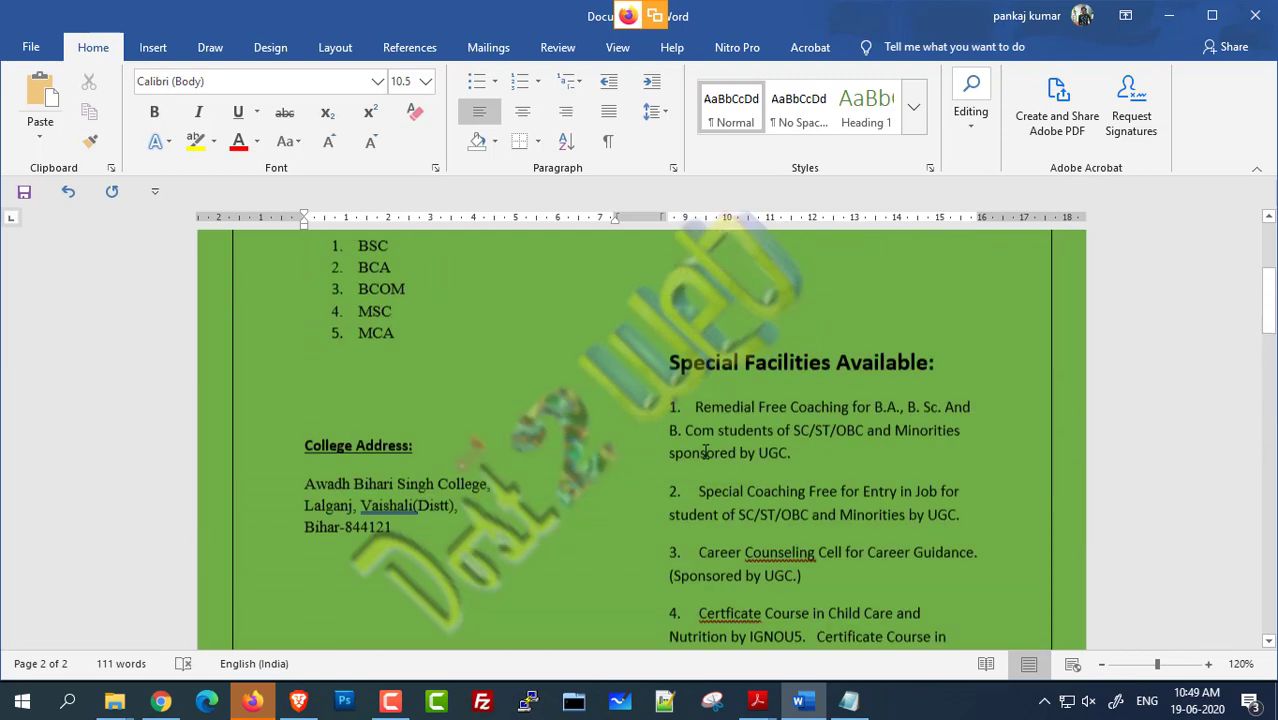
pyautogui.scroll(4, 705, 452)
pyautogui.scroll(-12, 806, 371)
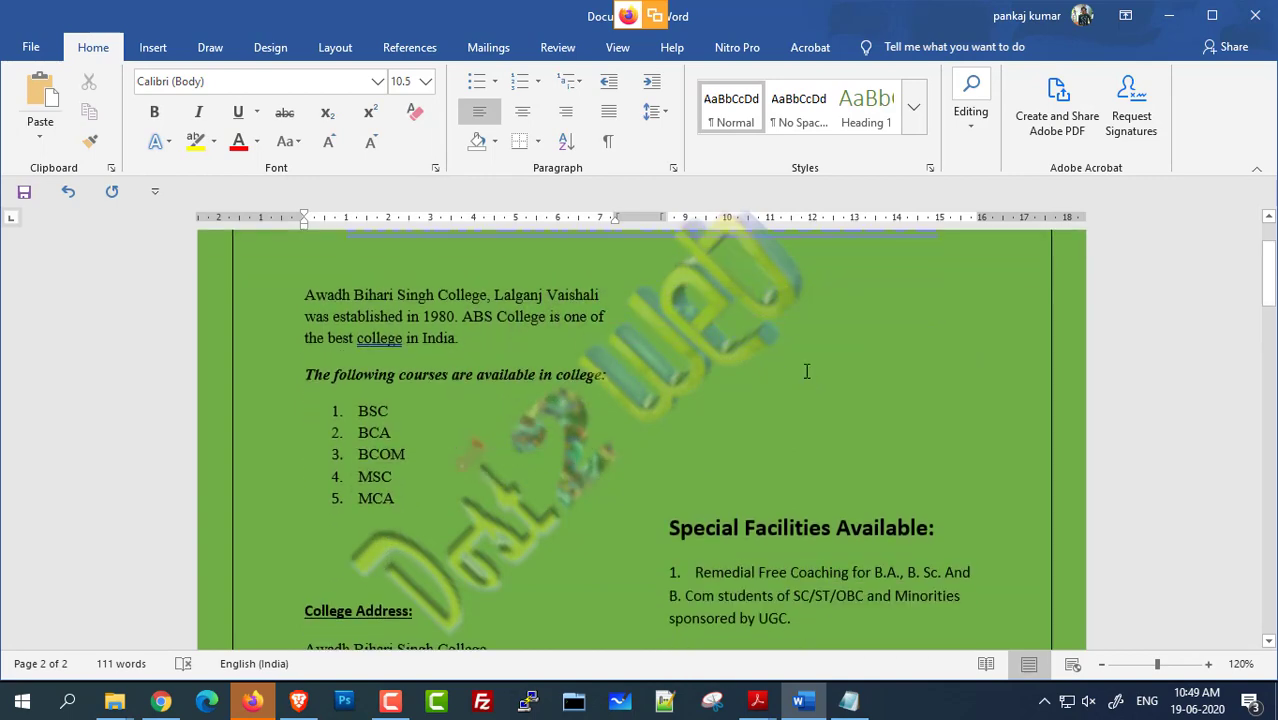
pyautogui.scroll(-2, 799, 389)
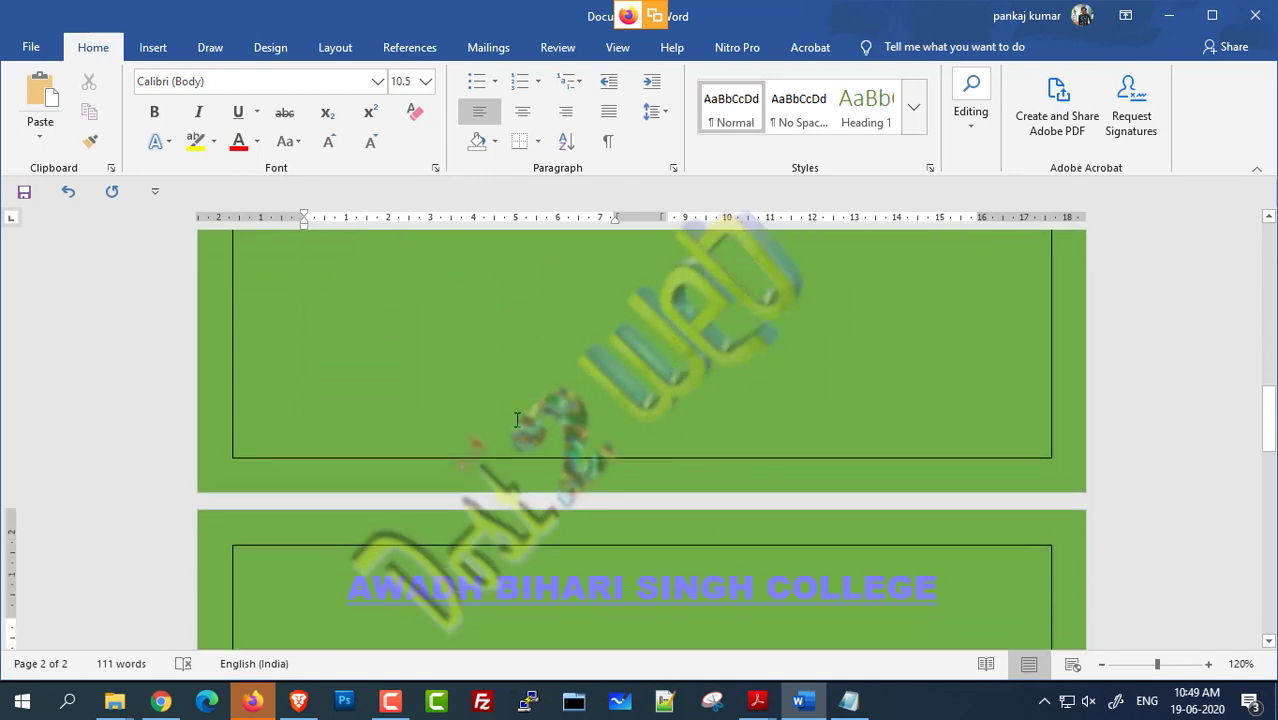
# Step: Copy the address text under the College Address heading
pyautogui.scroll(10, 416, 412)
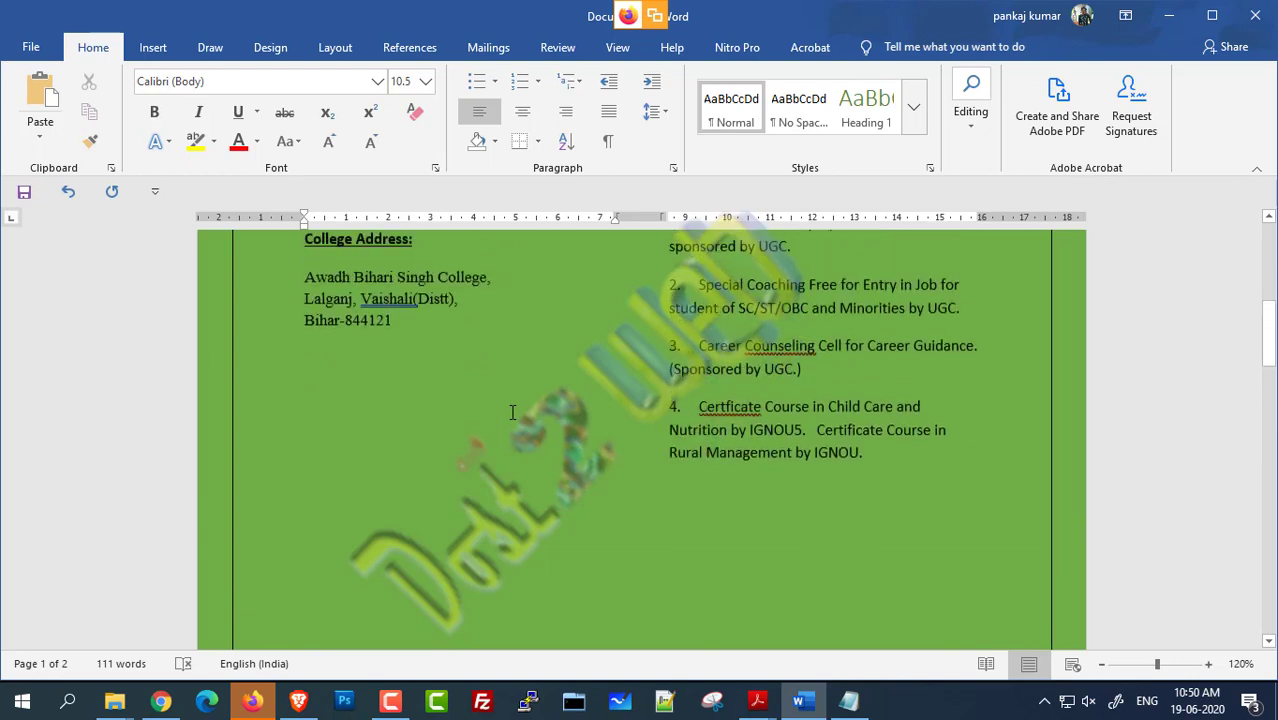
pyautogui.tripleClick(347, 398)
pyautogui.hotkey('ctrl', 'c')
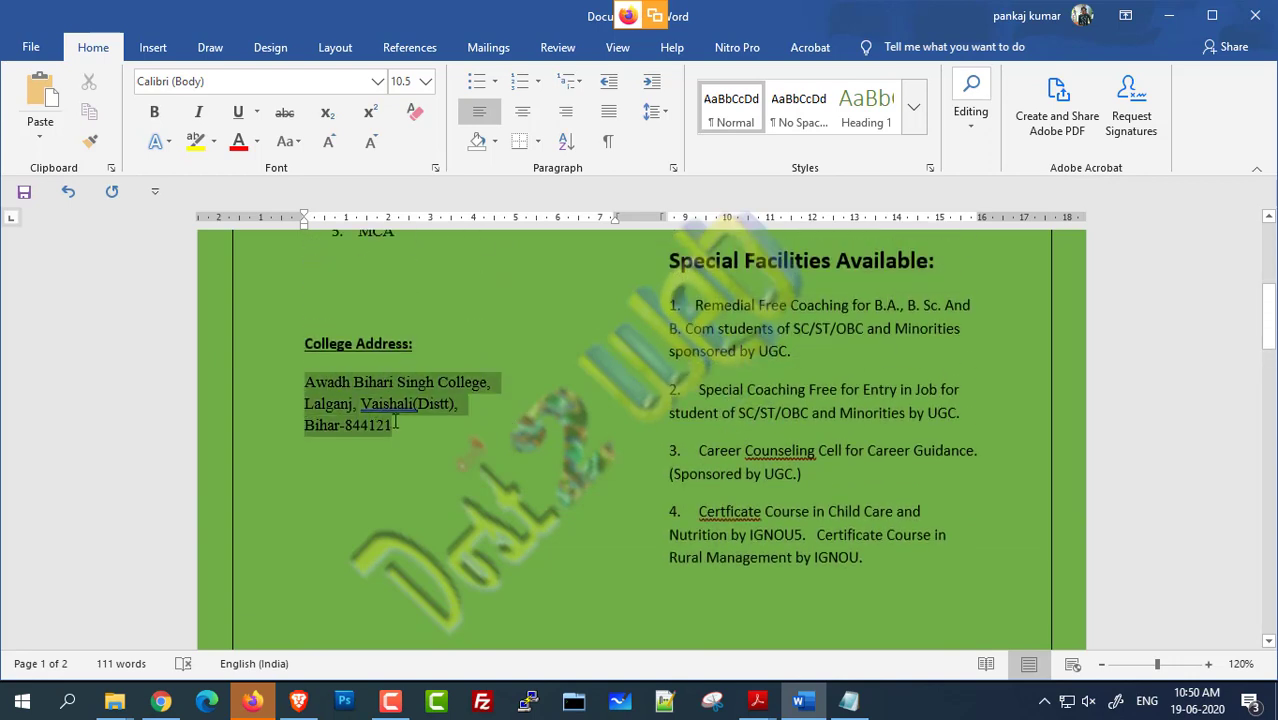
pyautogui.click(456, 437)
# Step: Insert a Blank footer and replace its placeholder with the copied college address
pyautogui.scroll(3, 470, 456)
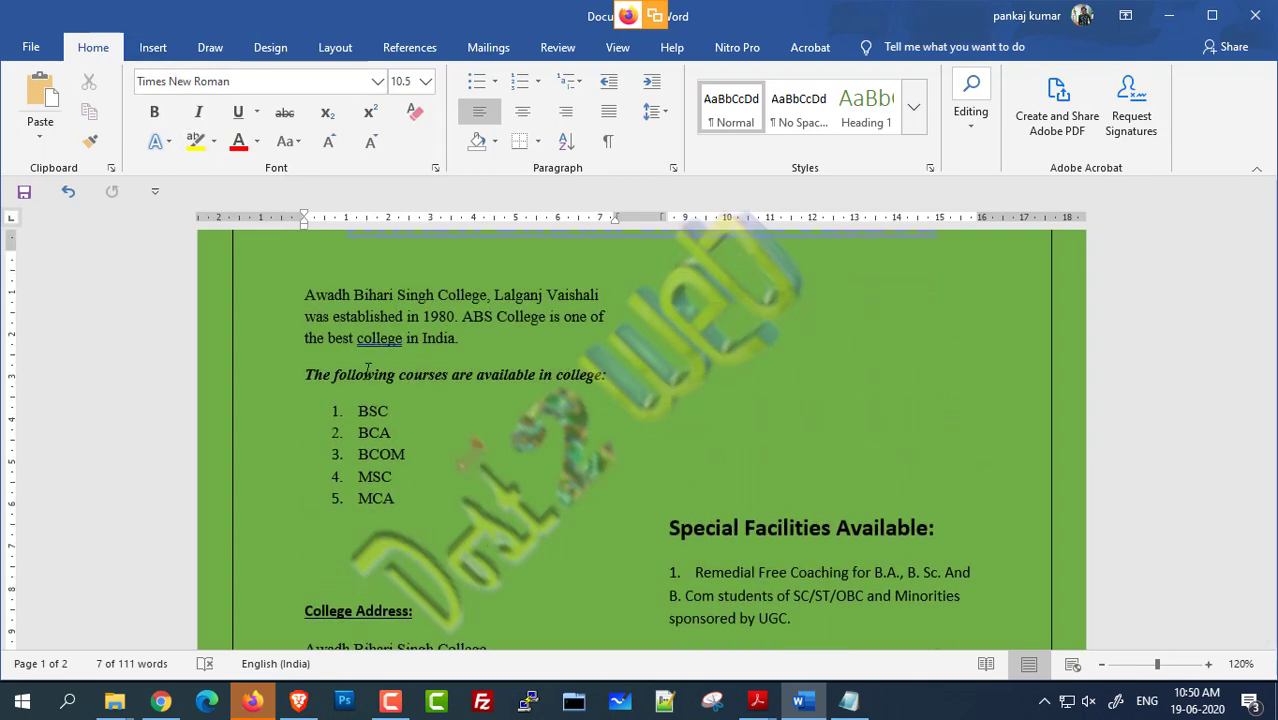
pyautogui.scroll(2, 367, 370)
pyautogui.click(158, 52)
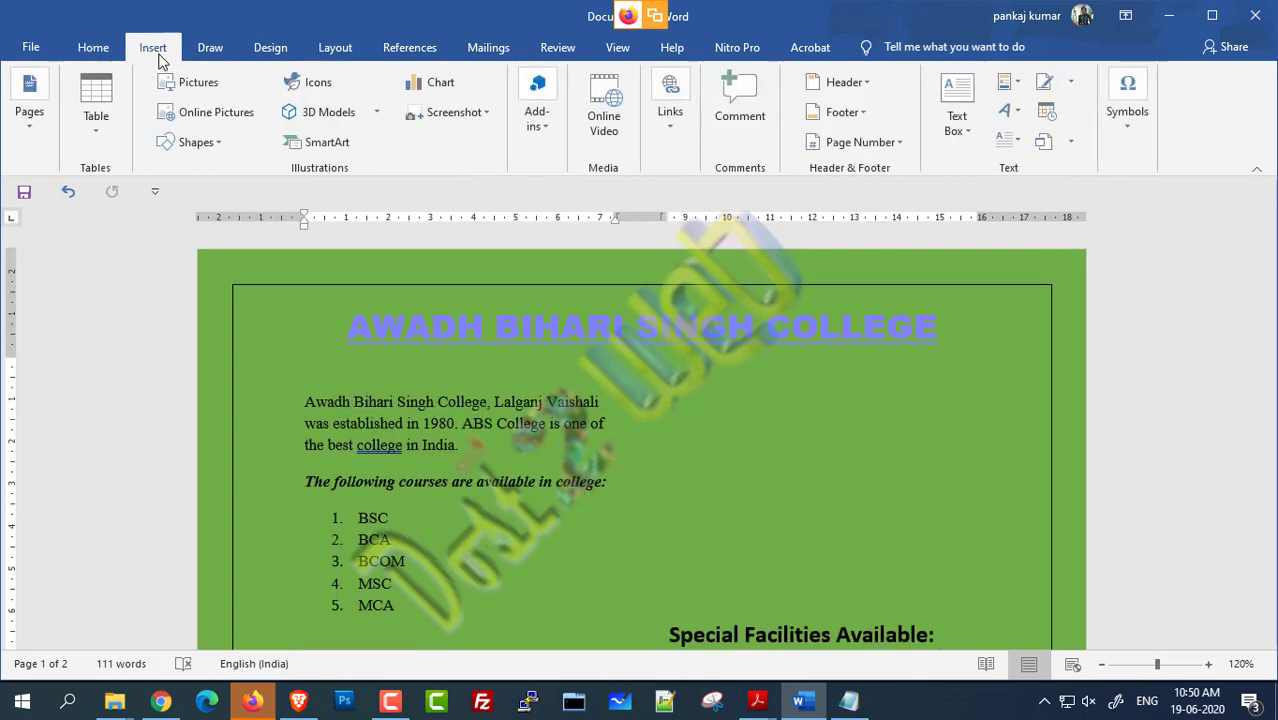
pyautogui.click(845, 112)
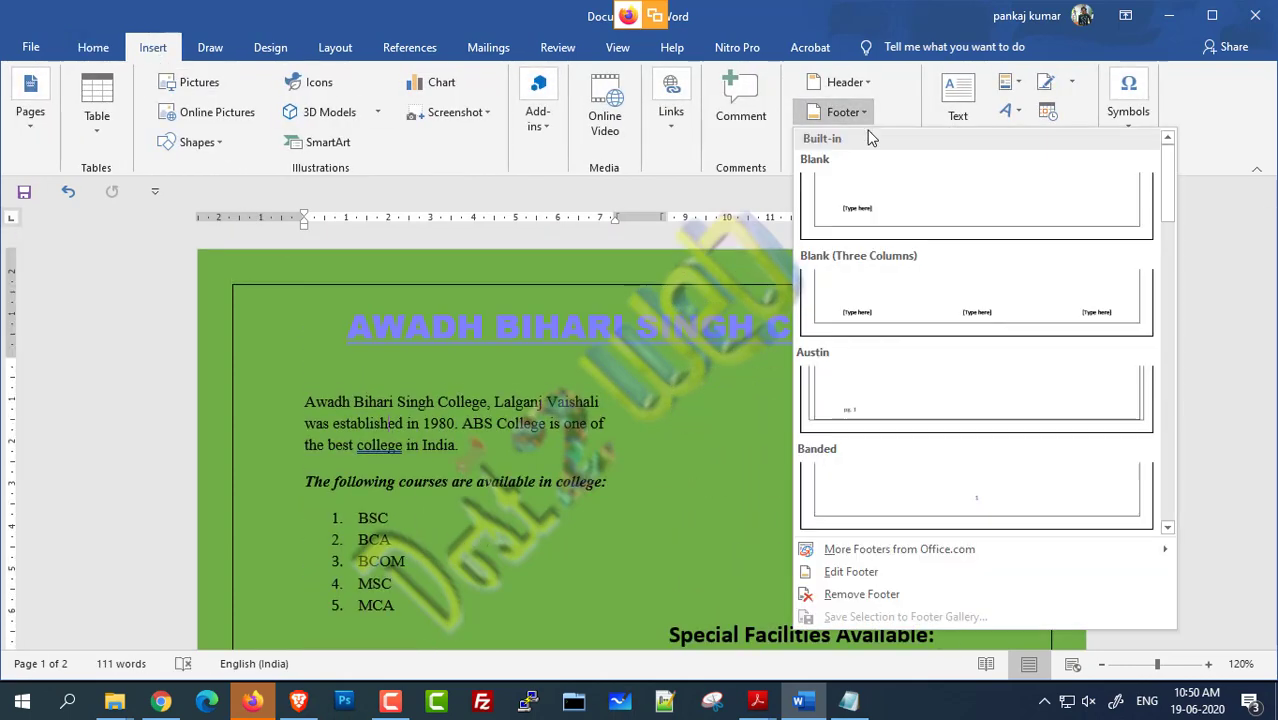
pyautogui.click(889, 208)
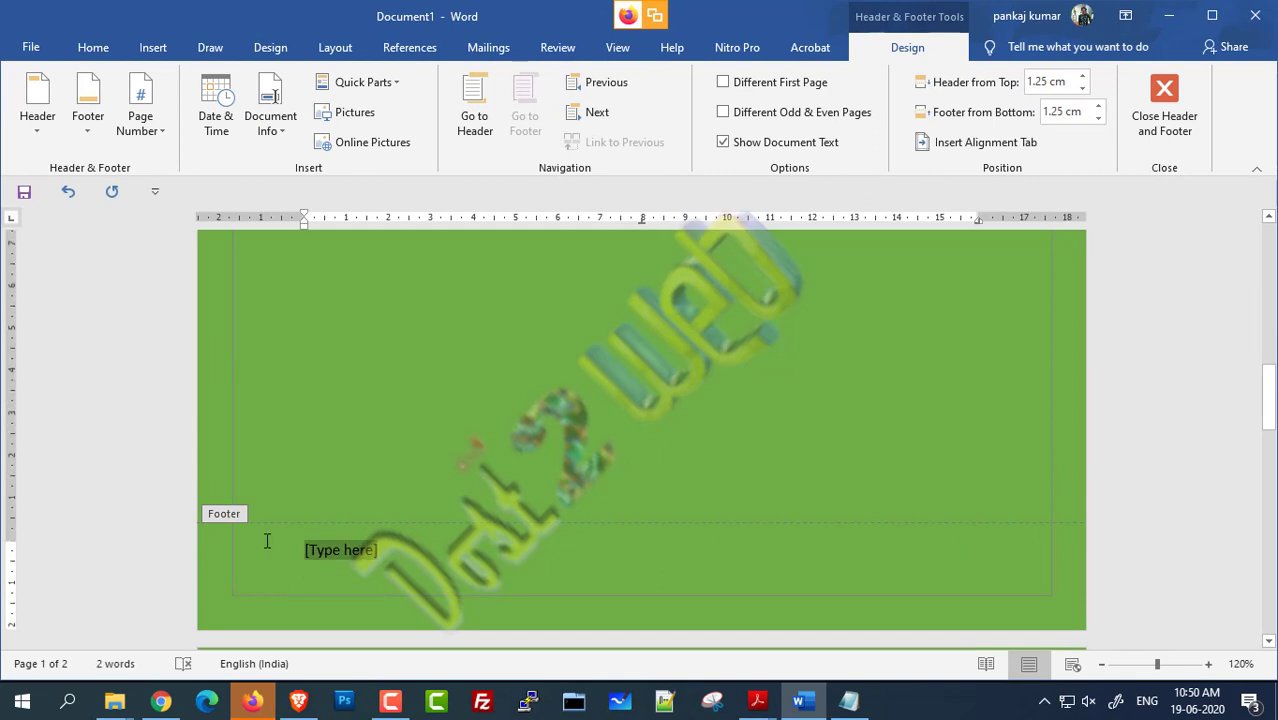
pyautogui.hotkey('ctrl', 'v')
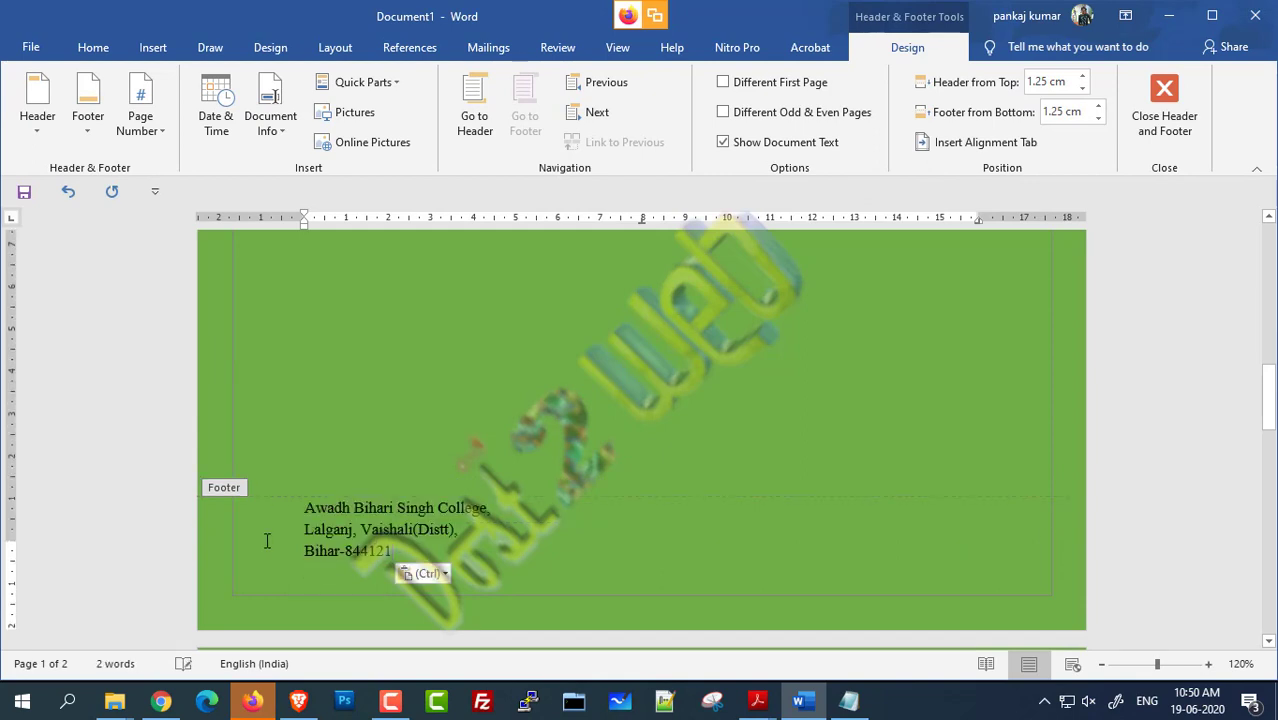
# Step: Remove the line breaks in the footer address so it fits on a single line
pyautogui.click(503, 510)
pyautogui.press('Delete')
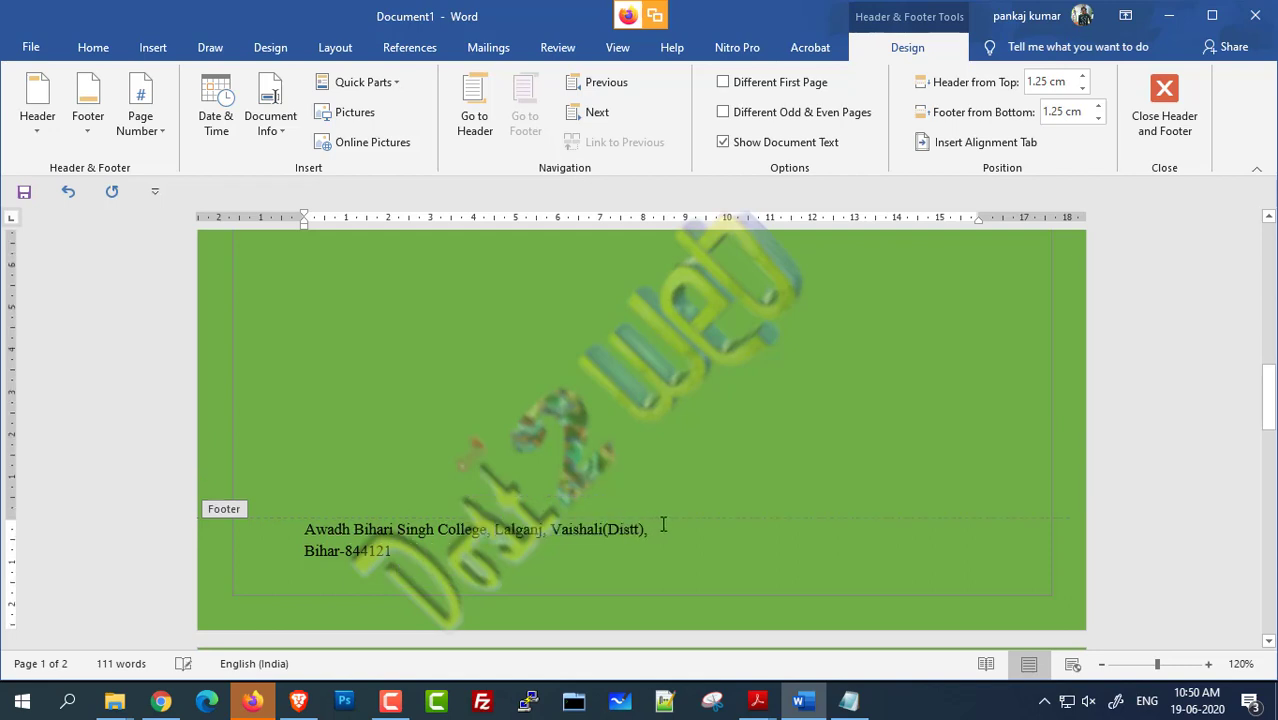
pyautogui.press('Delete')
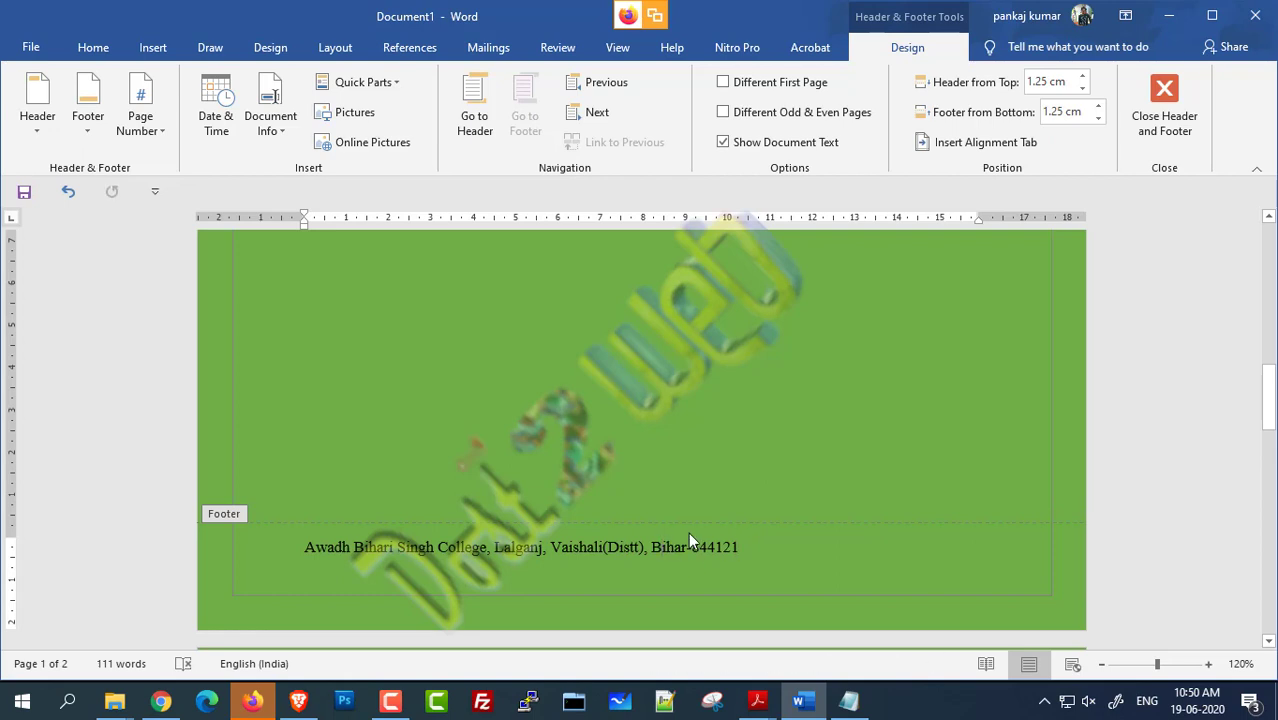
# Step: Center the footer address, make it bold and increase its font size to 12
pyautogui.moveTo(309, 547); pyautogui.dragTo(839, 548)
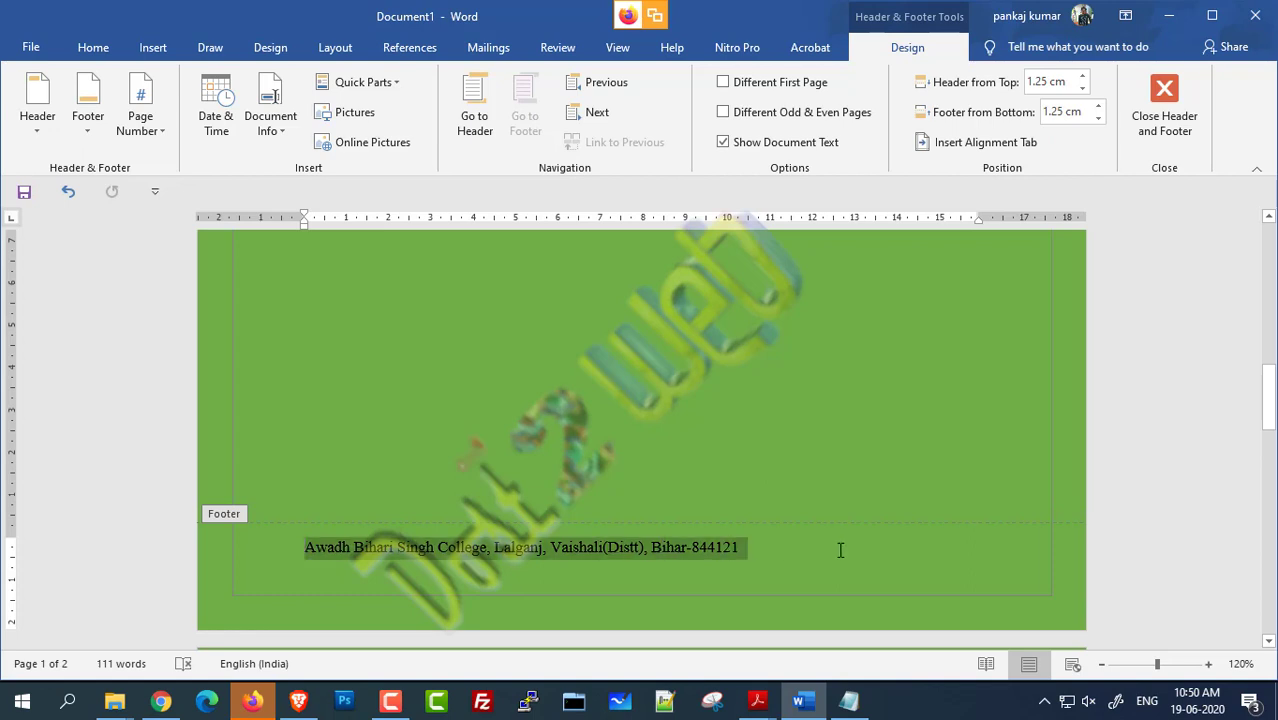
pyautogui.click(96, 49)
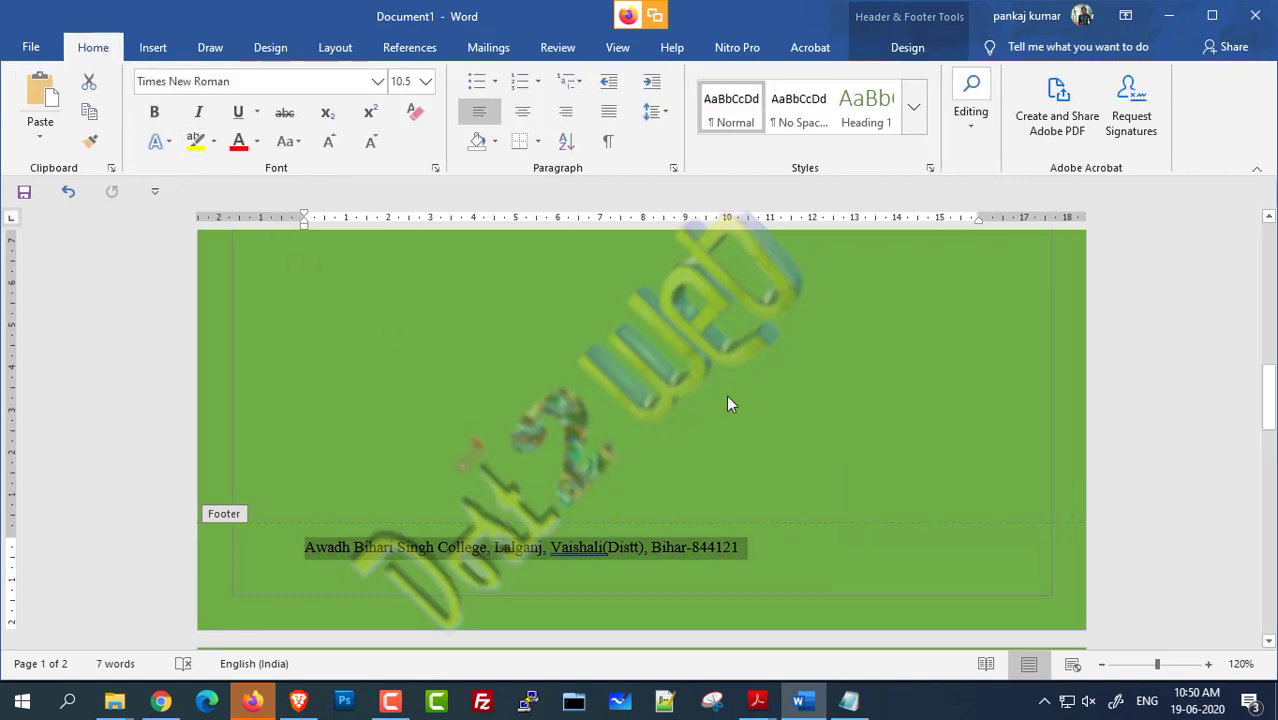
pyautogui.click(522, 113)
pyautogui.click(156, 113)
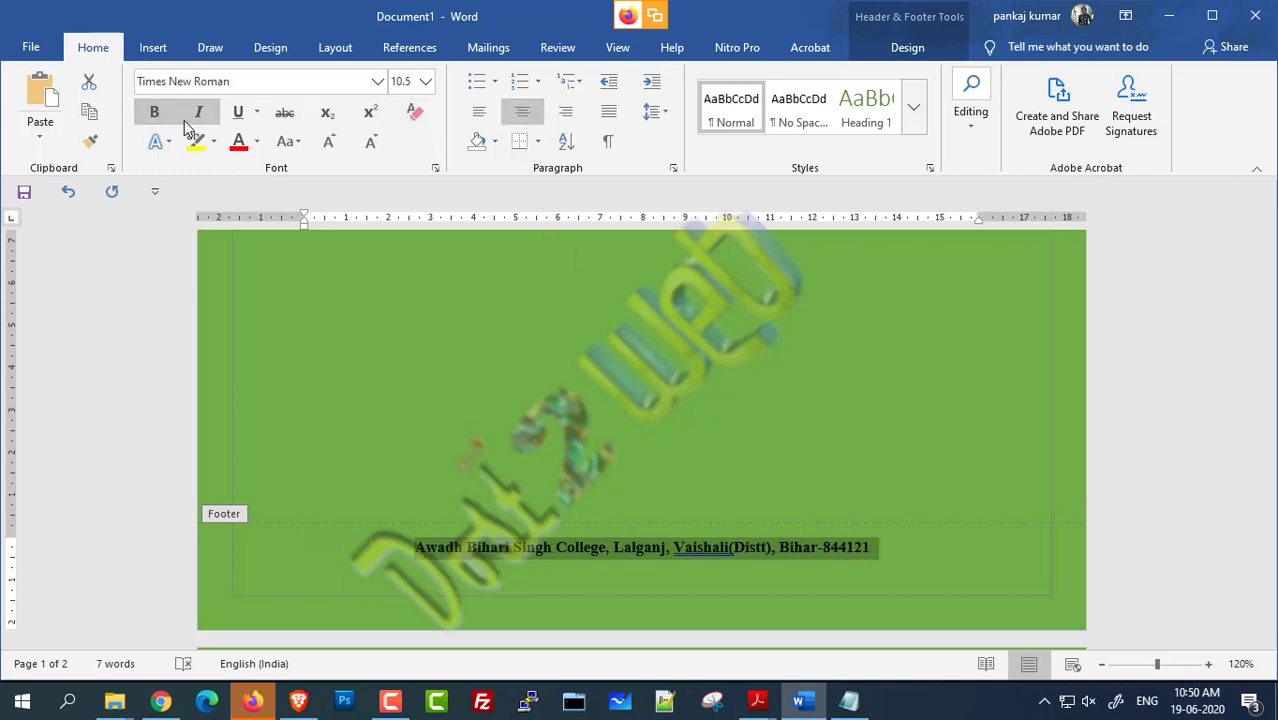
pyautogui.click(326, 143)
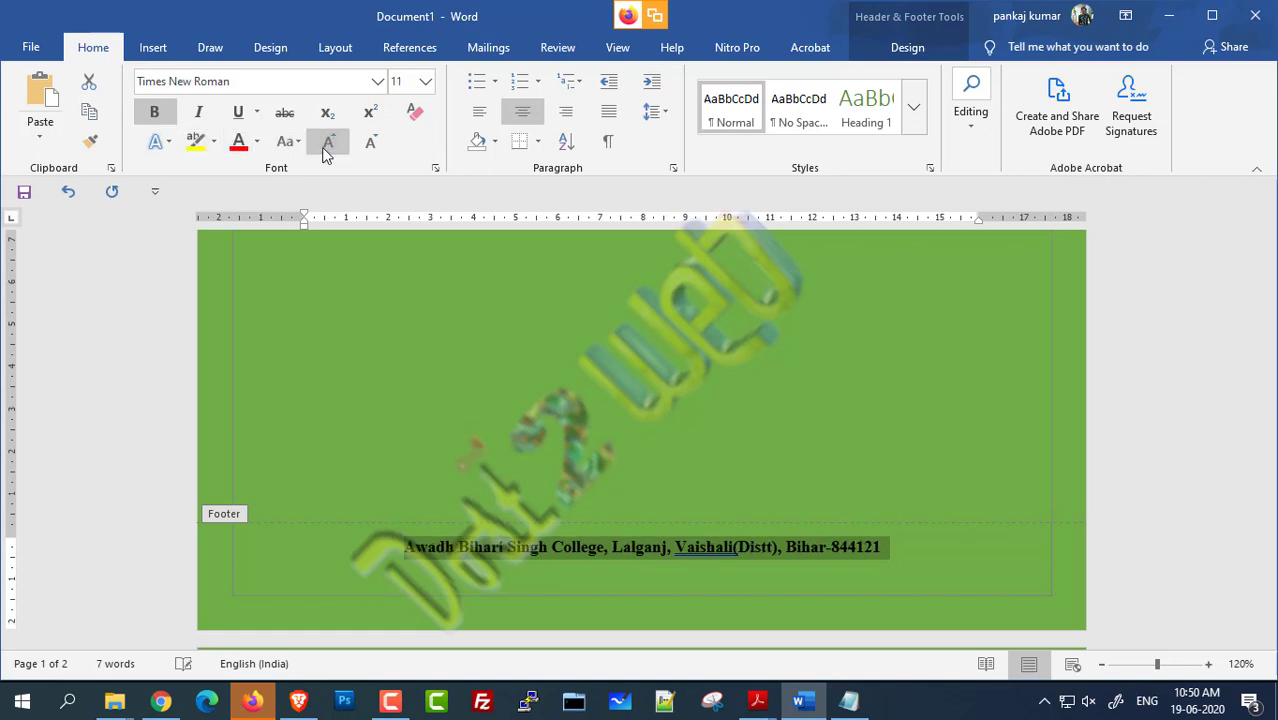
pyautogui.click(326, 143)
# Step: Color the footer address red, leave footer editing and check the header and footer on both pages
pyautogui.click(256, 142)
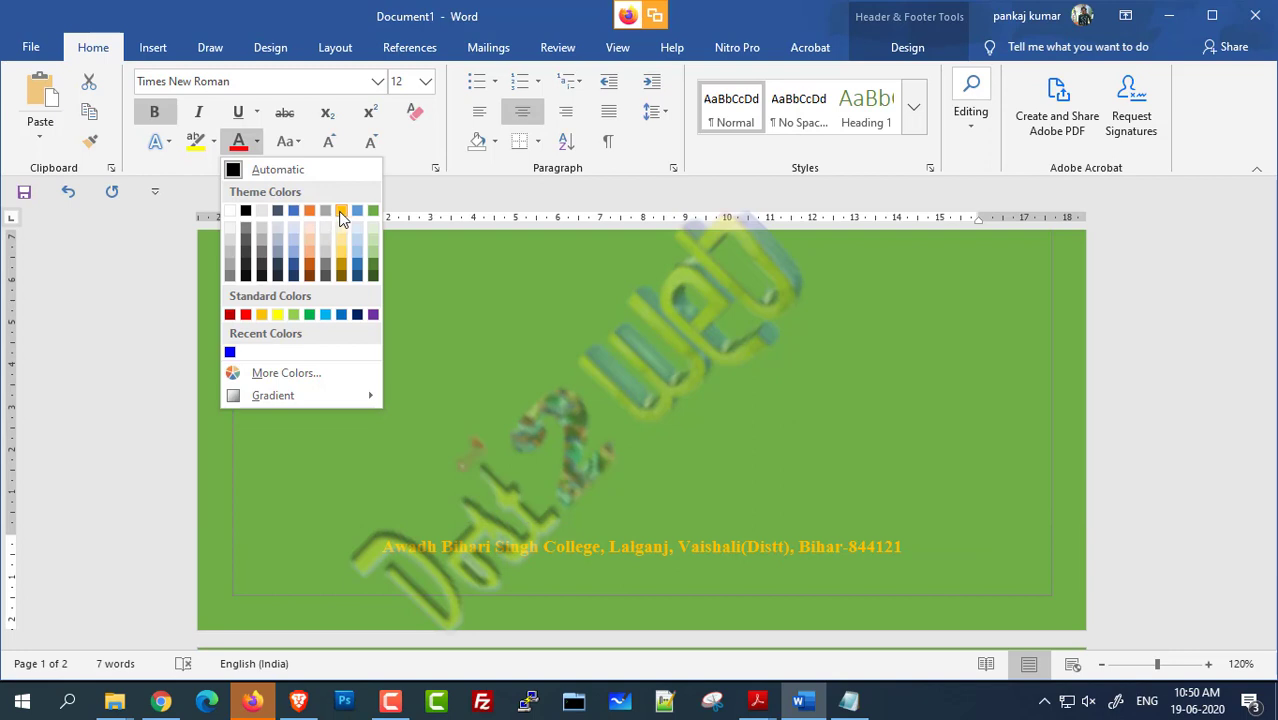
pyautogui.click(245, 314)
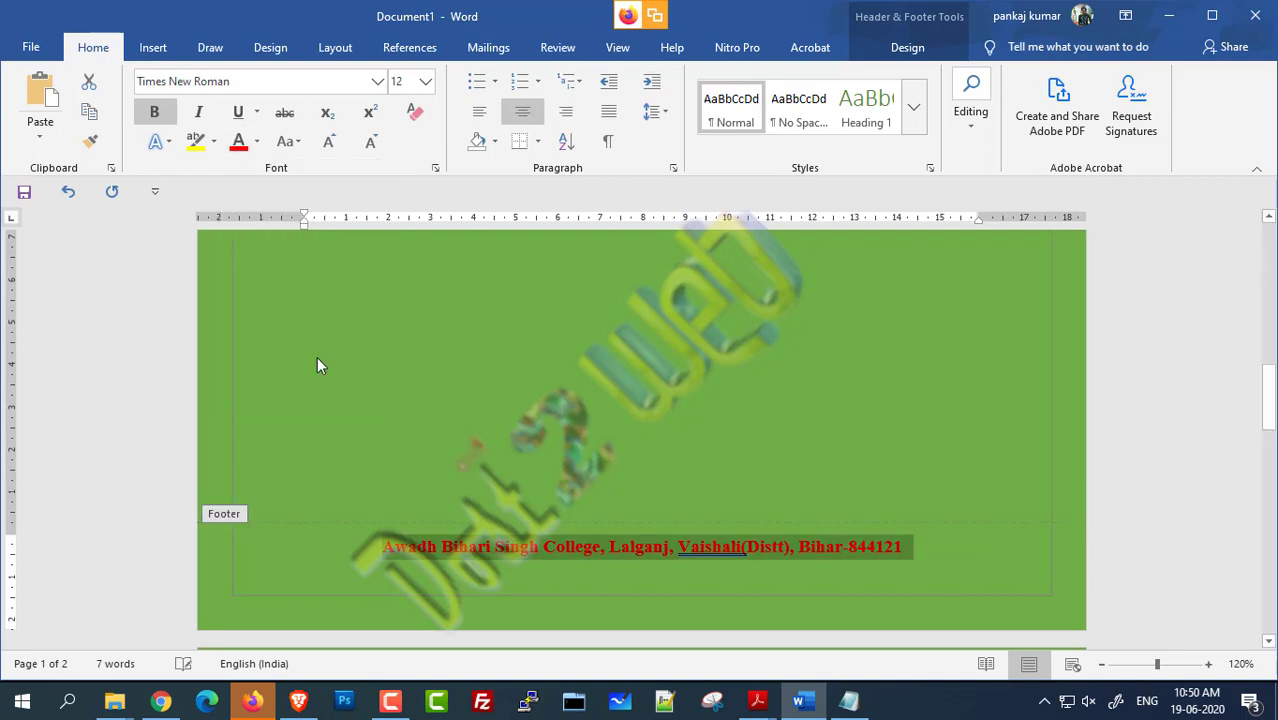
pyautogui.doubleClick(705, 428)
pyautogui.scroll(10, 702, 428)
pyautogui.scroll(-10, 702, 428)
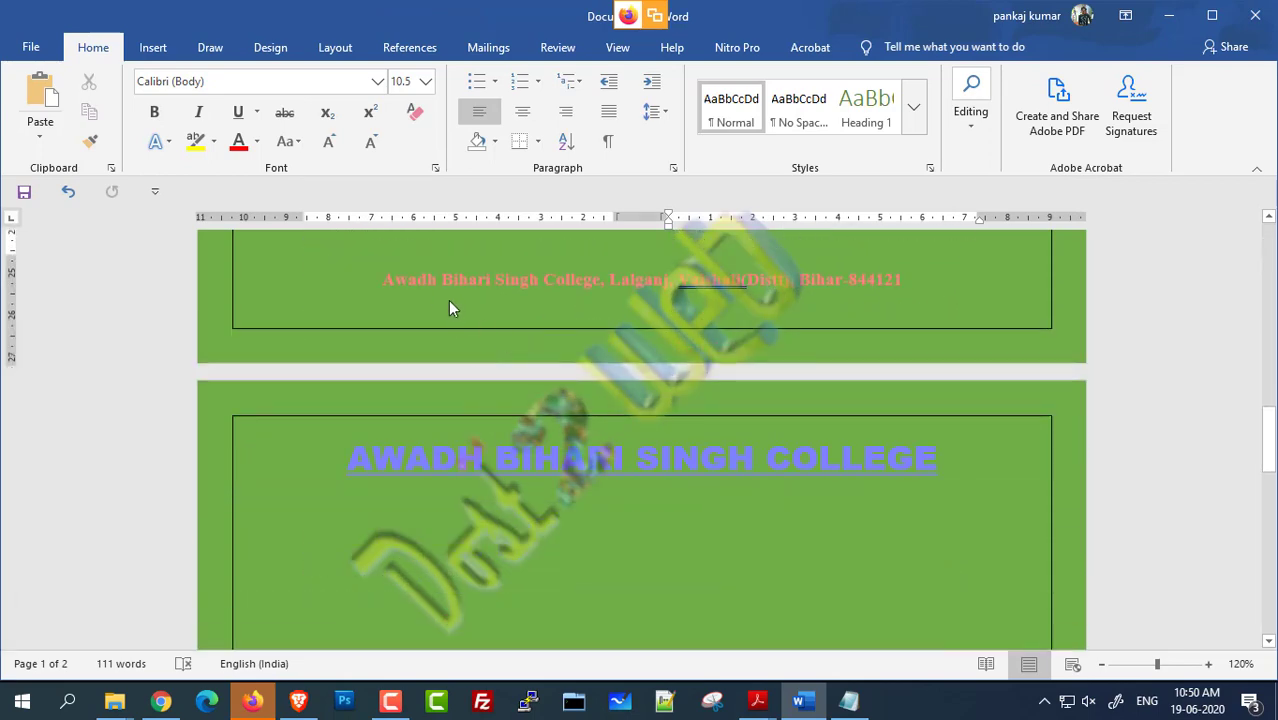
pyautogui.scroll(-5, 646, 294)
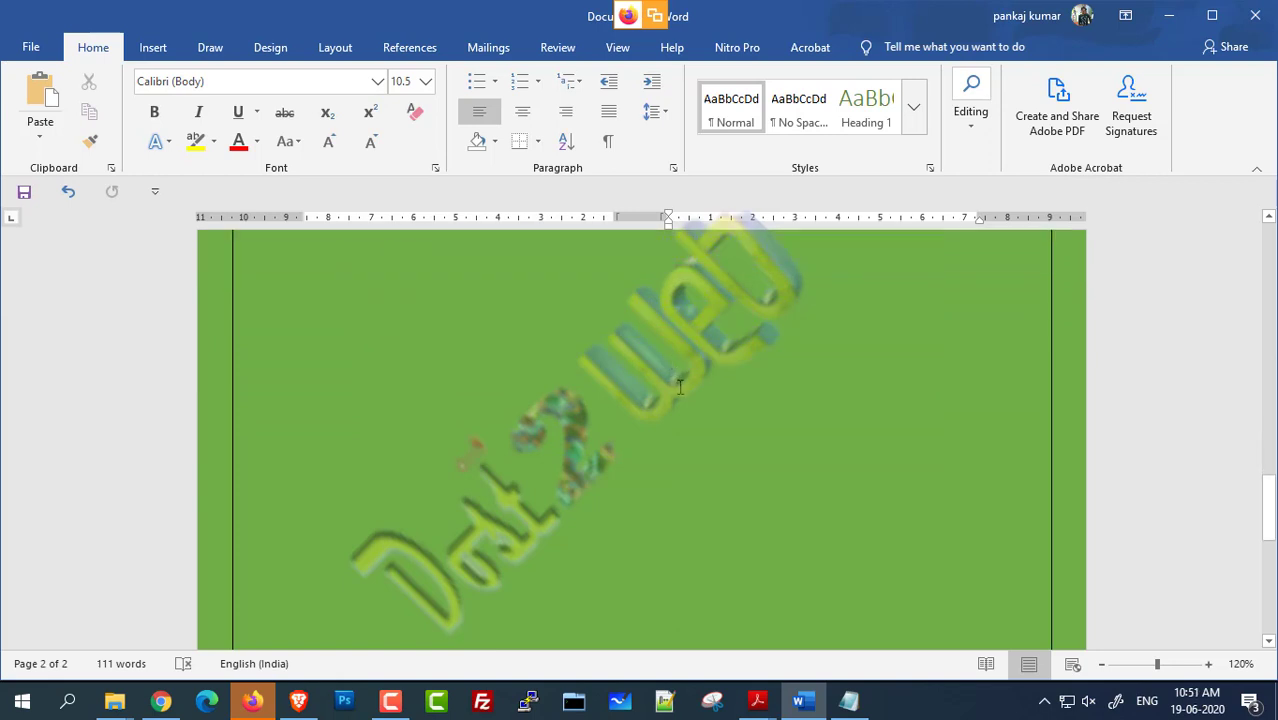
pyautogui.scroll(-5, 680, 386)
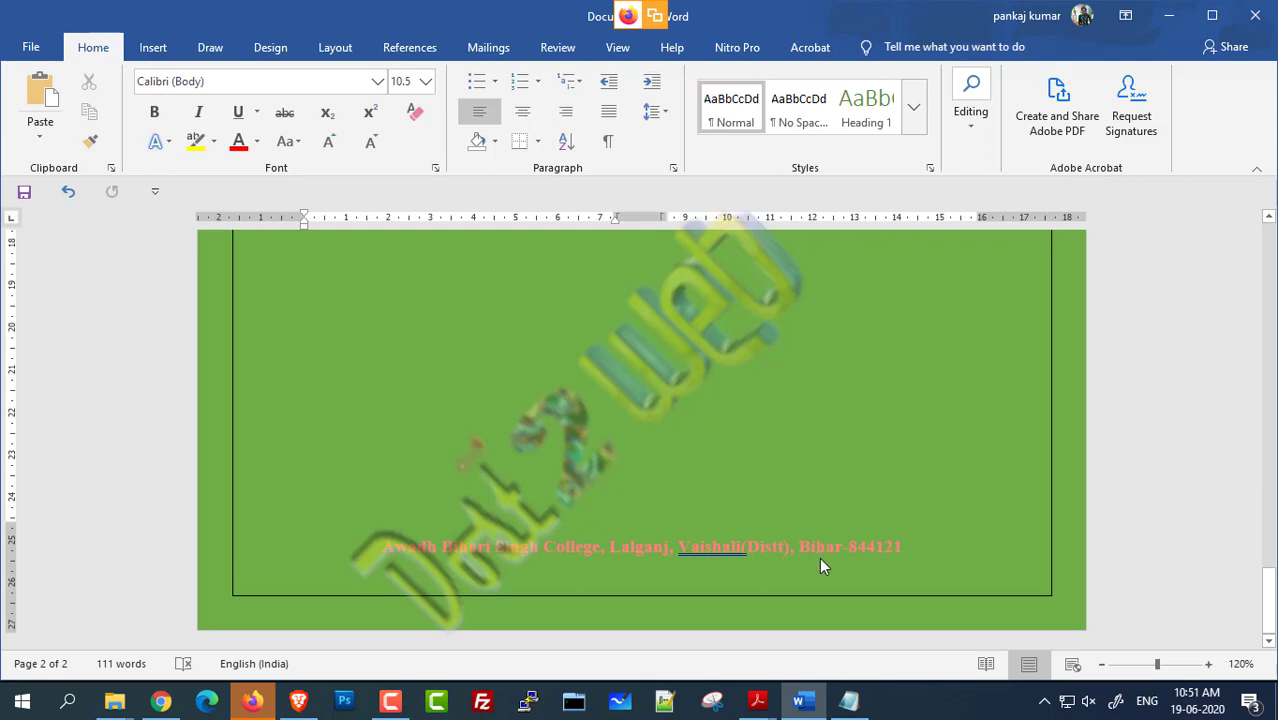
# Step: Check the Microsoft Word topics in BCA SYLLABUS1Final-1.pdf in Acrobat Reader and return to the Word document
pyautogui.scroll(10, 759, 436)
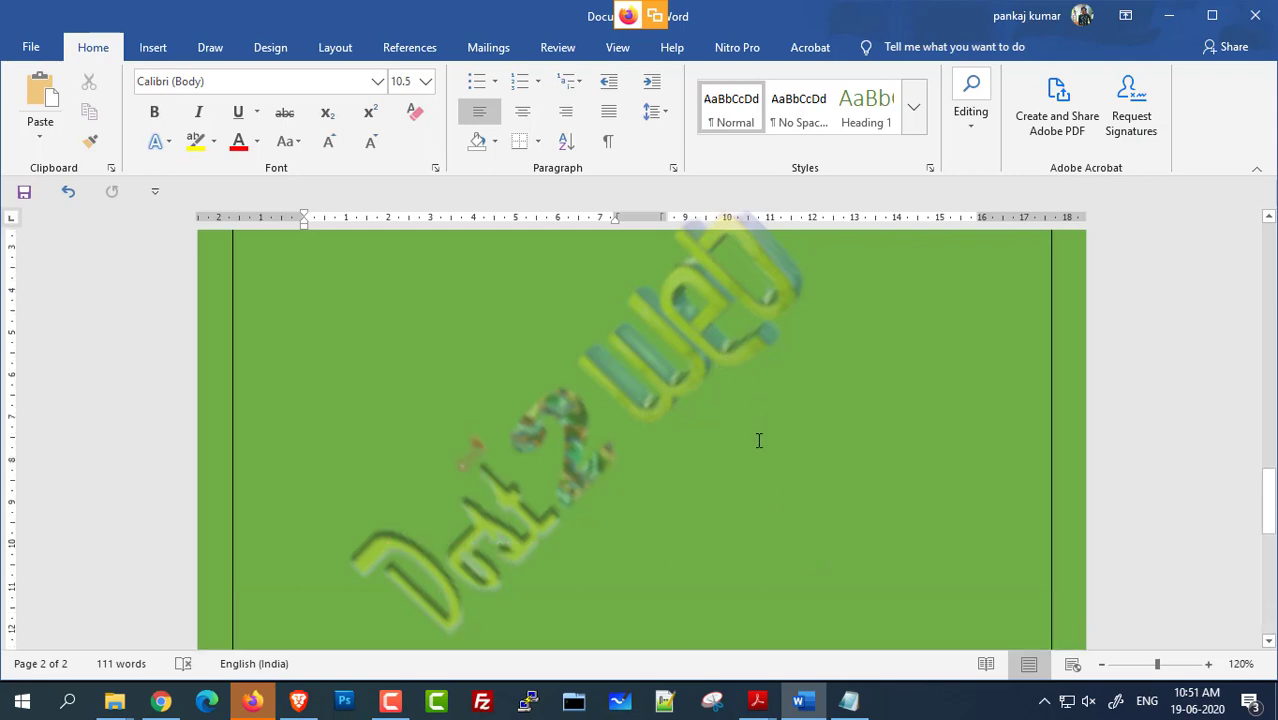
pyautogui.scroll(-10, 583, 495)
pyautogui.scroll(5, 675, 388)
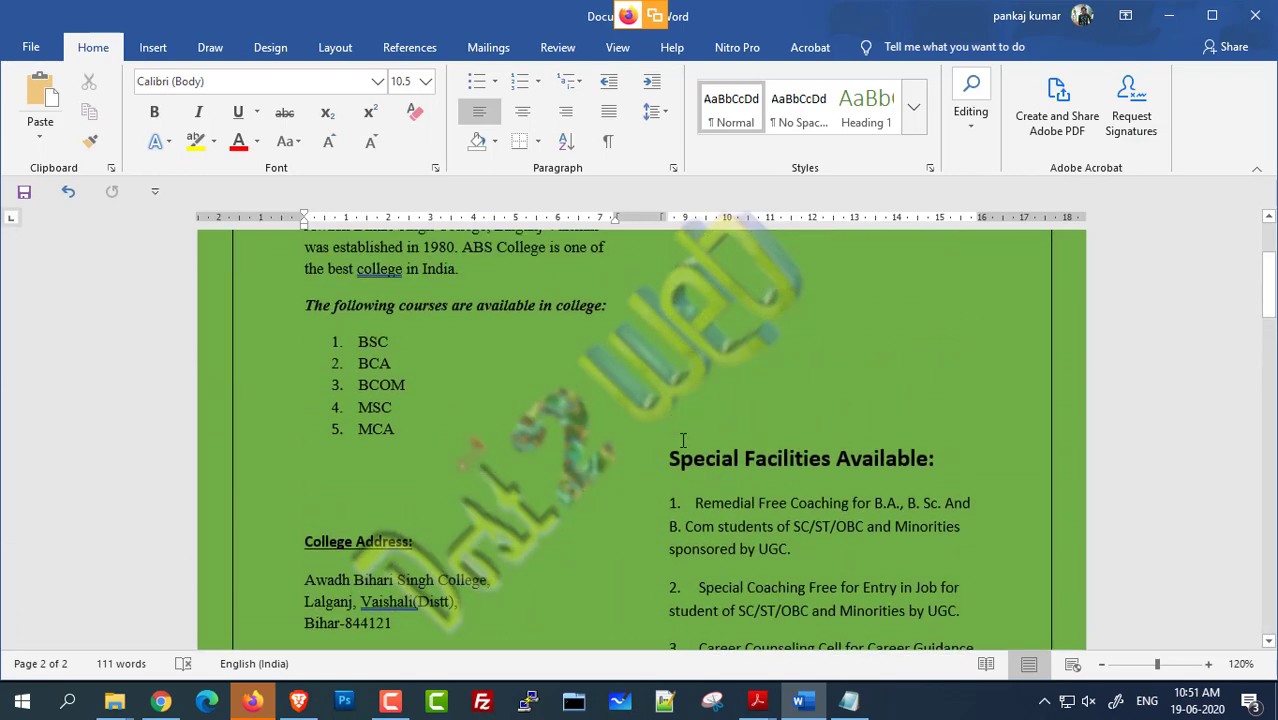
pyautogui.moveTo(757, 700)
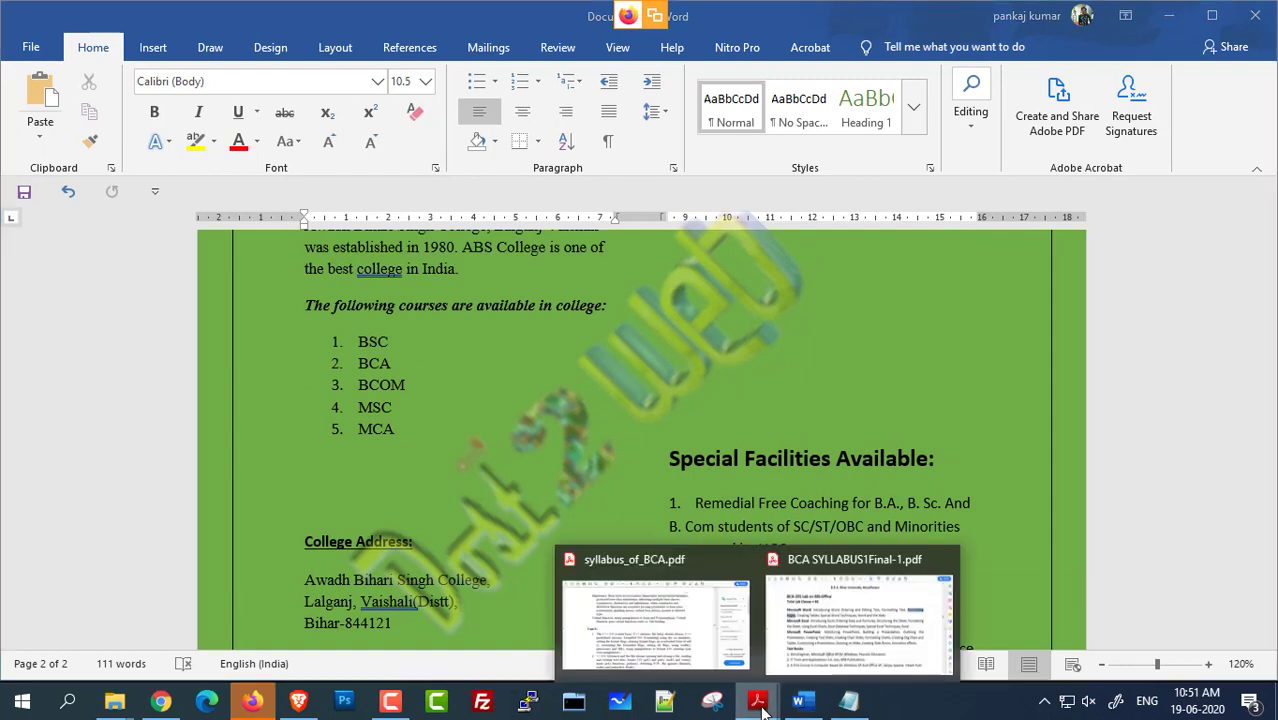
pyautogui.click(843, 622)
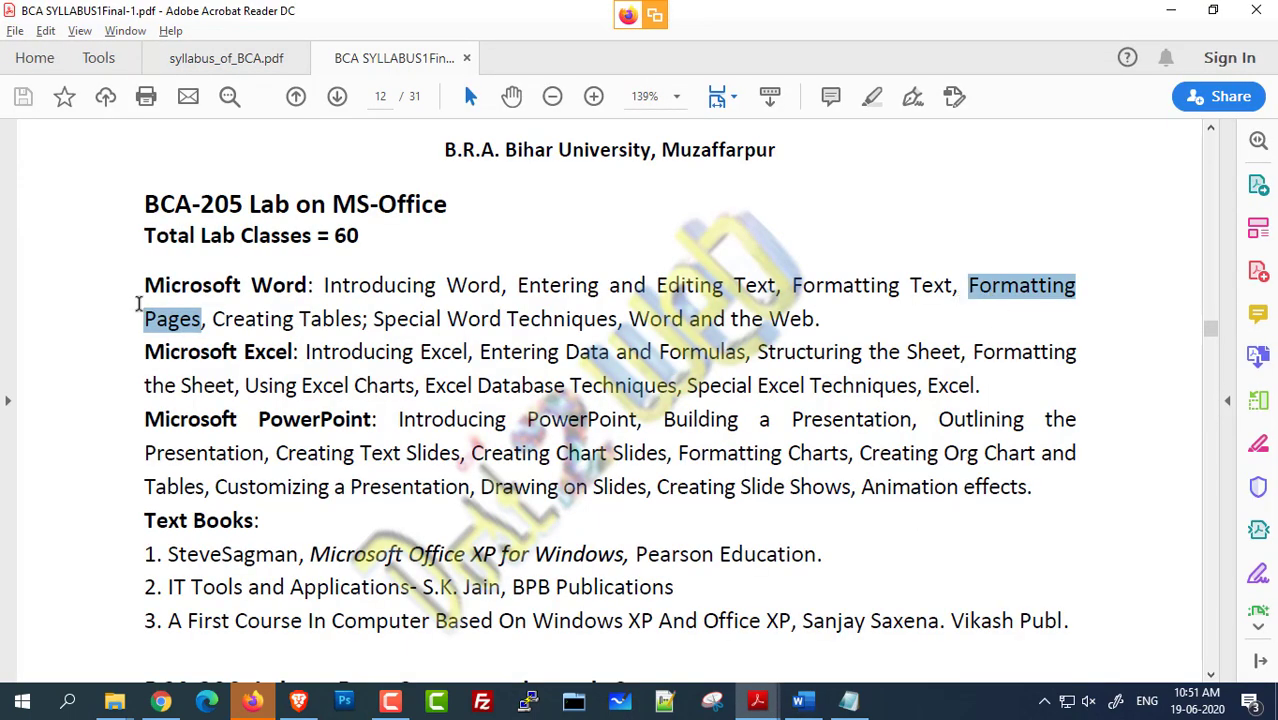
pyautogui.hotkey('alt', 'Tab')
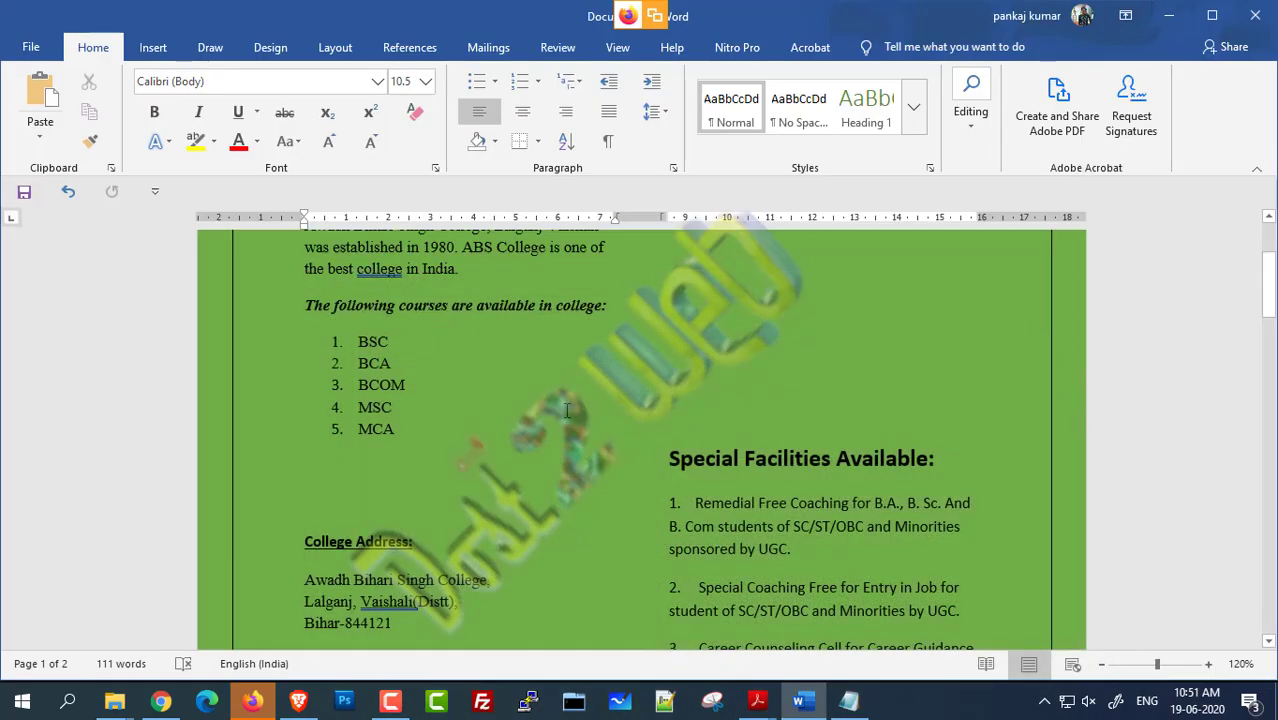
# Step: Change the page color to the gray theme color and check it on both pages
pyautogui.scroll(3, 533, 376)
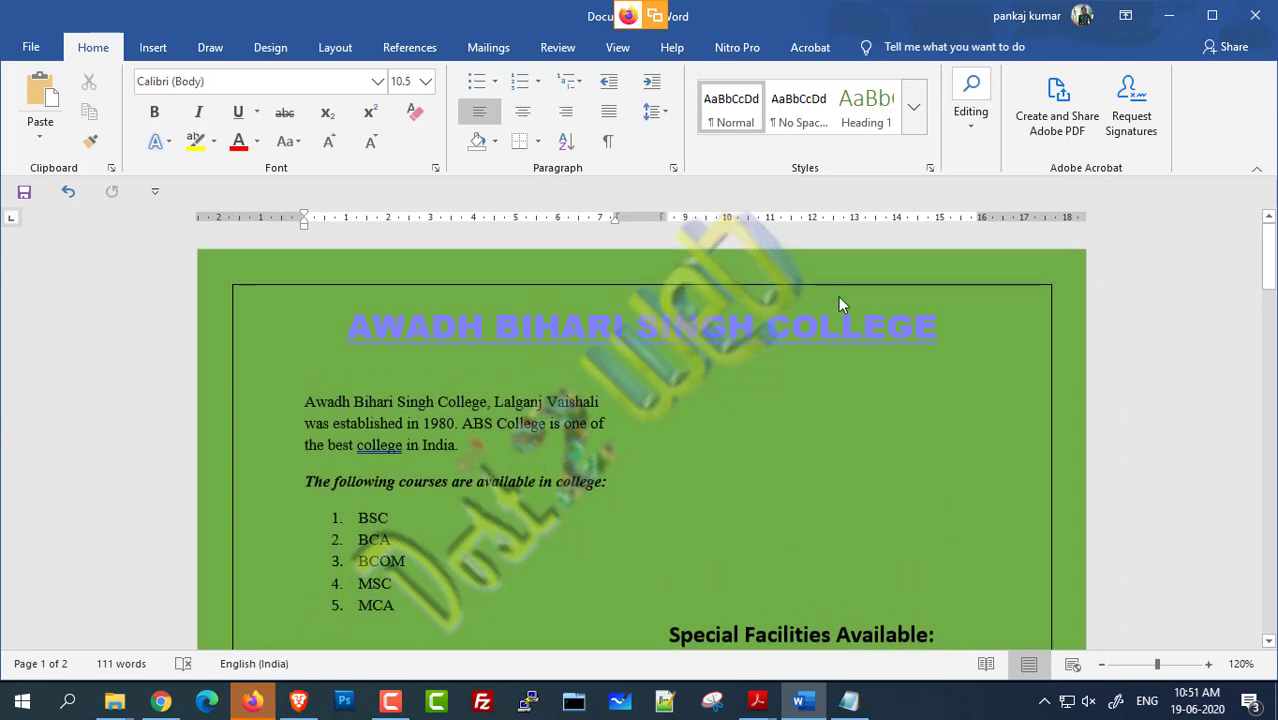
pyautogui.click(270, 49)
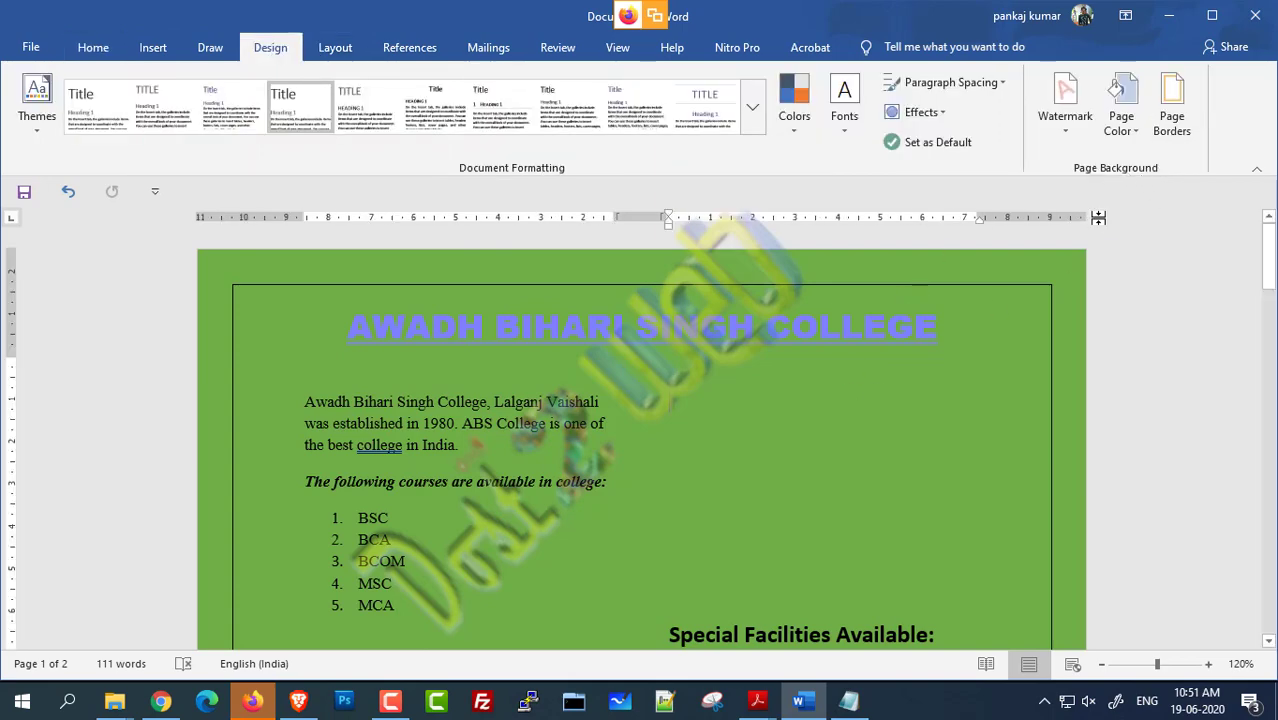
pyautogui.click(1135, 137)
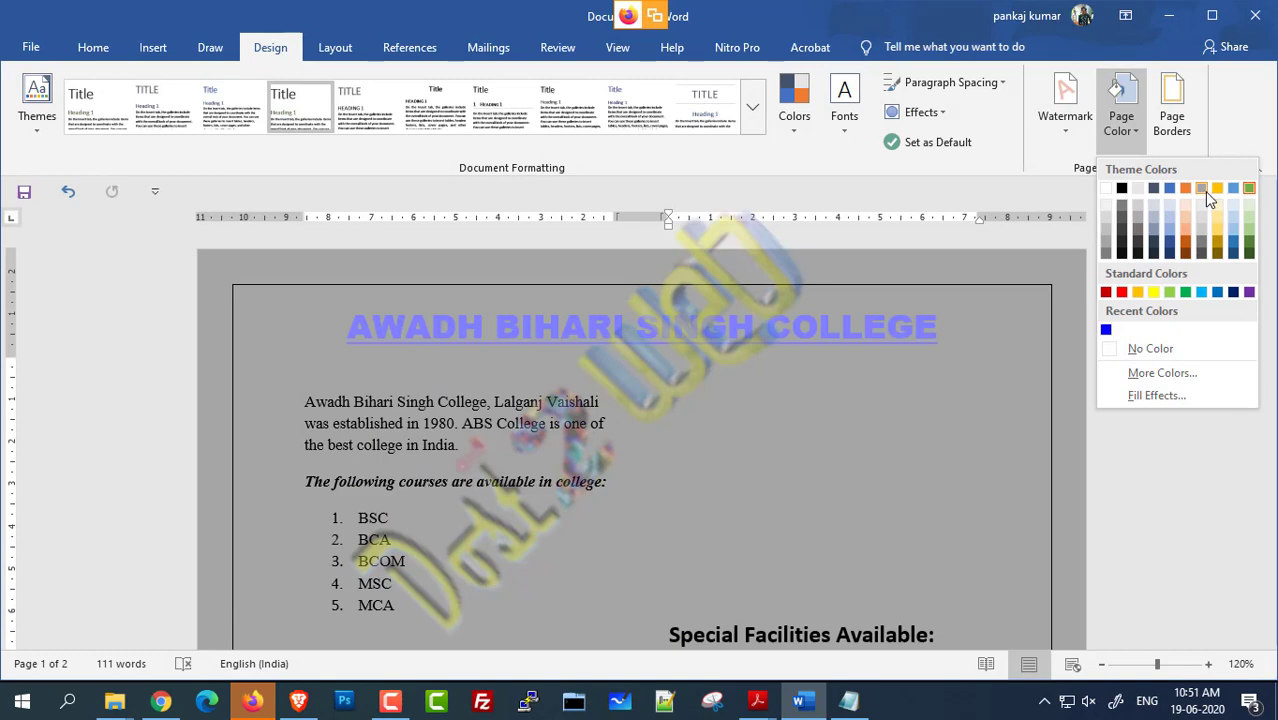
pyautogui.click(1204, 191)
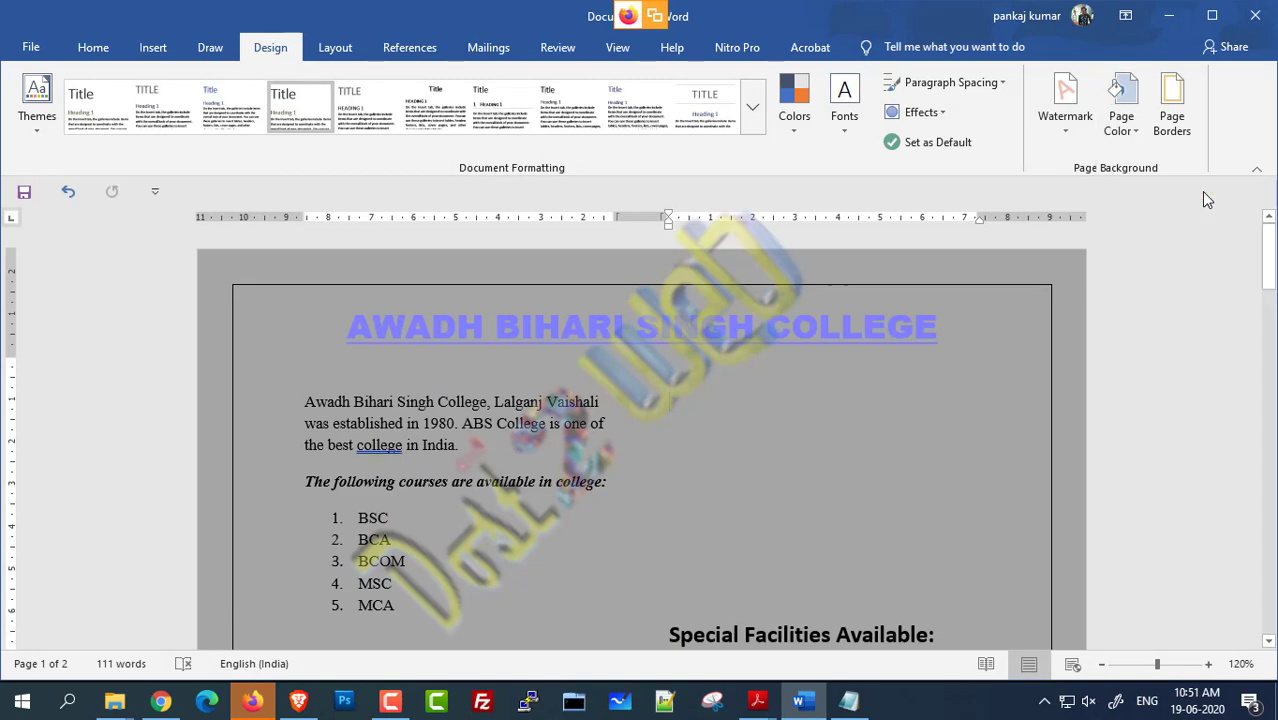
pyautogui.scroll(-15, 676, 424)
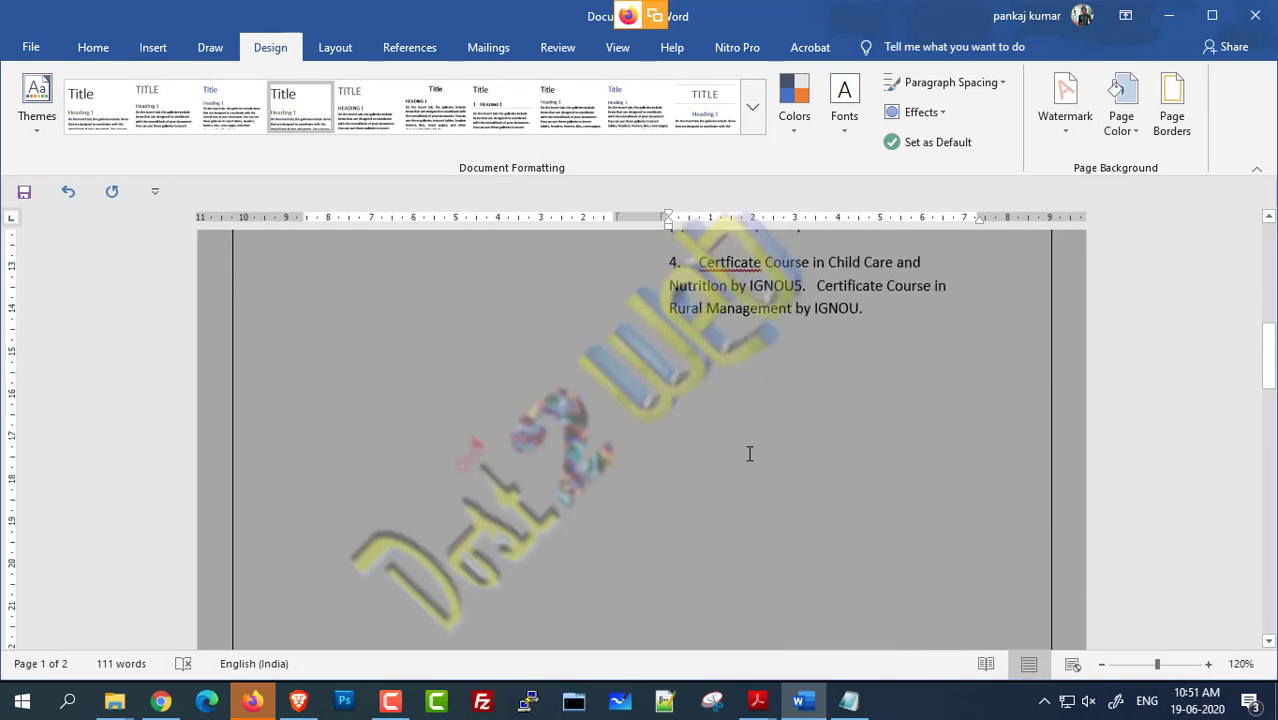
pyautogui.scroll(-10, 751, 465)
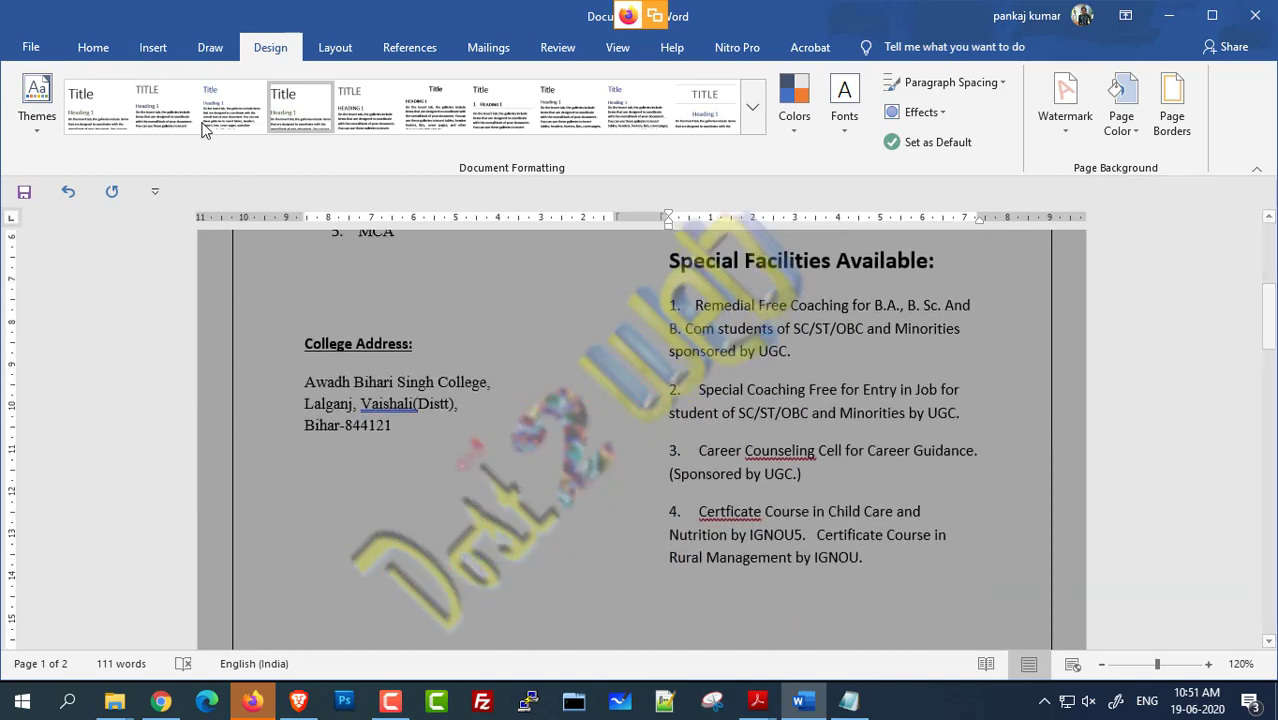
pyautogui.scroll(-5, 852, 442)
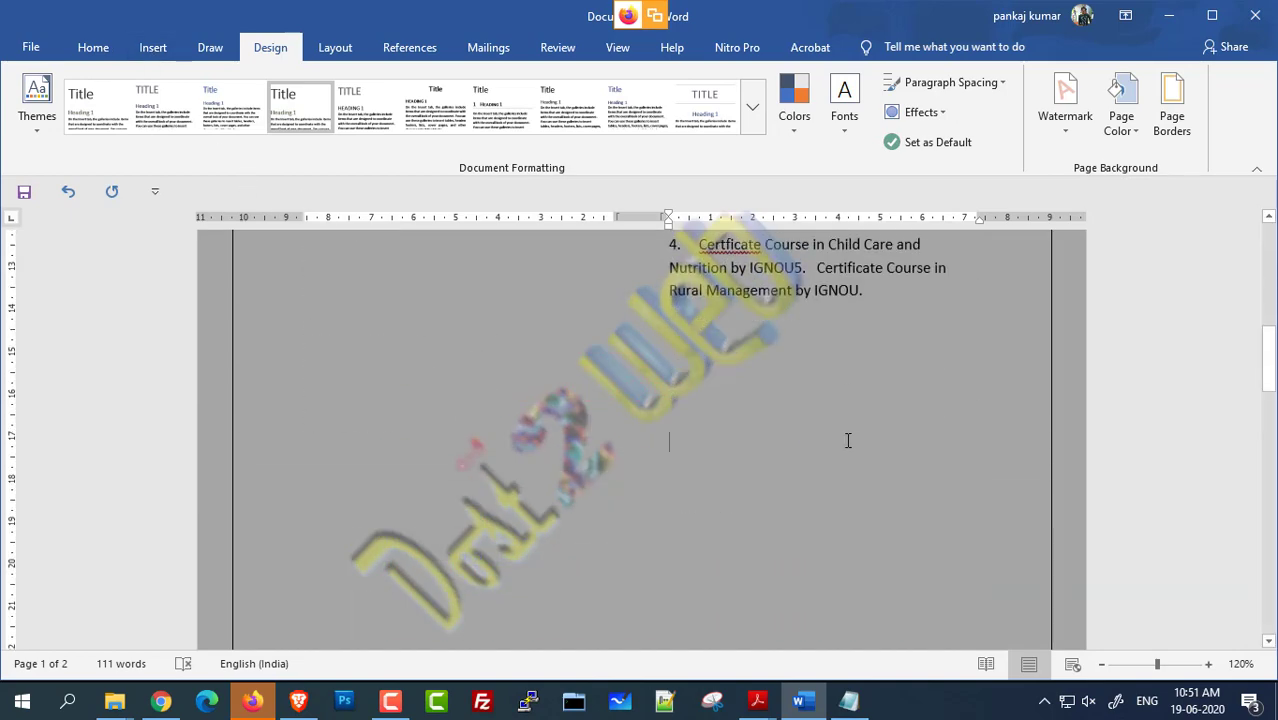
pyautogui.scroll(-5, 847, 448)
pyautogui.scroll(-3, 785, 555)
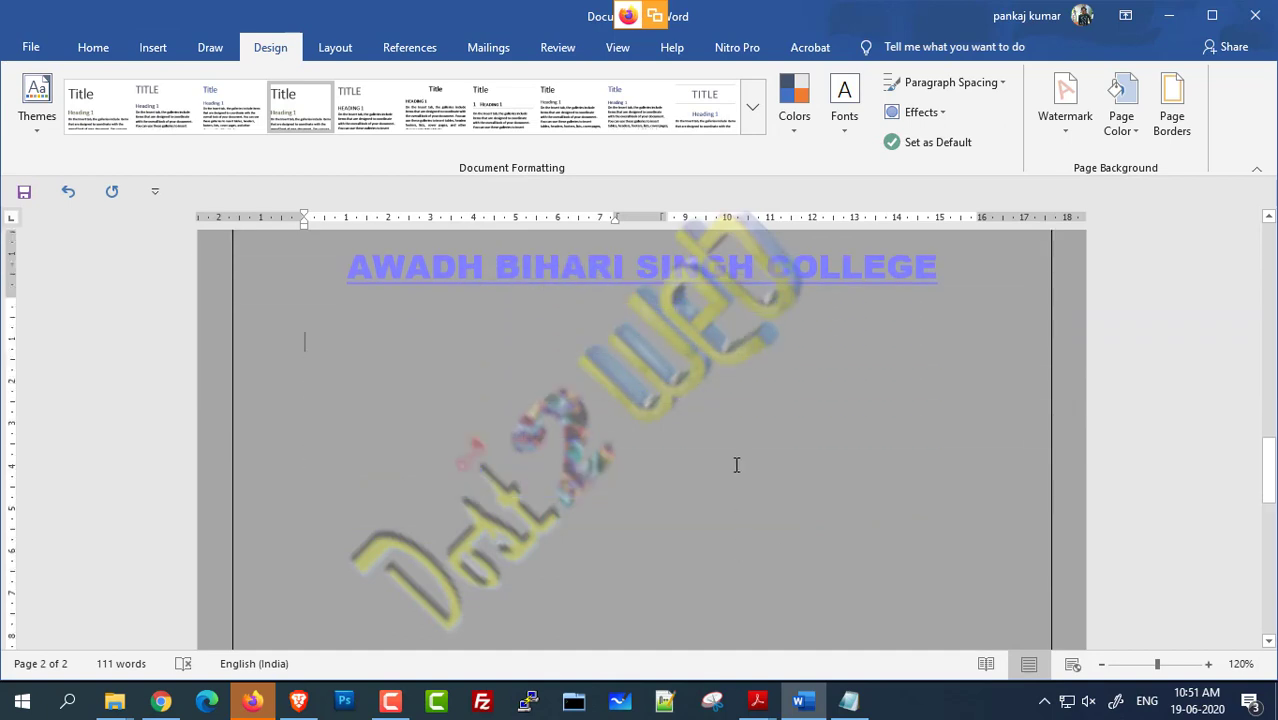
pyautogui.scroll(8, 736, 466)
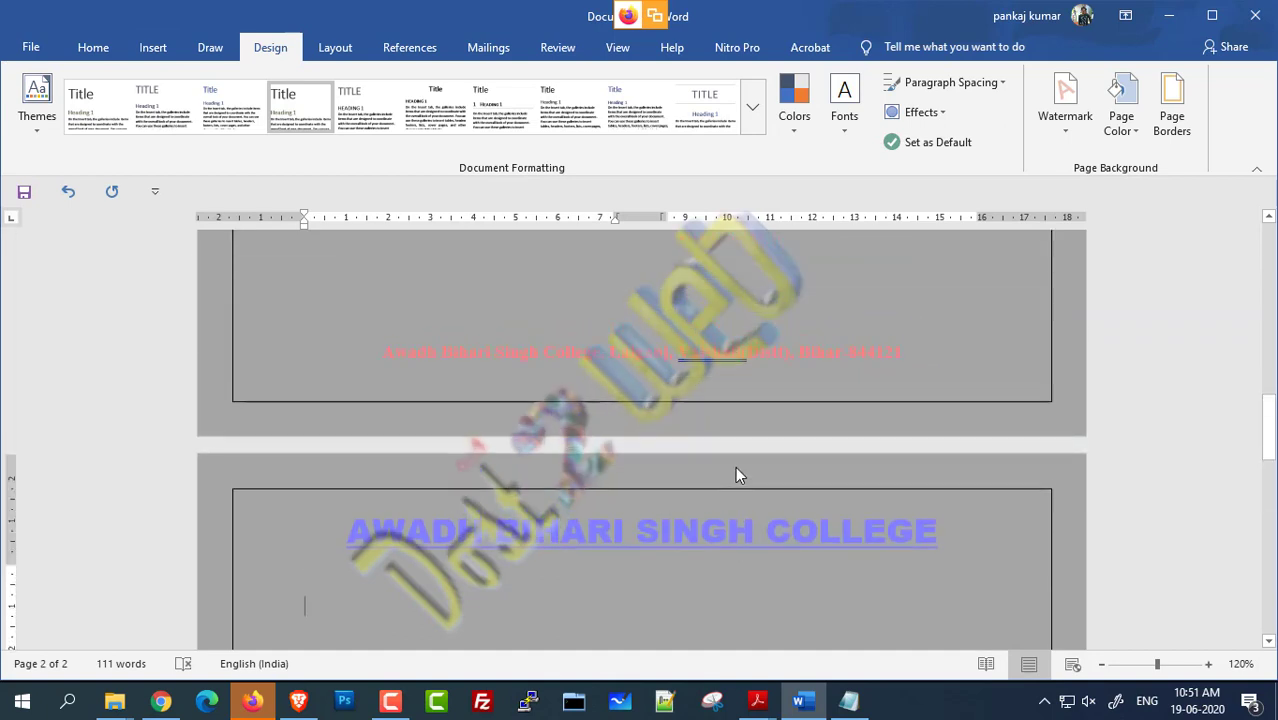
# Step: Insert Plain Number 3 page numbers at the bottom of the page and leave footer editing
pyautogui.click(156, 52)
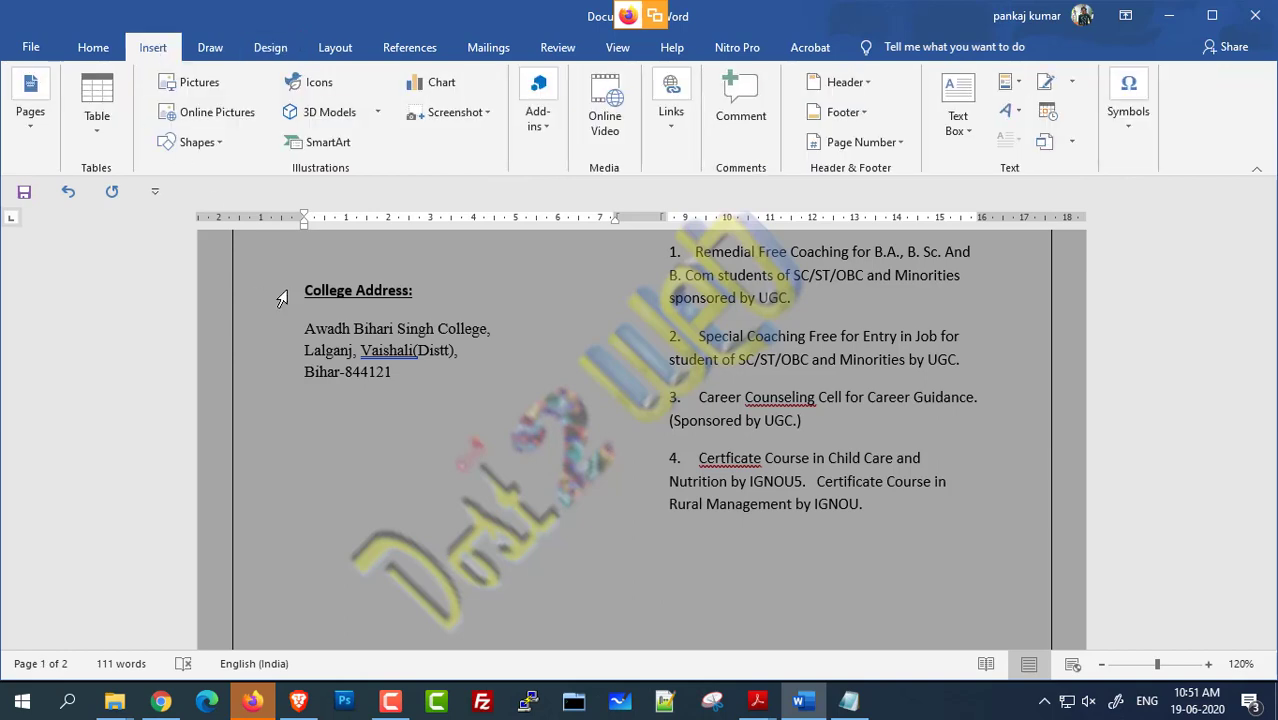
pyautogui.scroll(2, 532, 390)
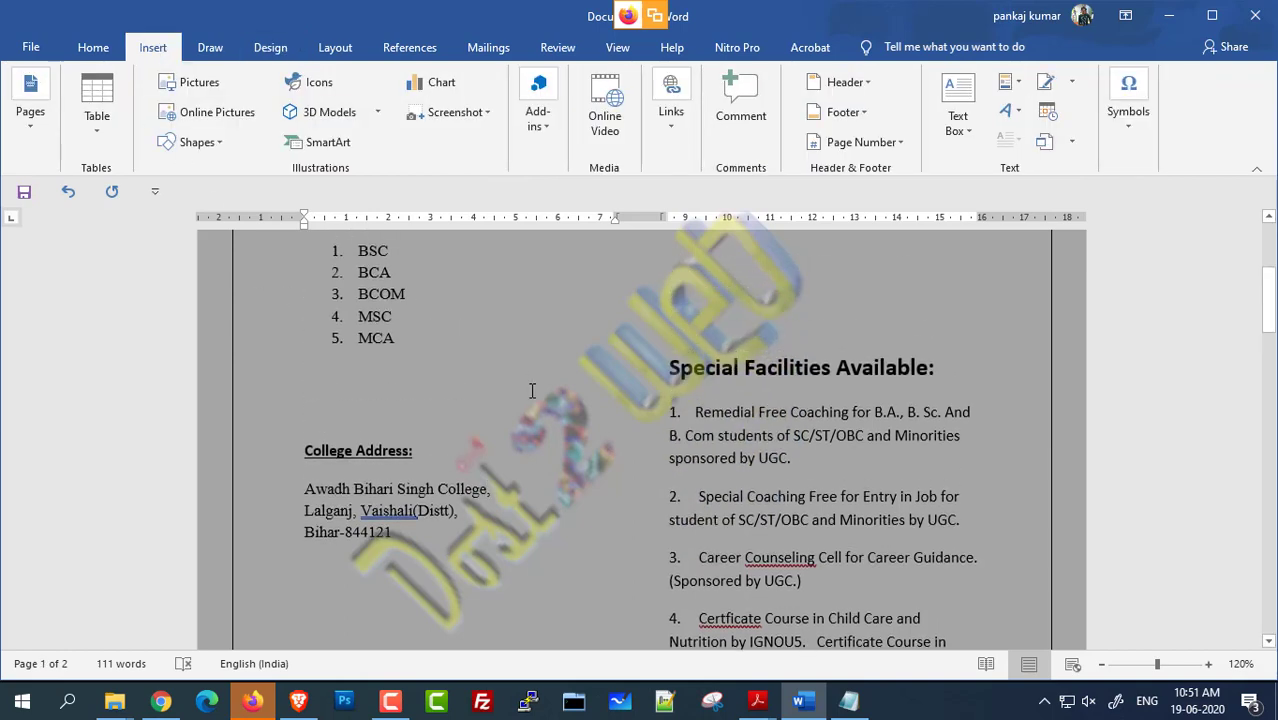
pyautogui.scroll(2, 650, 405)
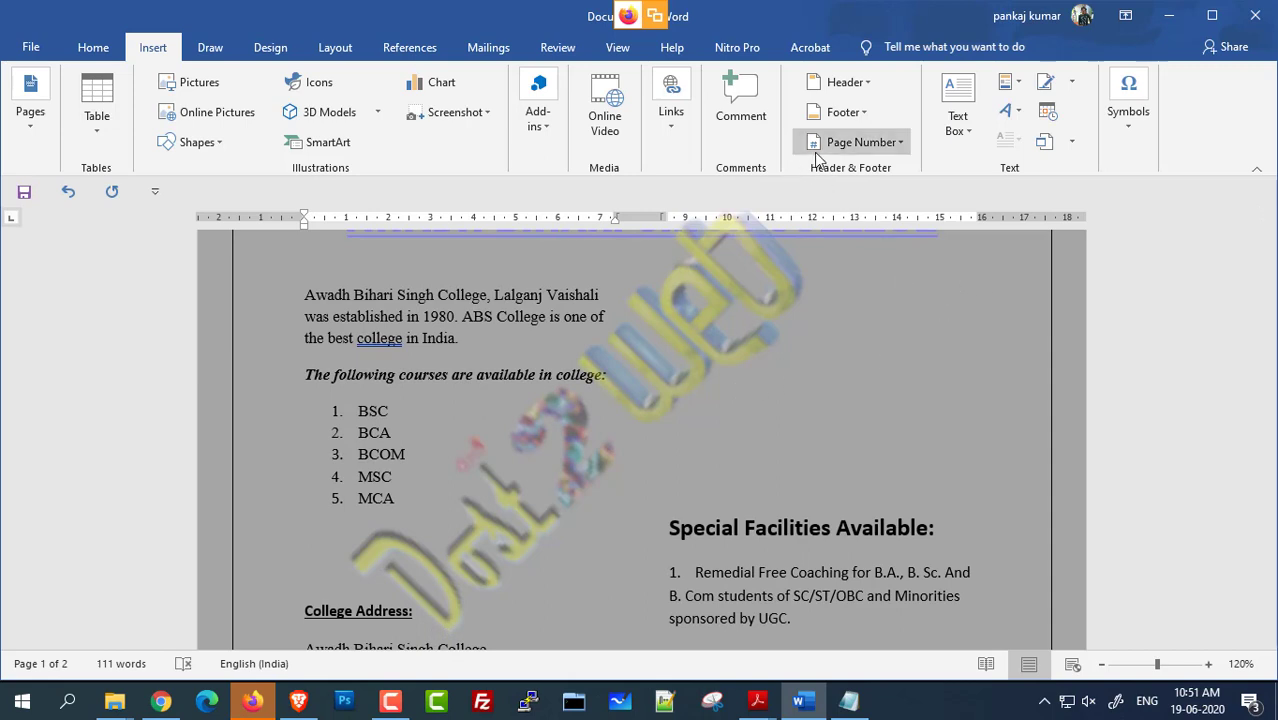
pyautogui.click(901, 149)
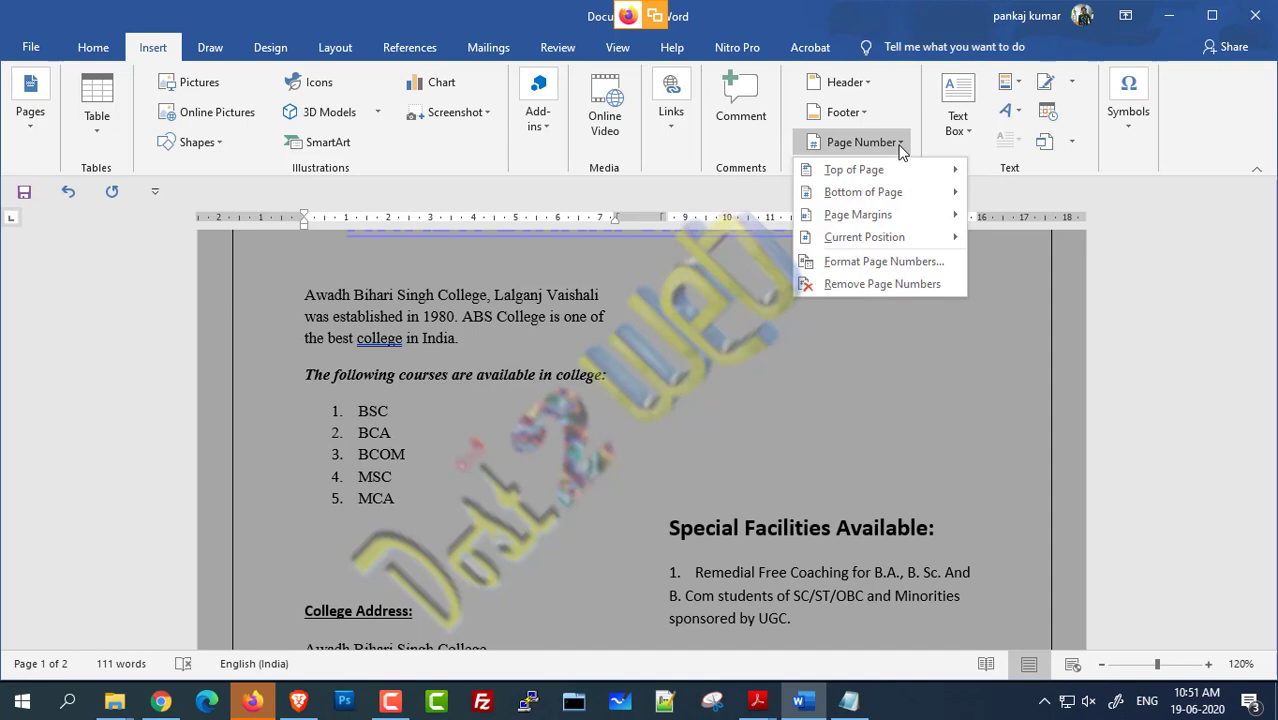
pyautogui.moveTo(880, 174)
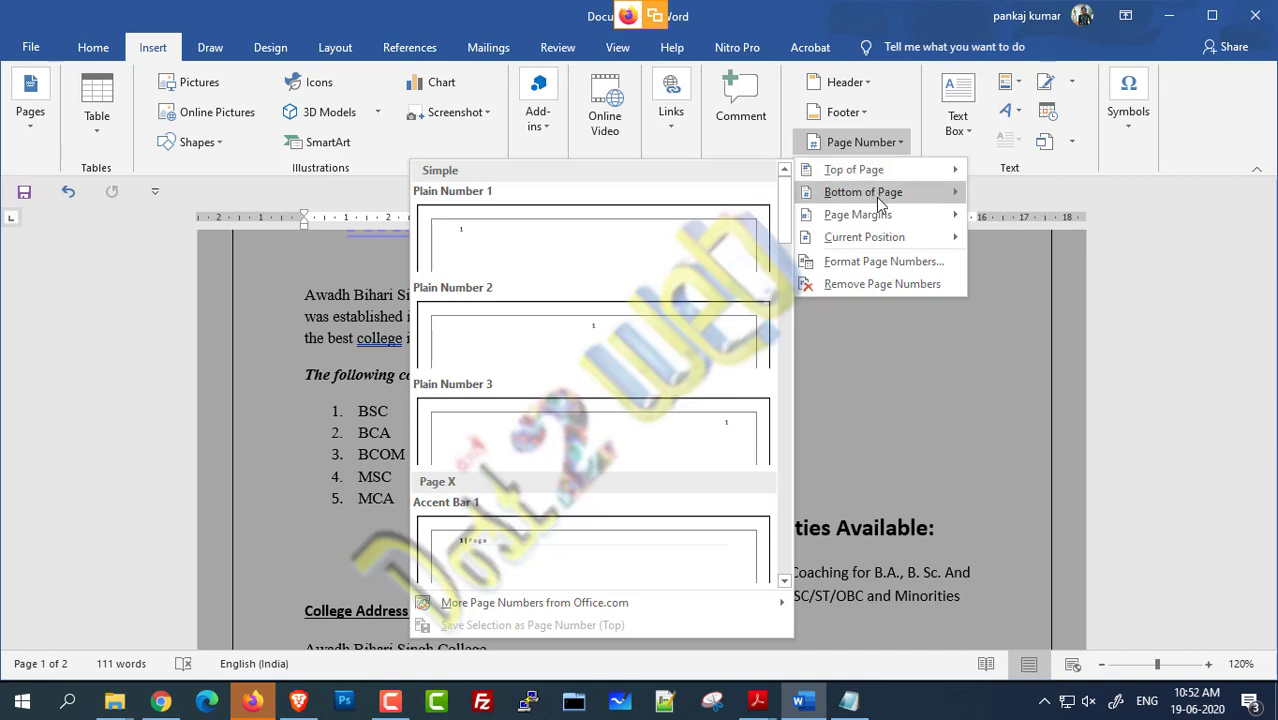
pyautogui.moveTo(878, 199)
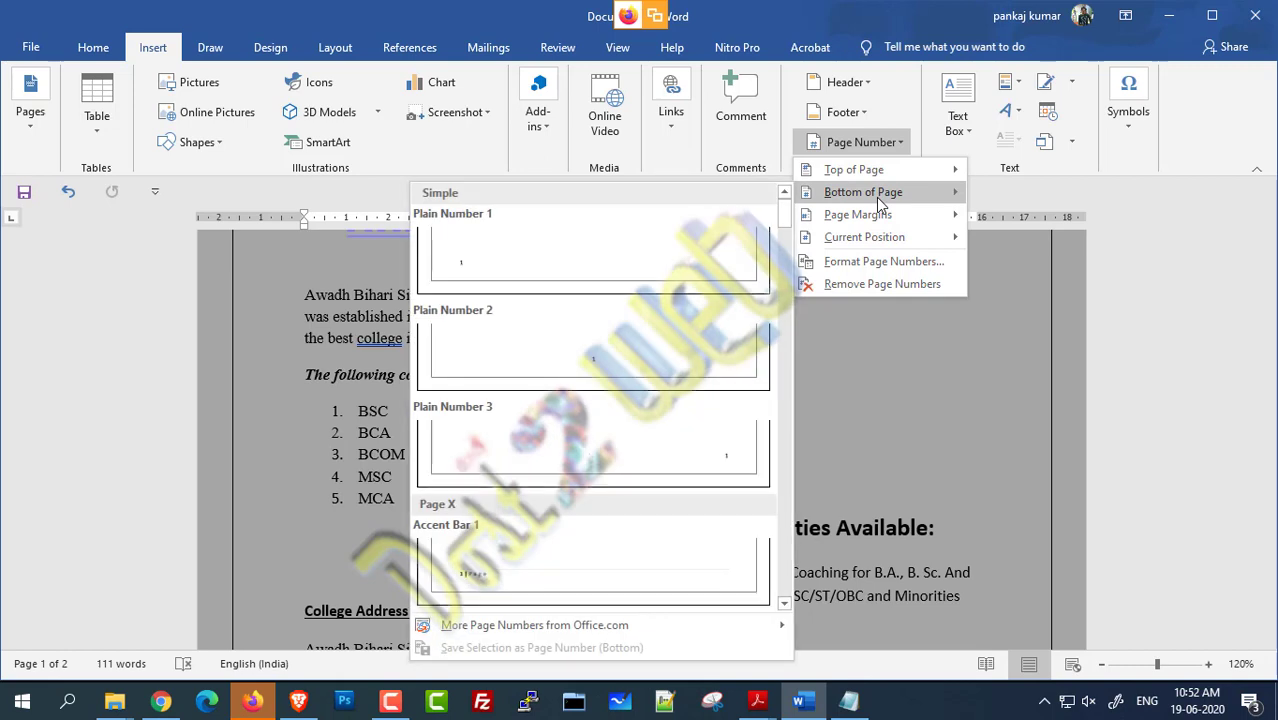
pyautogui.click(482, 468)
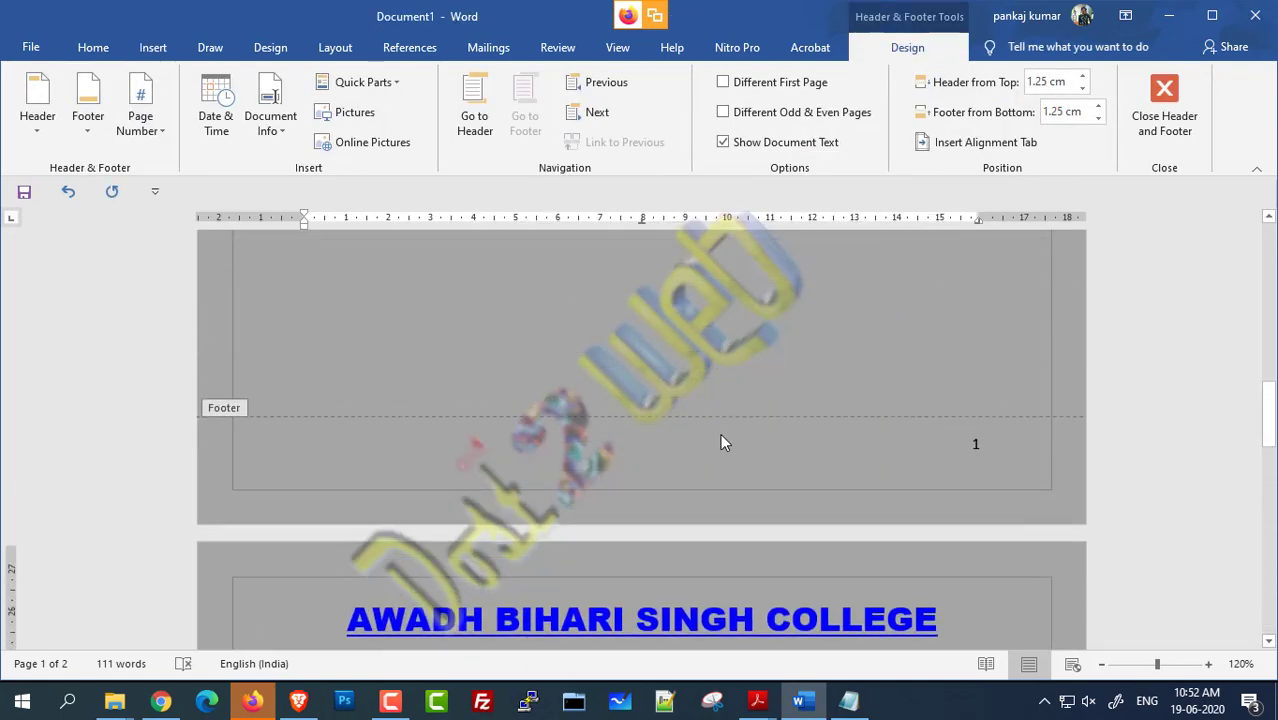
pyautogui.scroll(3, 725, 443)
pyautogui.doubleClick(804, 407)
# Step: Examine the header and page number on both pages of the document
pyautogui.scroll(10, 804, 407)
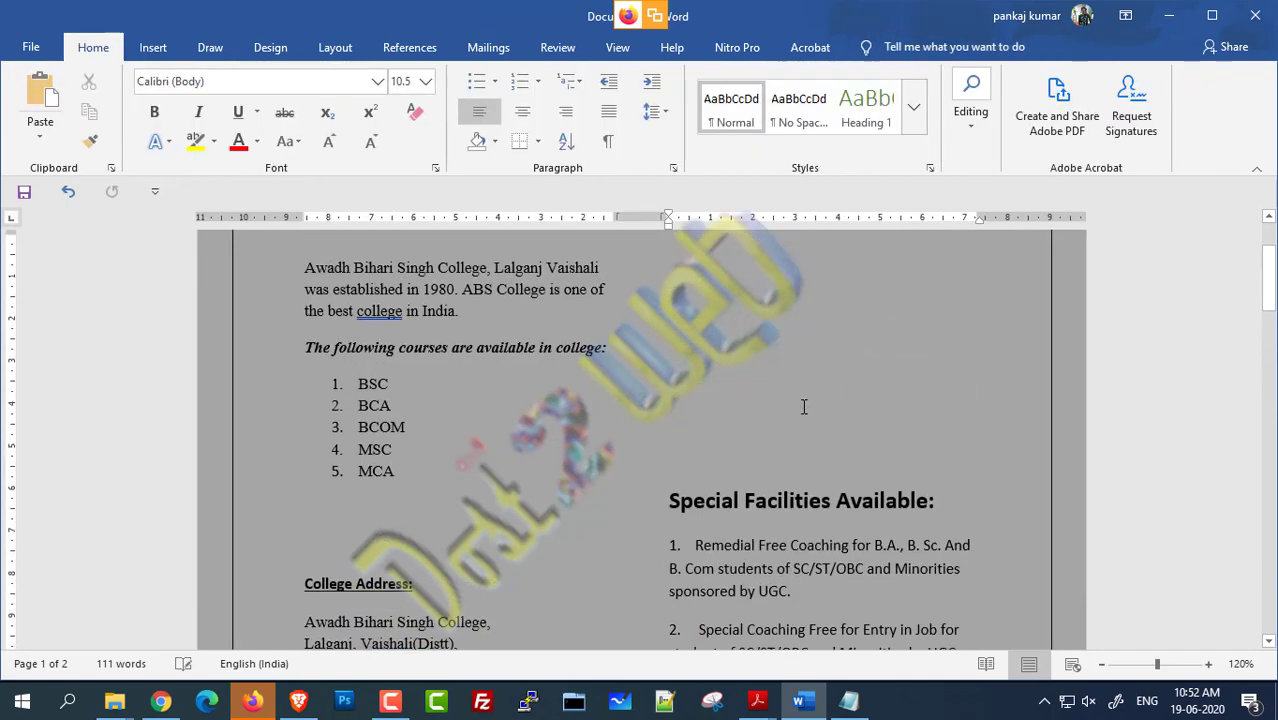
pyautogui.scroll(2, 803, 407)
pyautogui.scroll(-12, 803, 407)
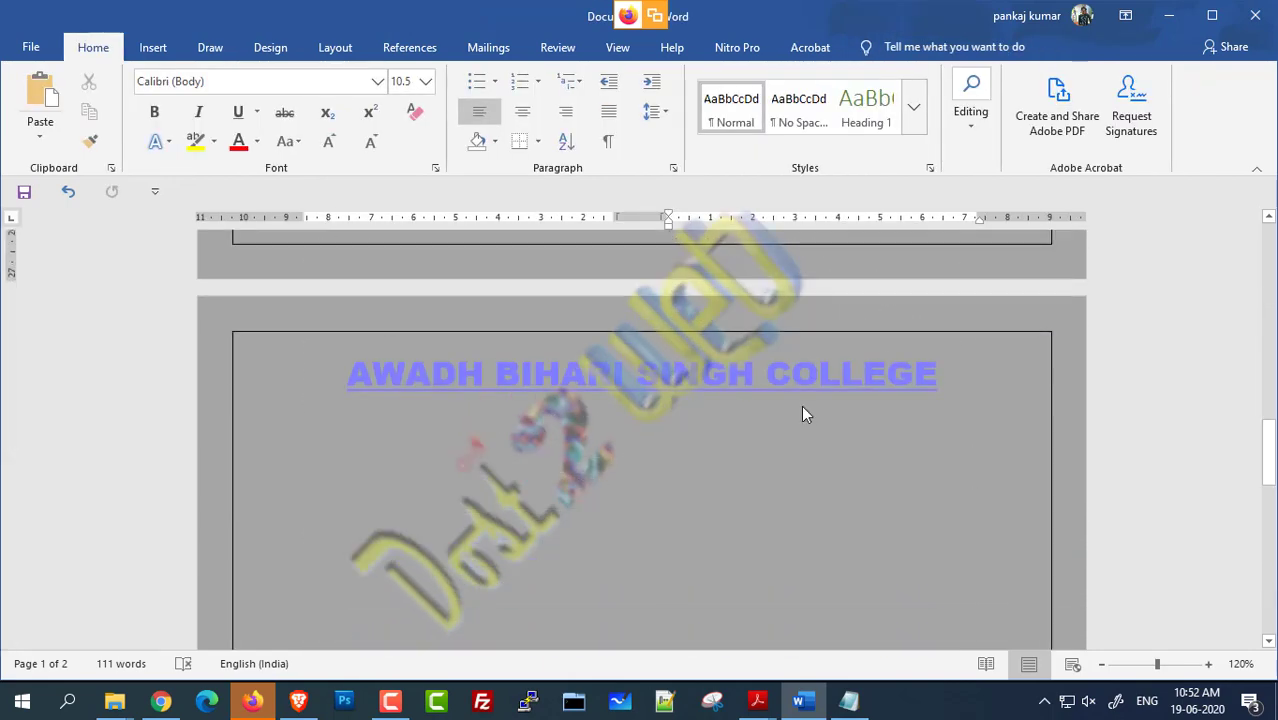
pyautogui.scroll(2, 802, 407)
pyautogui.scroll(-3, 910, 340)
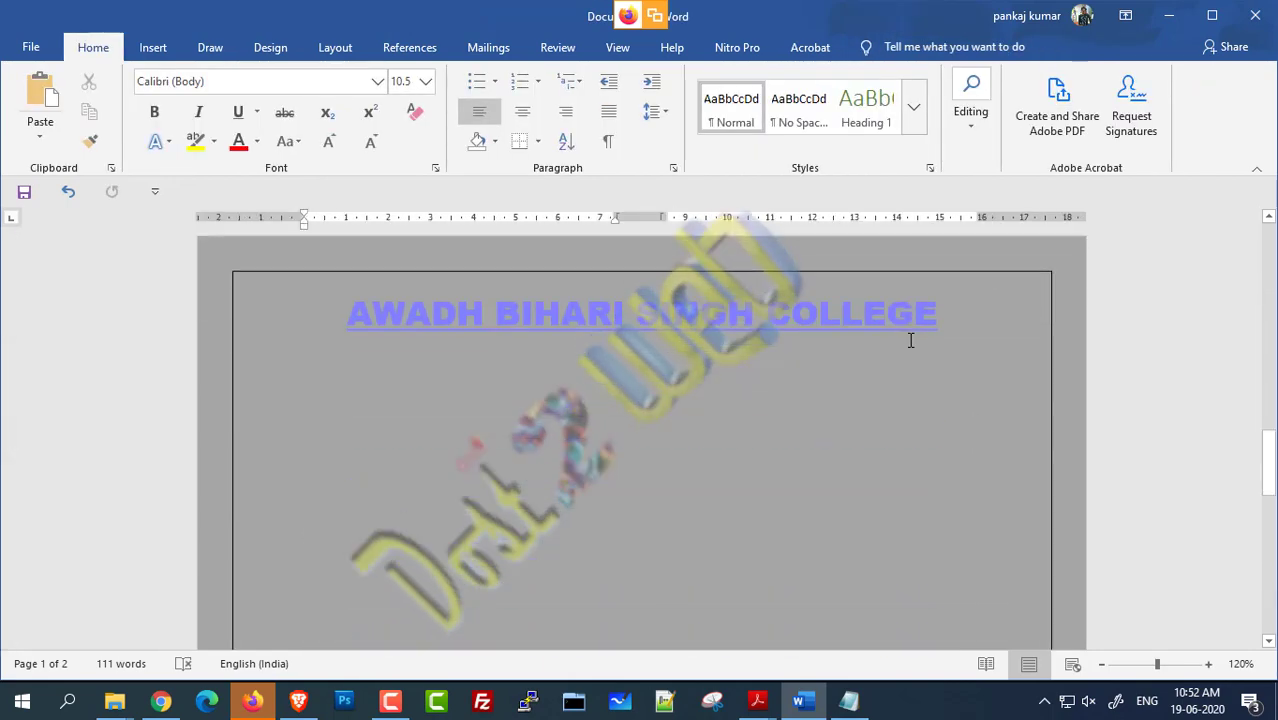
pyautogui.scroll(-5, 910, 340)
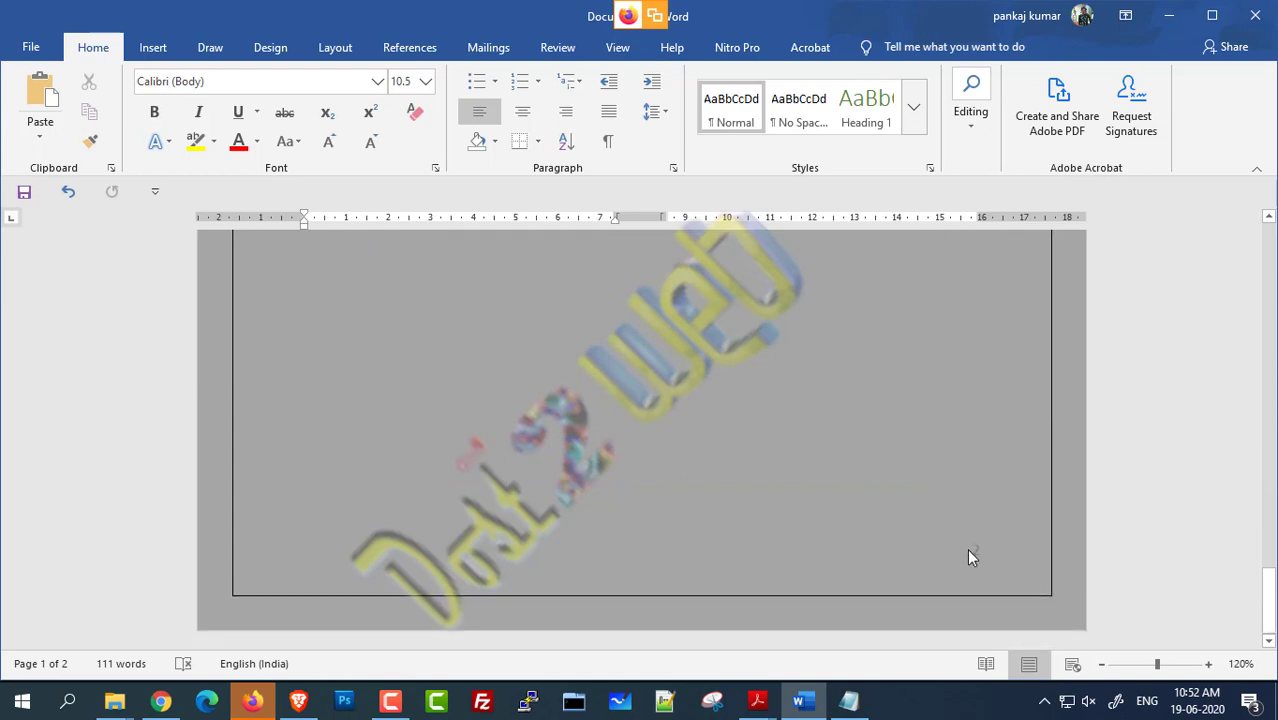
pyautogui.scroll(3, 907, 491)
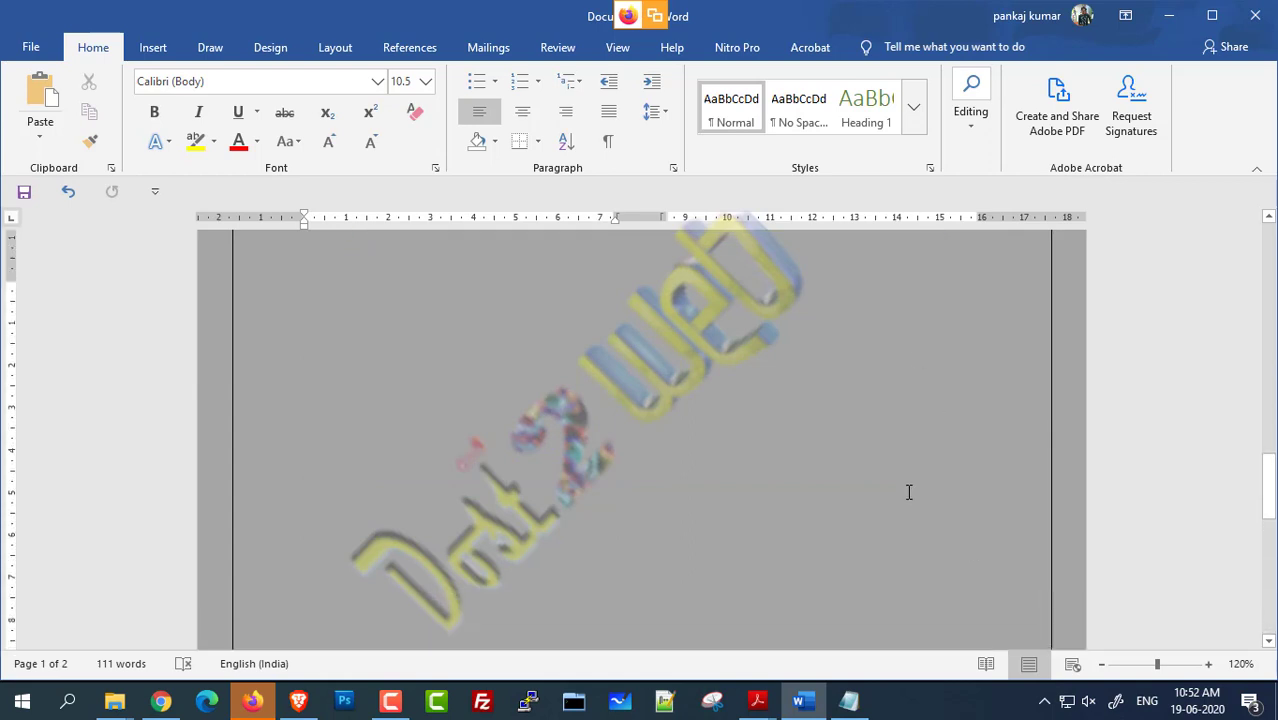
pyautogui.scroll(15, 909, 492)
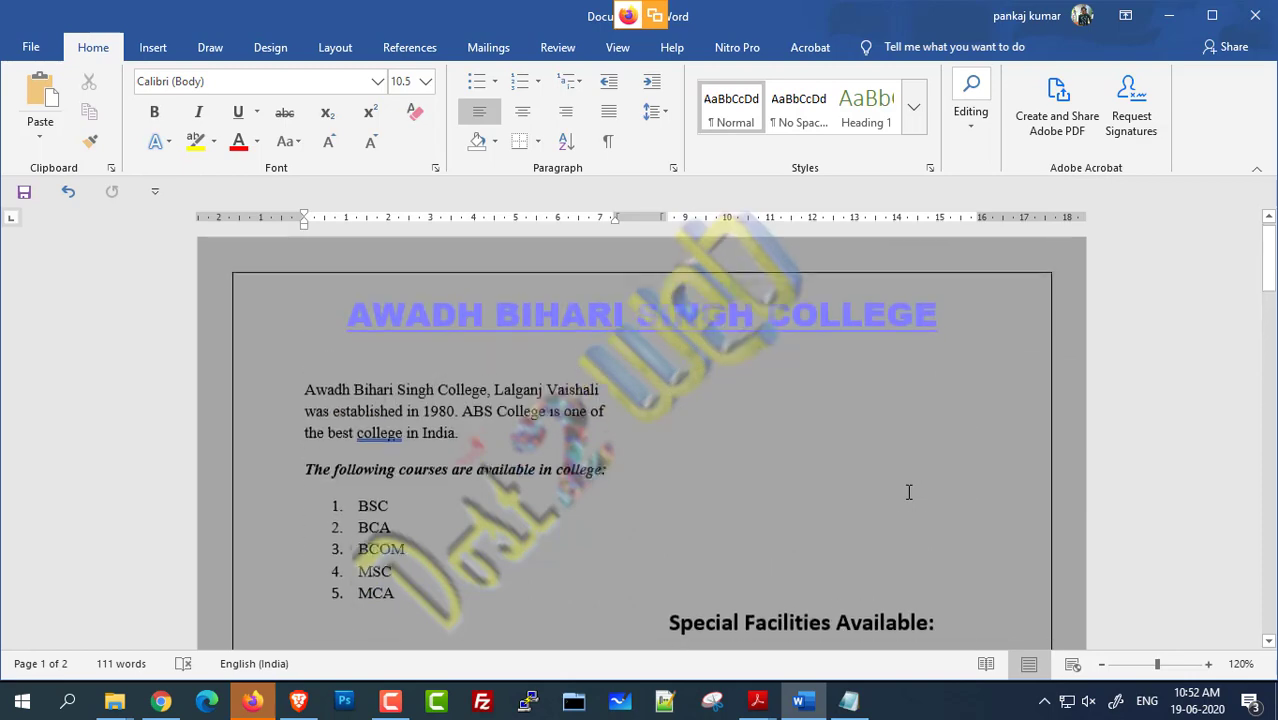
# Step: Delete the empty lines above the Special Facilities Available heading in the second column
pyautogui.click(716, 404)
pyautogui.press('Delete')
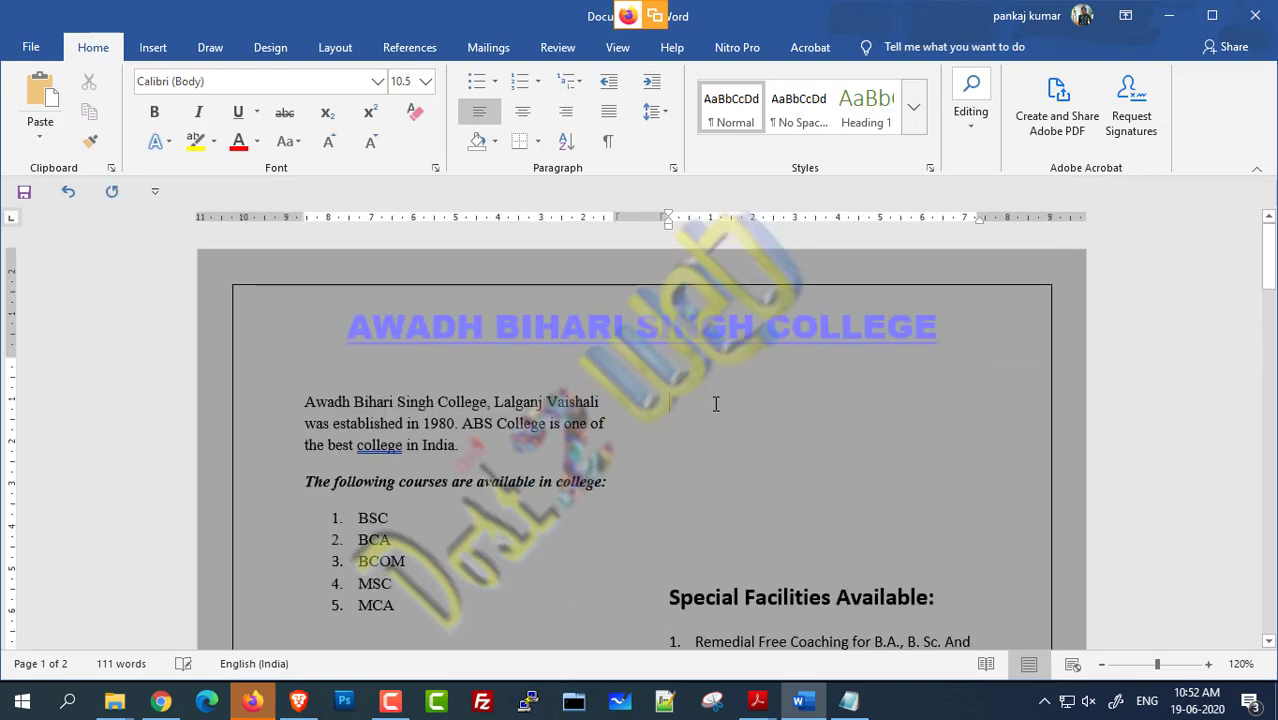
pyautogui.press('Delete')
pyautogui.press('Delete')
pyautogui.press('Delete')
pyautogui.press('Delete')
pyautogui.press('Delete')
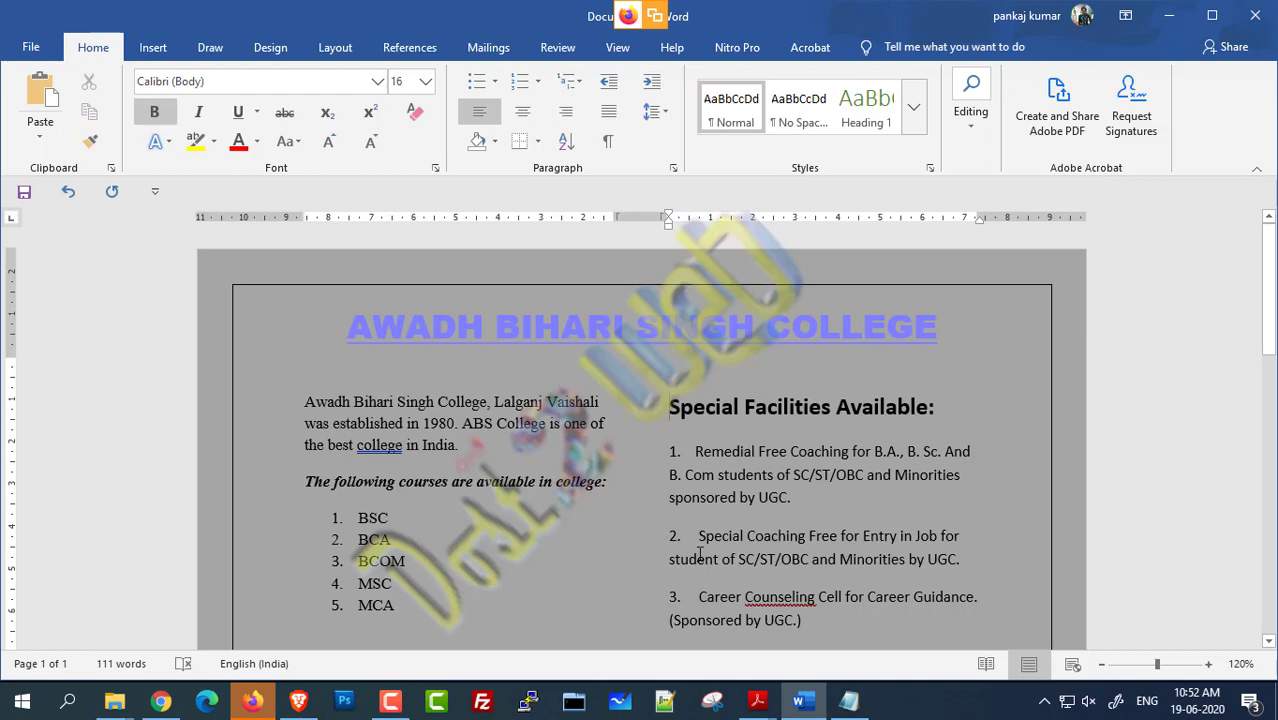
# Step: Switch to the BCA syllabus PDF, highlight the Special Word Techniques topic and return to the Word document
pyautogui.moveTo(757, 700)
pyautogui.click(845, 622)
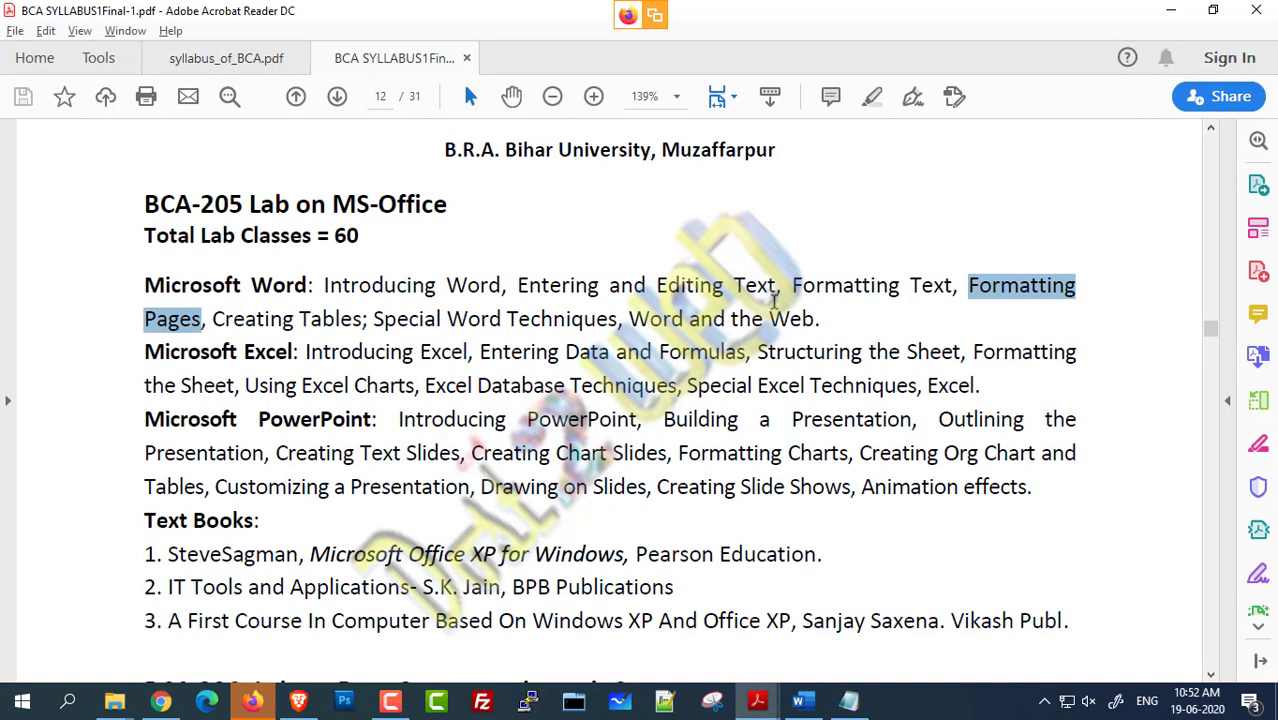
pyautogui.moveTo(370, 320); pyautogui.dragTo(584, 326)
pyautogui.click(1169, 12)
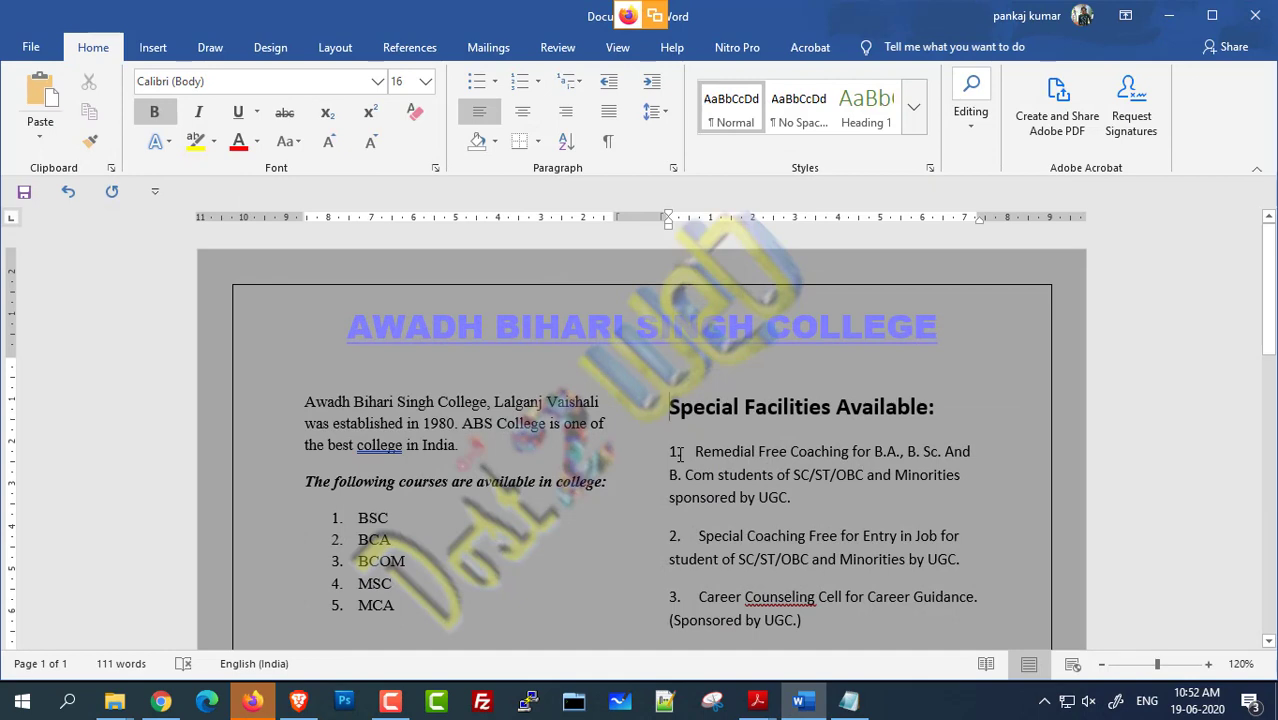
# Step: Apply the black shadowed text effect to the college name in the header and leave header editing
pyautogui.doubleClick(478, 338)
pyautogui.moveTo(348, 330); pyautogui.dragTo(950, 330)
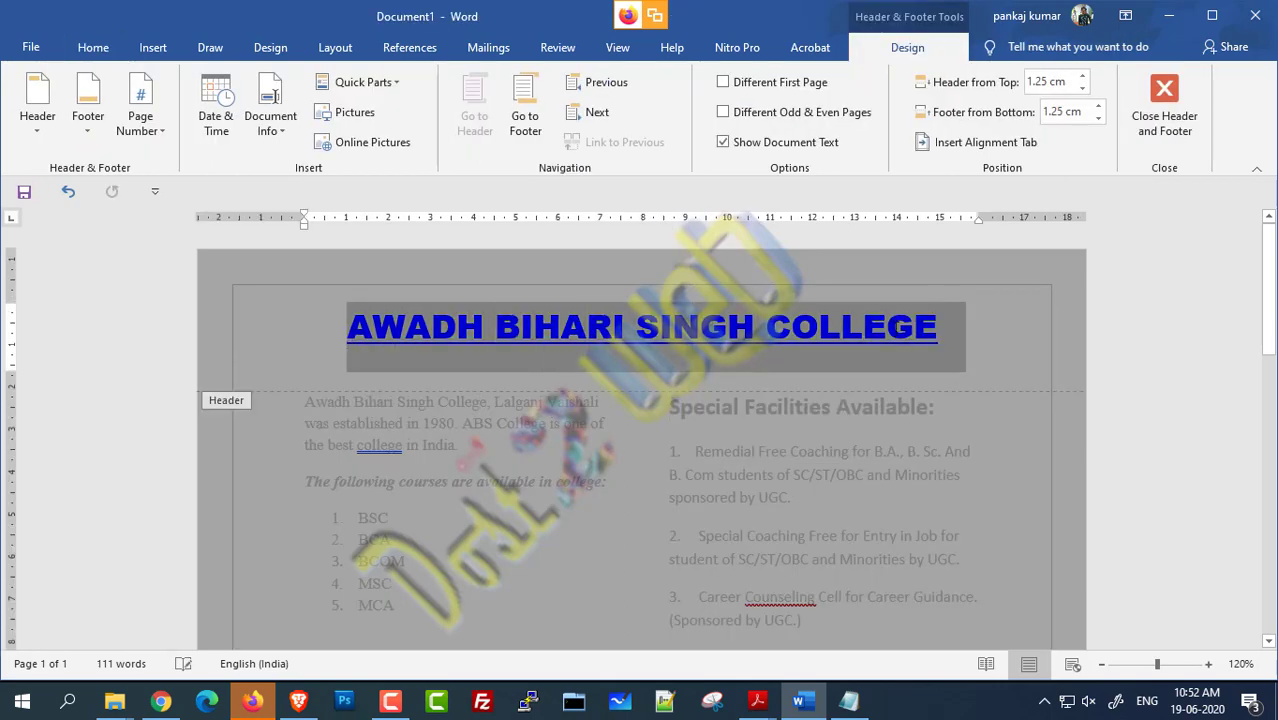
pyautogui.click(93, 47)
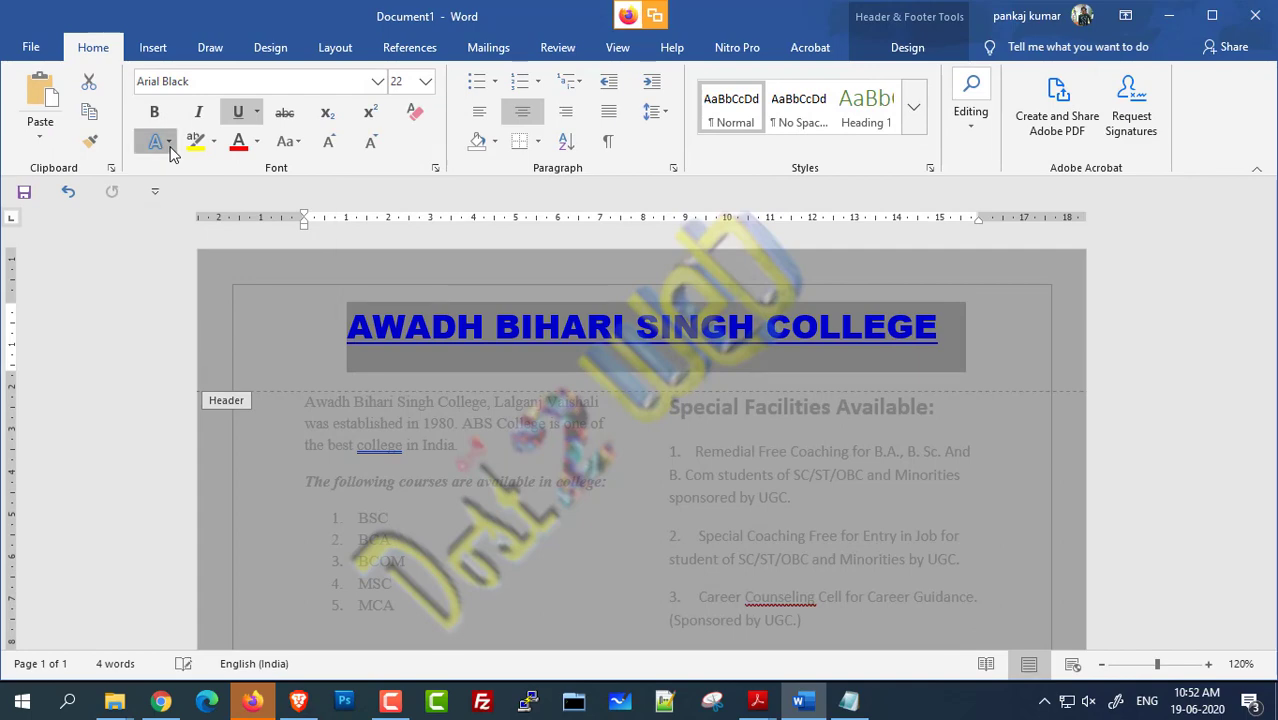
pyautogui.click(169, 143)
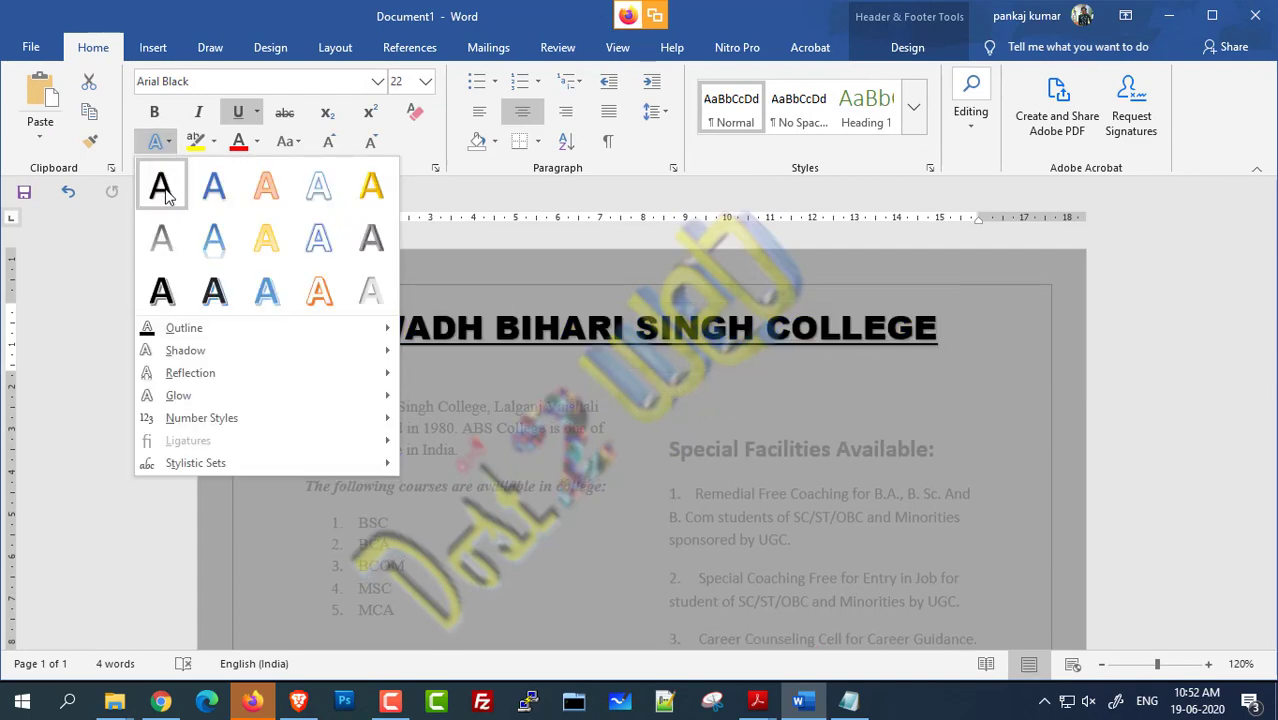
pyautogui.click(160, 190)
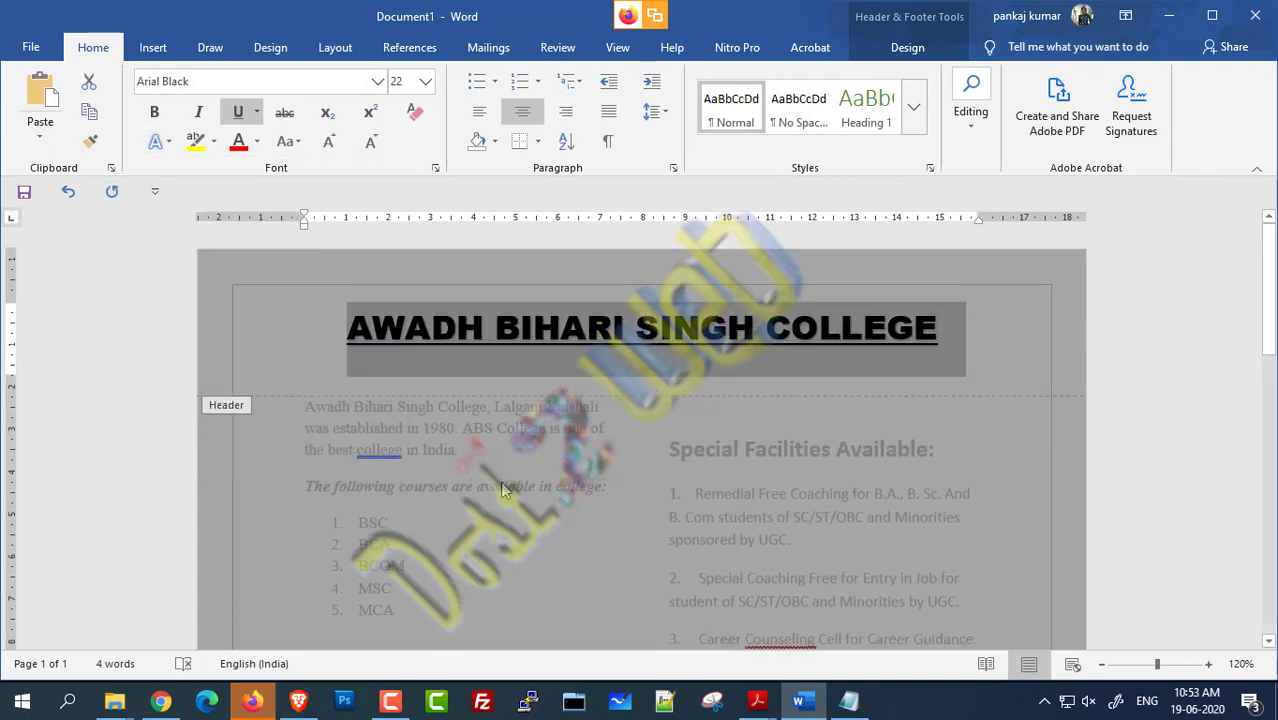
pyautogui.doubleClick(503, 490)
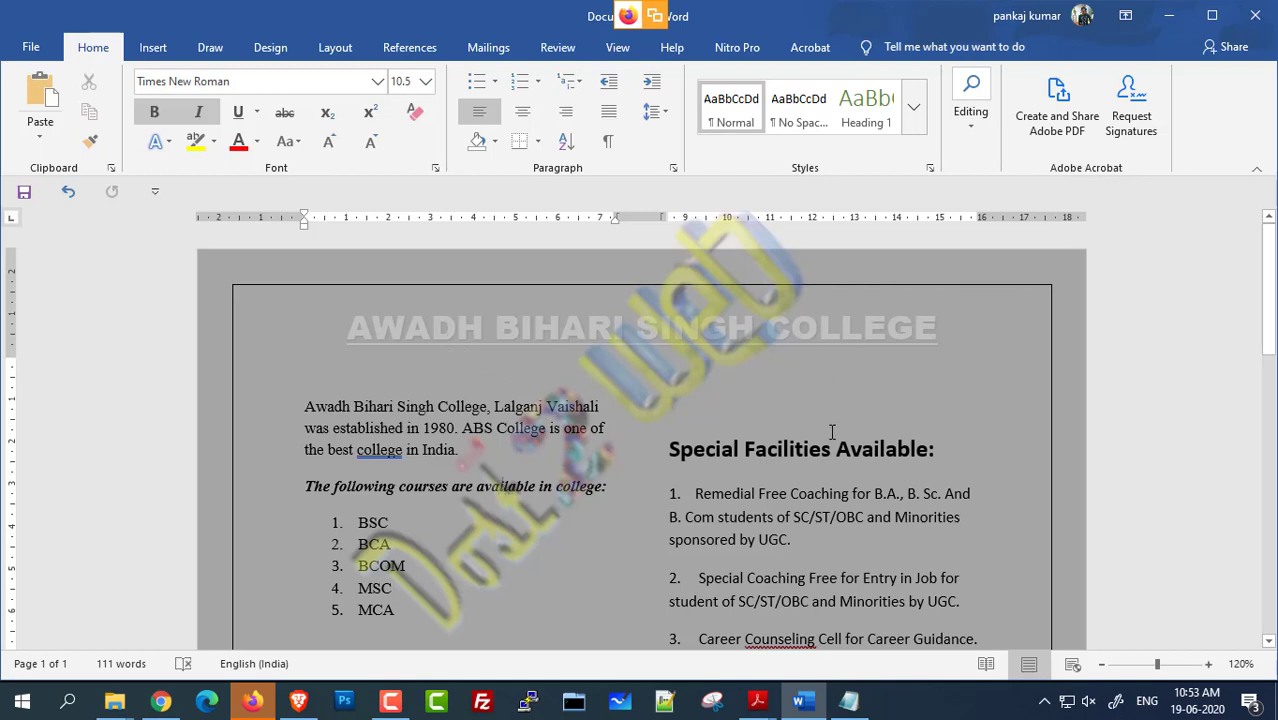
# Step: Look over the page and place the cursor in the Special Facilities Available heading
pyautogui.scroll(-1, 831, 432)
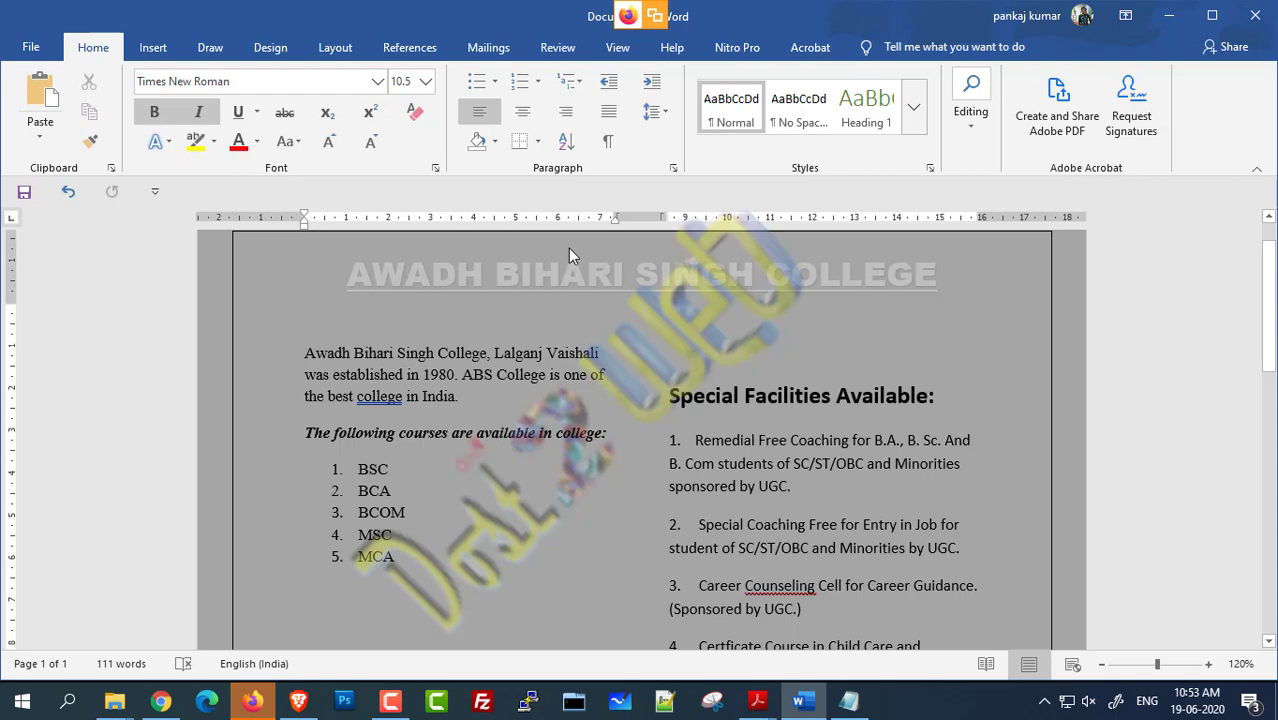
pyautogui.scroll(-5, 779, 442)
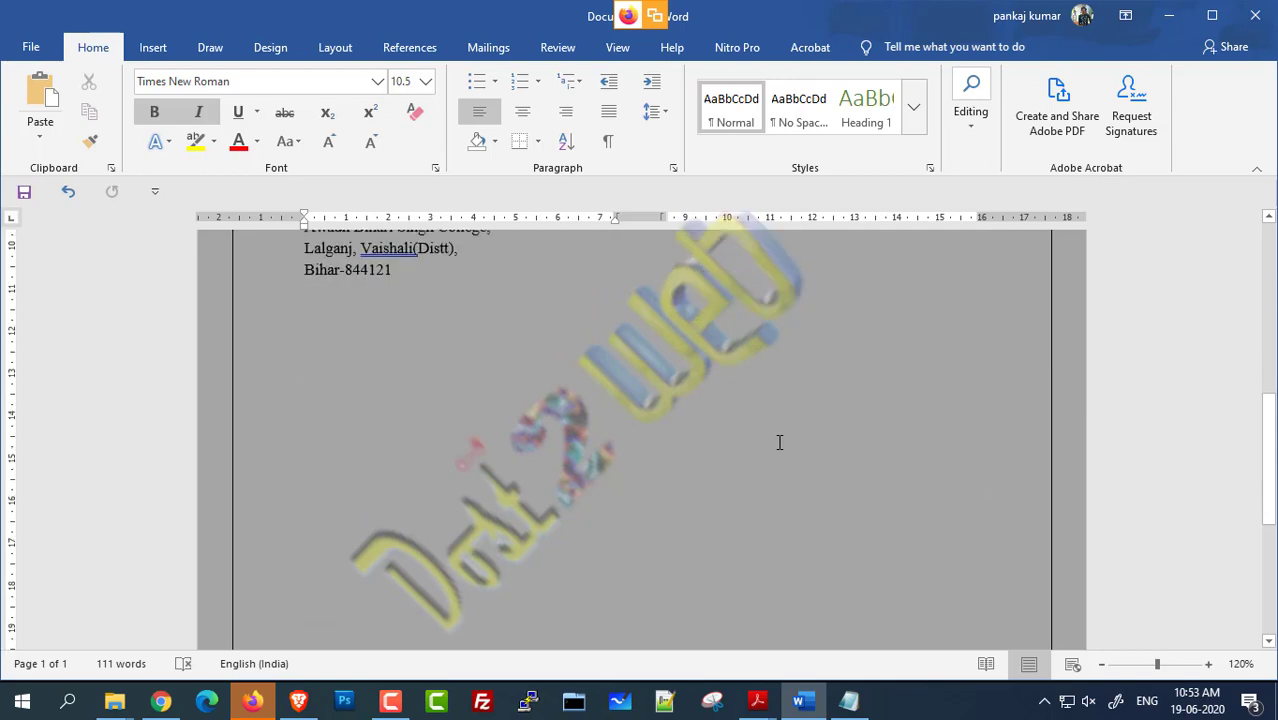
pyautogui.scroll(3, 779, 442)
pyautogui.scroll(2, 925, 413)
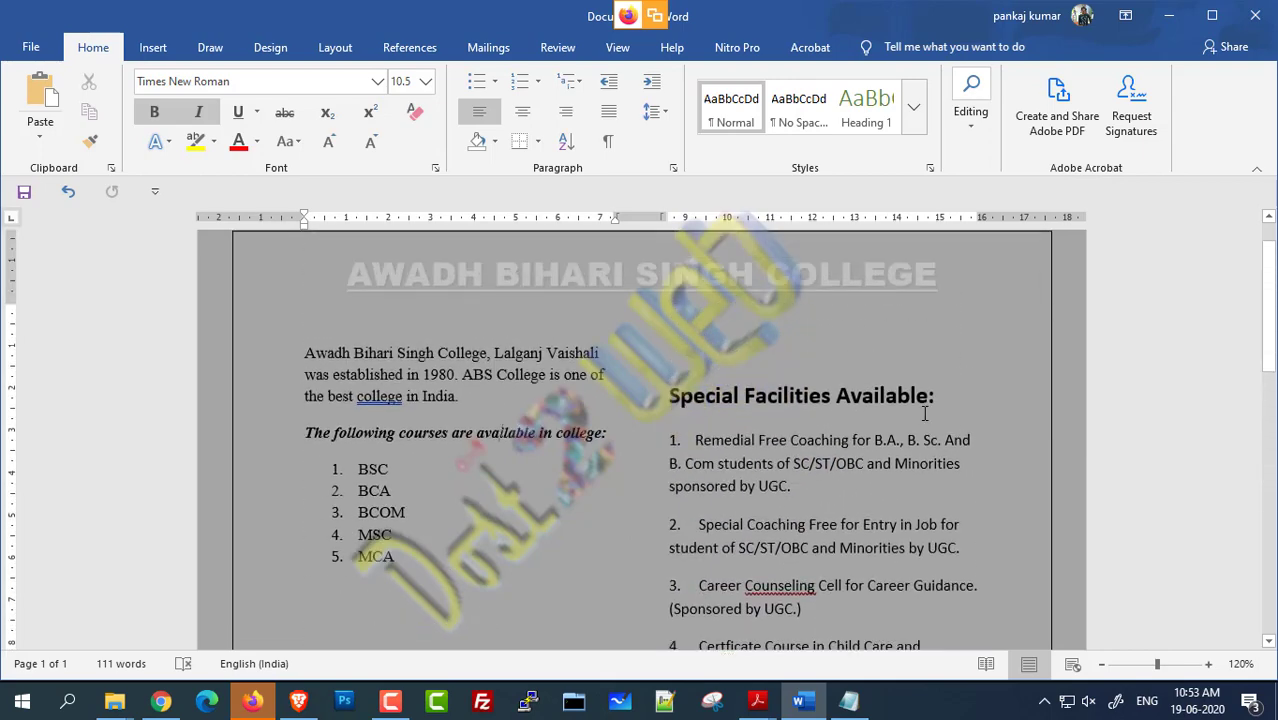
pyautogui.click(696, 413)
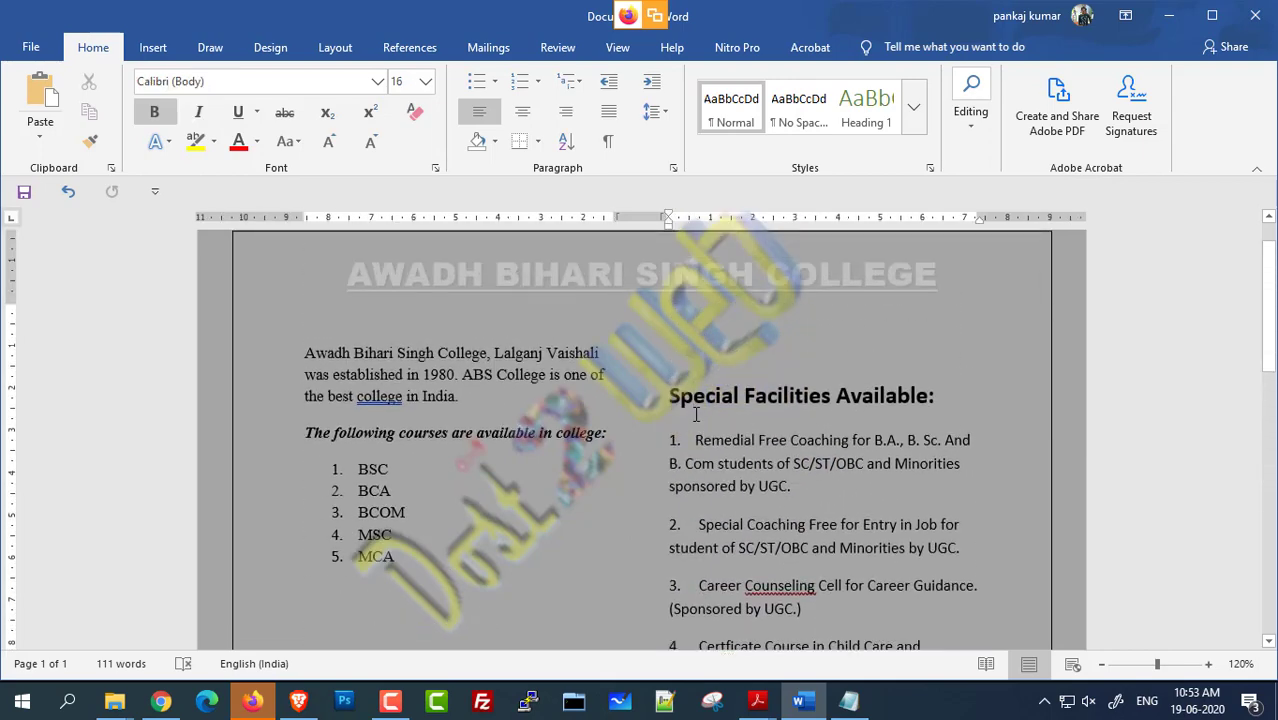